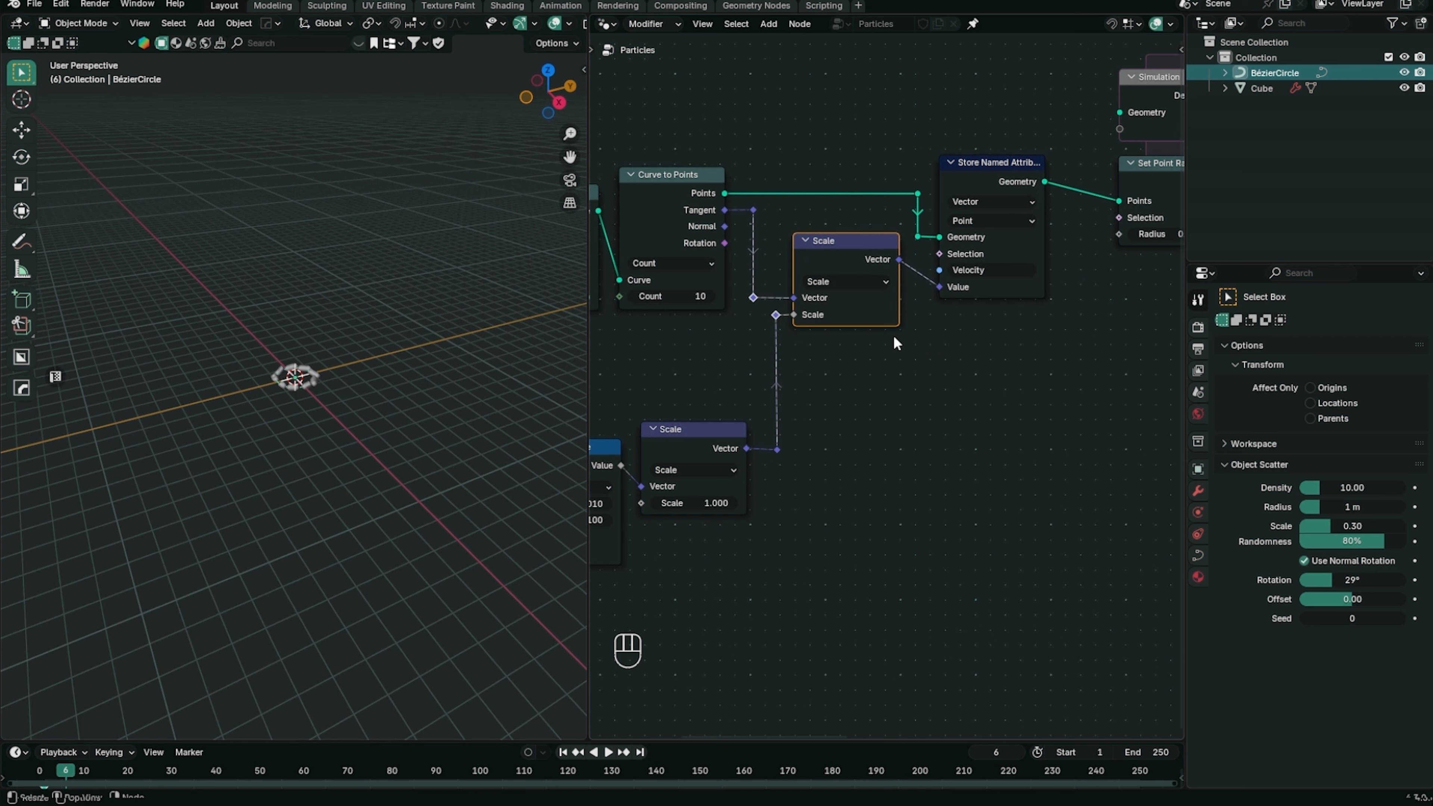
Move the selected Scale node straight down so its output lines up with the Value input of the Velocity Store Named Attribute node
{"action": "key", "text": "g"}
{"action": "key", "text": "y"}
{"action": "left_click", "coordinate": [900, 364]}
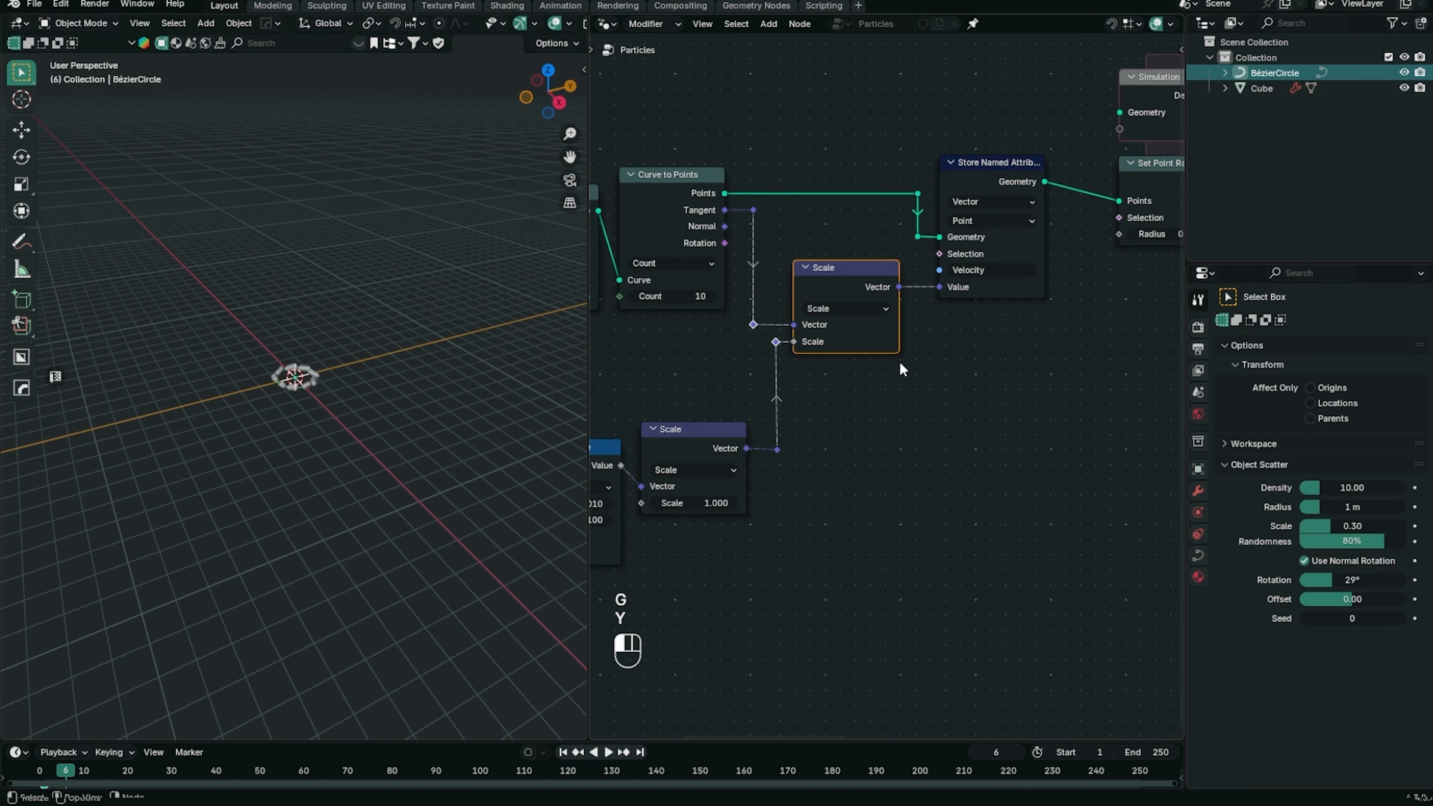
Set the lower Scale node's factor to 2.300, preview the particle animation, and return to the first frame
{"action": "middle_click_drag", "start_coordinate": [739, 513], "coordinate": [848, 485]}
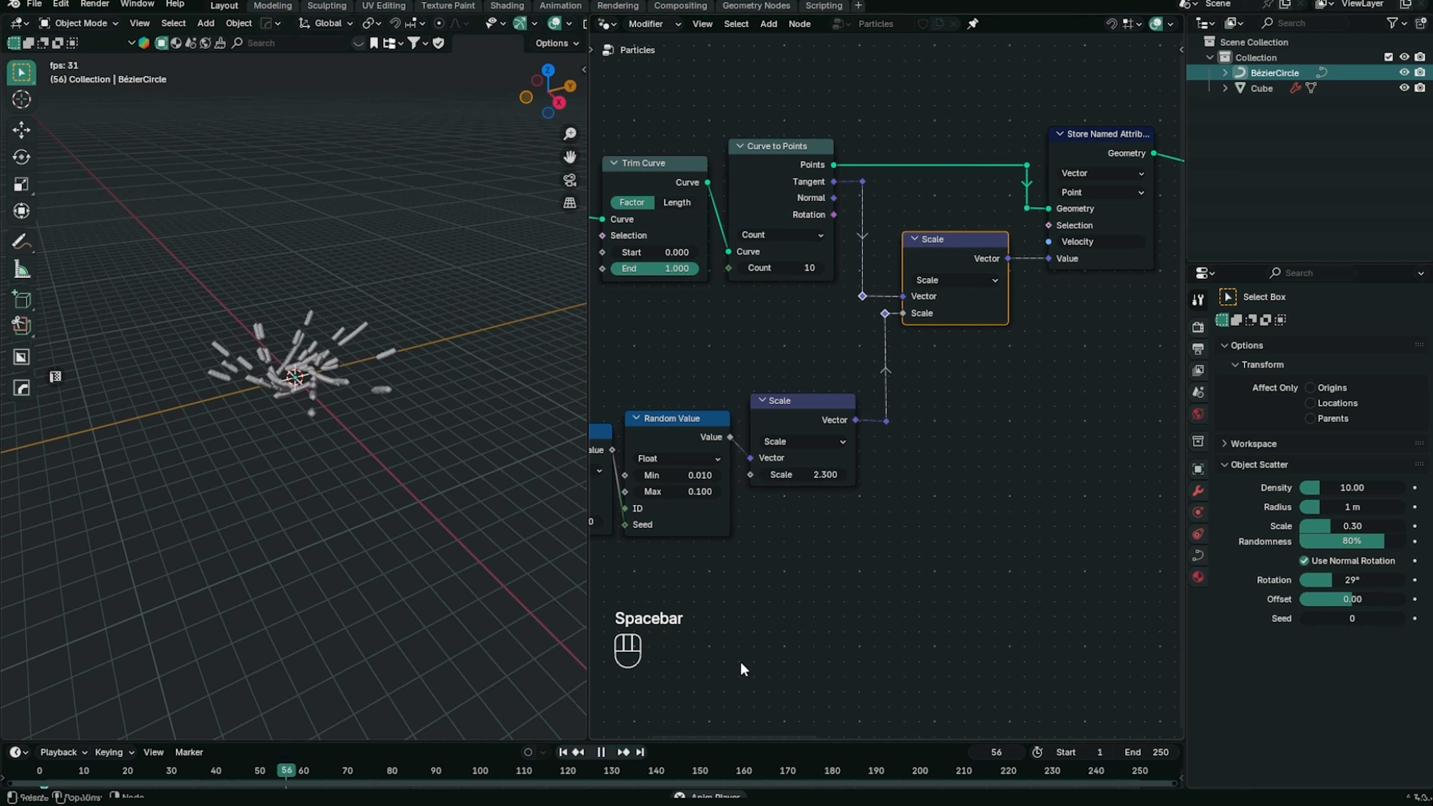
{"action": "left_click", "coordinate": [565, 752]}
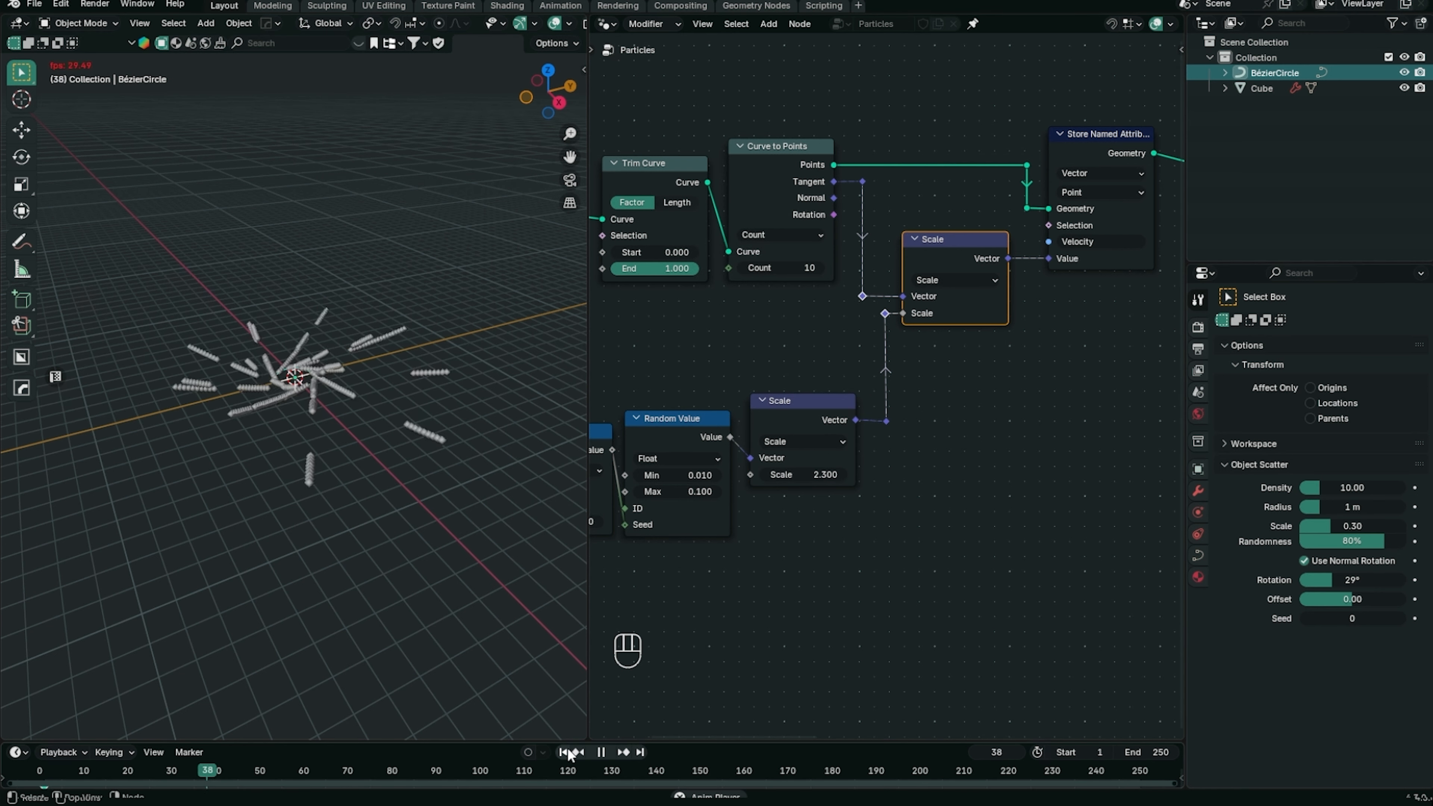
{"action": "left_click", "coordinate": [568, 749]}
{"action": "key", "text": "space"}
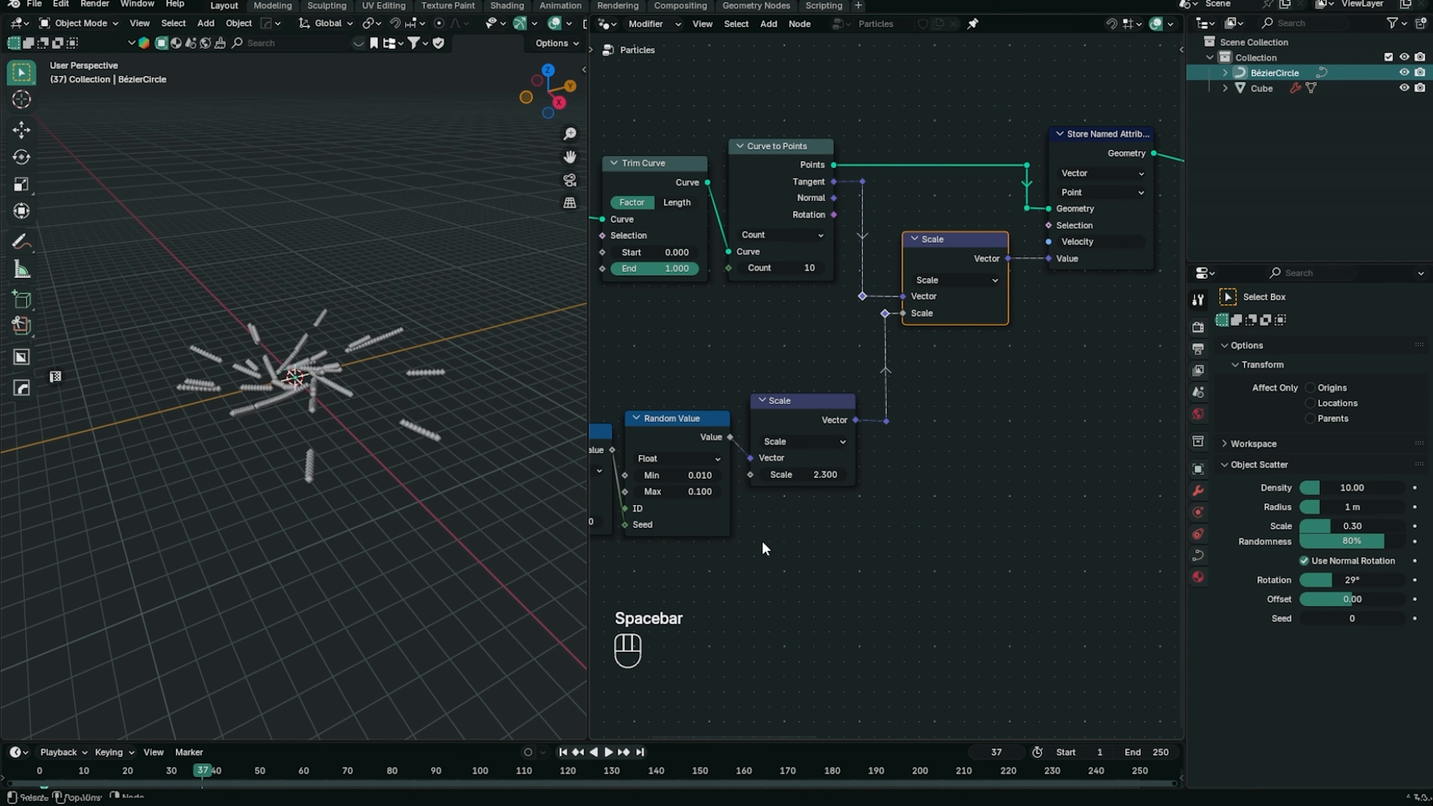
{"action": "key", "text": "ctrl+z"}
{"action": "left_click", "coordinate": [563, 752]}
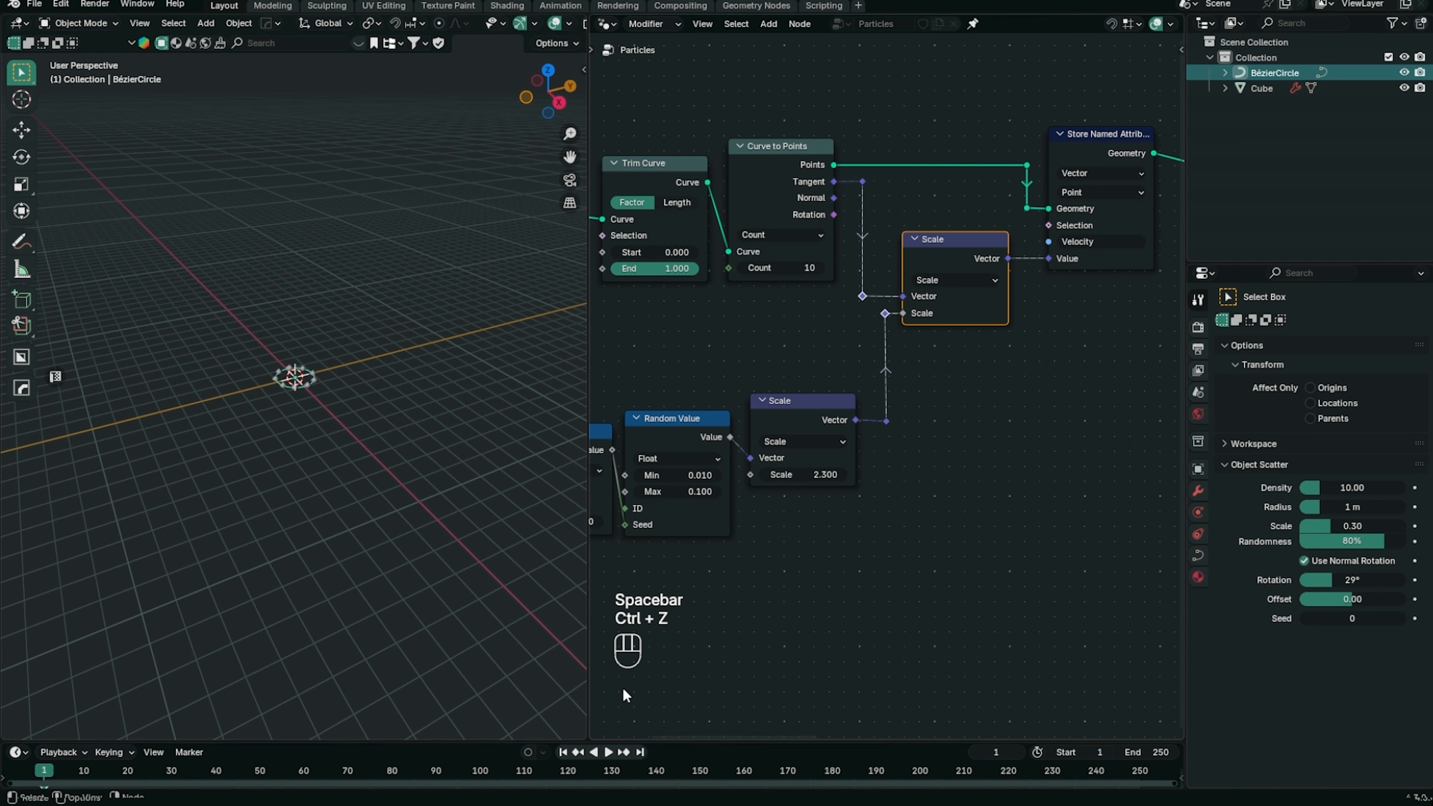
Change the lower Scale node's operation to Multiply with vector 0, 0, 1.000 and preview the rising particles
{"action": "left_click", "coordinate": [796, 443]}
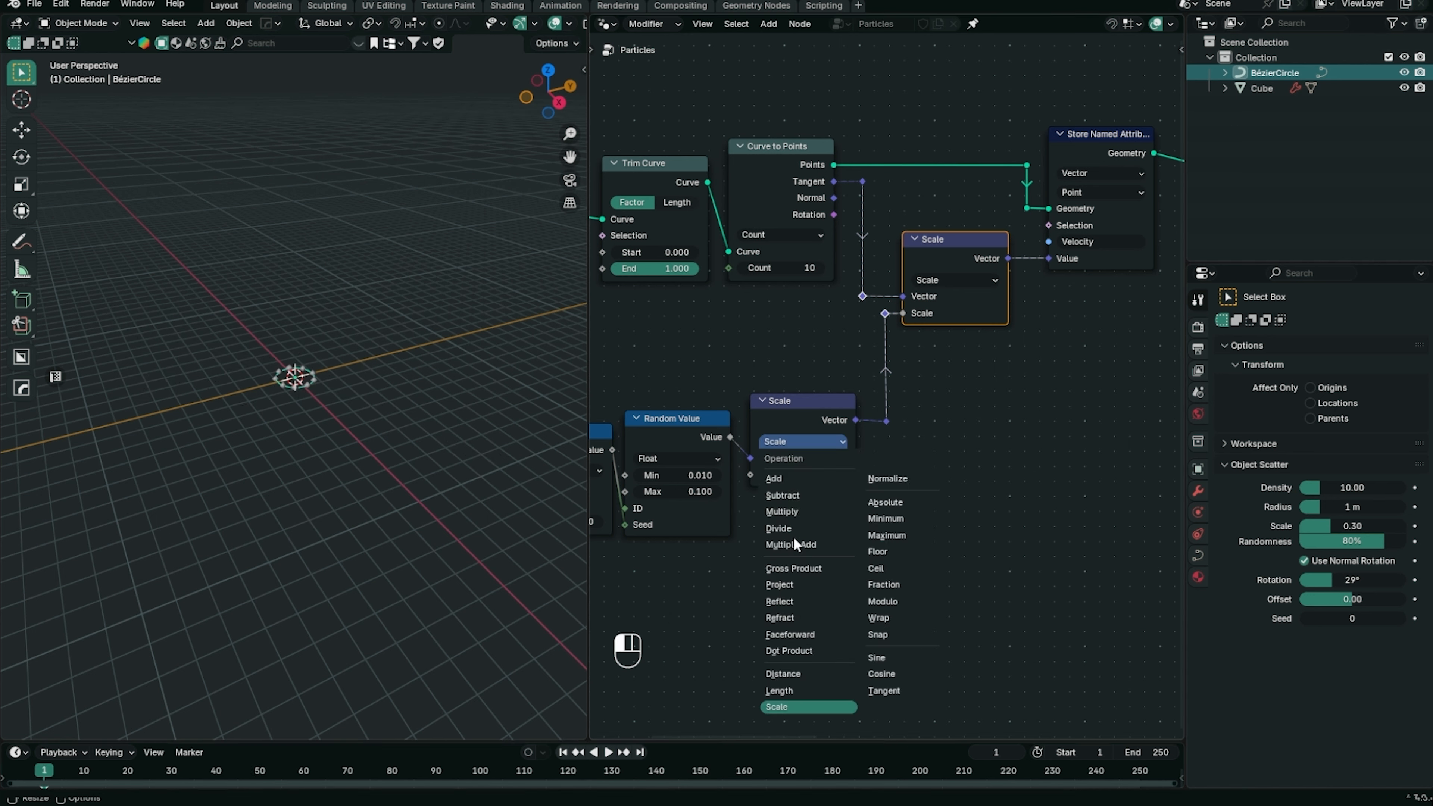
{"action": "left_click", "coordinate": [790, 507]}
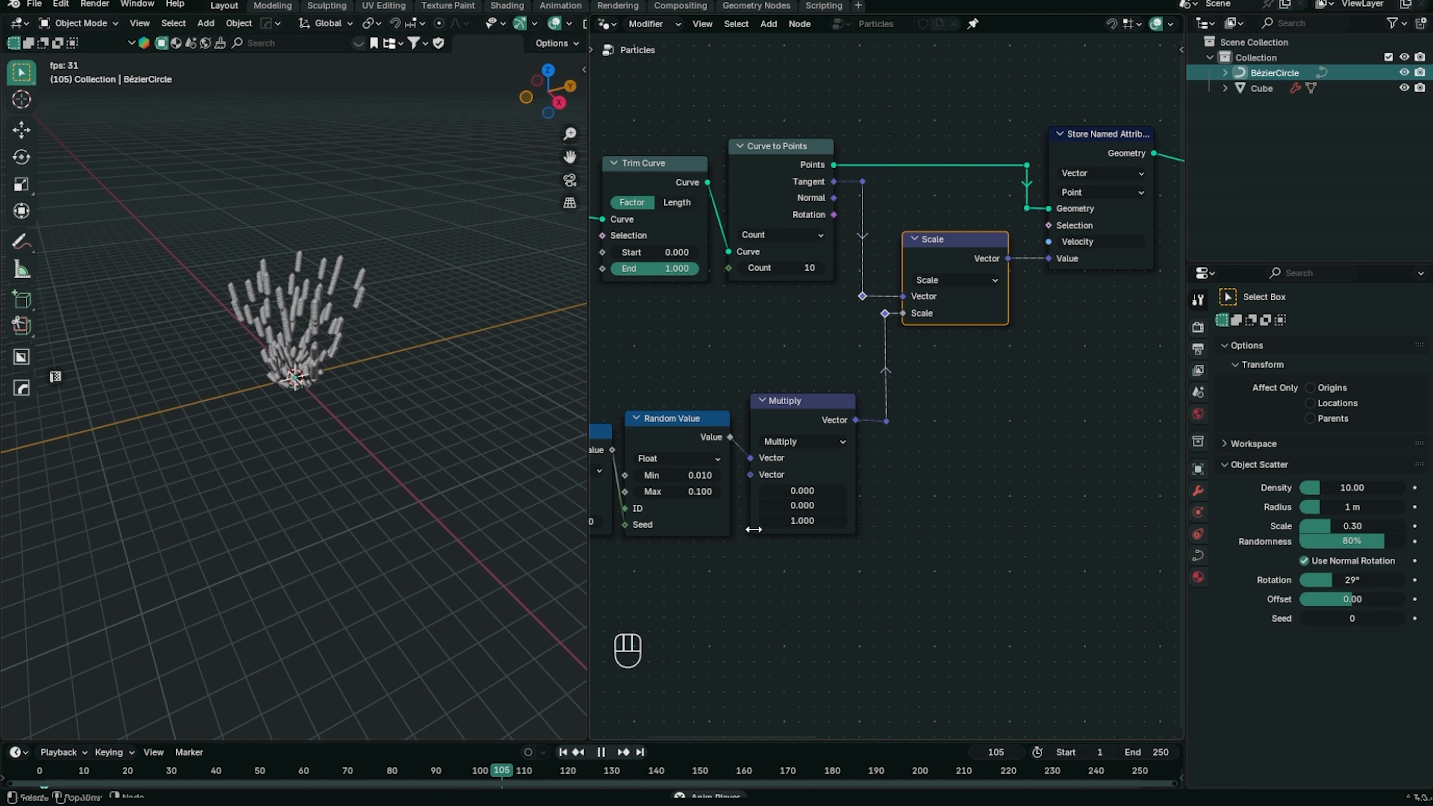
{"action": "middle_click_drag", "start_coordinate": [367, 413], "coordinate": [366, 387]}
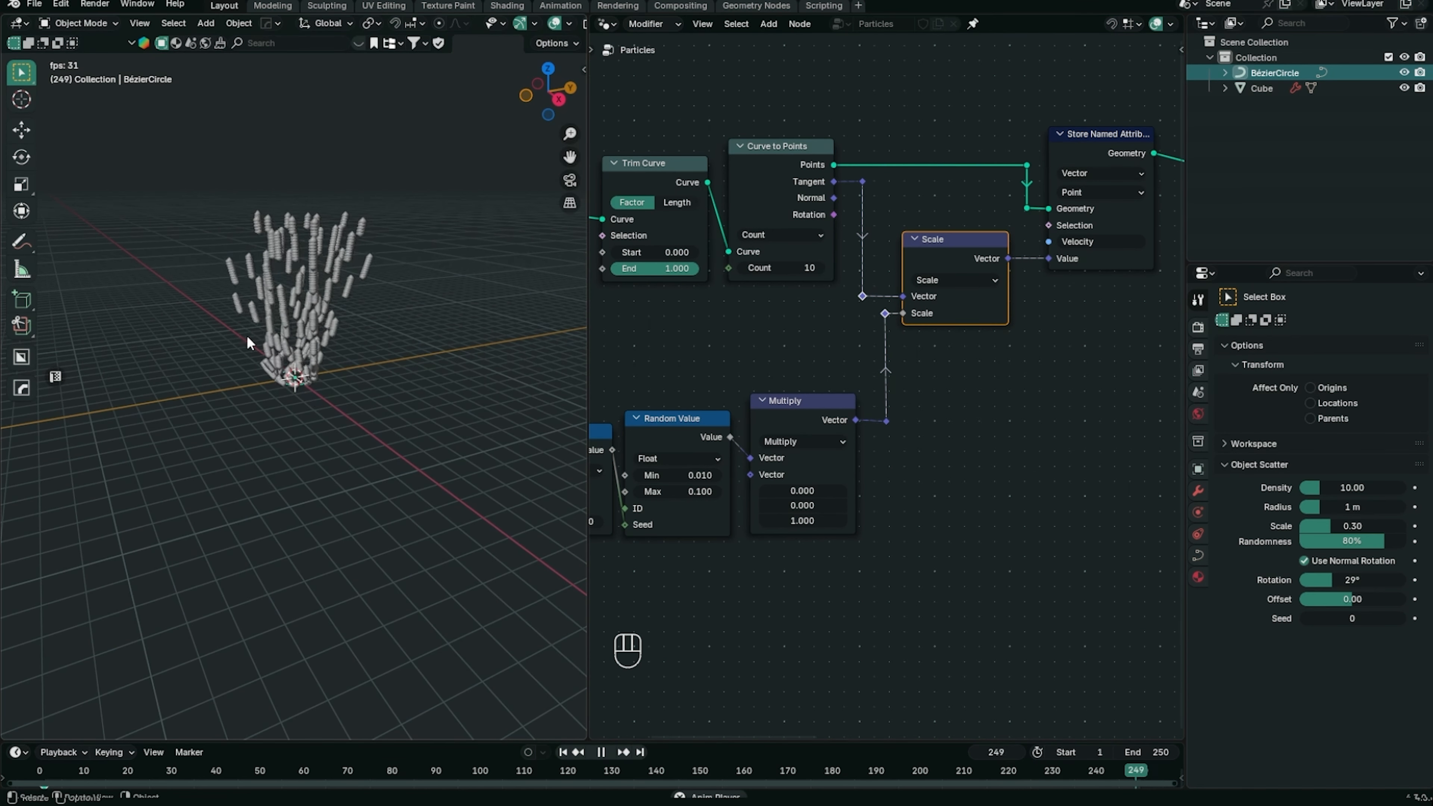
Set the Multiply node after Scene Time to a value of 1.000 and replay the simulation from the start
{"action": "middle_click_drag", "start_coordinate": [712, 538], "coordinate": [874, 523]}
{"action": "key", "text": "space"}
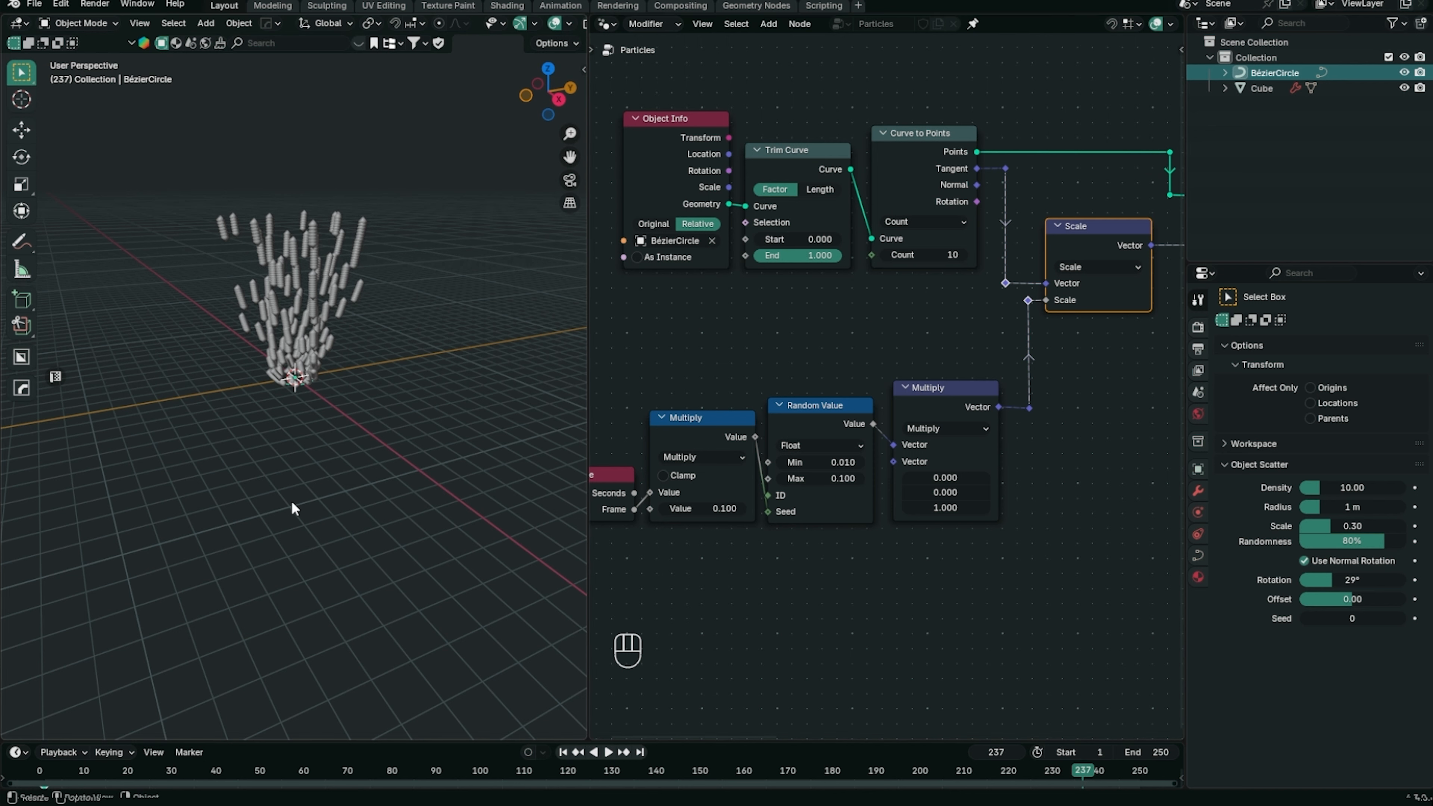
{"action": "key", "text": "space"}
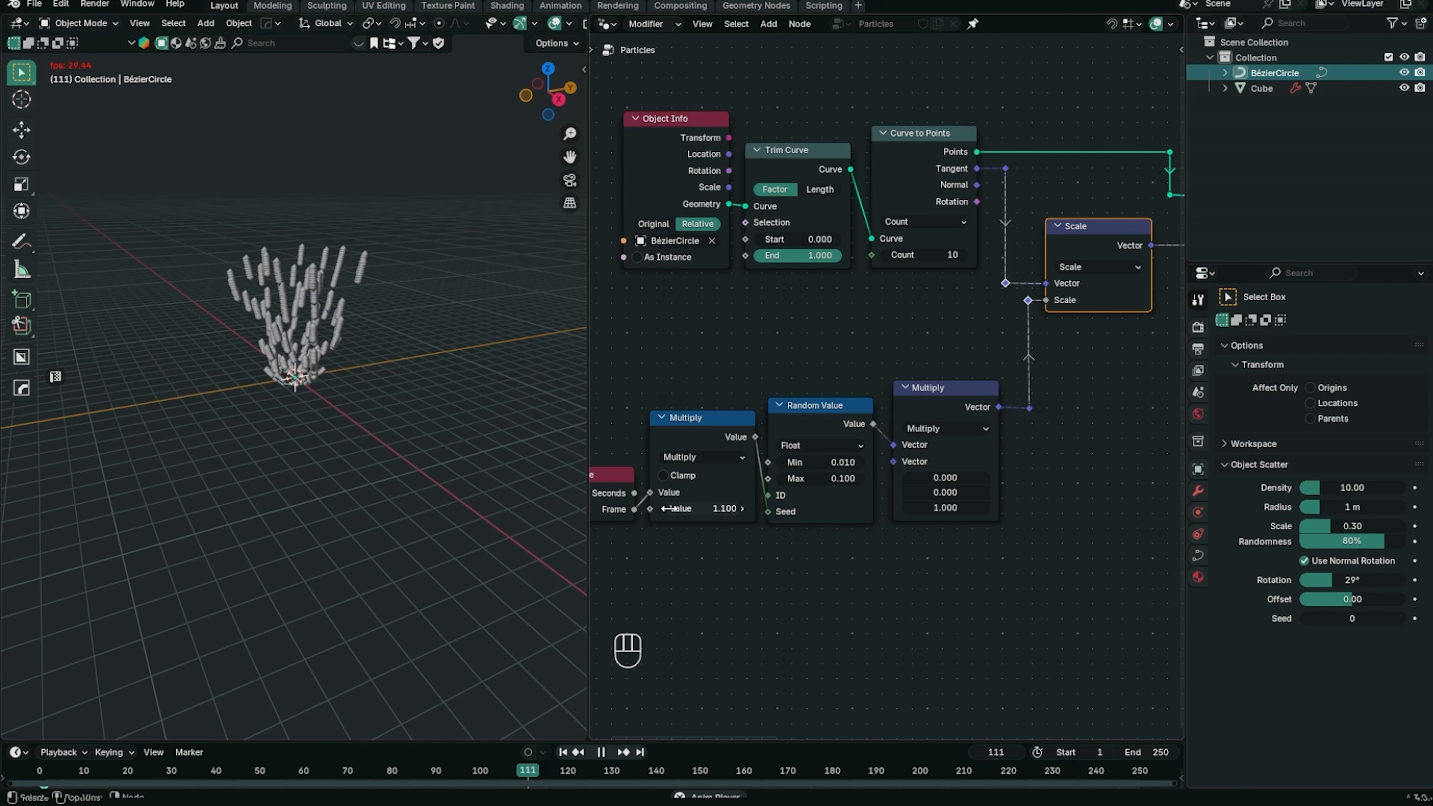
{"action": "left_click", "coordinate": [709, 505]}
{"action": "type", "text": "1"}
{"action": "key", "text": "Return"}
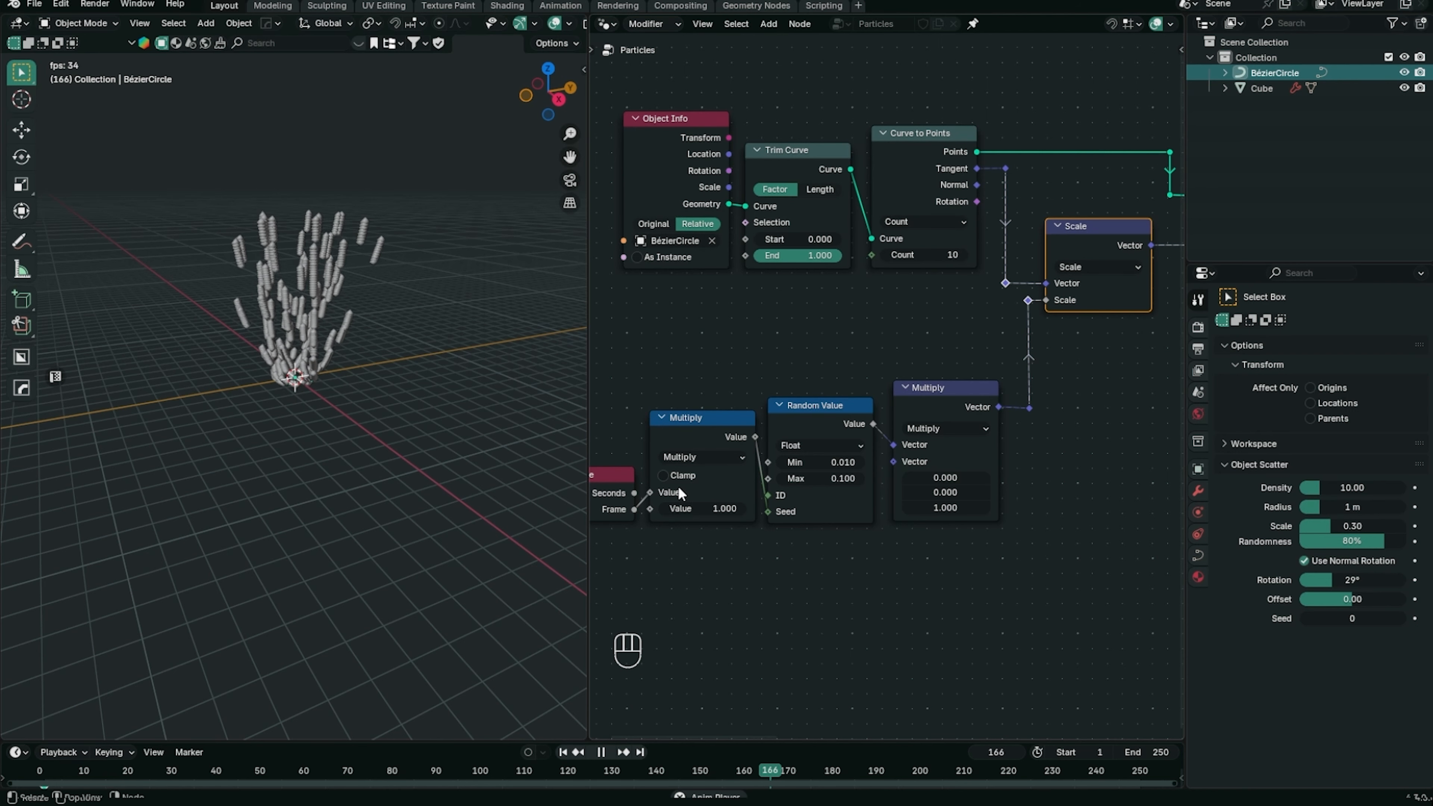
{"action": "left_click", "coordinate": [563, 752]}
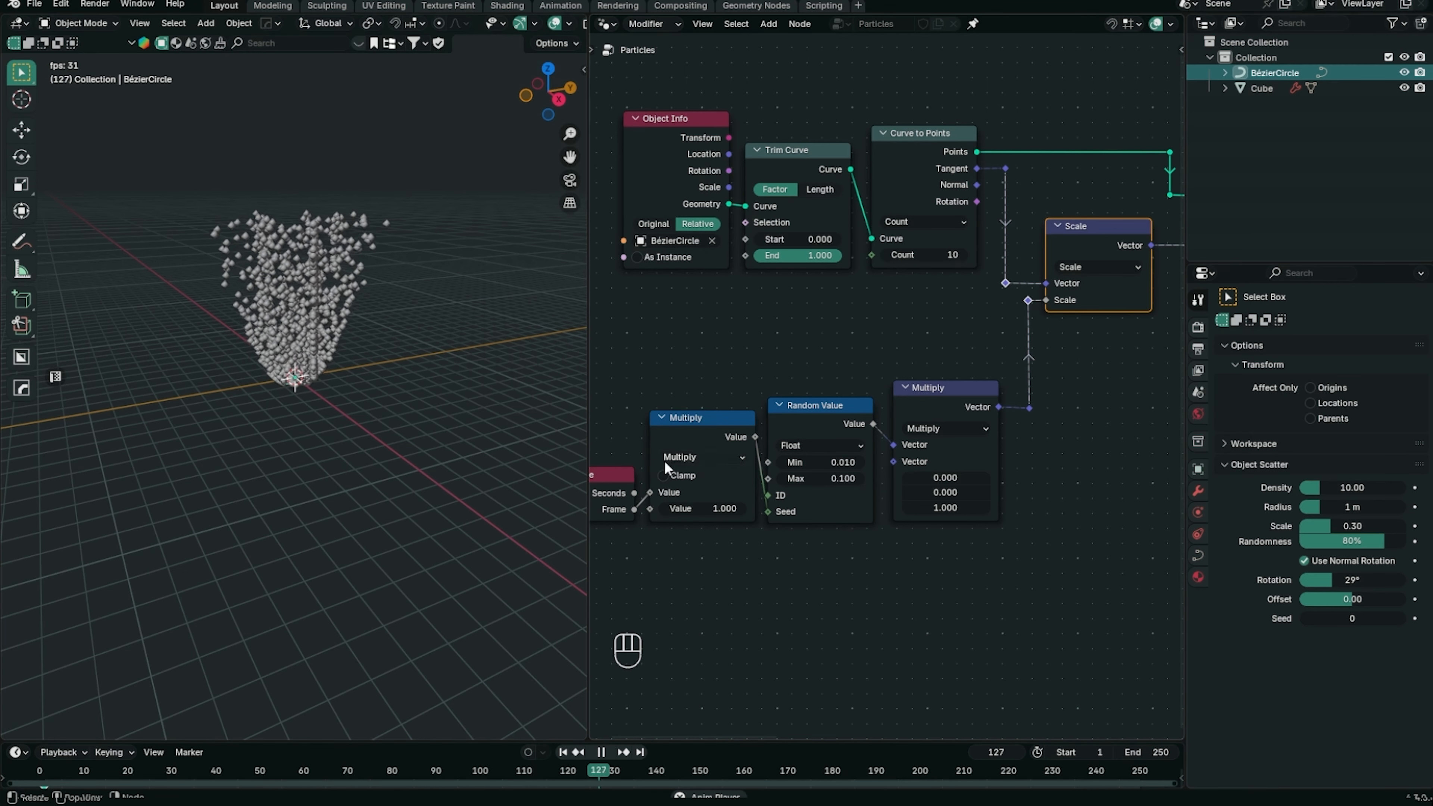
Switch the viewport to top view, set the Curve to Points count to 100, and replay the animation from the start
{"action": "middle_click_drag", "start_coordinate": [692, 488], "coordinate": [788, 393]}
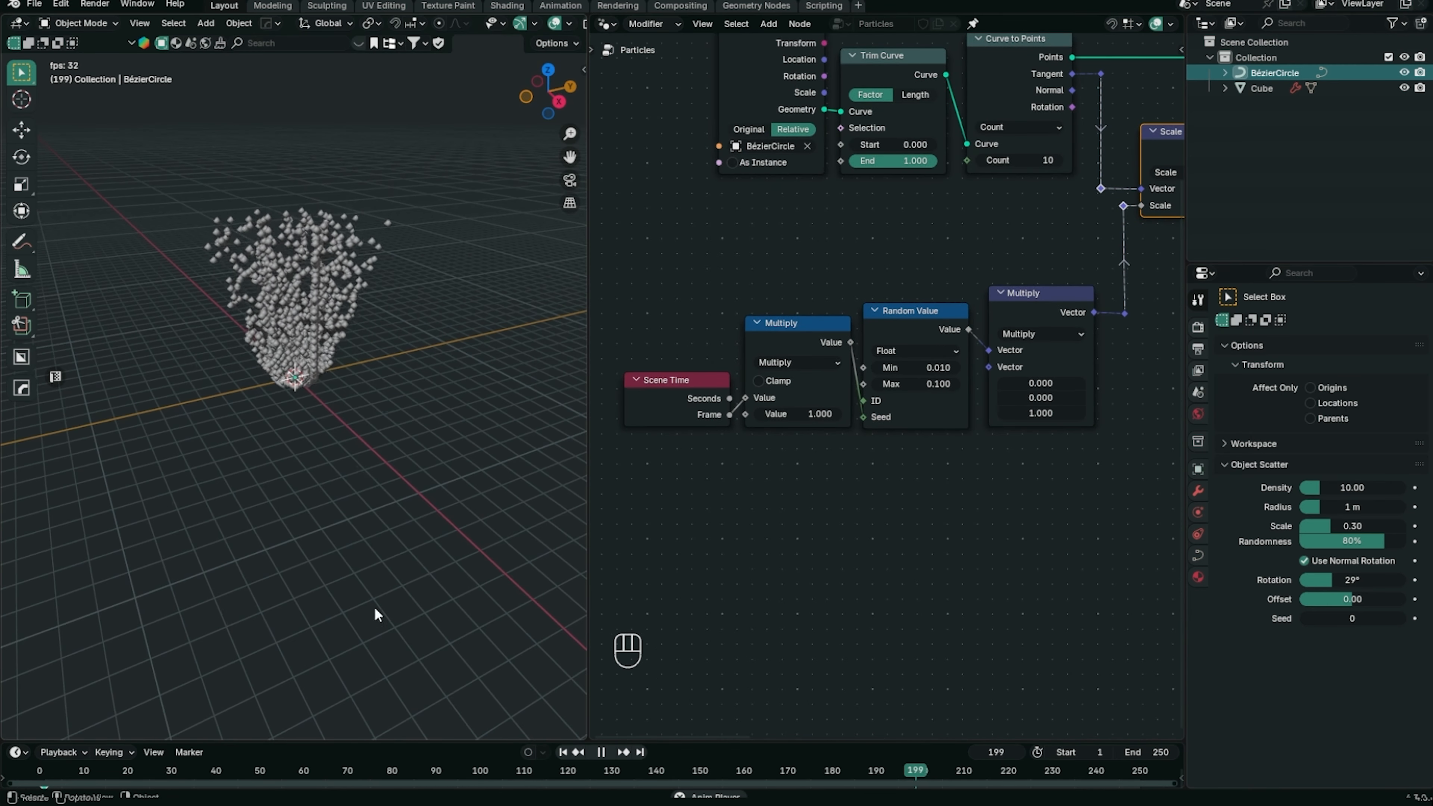
{"action": "key", "text": "KP_7"}
{"action": "scroll", "coordinate": [292, 498], "scroll_direction": "up", "scroll_amount": 4}
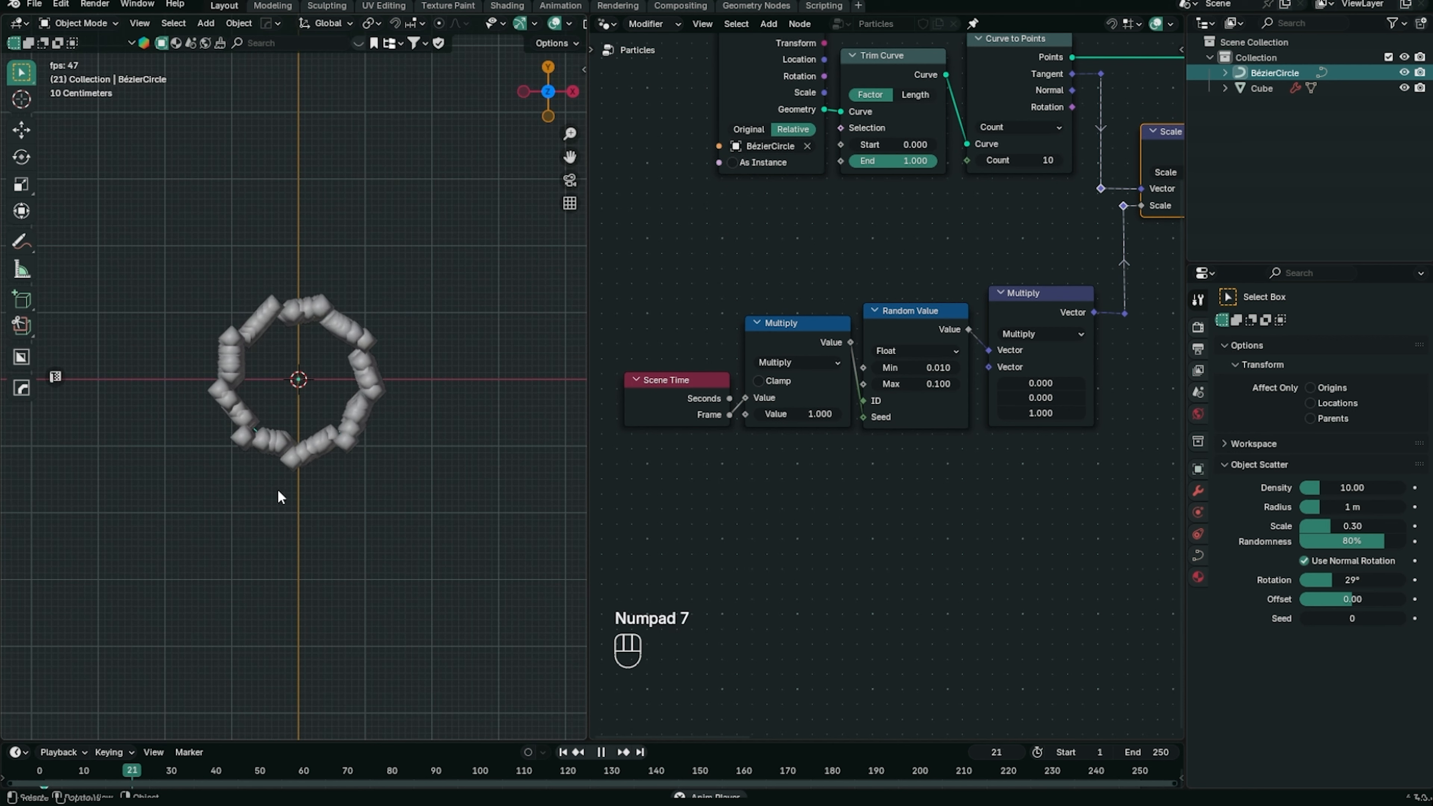
{"action": "key", "text": "space"}
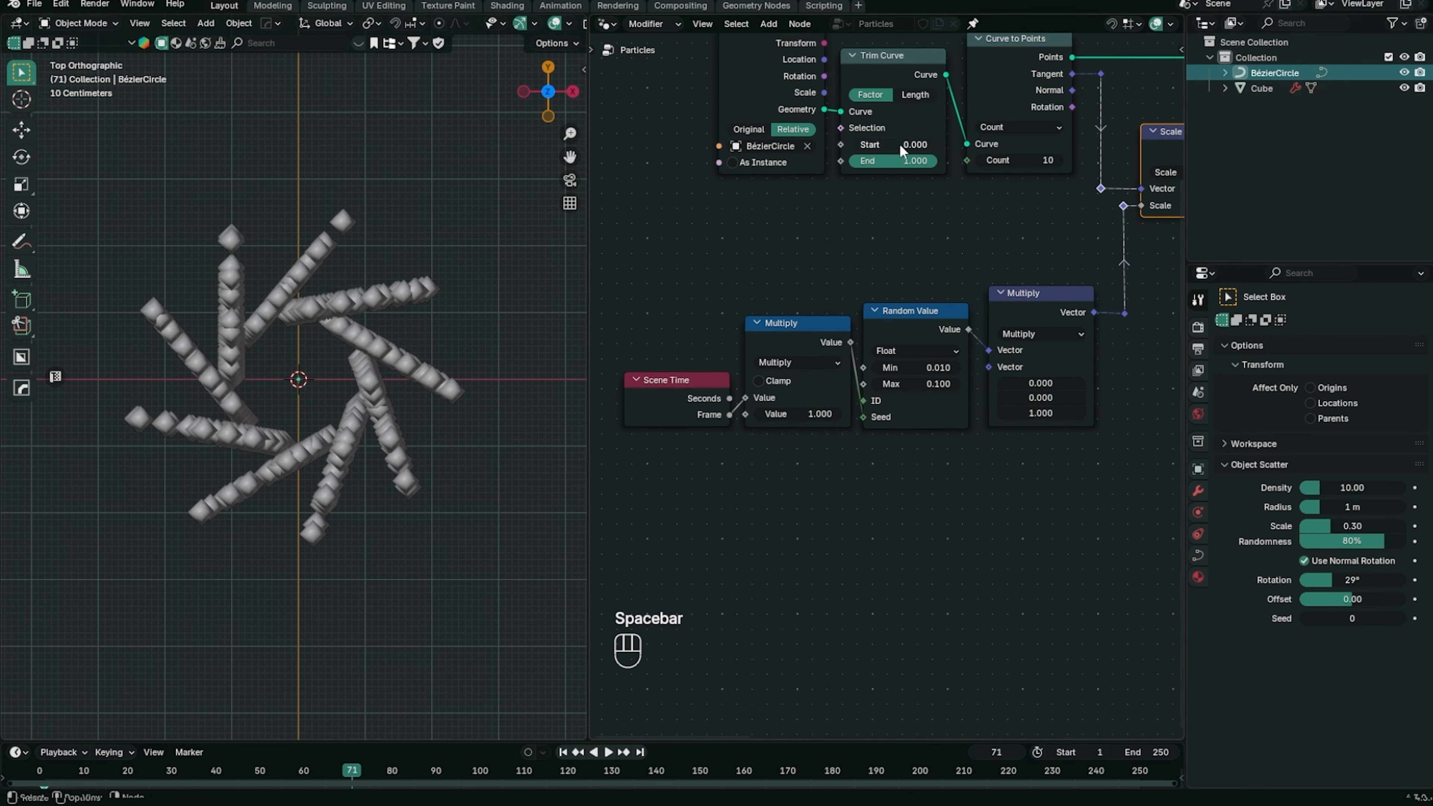
{"action": "middle_click_drag", "start_coordinate": [889, 197], "coordinate": [820, 238]}
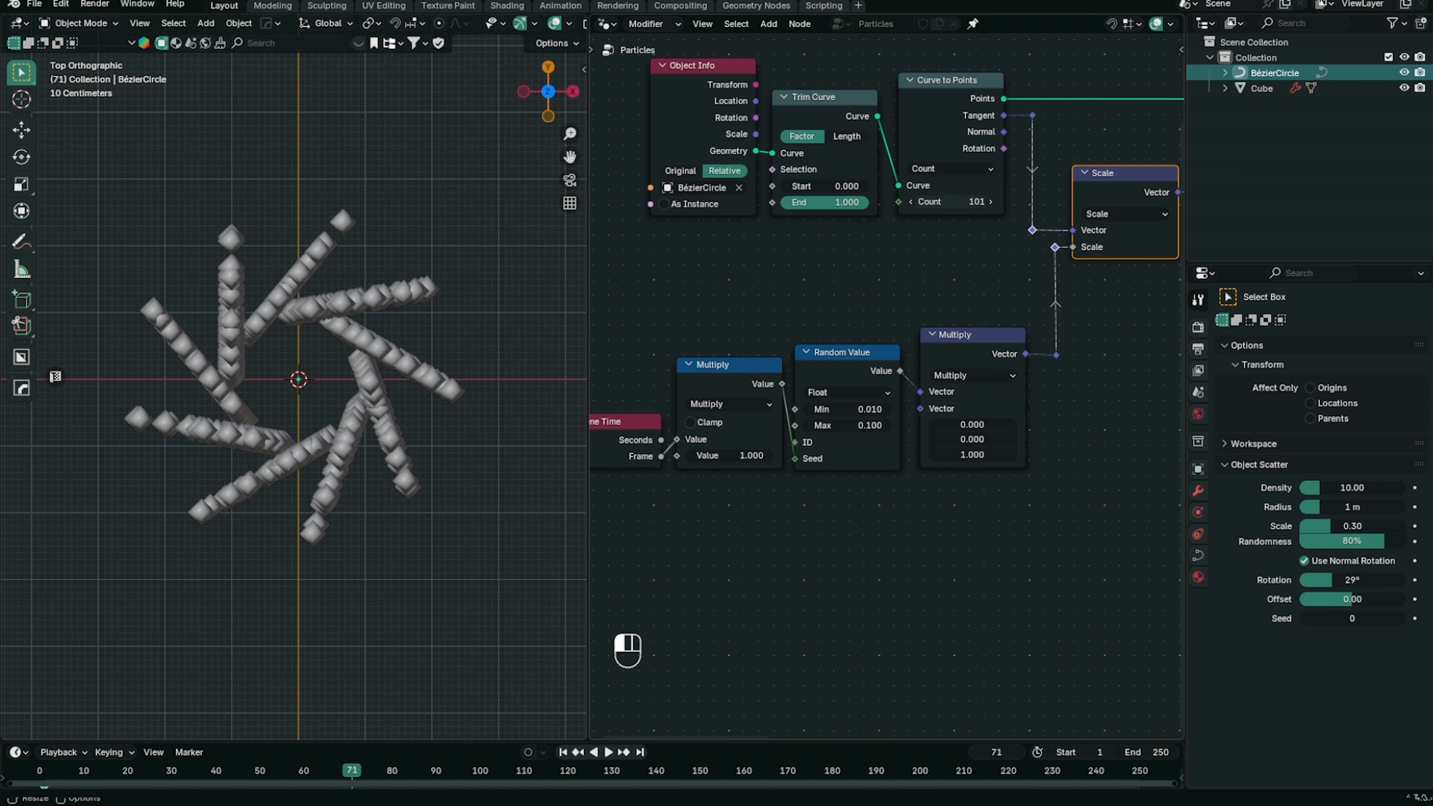
{"action": "left_click", "coordinate": [566, 752]}
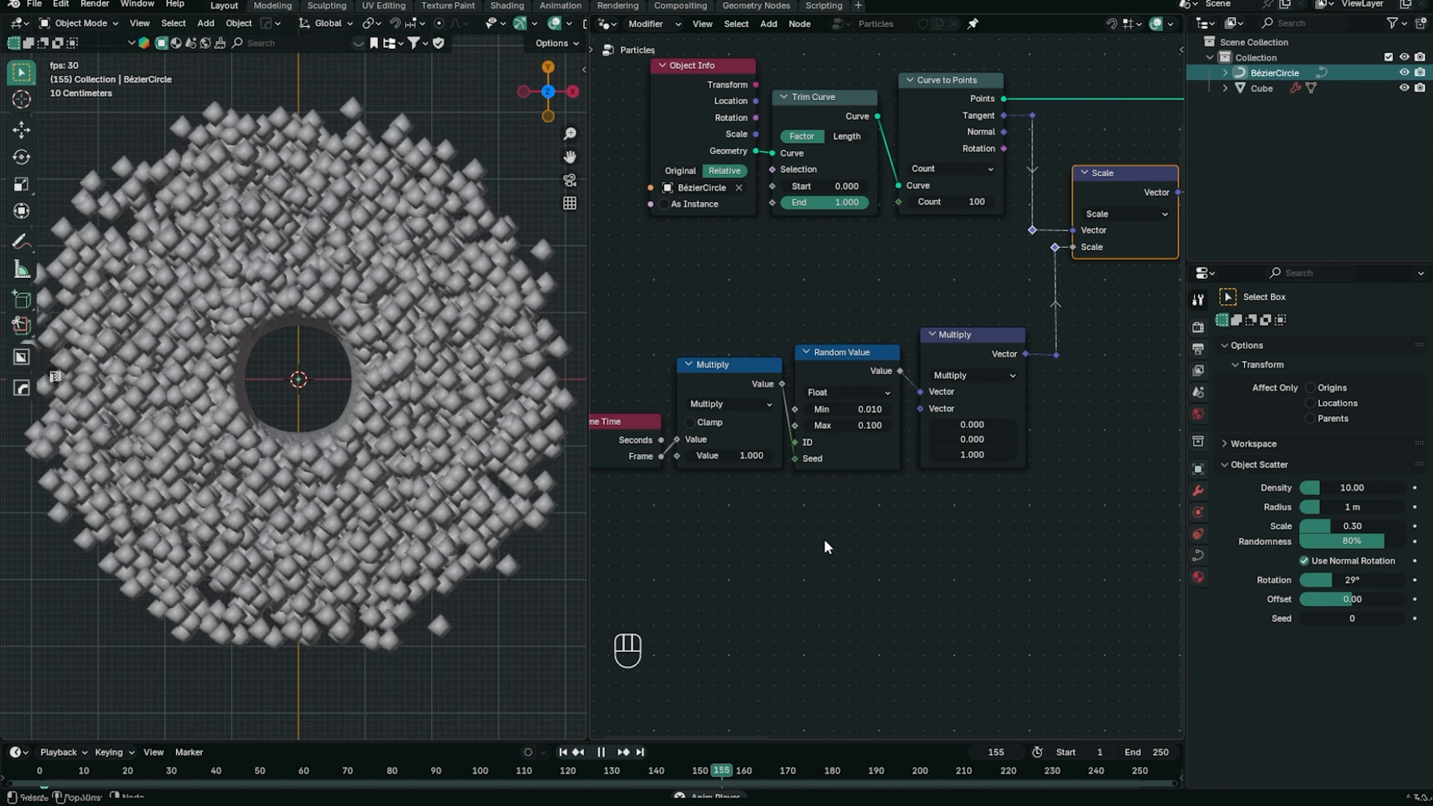
Set the B threshold of the Greater Than node driving Delete Geometry to 30 and replay the simulation from the start
{"action": "scroll", "coordinate": [825, 540], "scroll_direction": "down", "scroll_amount": 5}
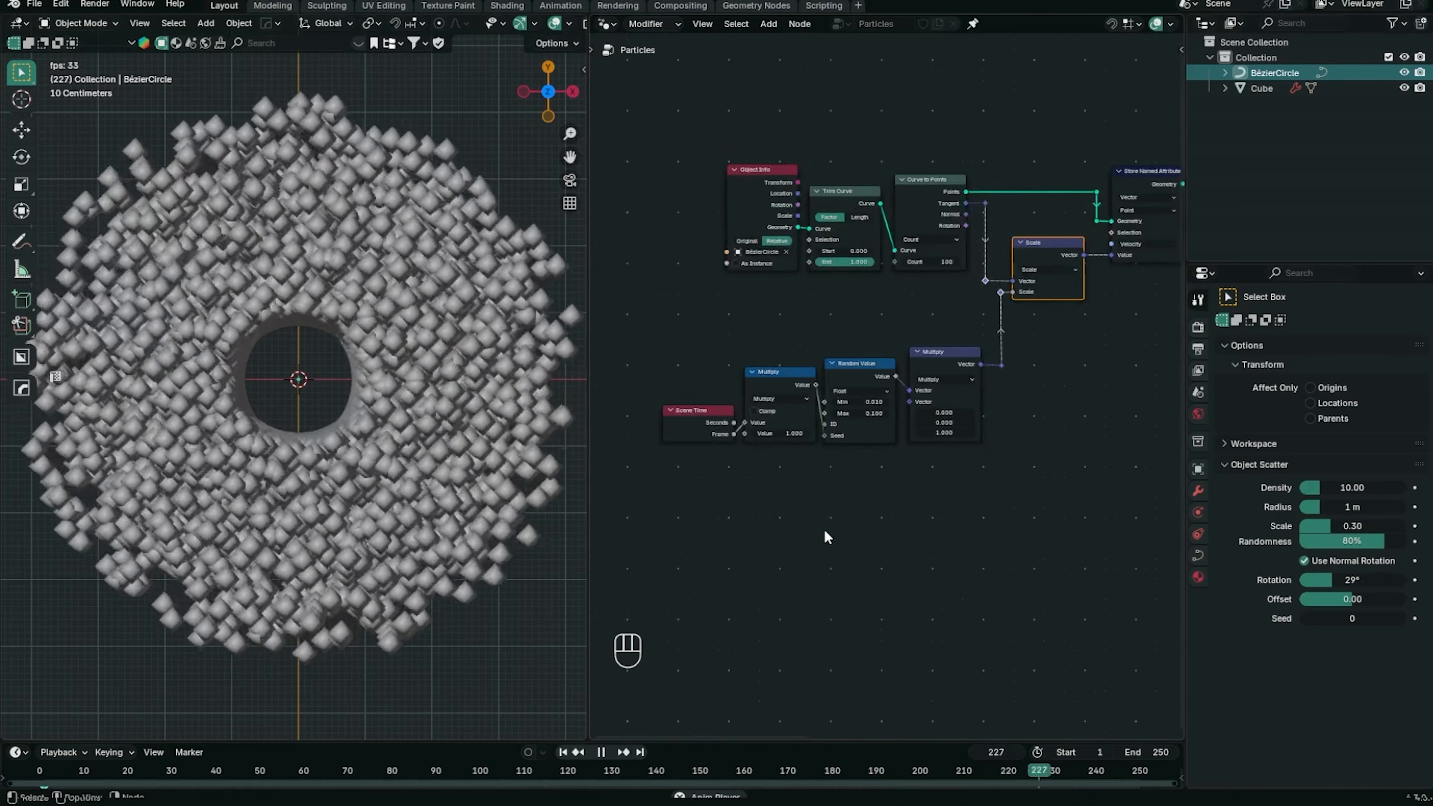
{"action": "middle_click_drag", "start_coordinate": [947, 516], "coordinate": [639, 536]}
{"action": "middle_click_drag", "start_coordinate": [1044, 417], "coordinate": [738, 333]}
{"action": "scroll", "coordinate": [947, 347], "scroll_direction": "up", "scroll_amount": 2}
{"action": "middle_click_drag", "start_coordinate": [979, 372], "coordinate": [718, 540]}
{"action": "scroll", "coordinate": [1027, 467], "scroll_direction": "up", "scroll_amount": 1}
{"action": "middle_click_drag", "start_coordinate": [1028, 418], "coordinate": [955, 431]}
{"action": "scroll", "coordinate": [954, 354], "scroll_direction": "up", "scroll_amount": 1}
{"action": "left_click", "coordinate": [931, 359]}
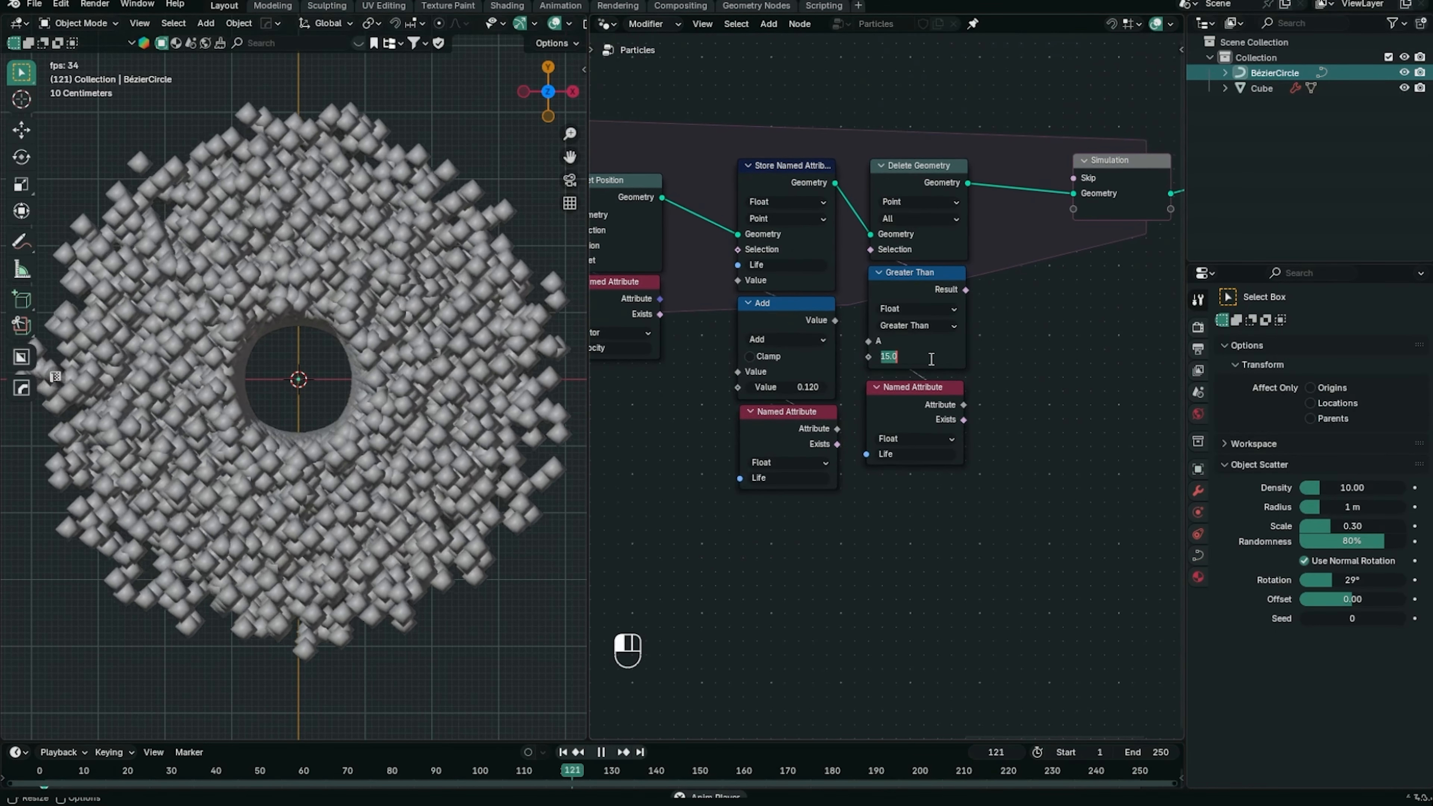
{"action": "type", "text": "30"}
{"action": "key", "text": "Return"}
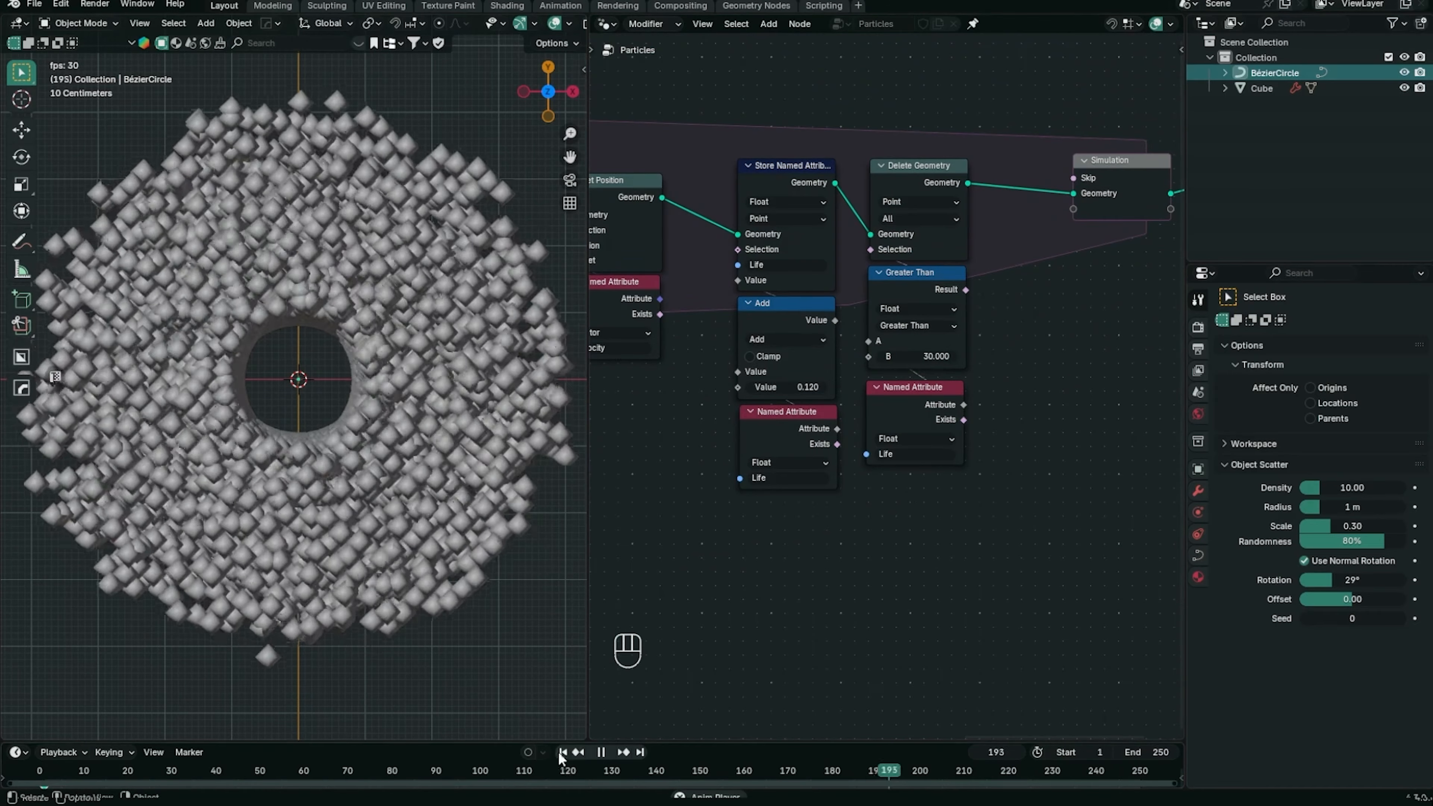
{"action": "key", "text": "shift+Left"}
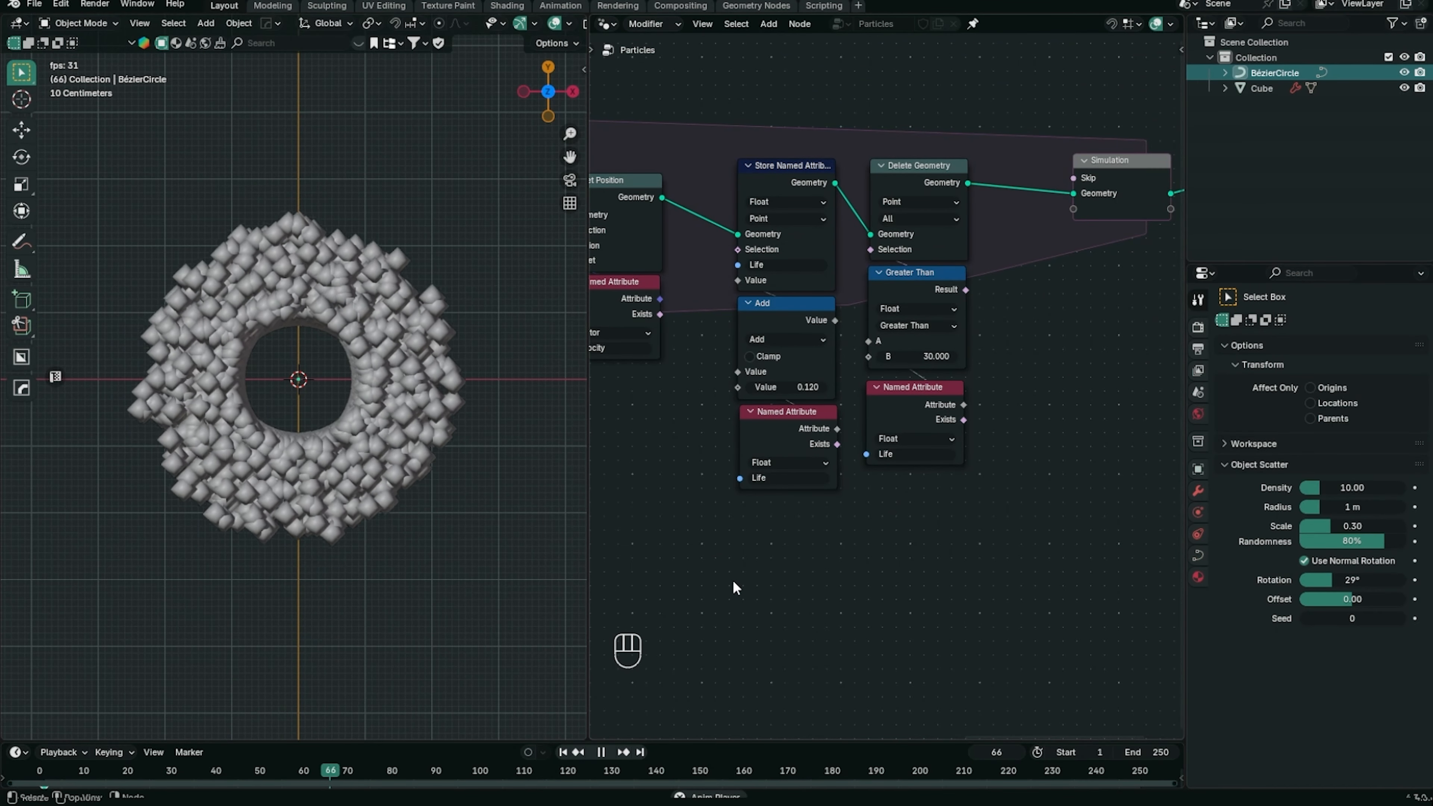
{"action": "middle_click_drag", "start_coordinate": [735, 587], "coordinate": [1047, 535]}
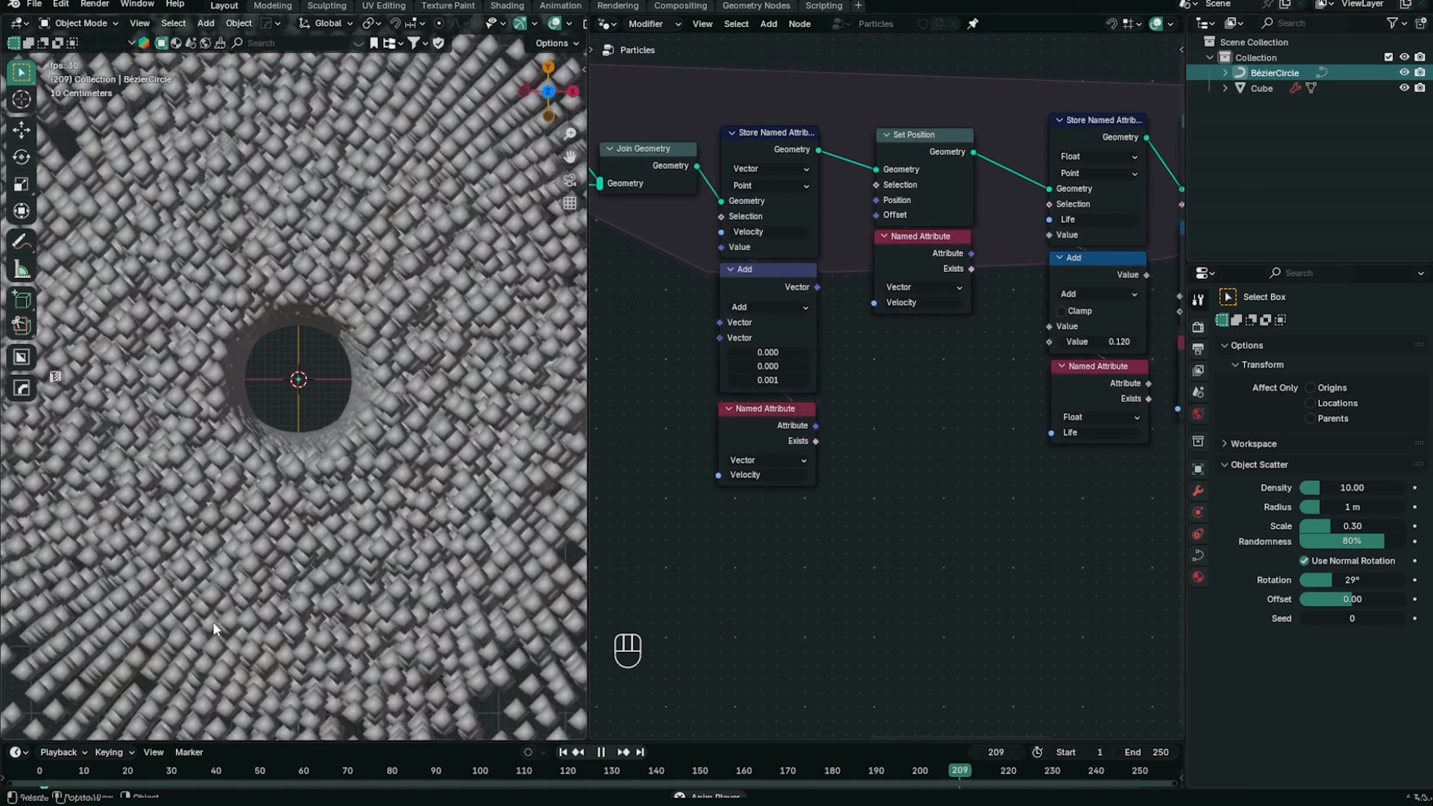
{"action": "key", "text": "space"}
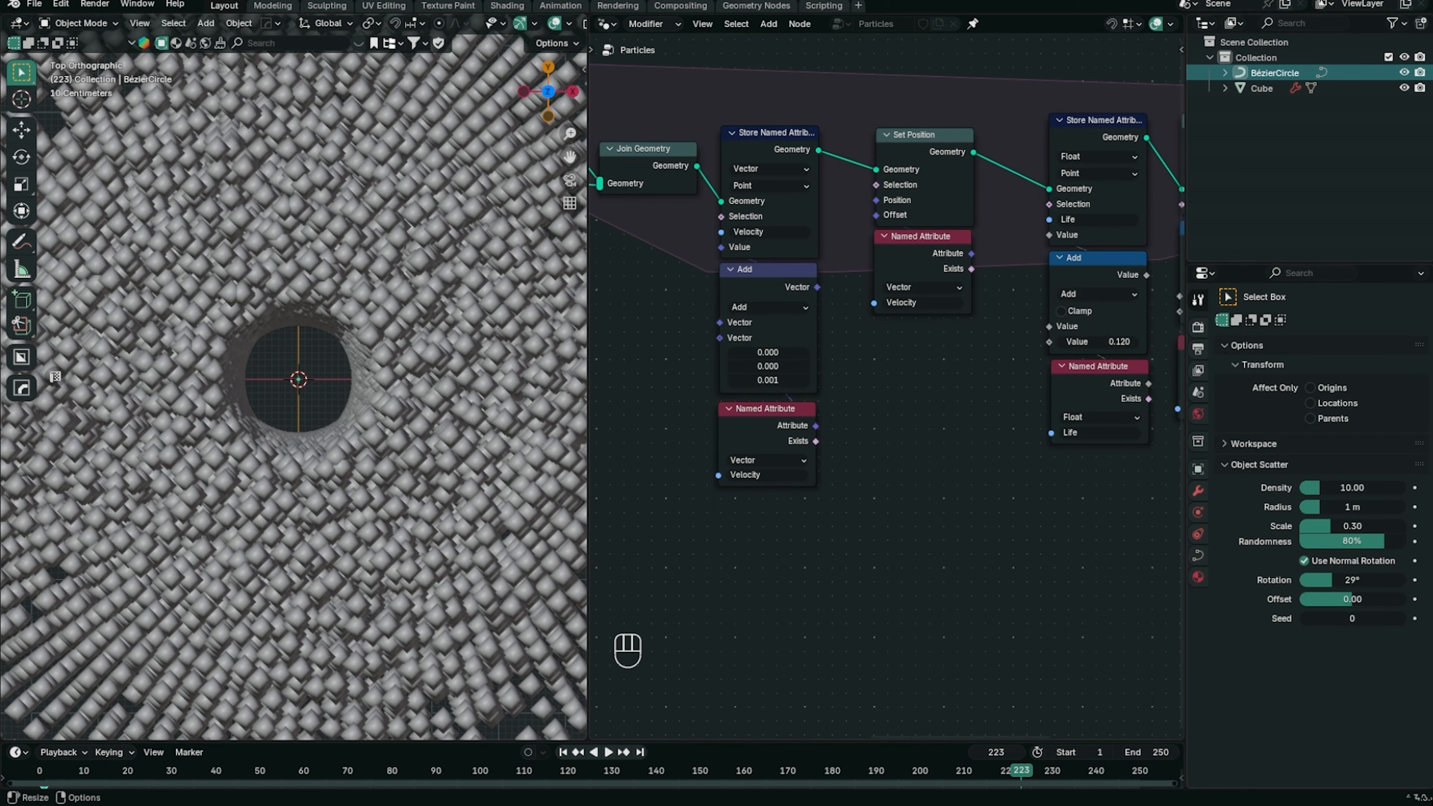
Scale all of BézierCircle's control points in Edit Mode down to about half size at frame 1, and replay the animation
{"action": "middle_click_drag", "start_coordinate": [823, 537], "coordinate": [1169, 530]}
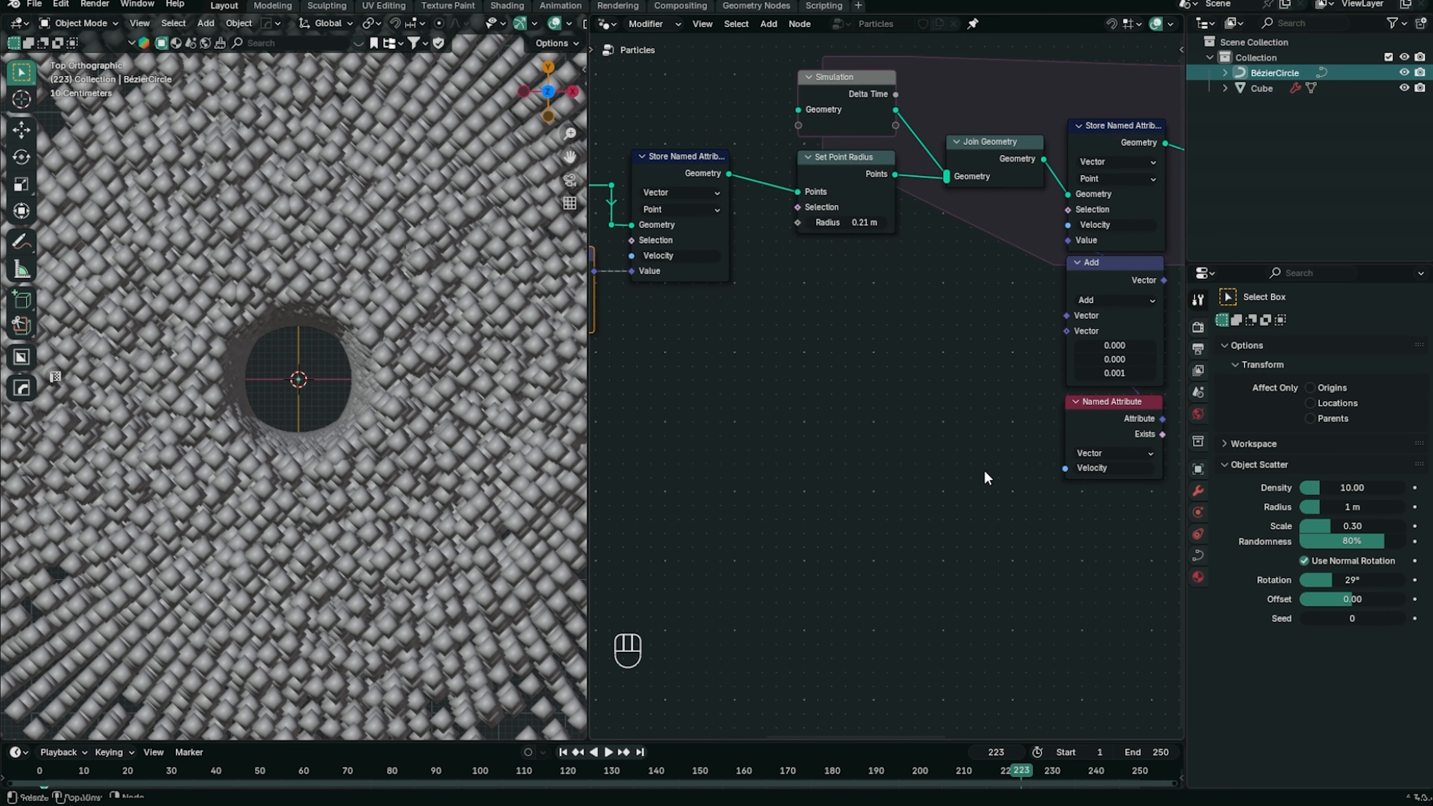
{"action": "left_click", "coordinate": [563, 753]}
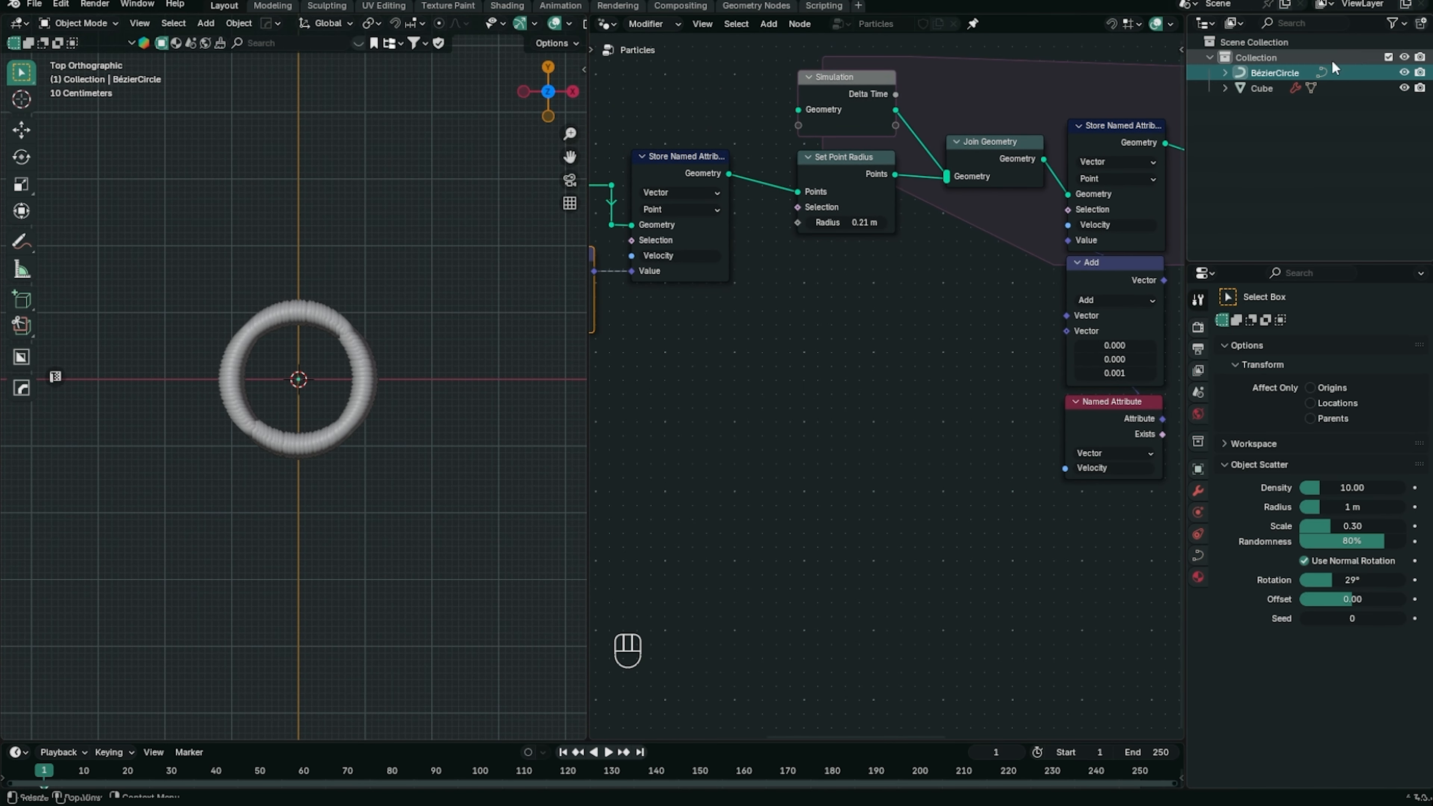
{"action": "key", "text": "Tab"}
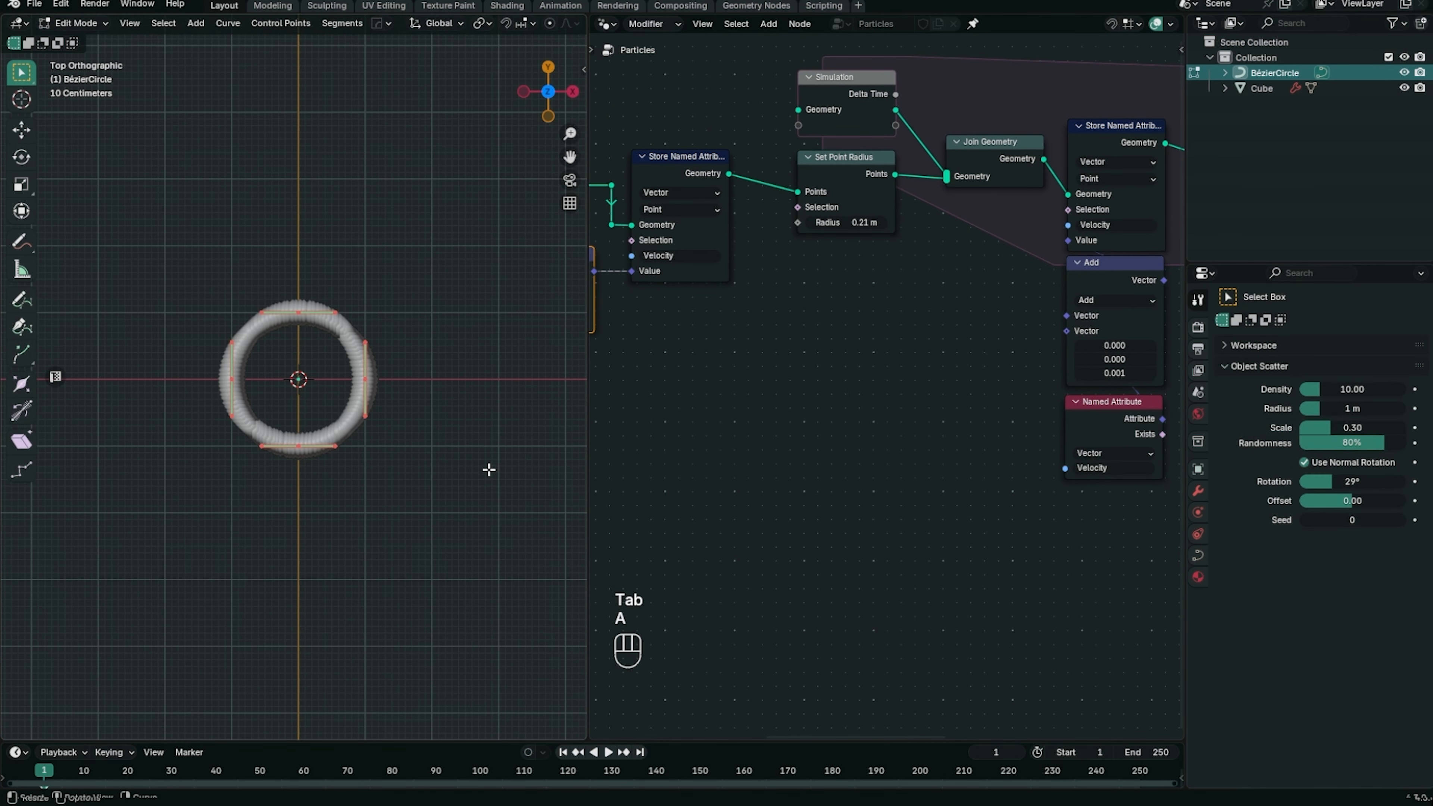
{"action": "key", "text": "s"}
{"action": "left_click", "coordinate": [383, 420]}
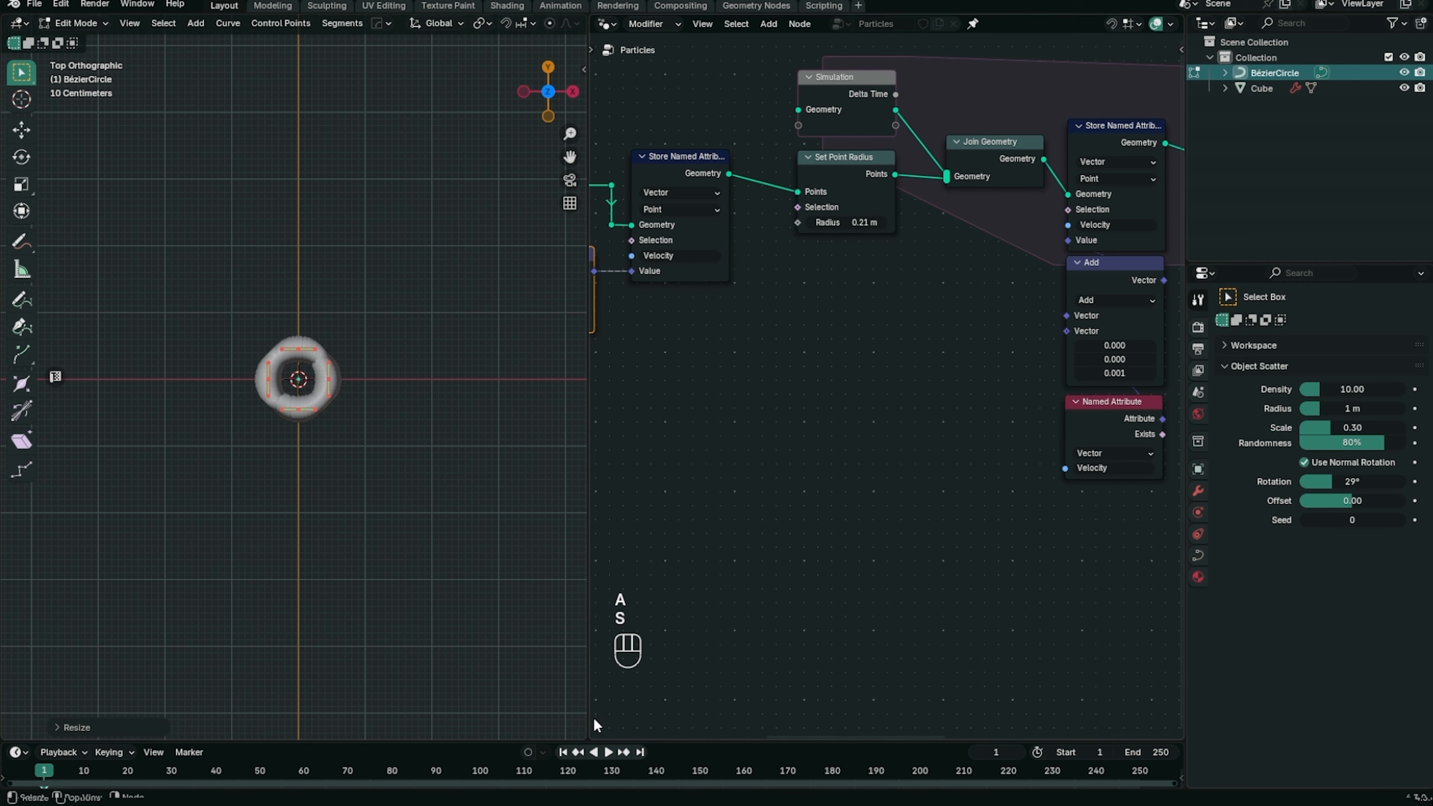
{"action": "key", "text": "Tab"}
{"action": "key", "text": "space"}
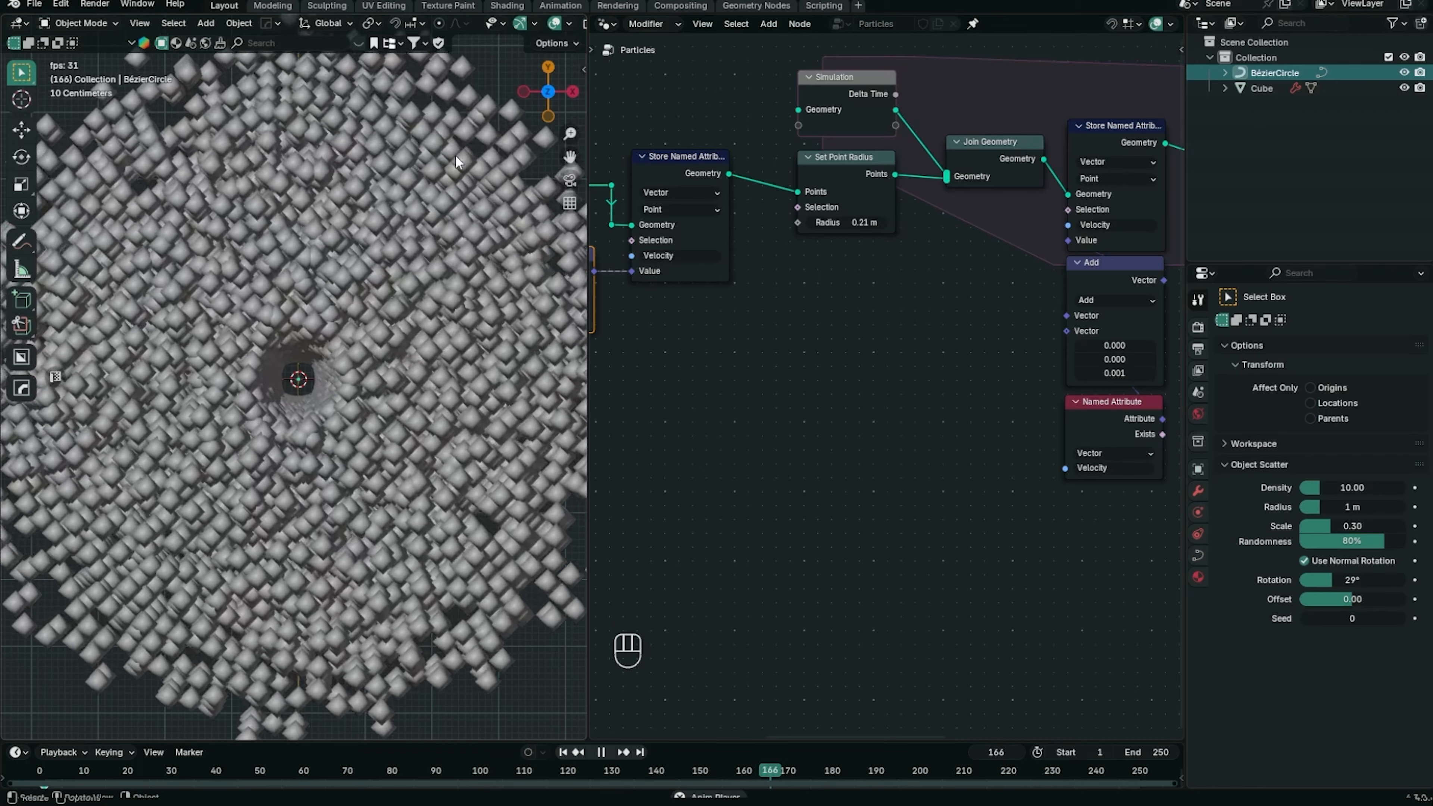
{"action": "key", "text": "space"}
Add a Random Value node with minimum 0.010 and maximum 0.050 to drive Set Point Radius, and replay the simulation from the first frame
{"action": "middle_click_drag", "start_coordinate": [749, 314], "coordinate": [795, 361]}
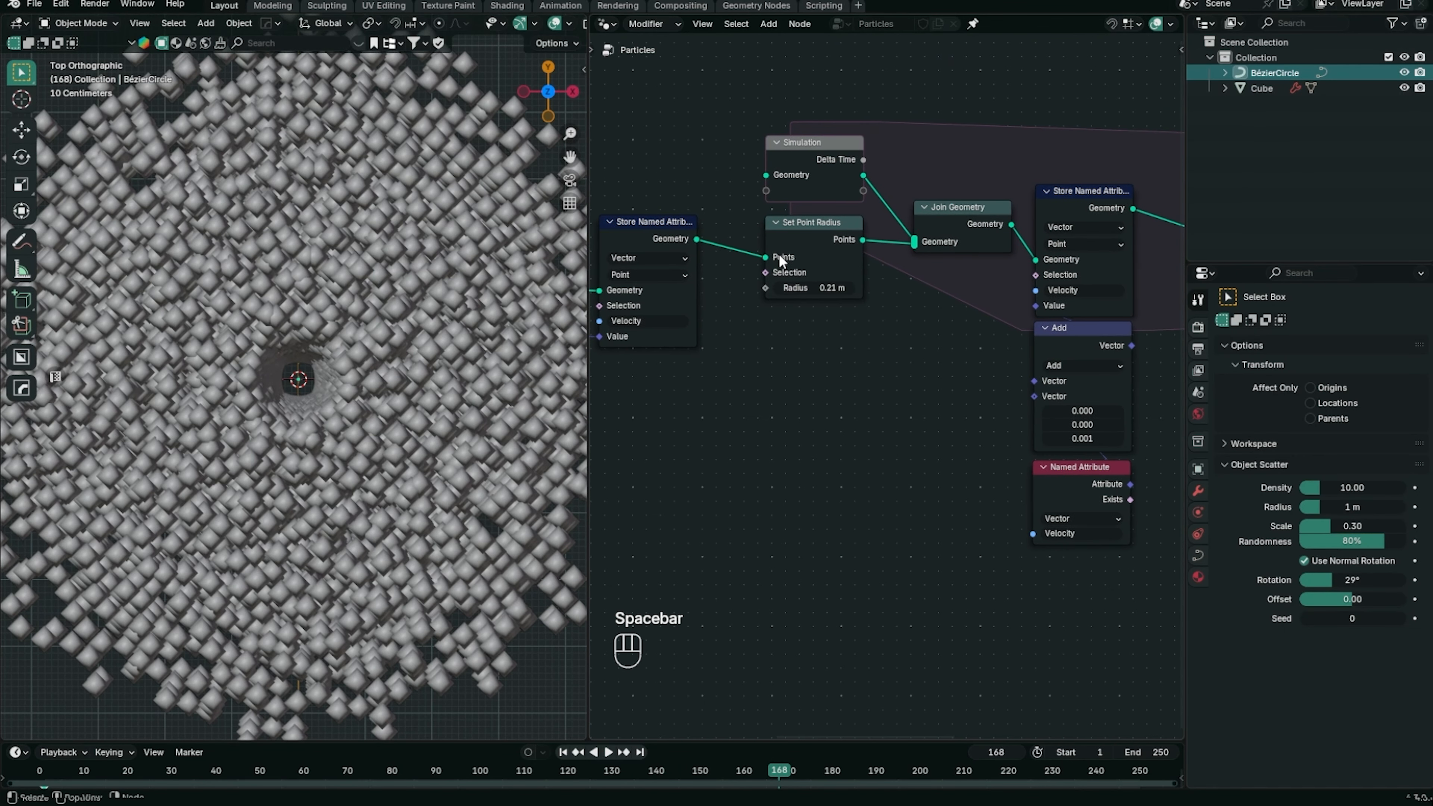
{"action": "key", "text": "shift+a"}
{"action": "type", "text": "random"}
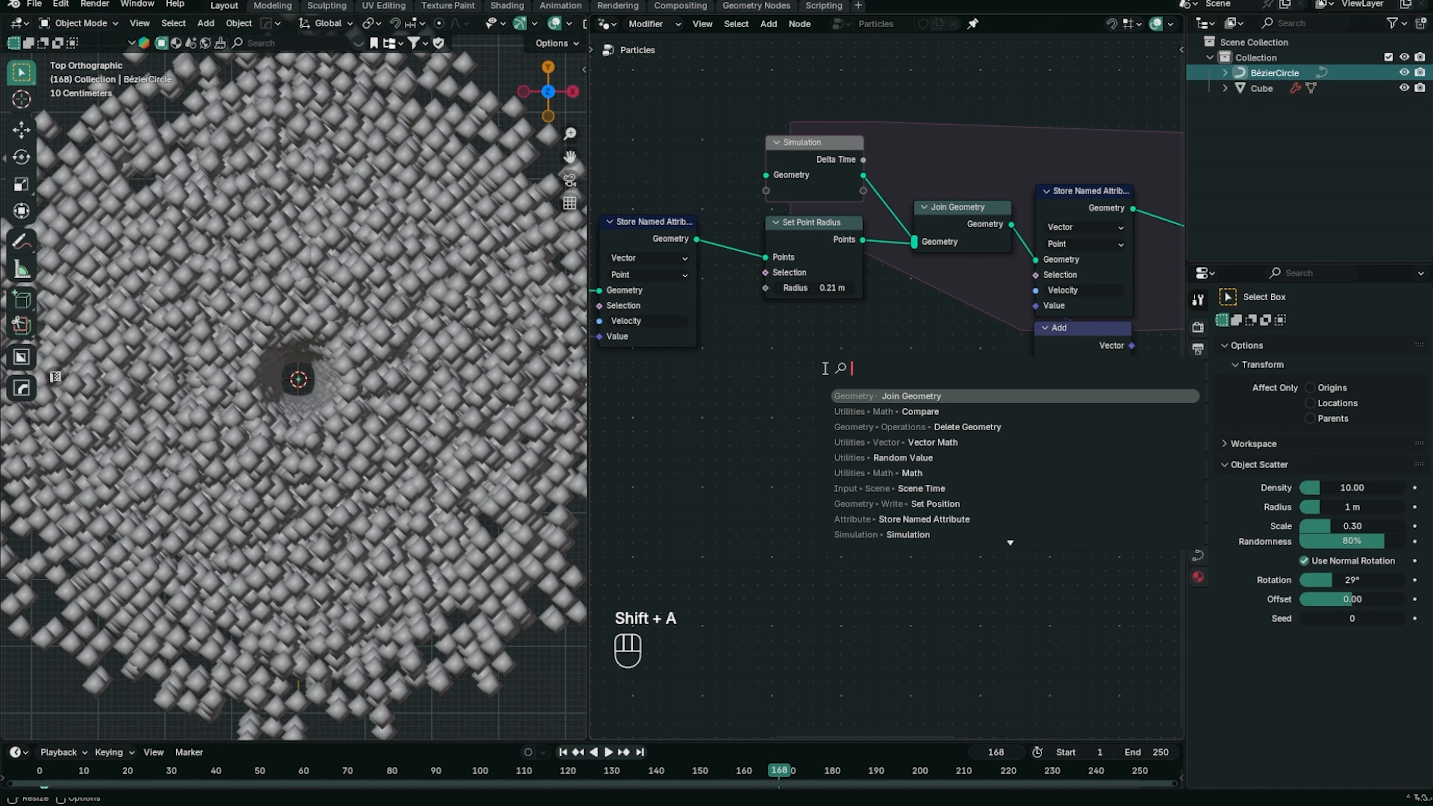
{"action": "key", "text": "Return"}
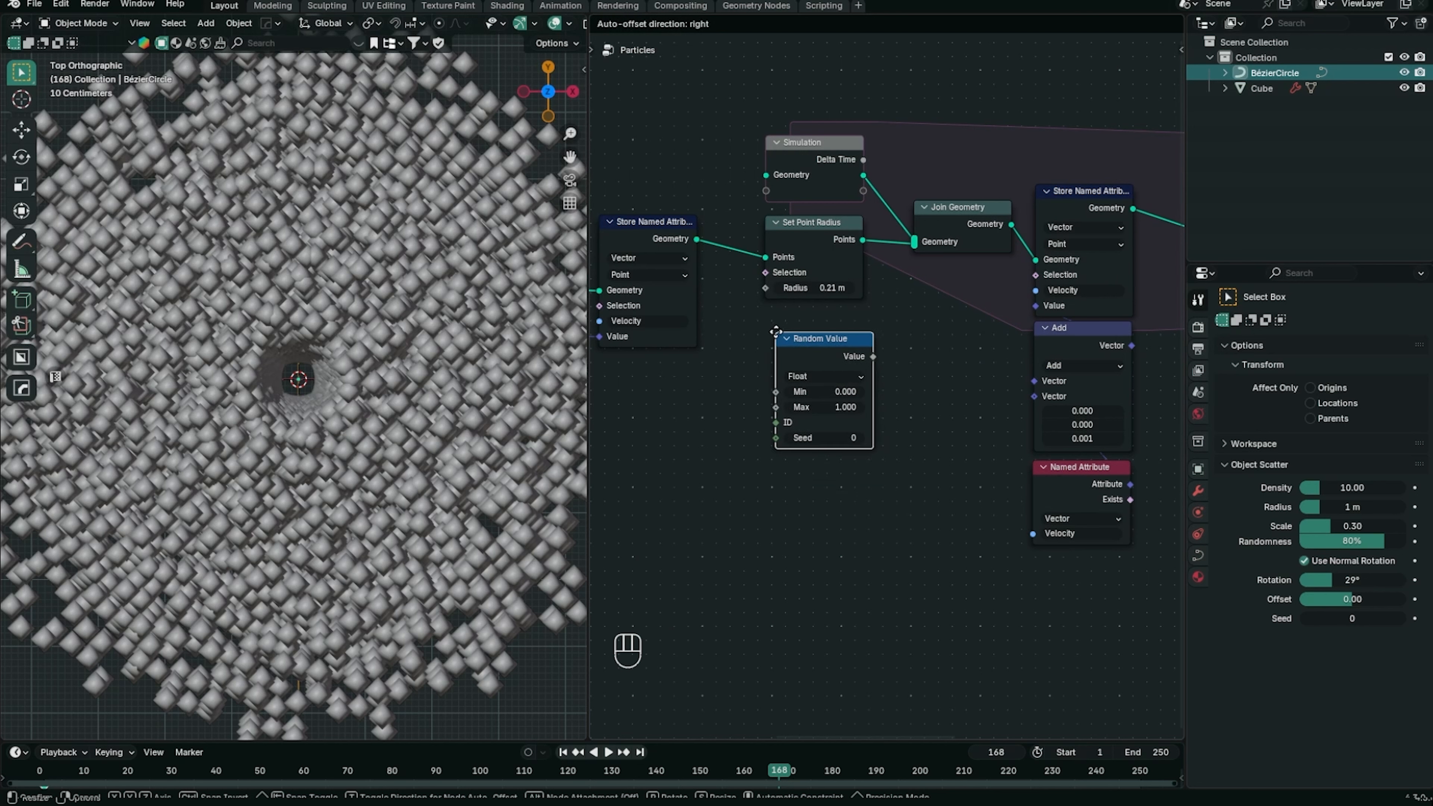
{"action": "left_click", "coordinate": [766, 307]}
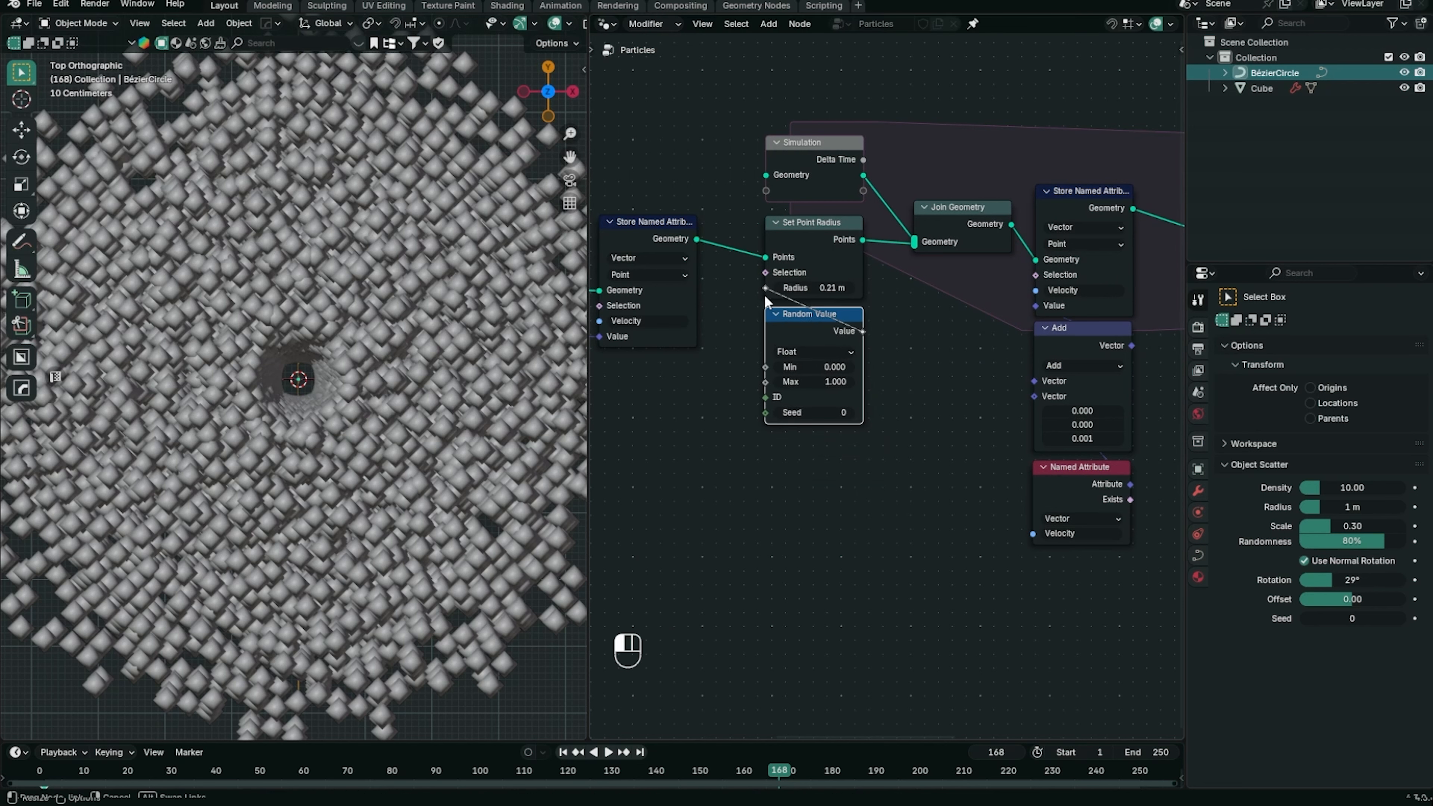
{"action": "left_click_drag", "start_coordinate": [807, 329], "coordinate": [808, 309]}
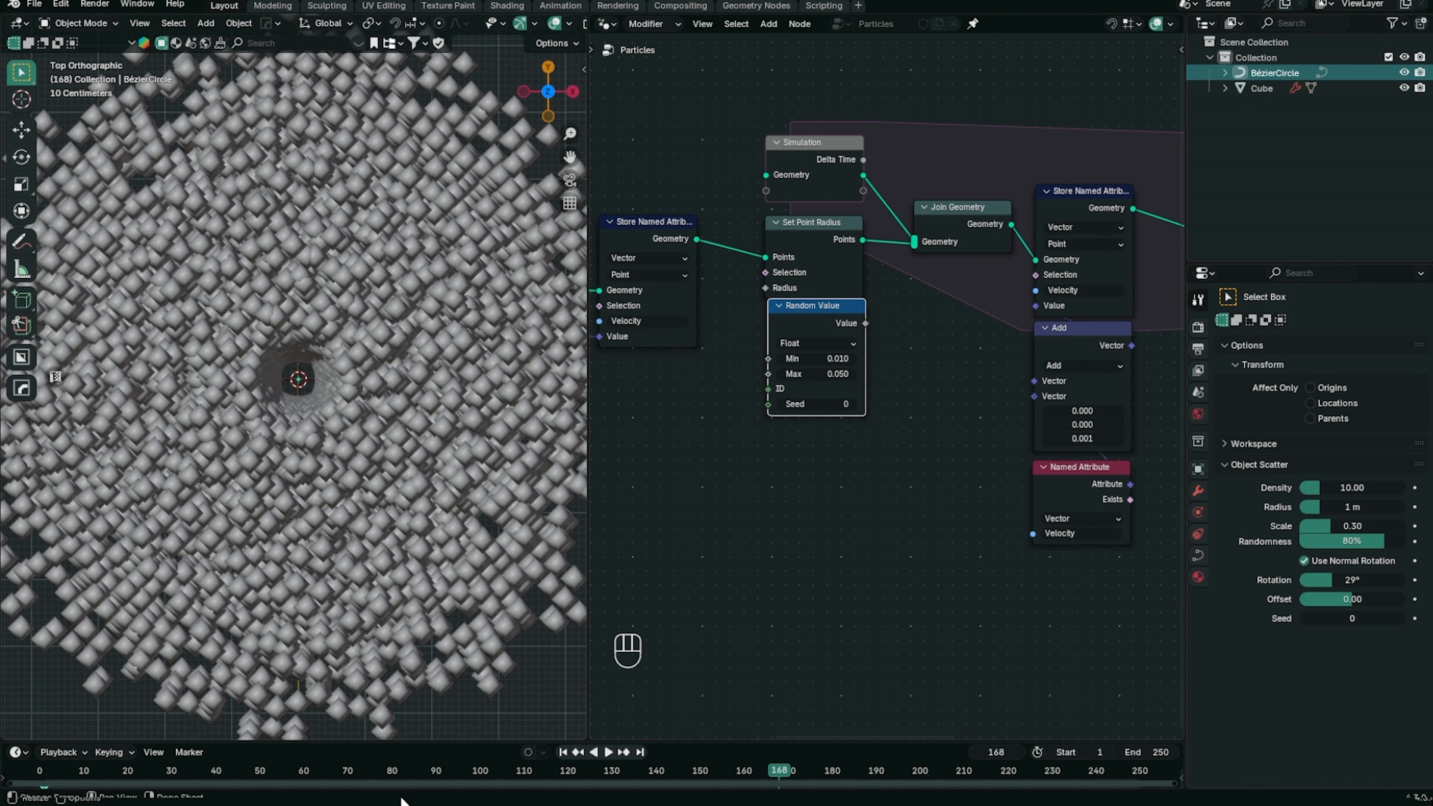
{"action": "left_click", "coordinate": [561, 752]}
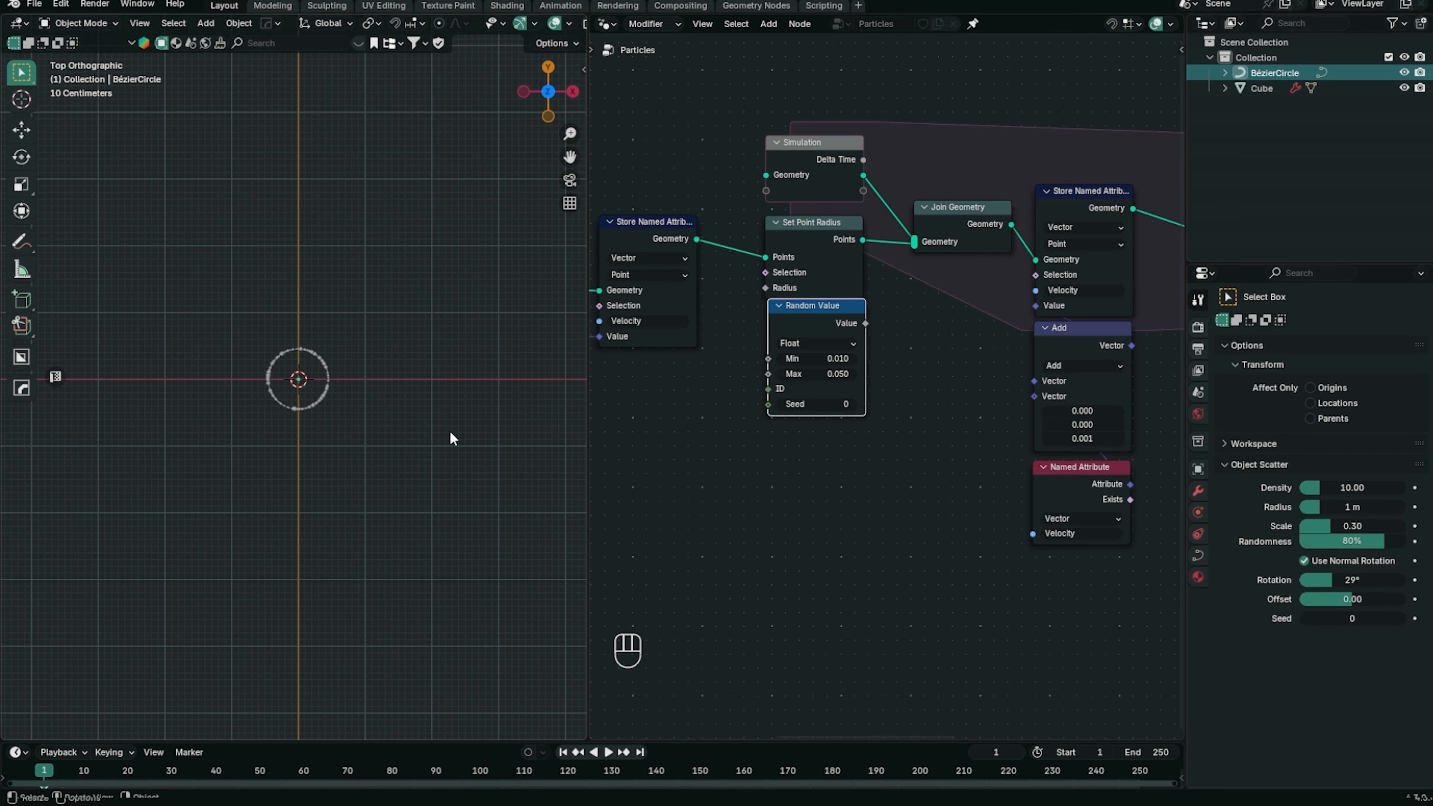
{"action": "key", "text": "space"}
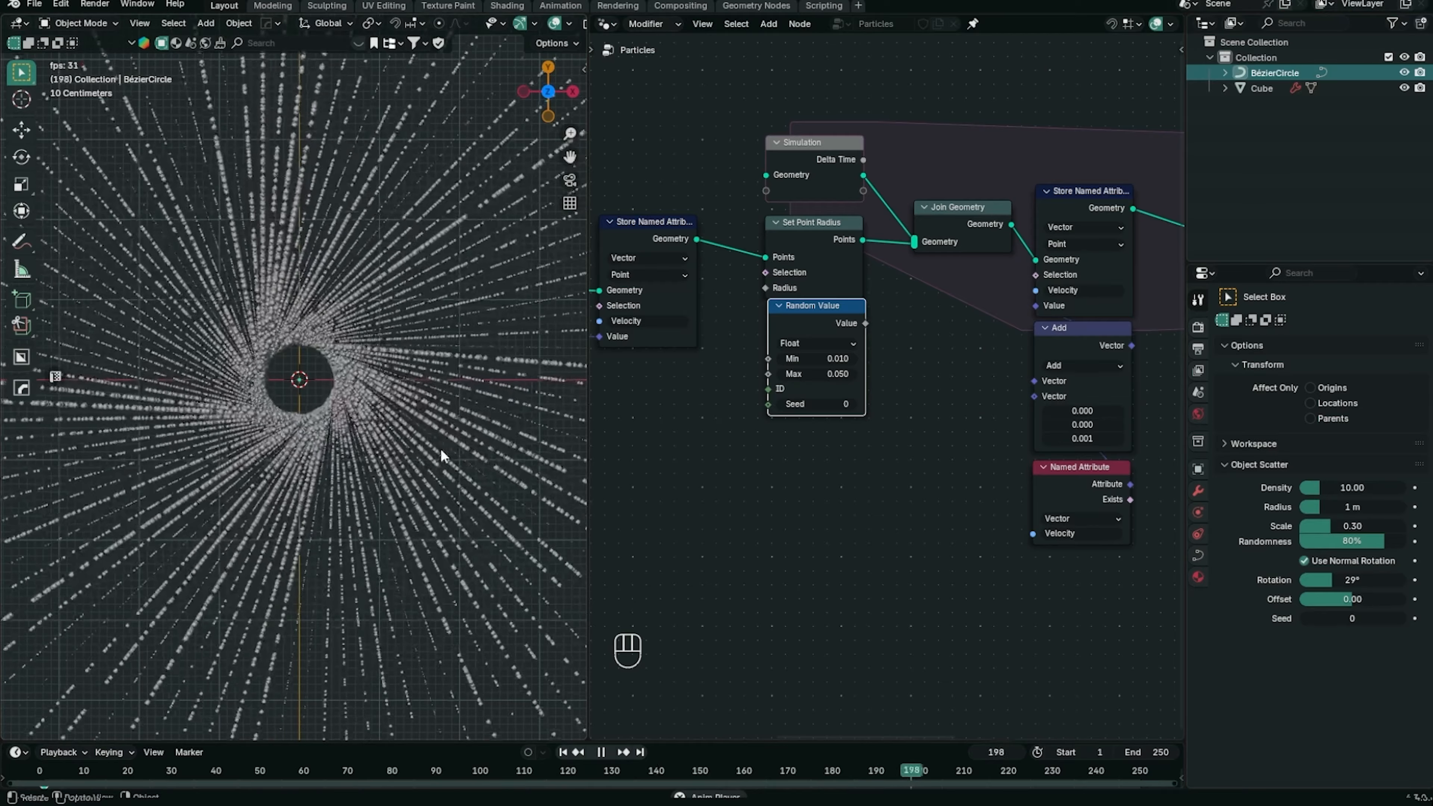
Scale all of BézierCircle's control points in Edit Mode down to about 0.34, and replay the simulation from the first frame in Object Mode
{"action": "key", "text": "Tab"}
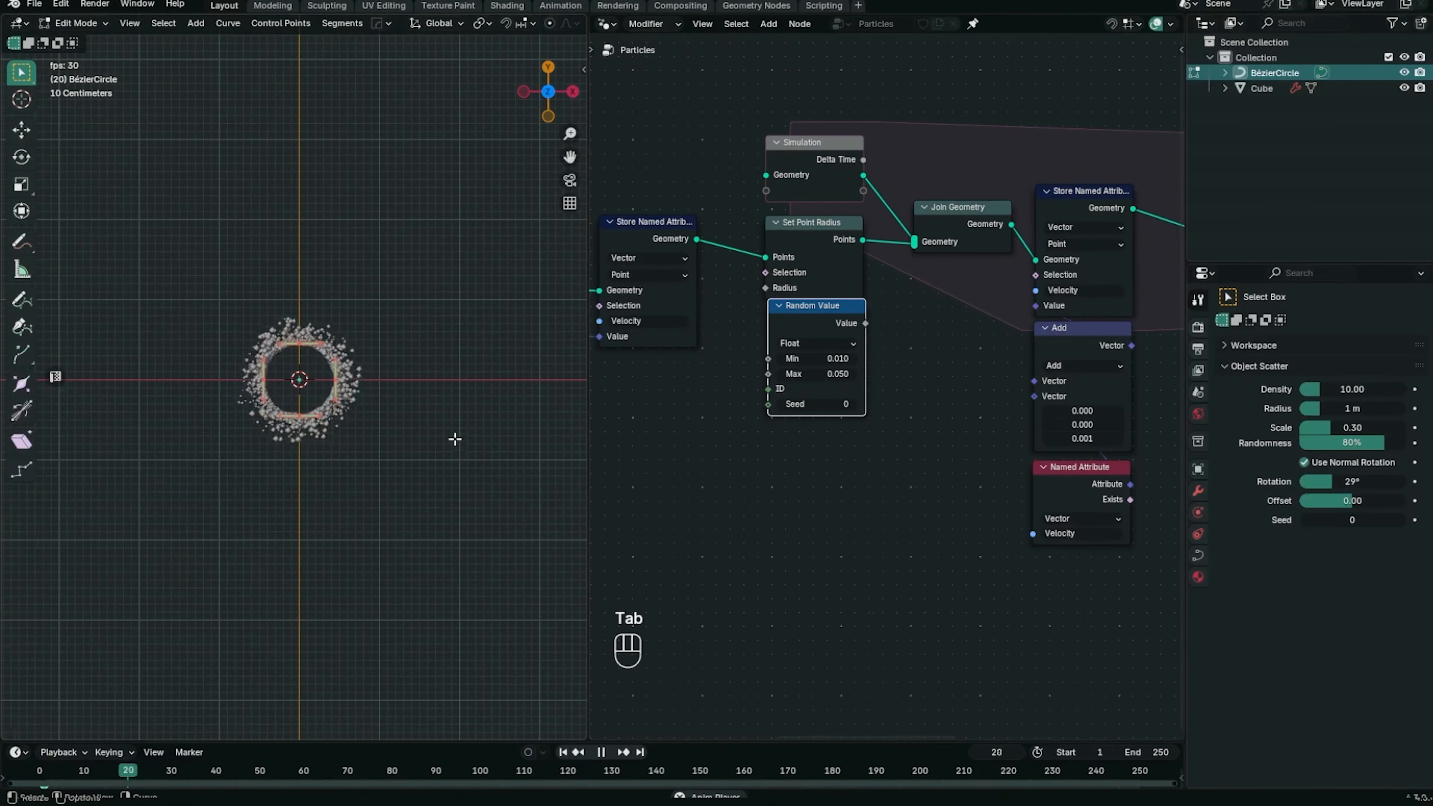
{"action": "key", "text": "s"}
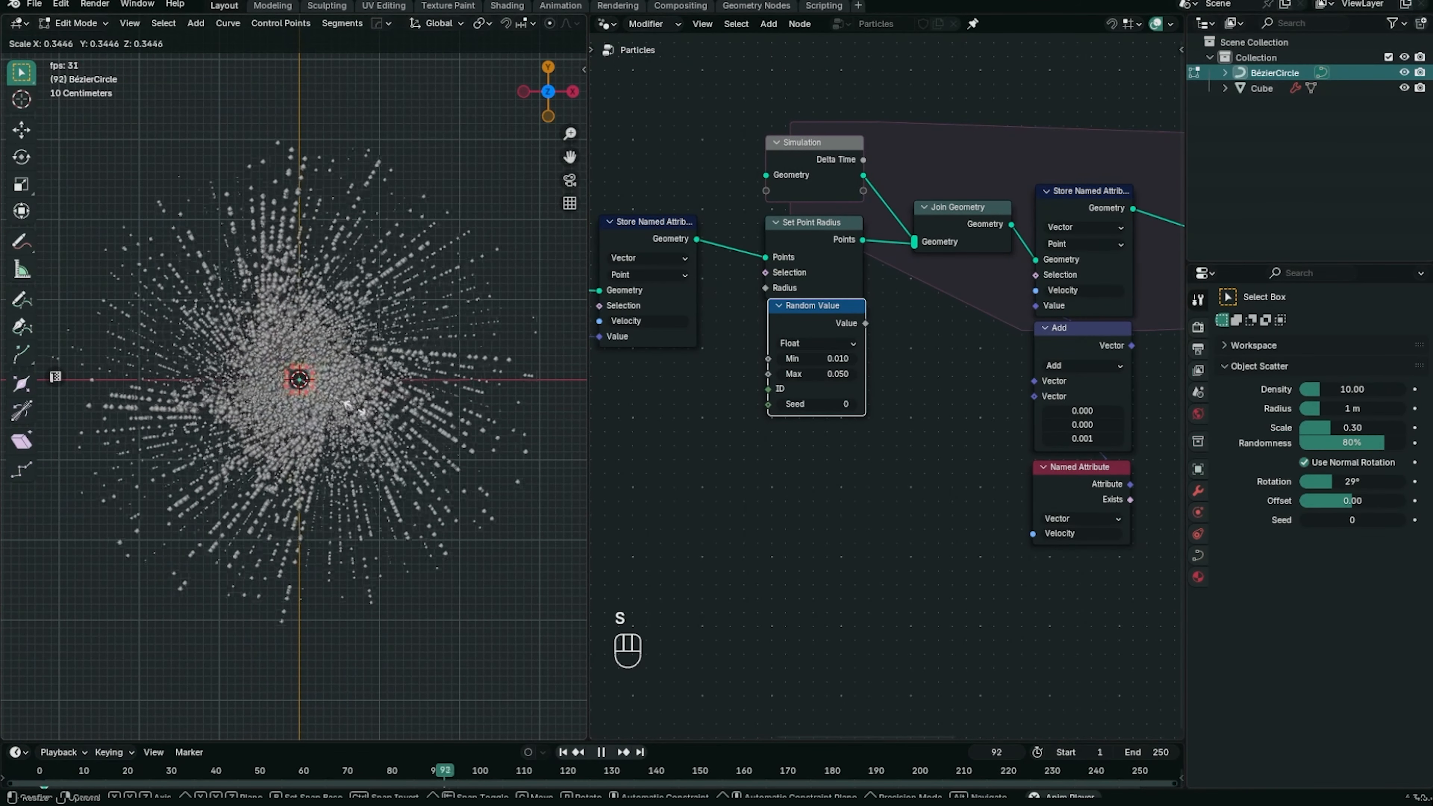
{"action": "left_click", "coordinate": [355, 409]}
{"action": "key", "text": "Tab"}
{"action": "scroll", "coordinate": [366, 463], "scroll_direction": "up", "scroll_amount": 4}
{"action": "middle_click_drag", "start_coordinate": [455, 464], "coordinate": [415, 476], "text": "shift"}
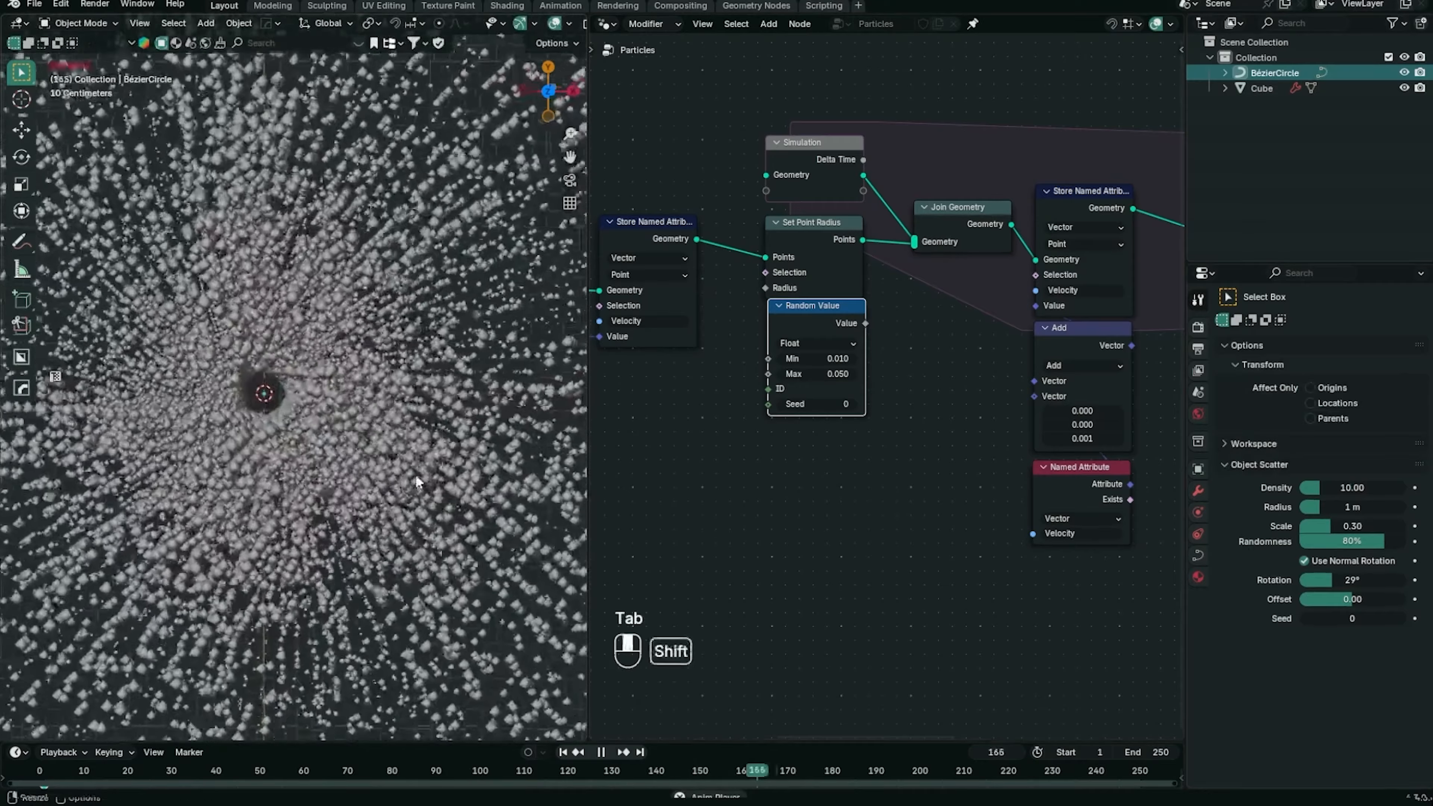
{"action": "left_click", "coordinate": [563, 752]}
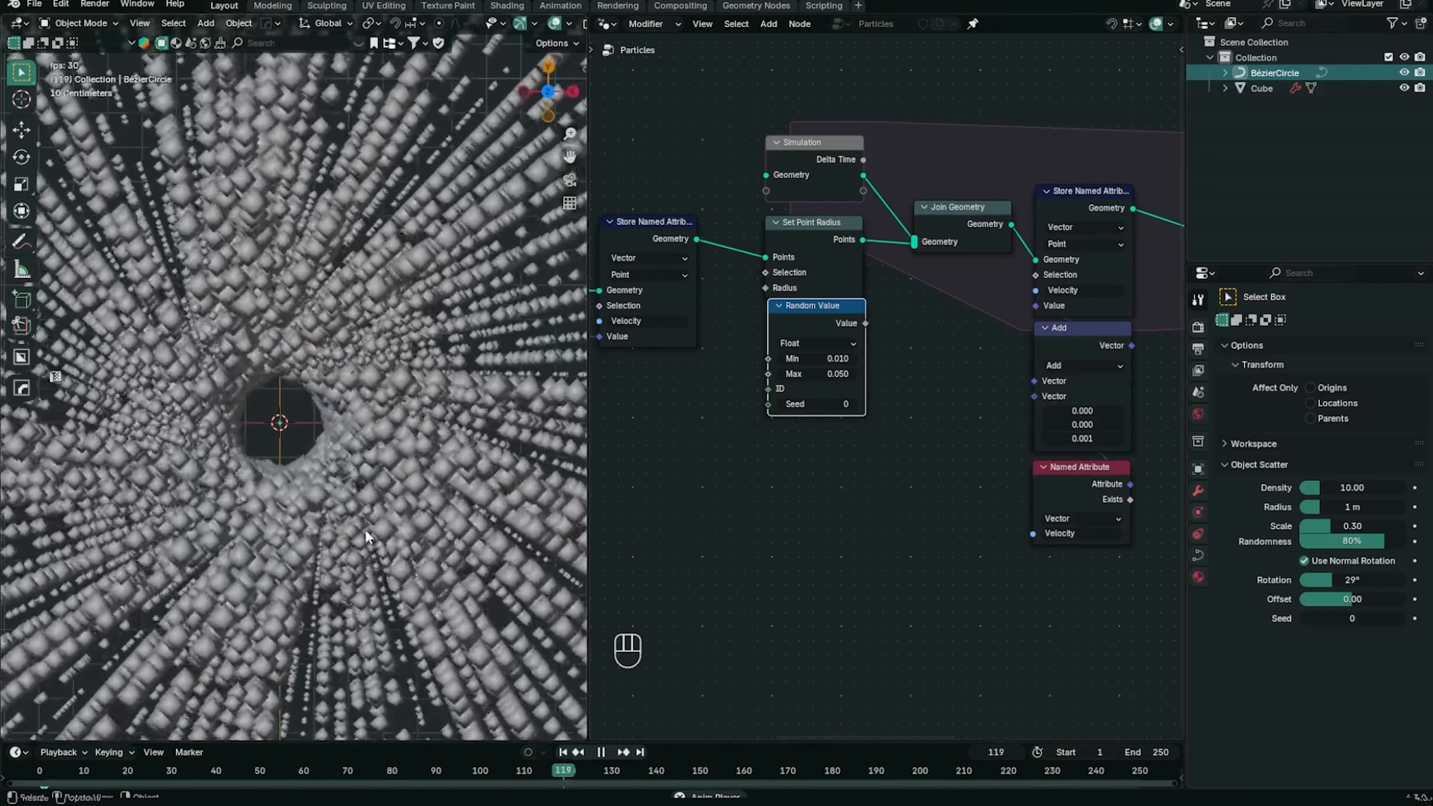
Set the value of the Multiply node fed by Scene Time to 0.500 and replay the simulation from the first frame
{"action": "scroll", "coordinate": [733, 468], "scroll_direction": "down", "scroll_amount": 3}
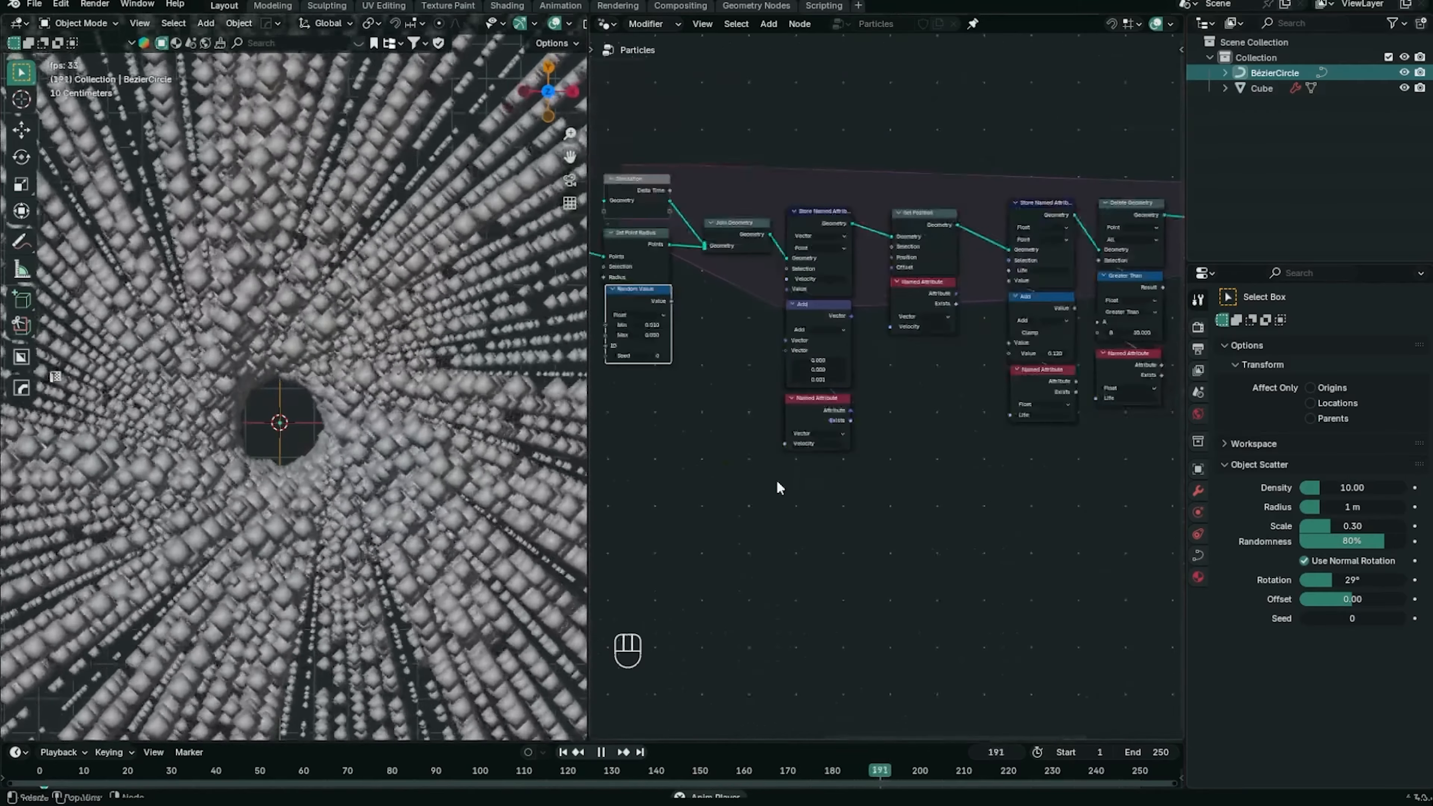
{"action": "middle_click_drag", "start_coordinate": [777, 482], "coordinate": [628, 361]}
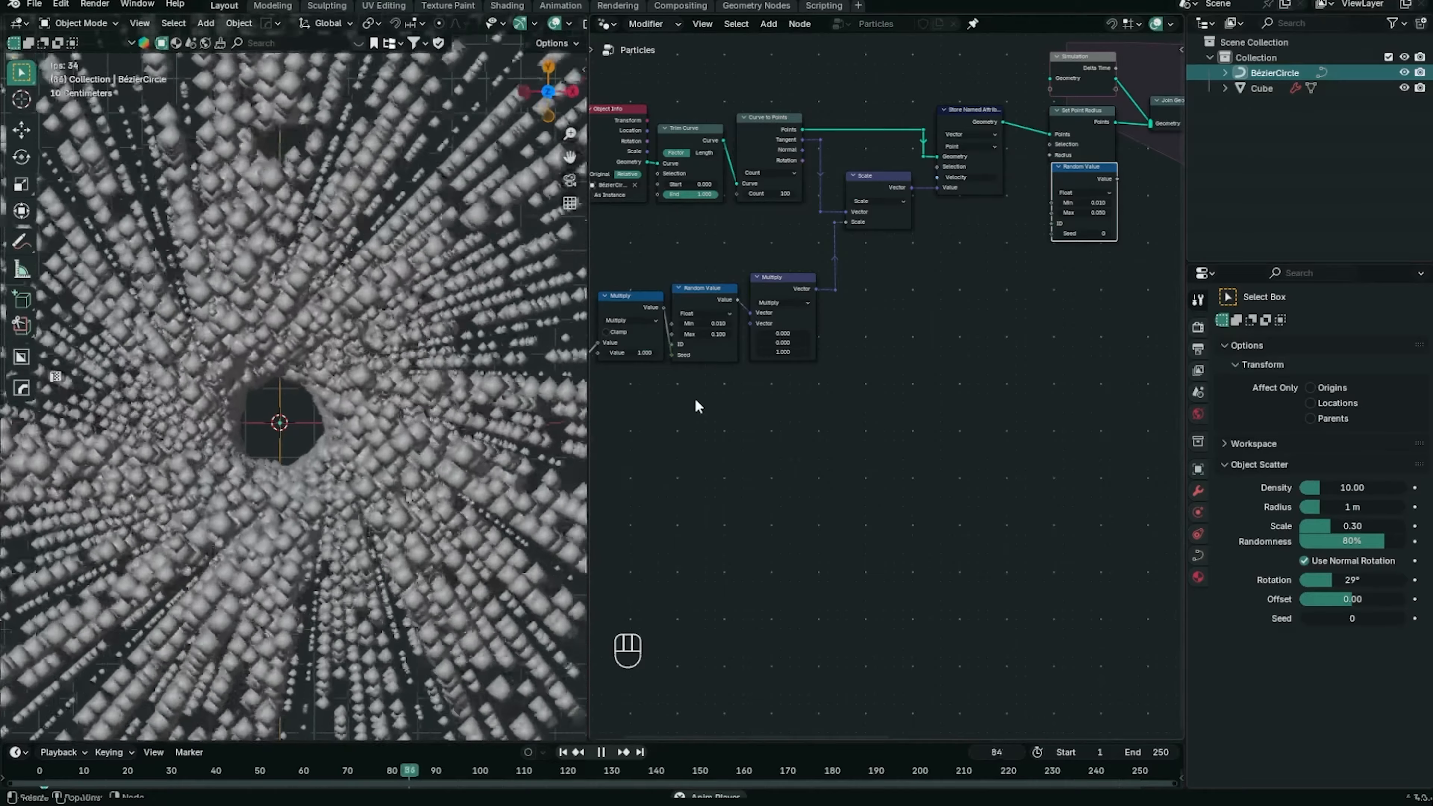
{"action": "middle_click_drag", "start_coordinate": [697, 419], "coordinate": [851, 470]}
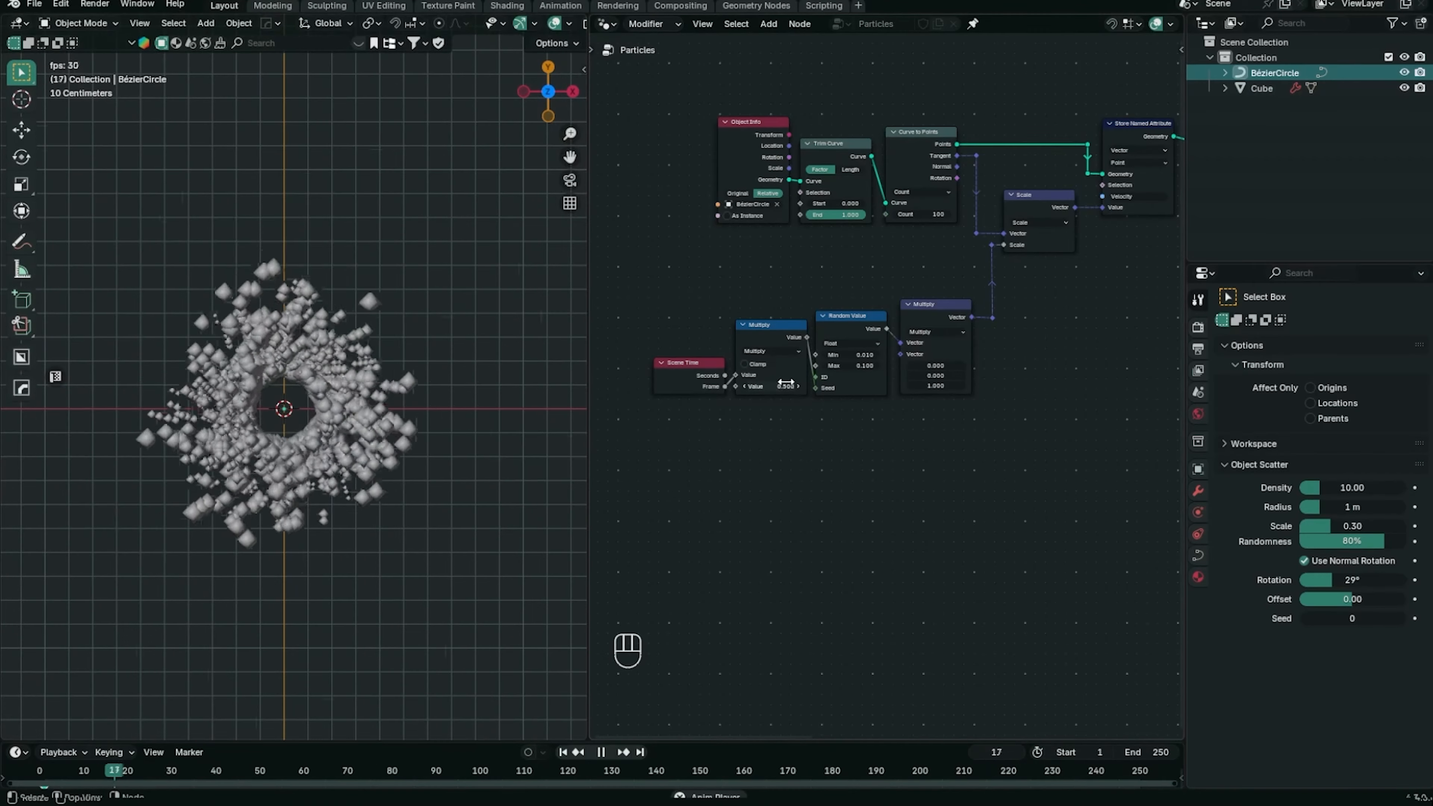
{"action": "left_click", "coordinate": [565, 752]}
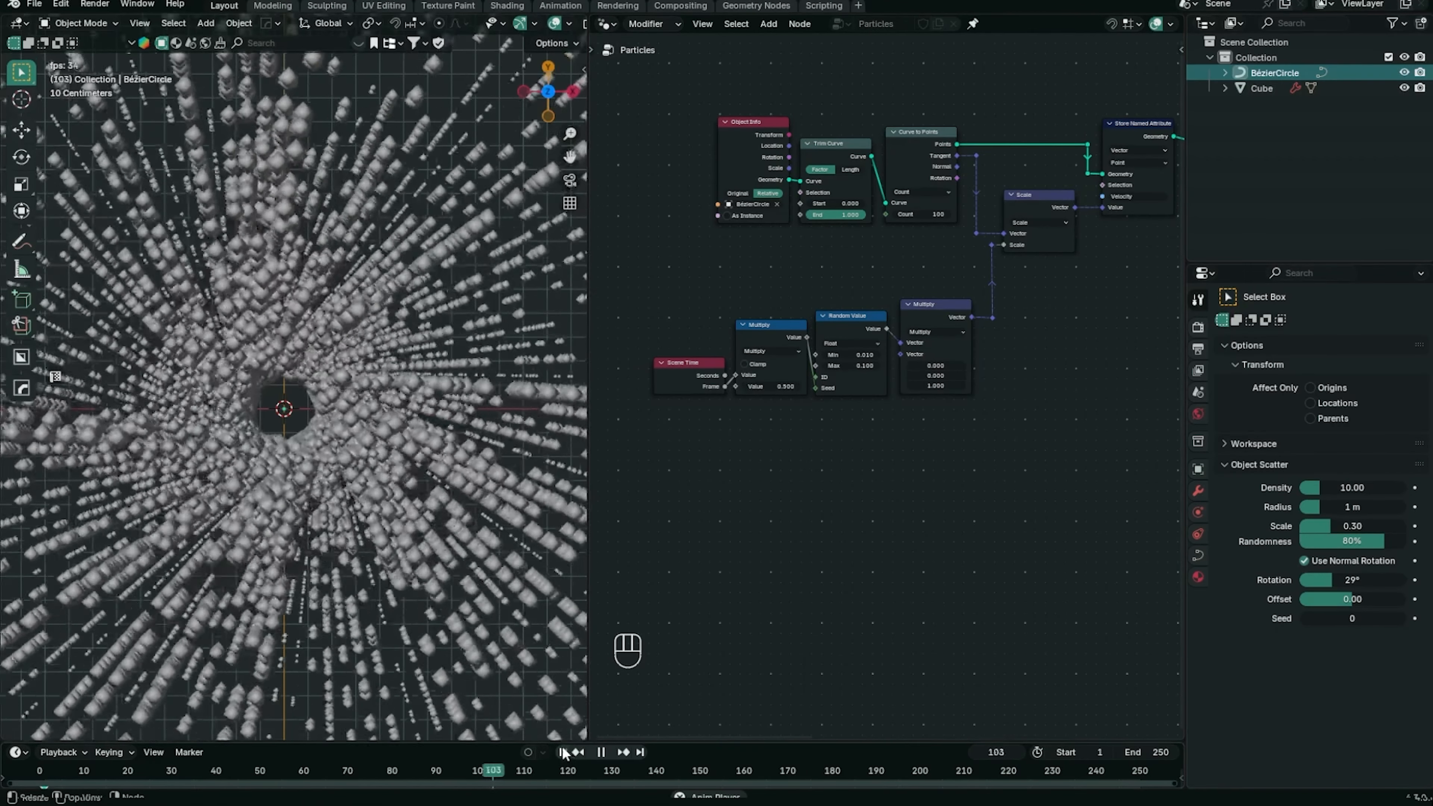
Set the Z component of the vector Multiply node after the velocity Random Value to 0.5
{"action": "middle_click_drag", "start_coordinate": [1033, 409], "coordinate": [996, 485]}
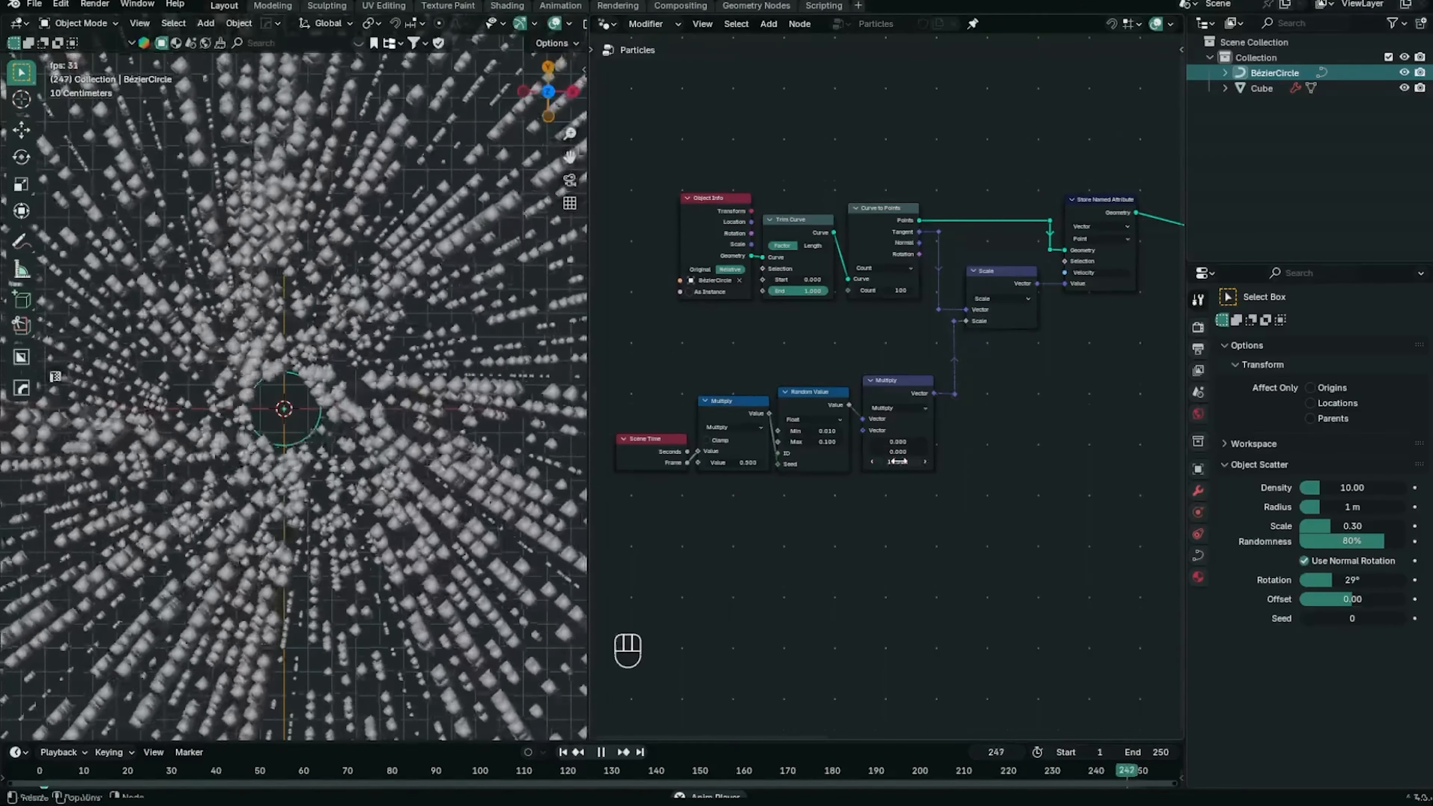
{"action": "left_click", "coordinate": [897, 461]}
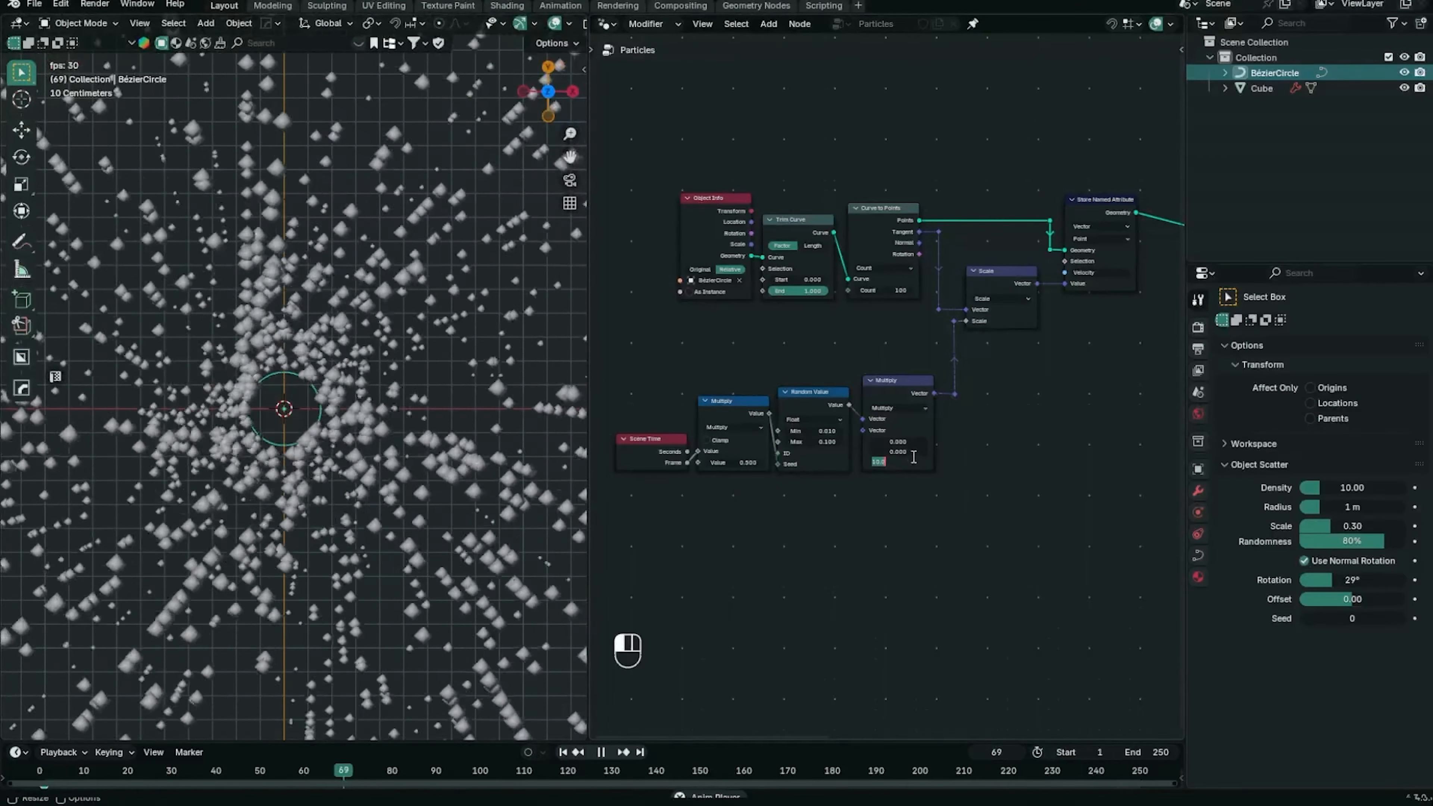
{"action": "key", "text": "BackSpace"}
{"action": "type", "text": "0.5"}
{"action": "key", "text": "Return"}
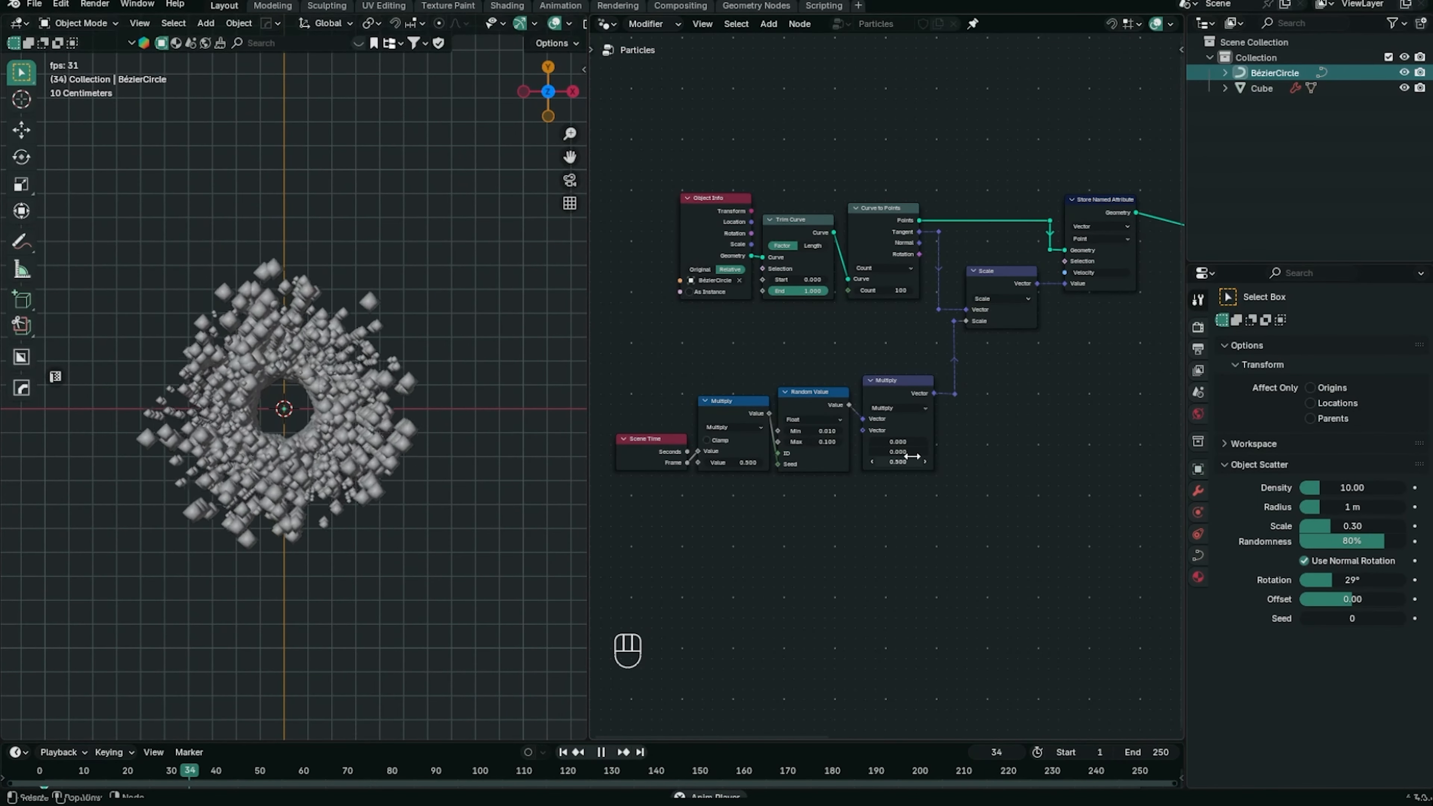
Set the vector Multiply node's Z component to 1, stop playback and return to the first frame
{"action": "left_click", "coordinate": [909, 458]}
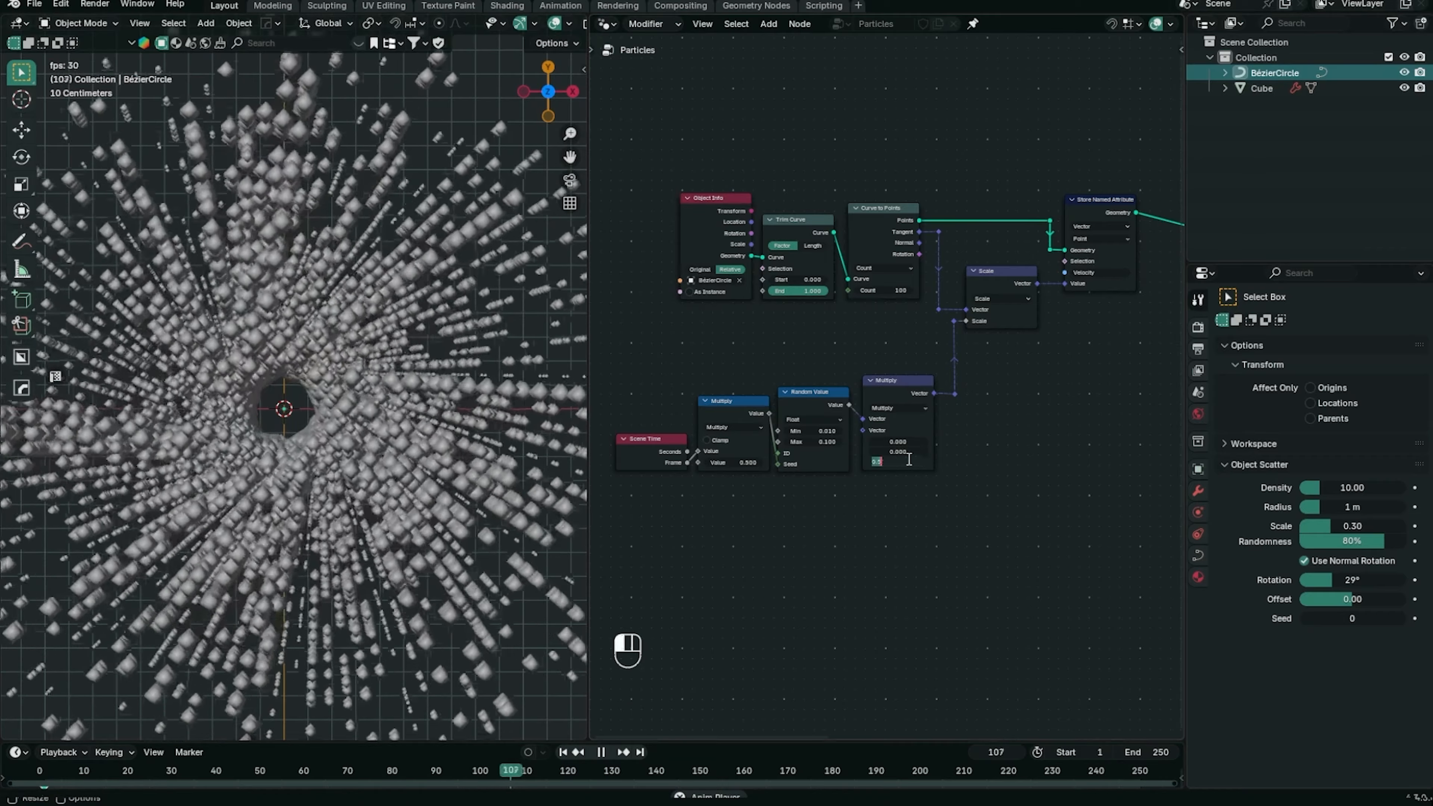
{"action": "type", "text": "1"}
{"action": "key", "text": "Return"}
{"action": "key", "text": "space"}
{"action": "left_click", "coordinate": [563, 752]}
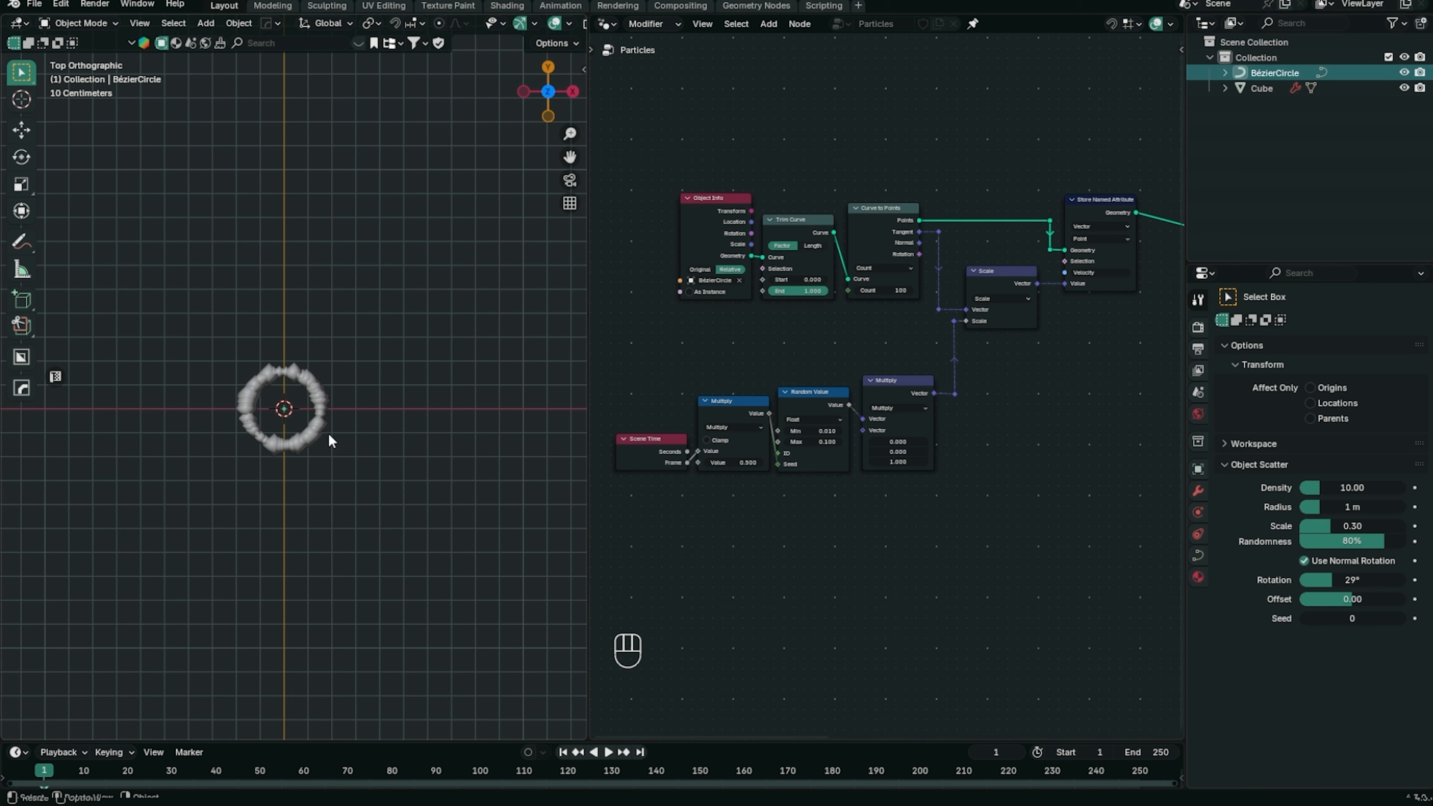
Enlarge the timeline, try a rotation keyframe on BézierCircle at frame 1, and undo it
{"action": "middle_click_drag", "start_coordinate": [350, 437], "coordinate": [356, 427], "text": "shift"}
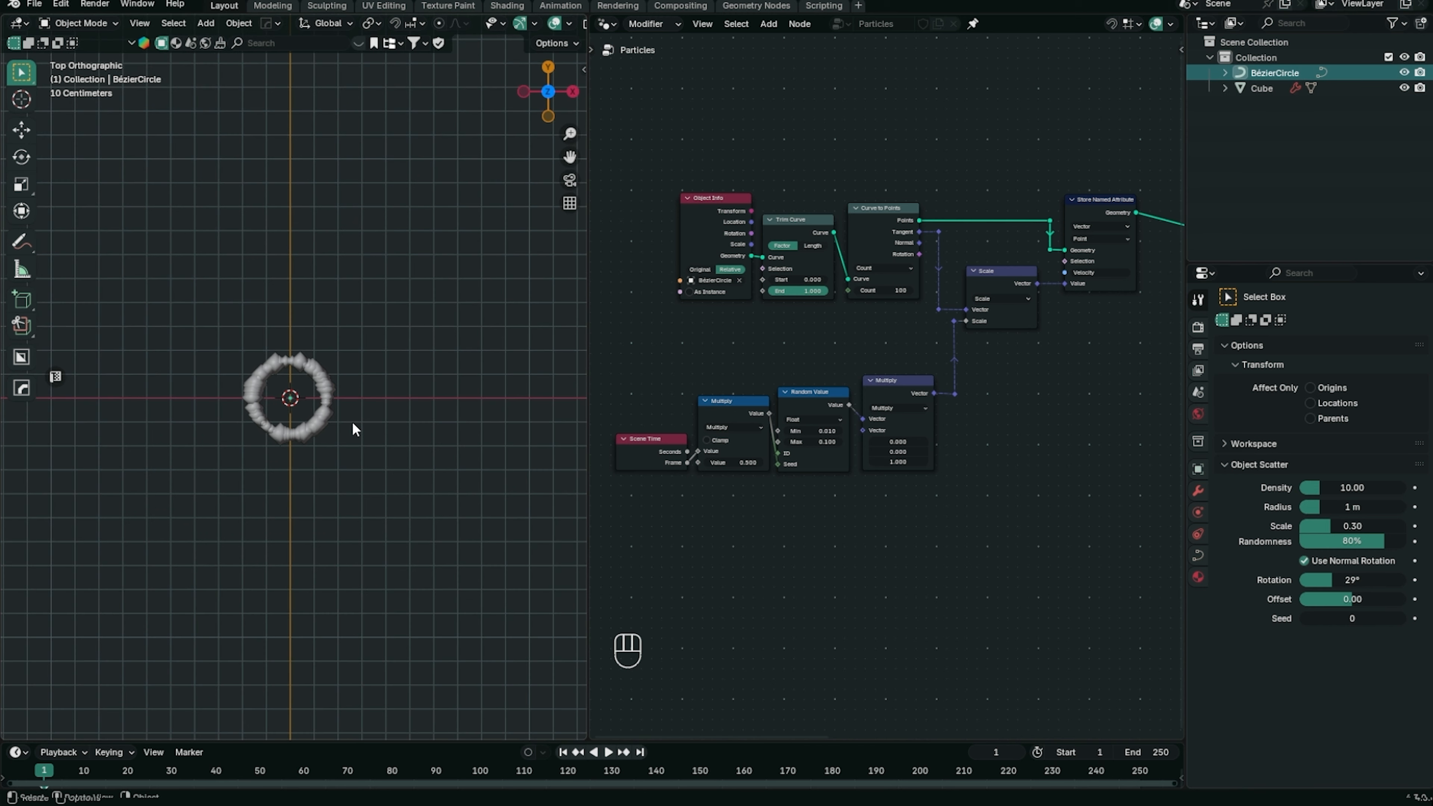
{"action": "left_click_drag", "start_coordinate": [295, 743], "coordinate": [296, 703]}
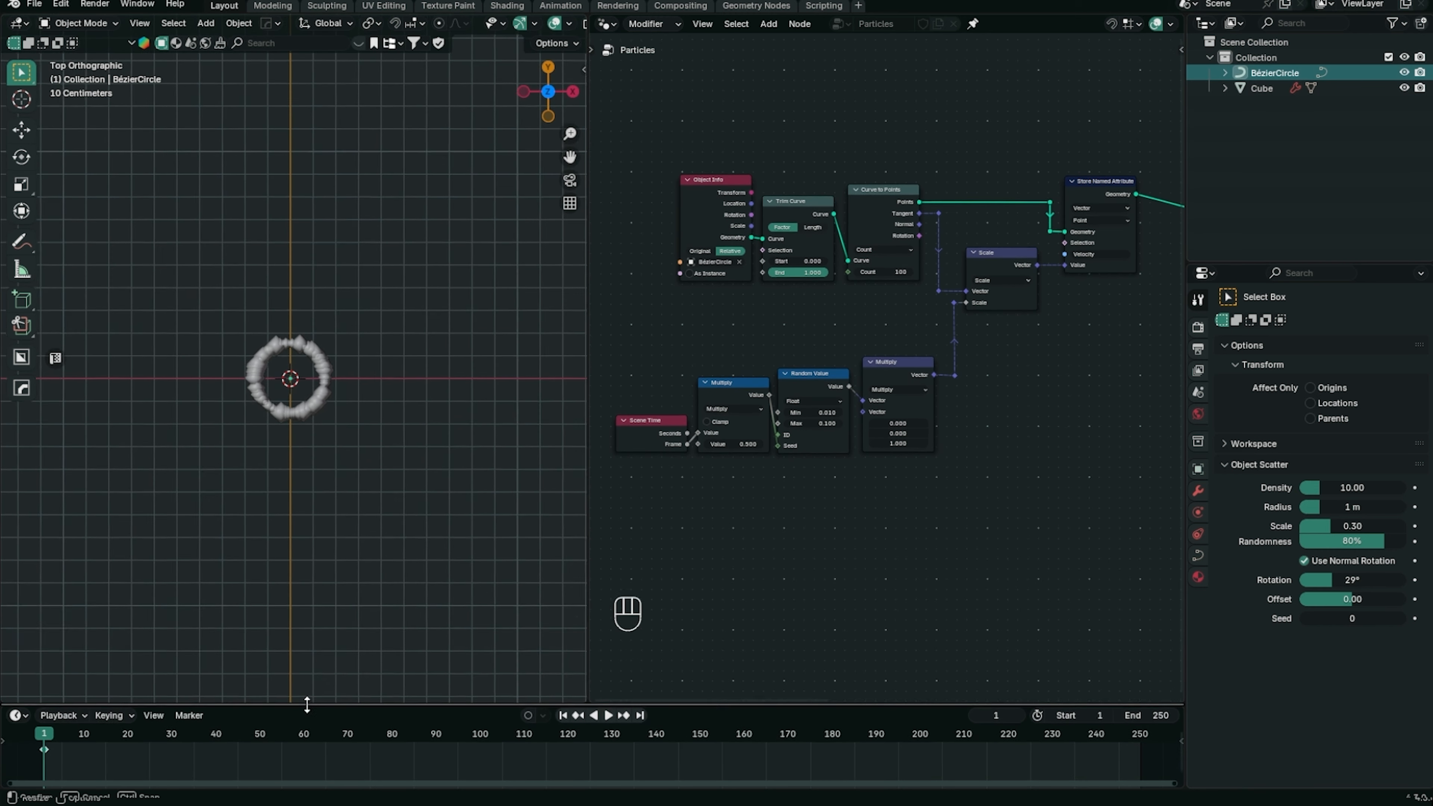
{"action": "key", "text": "k"}
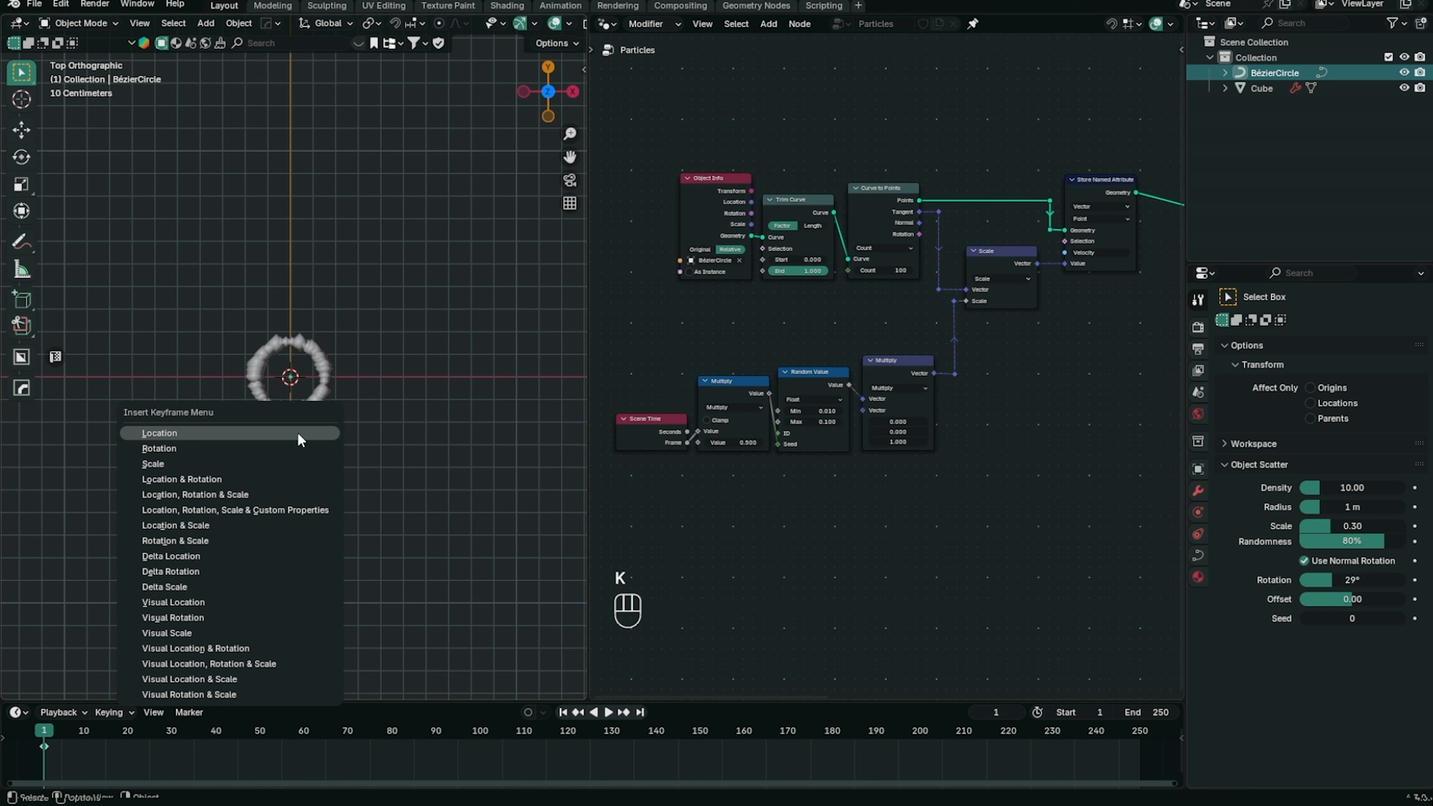
{"action": "left_click", "coordinate": [297, 452]}
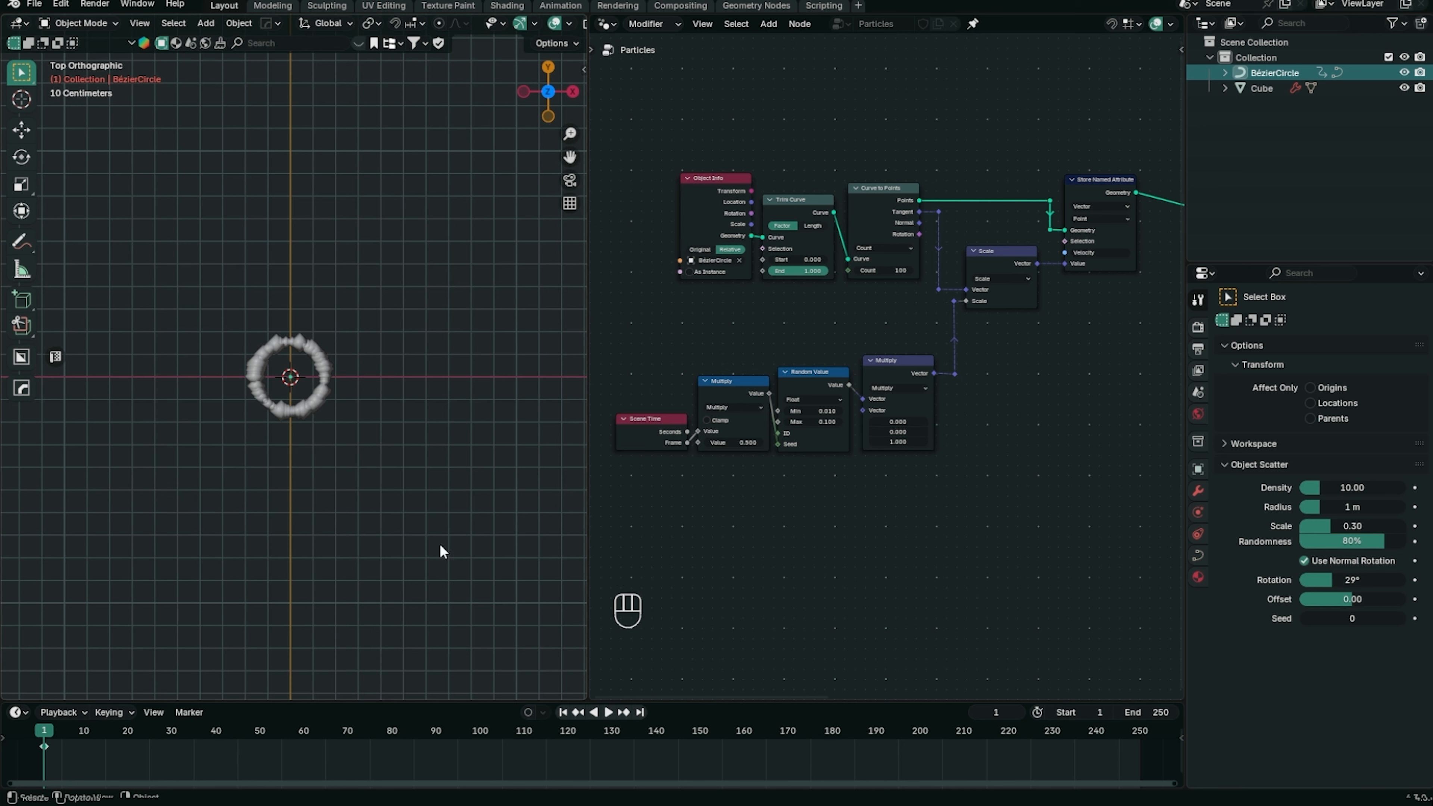
{"action": "left_click", "coordinate": [642, 712]}
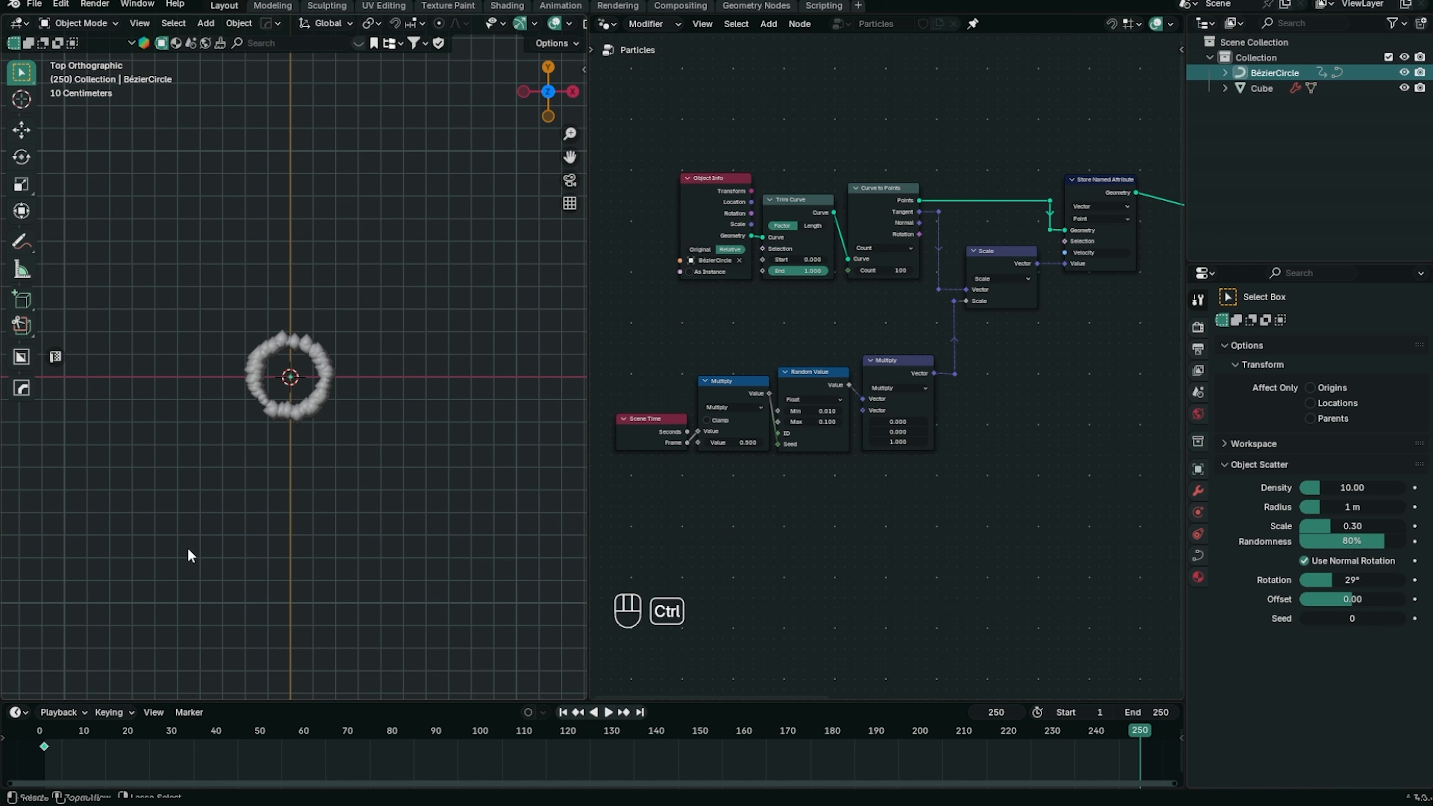
{"action": "key", "text": "ctrl+z"}
{"action": "key", "text": "ctrl+z"}
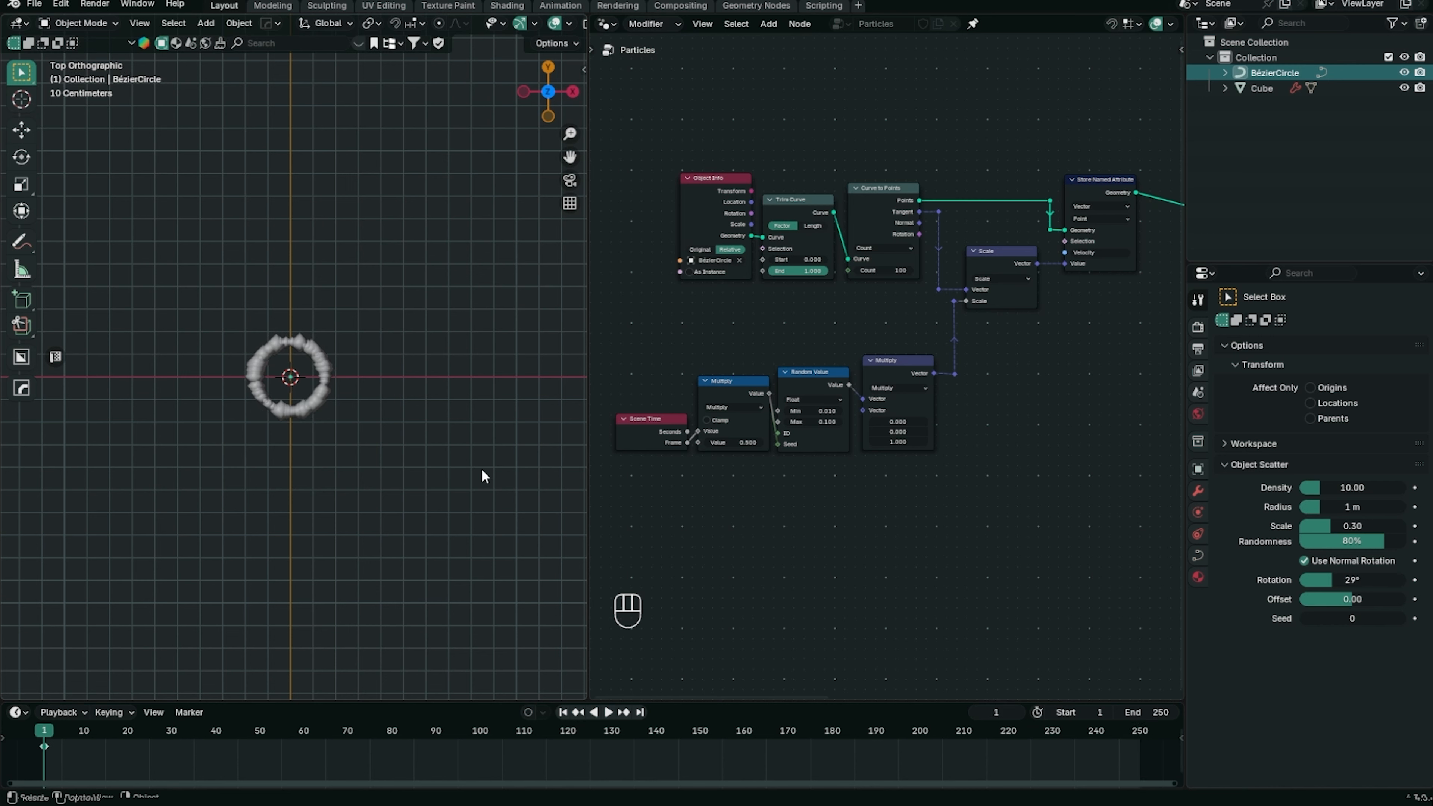
Drive BézierCircle's Z rotation with the expression #frame/10 and play the simulation to preview the spin
{"action": "key", "text": "n"}
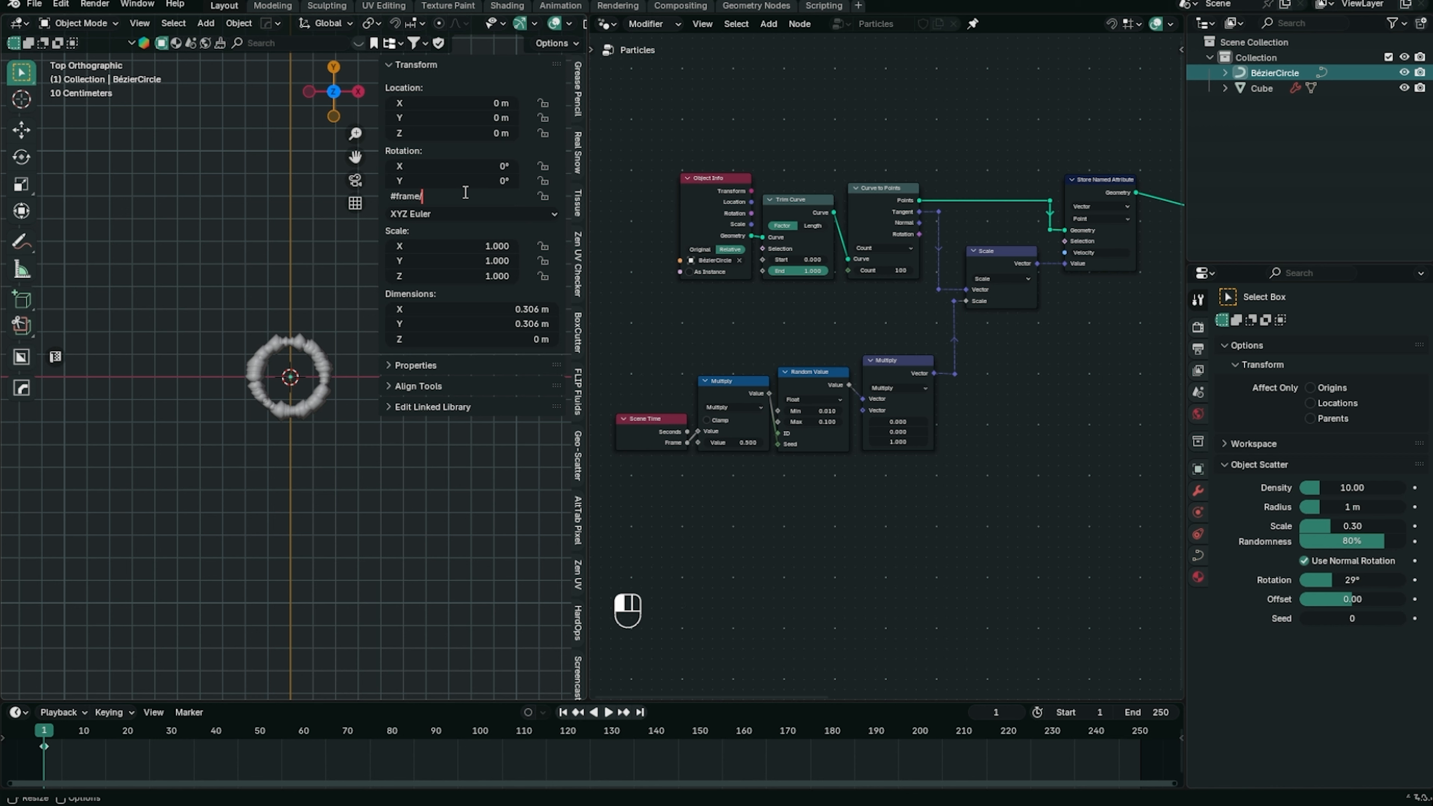
{"action": "key", "text": "Return"}
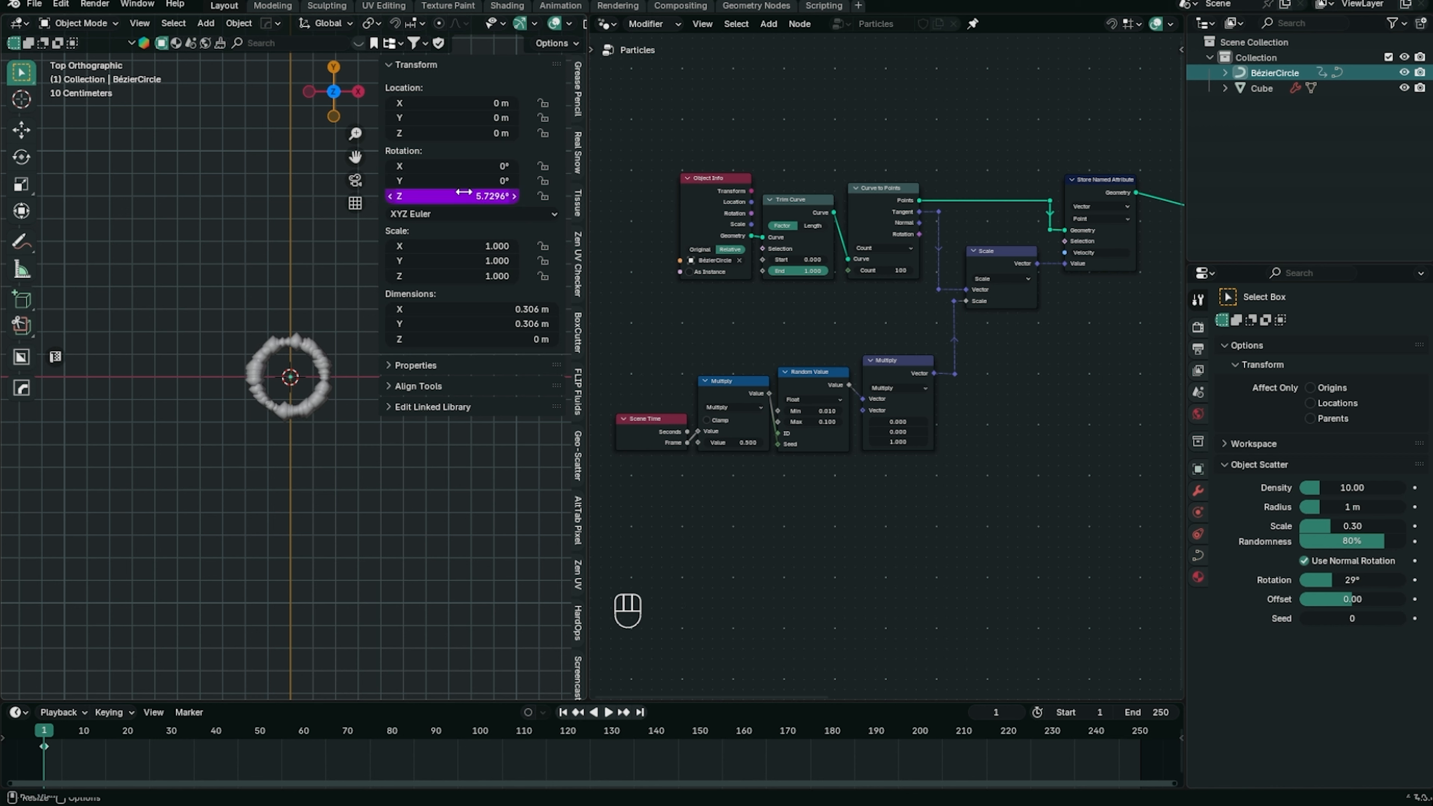
{"action": "left_click", "coordinate": [642, 715]}
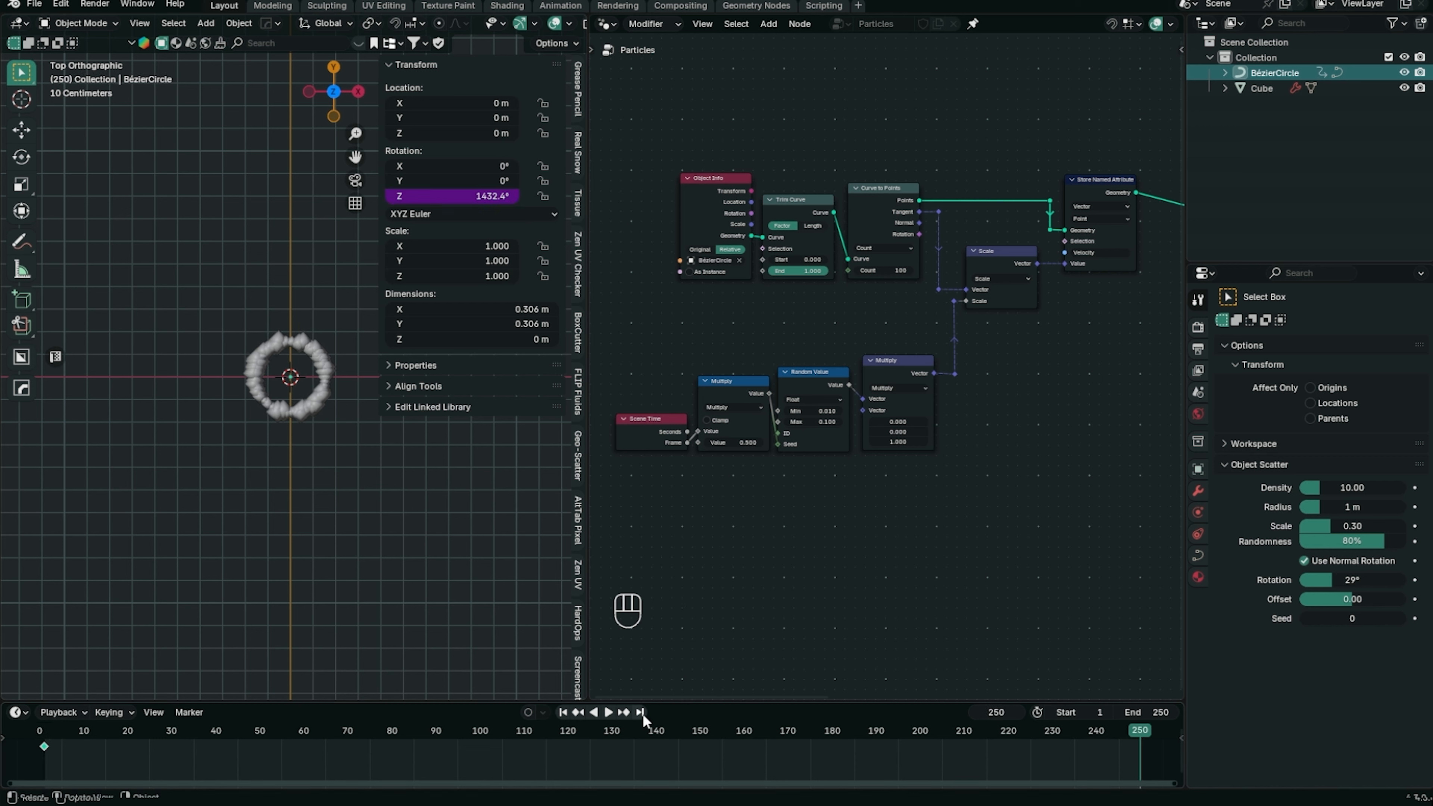
{"action": "key", "text": "space"}
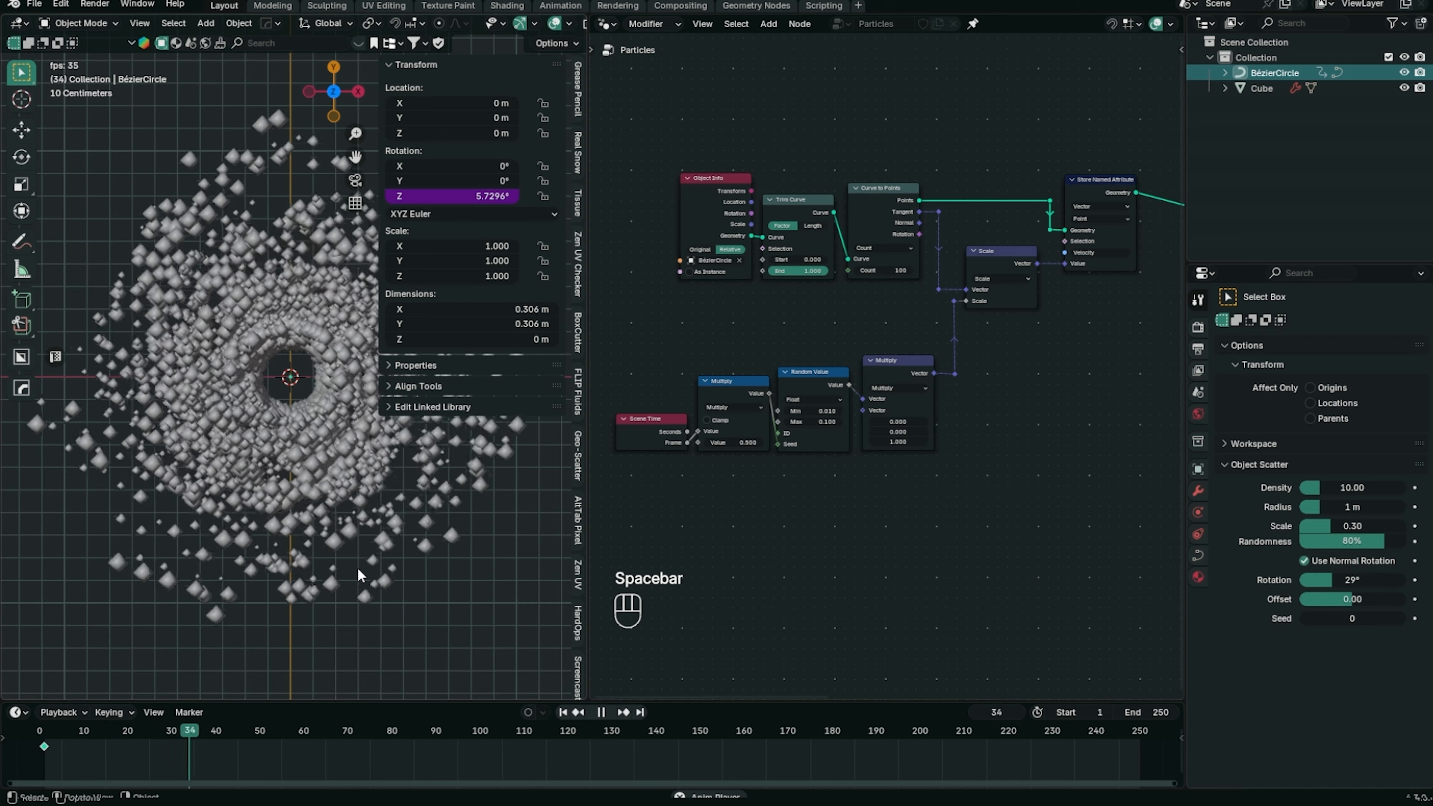
{"action": "key", "text": "space"}
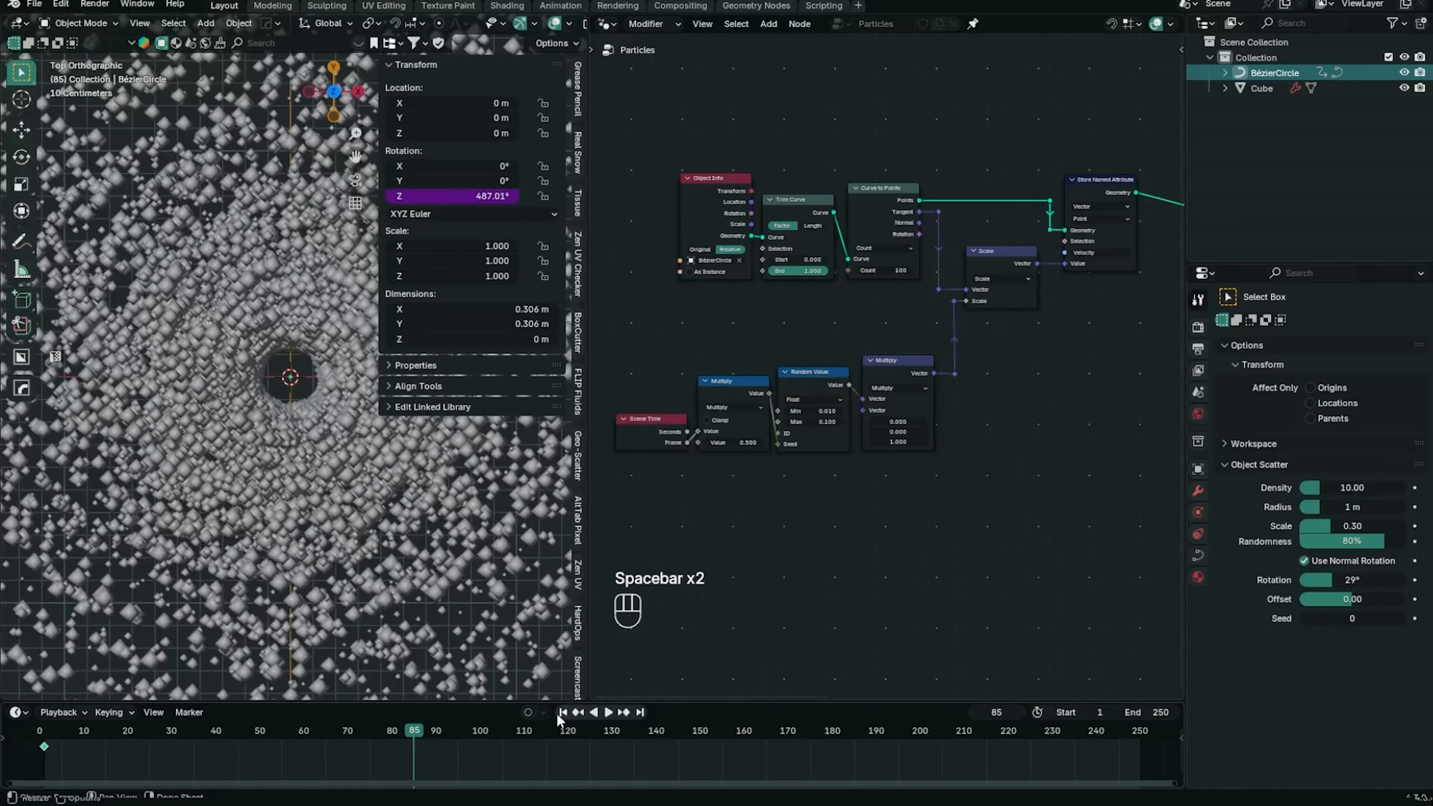
Edit BézierCircle's Z rotation driver to a slower, negative expression giving -1.9099° at frame 1, and replay the simulation
{"action": "left_click", "coordinate": [560, 713]}
{"action": "left_click", "coordinate": [419, 198]}
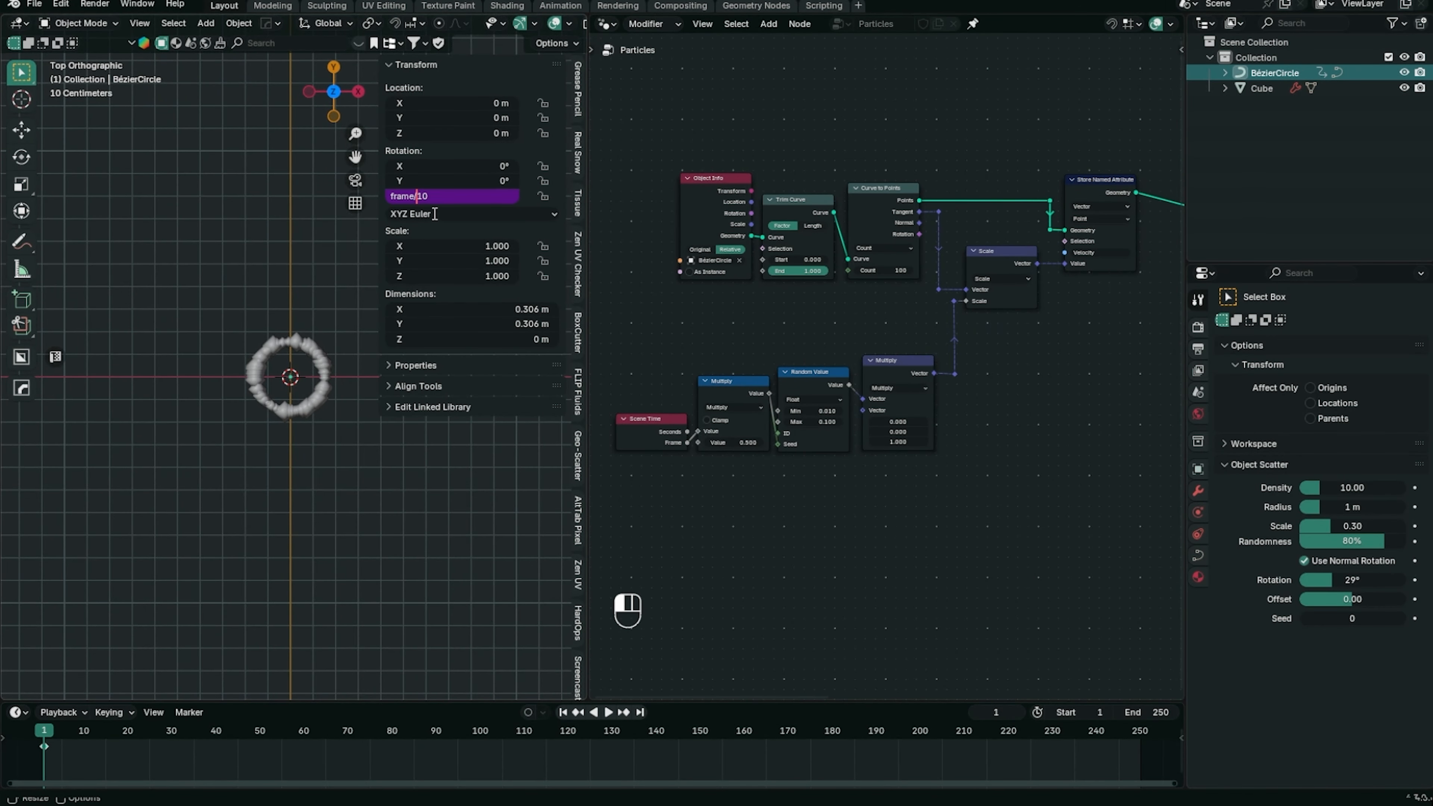
{"action": "type", "text": "-5.7296"}
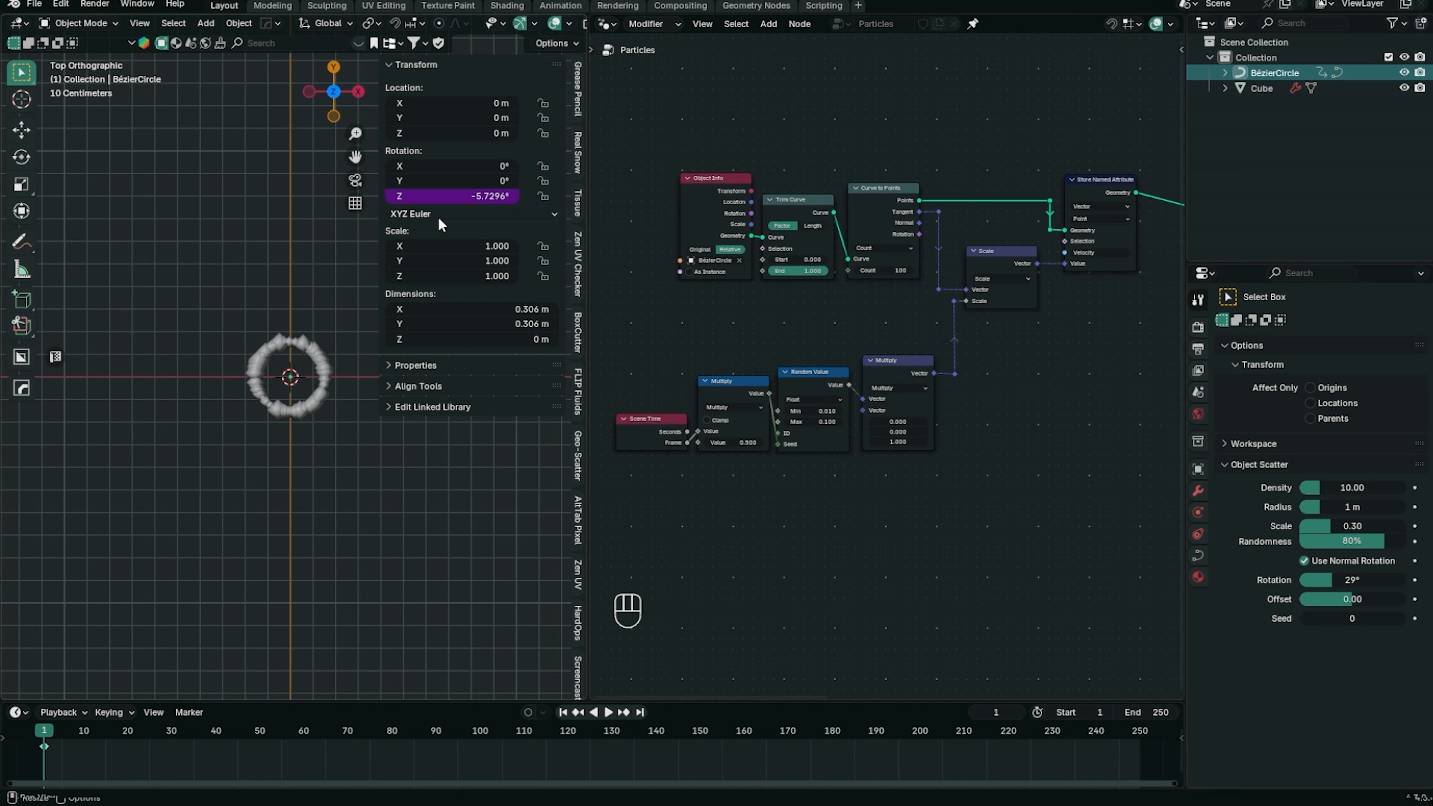
{"action": "key", "text": "ctrl+a"}
{"action": "key", "text": "Return"}
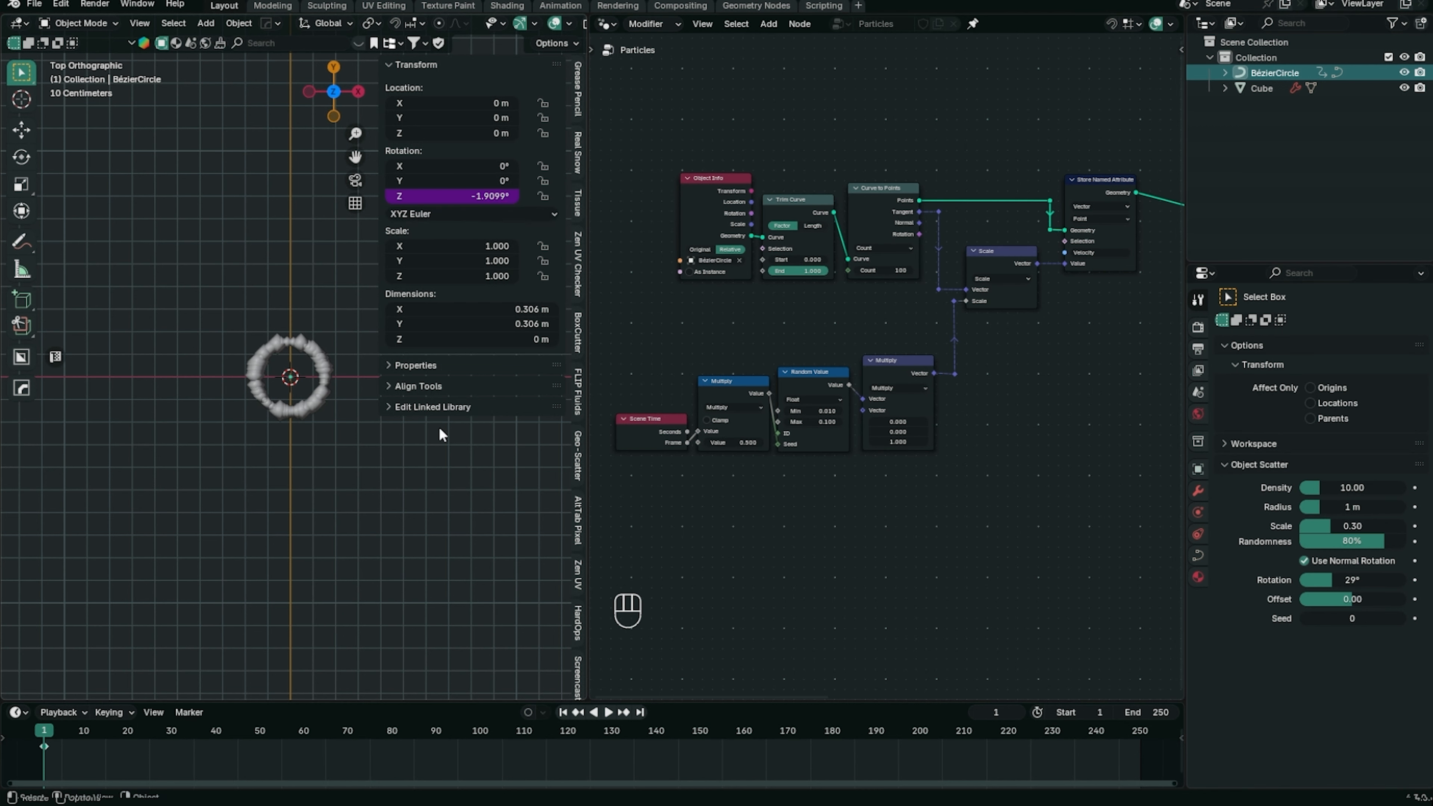
{"action": "key", "text": "n"}
{"action": "key", "text": "space"}
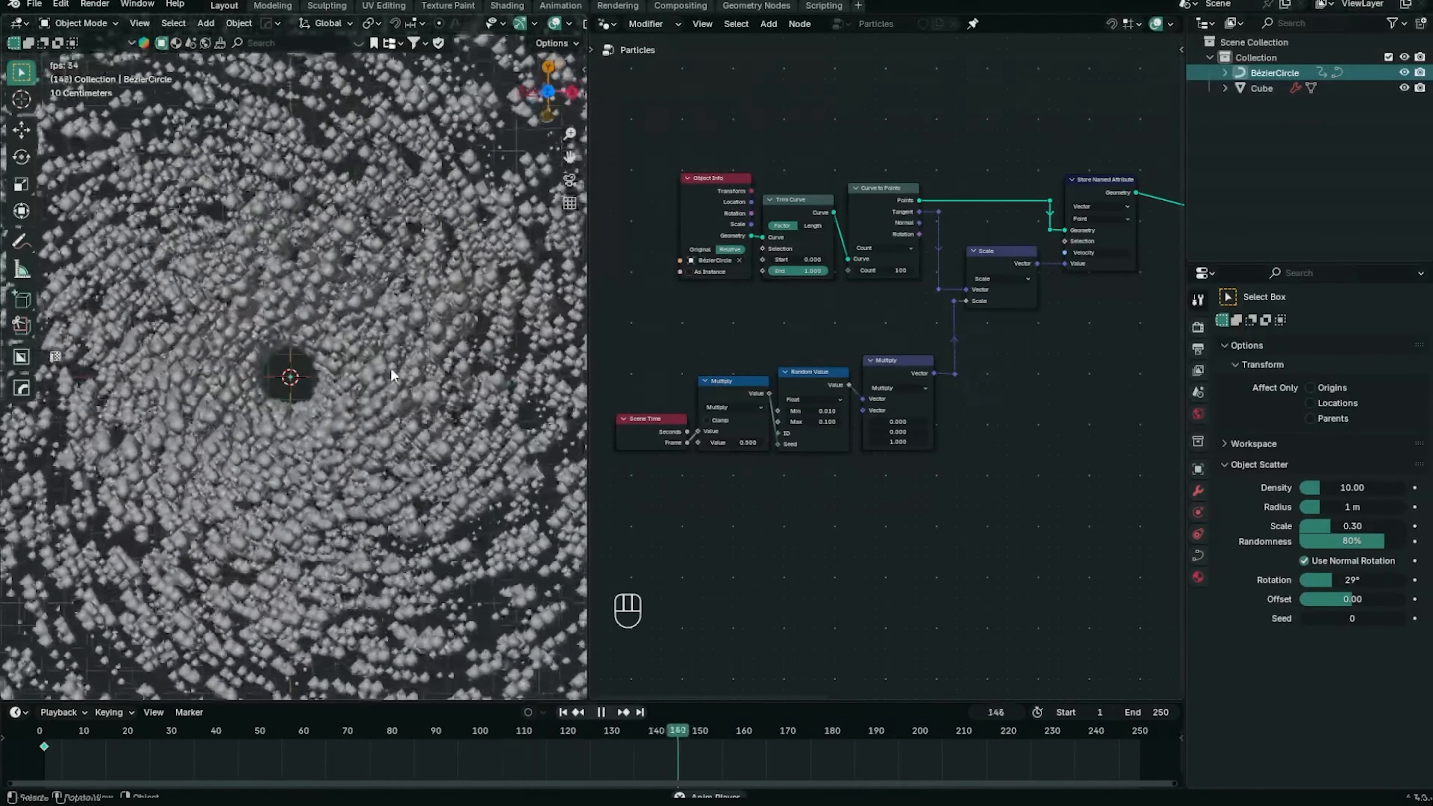
{"action": "key", "text": "space"}
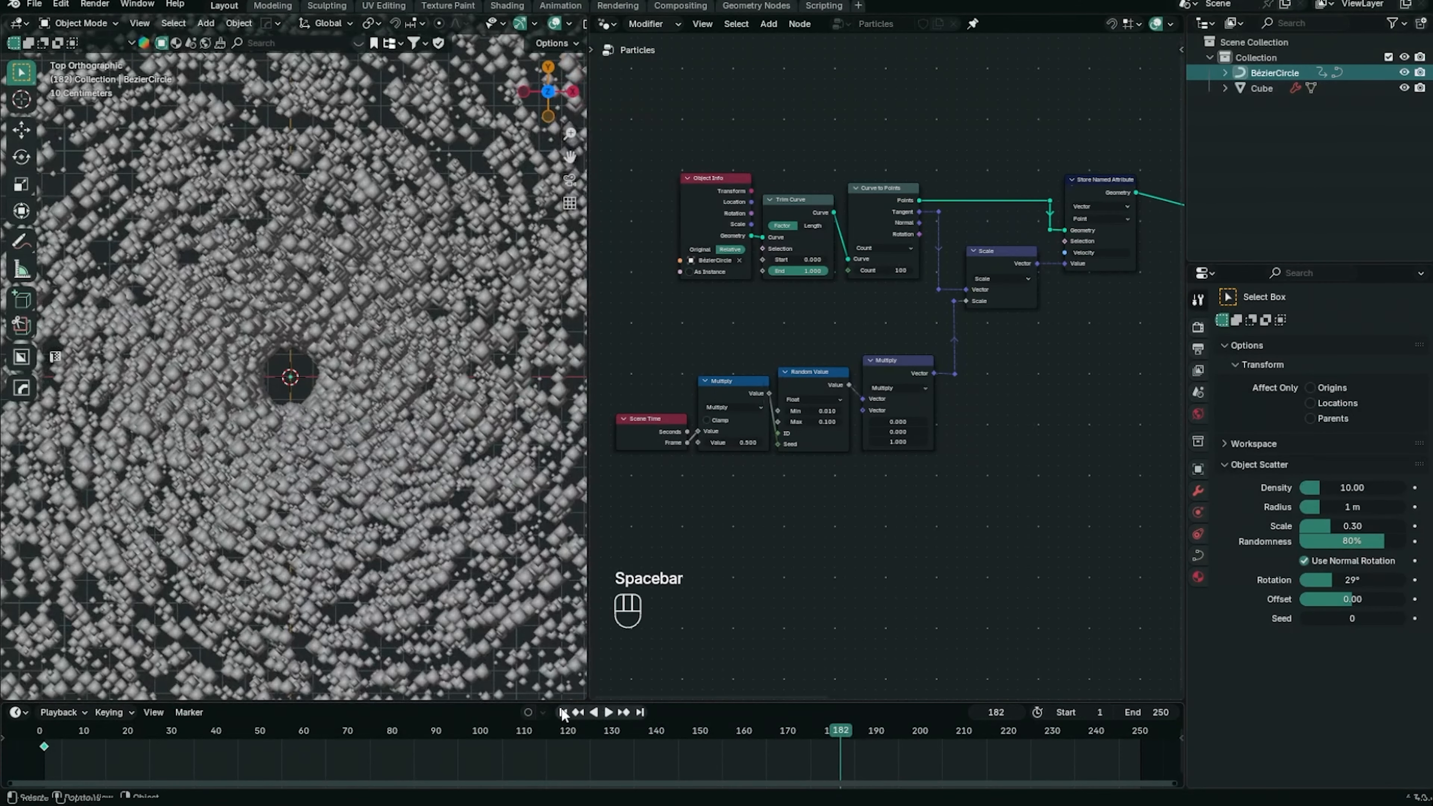
Try removing the minus sign from BézierCircle's Z rotation driver at frame 1, preview the simulation, and undo the change
{"action": "left_click", "coordinate": [563, 712]}
{"action": "key", "text": "n"}
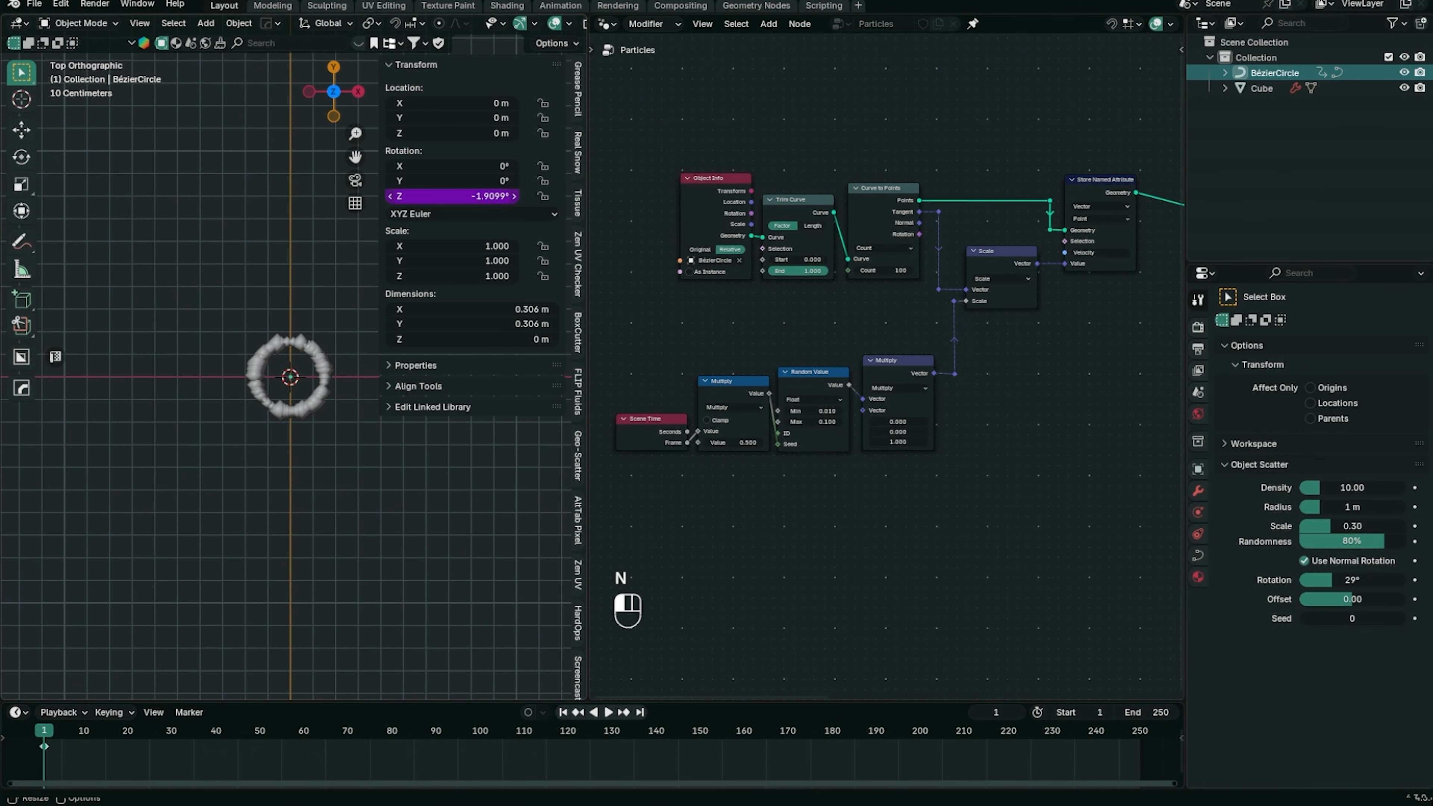
{"action": "left_click", "coordinate": [422, 196]}
{"action": "key", "text": "BackSpace"}
{"action": "key", "text": "Return"}
{"action": "key", "text": "space"}
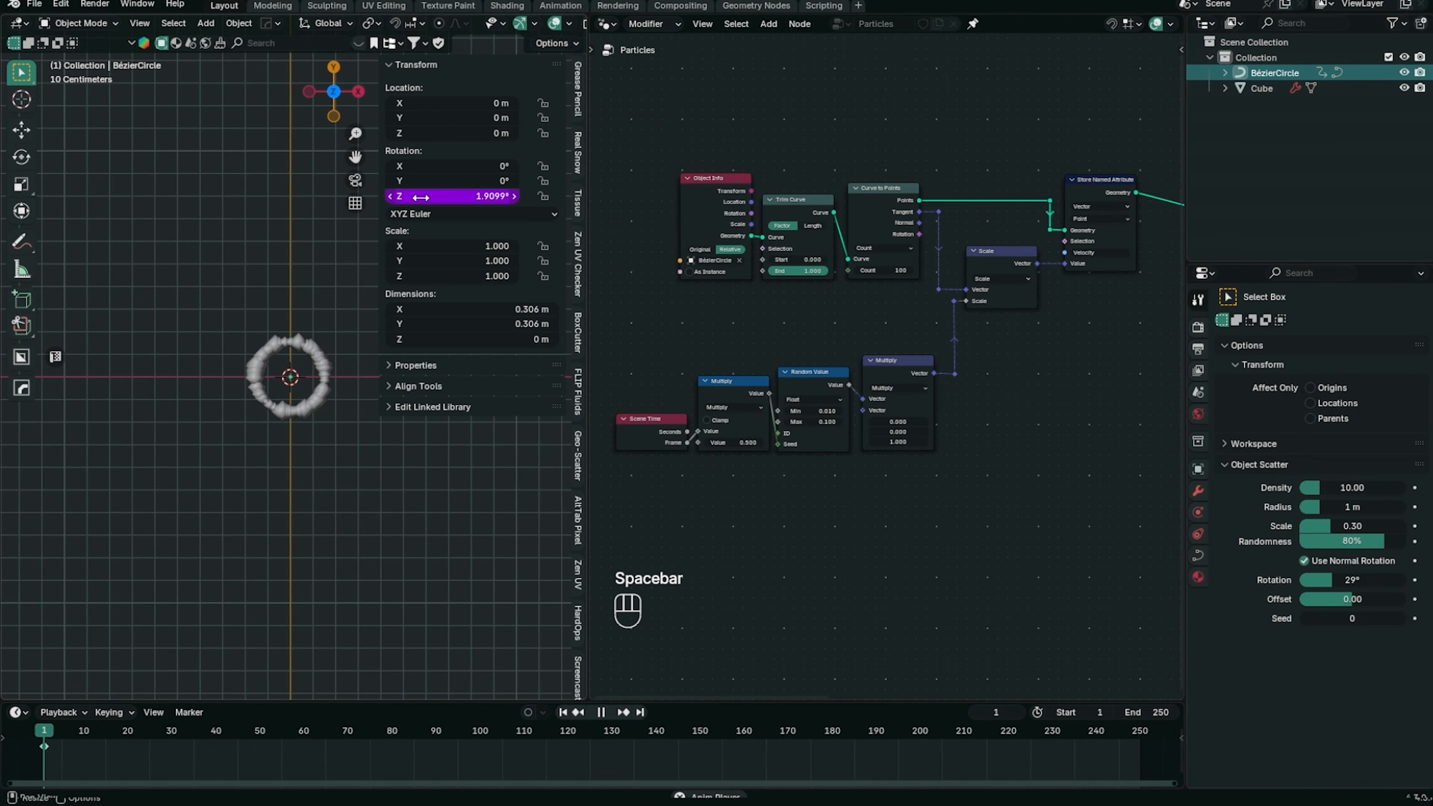
{"action": "key", "text": "space"}
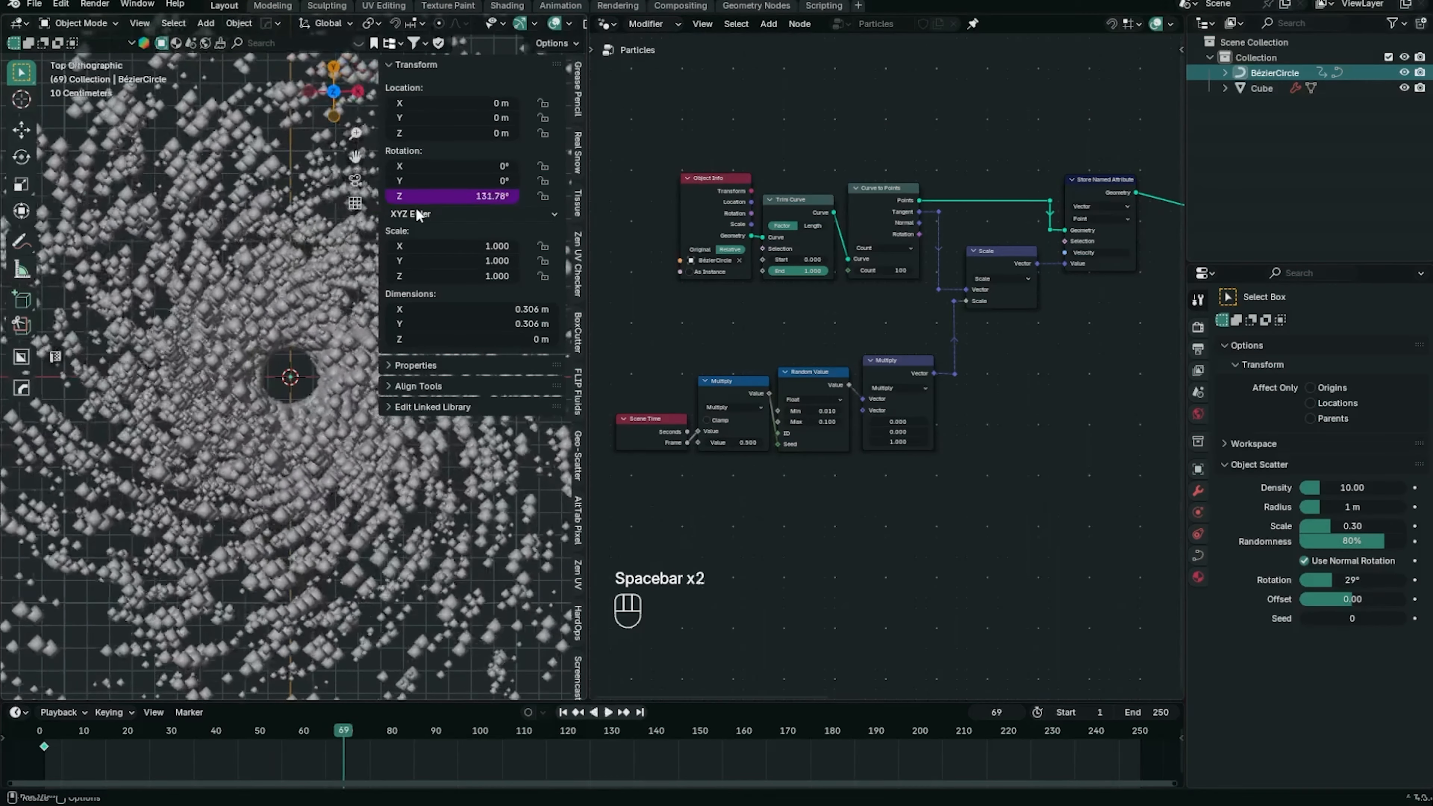
{"action": "key", "text": "ctrl+z"}
{"action": "key", "text": "ctrl+z"}
Save the file, replay the simulation from the first frame, and show BézierCircle's transform values
{"action": "key", "text": "ctrl+s"}
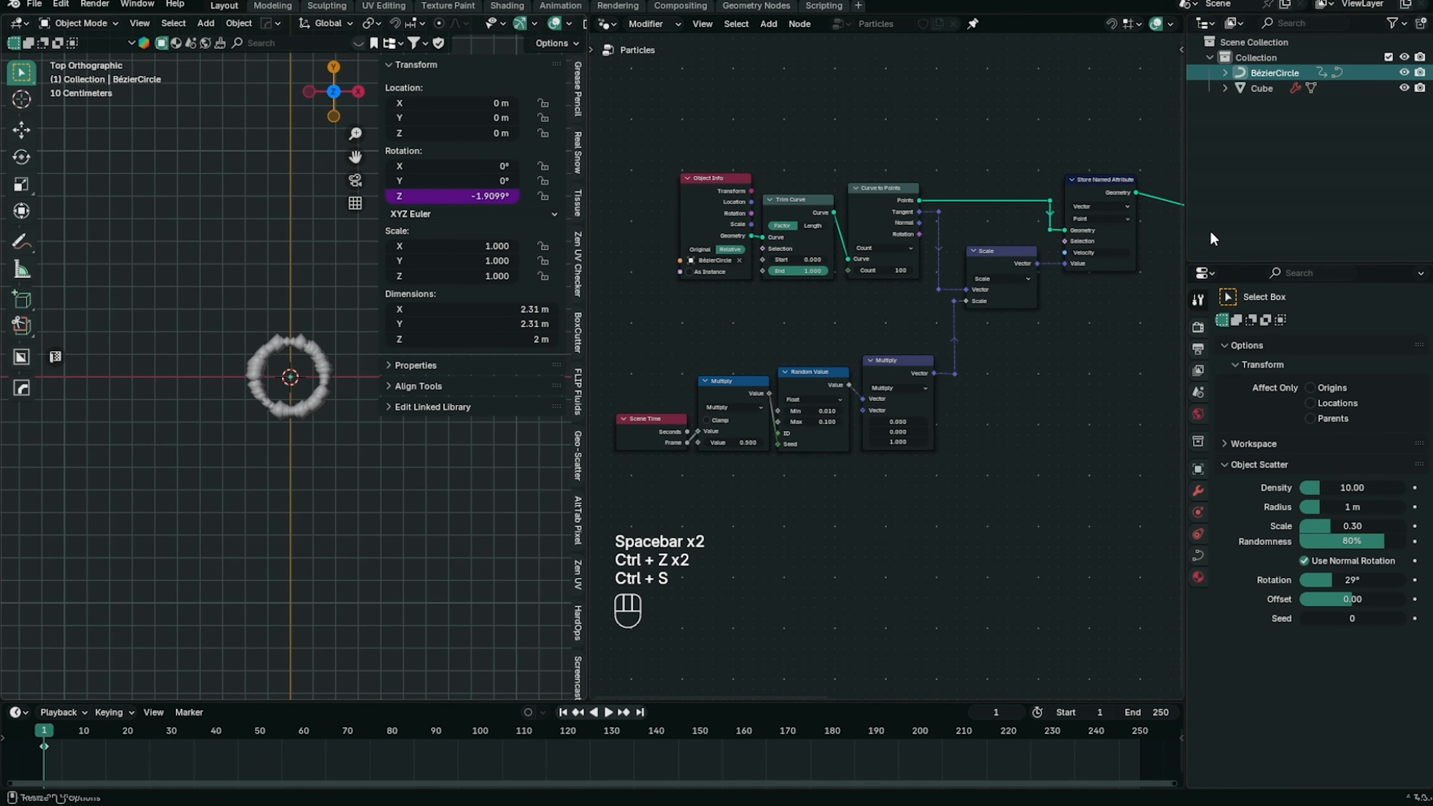
{"action": "key", "text": "n"}
{"action": "key", "text": "space"}
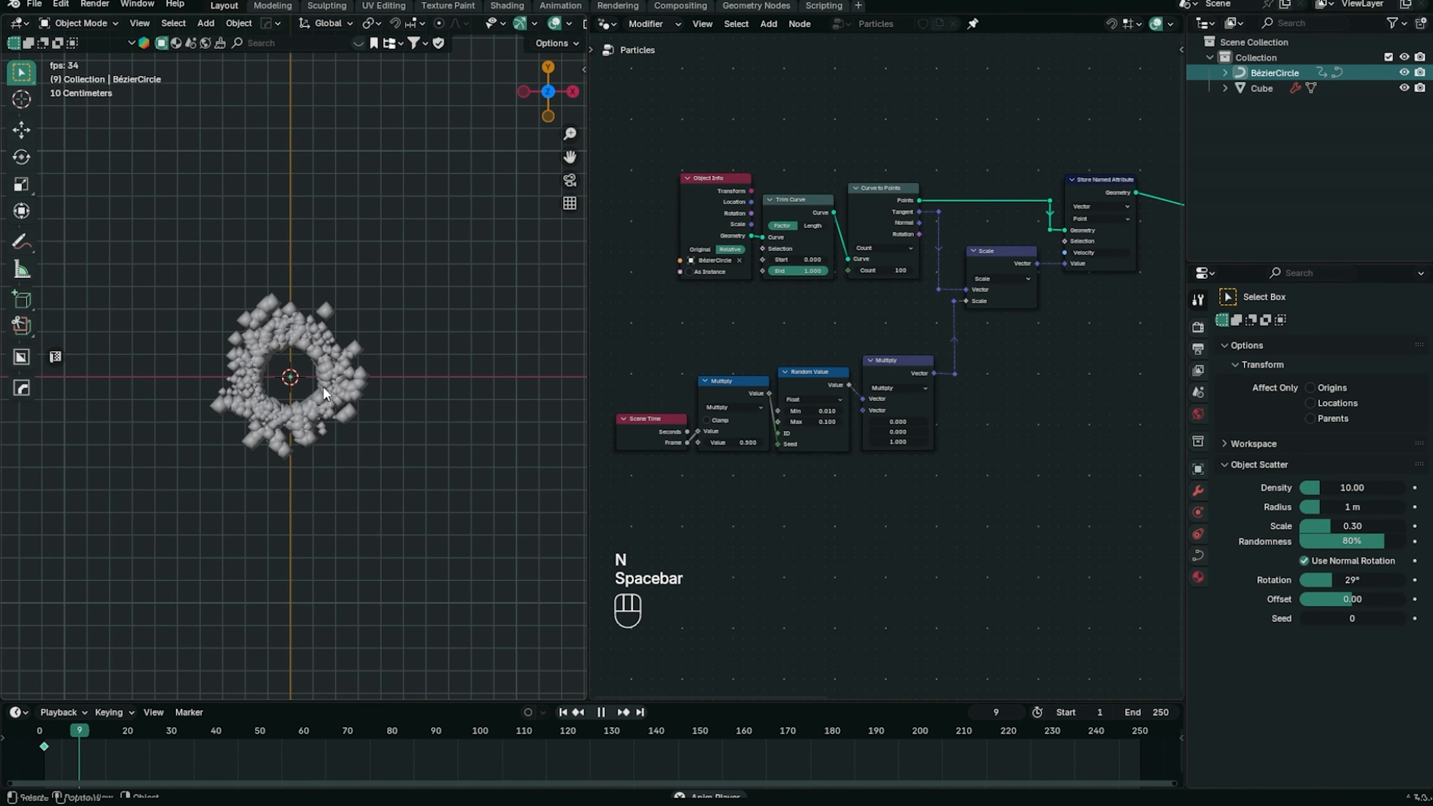
{"action": "key", "text": "n"}
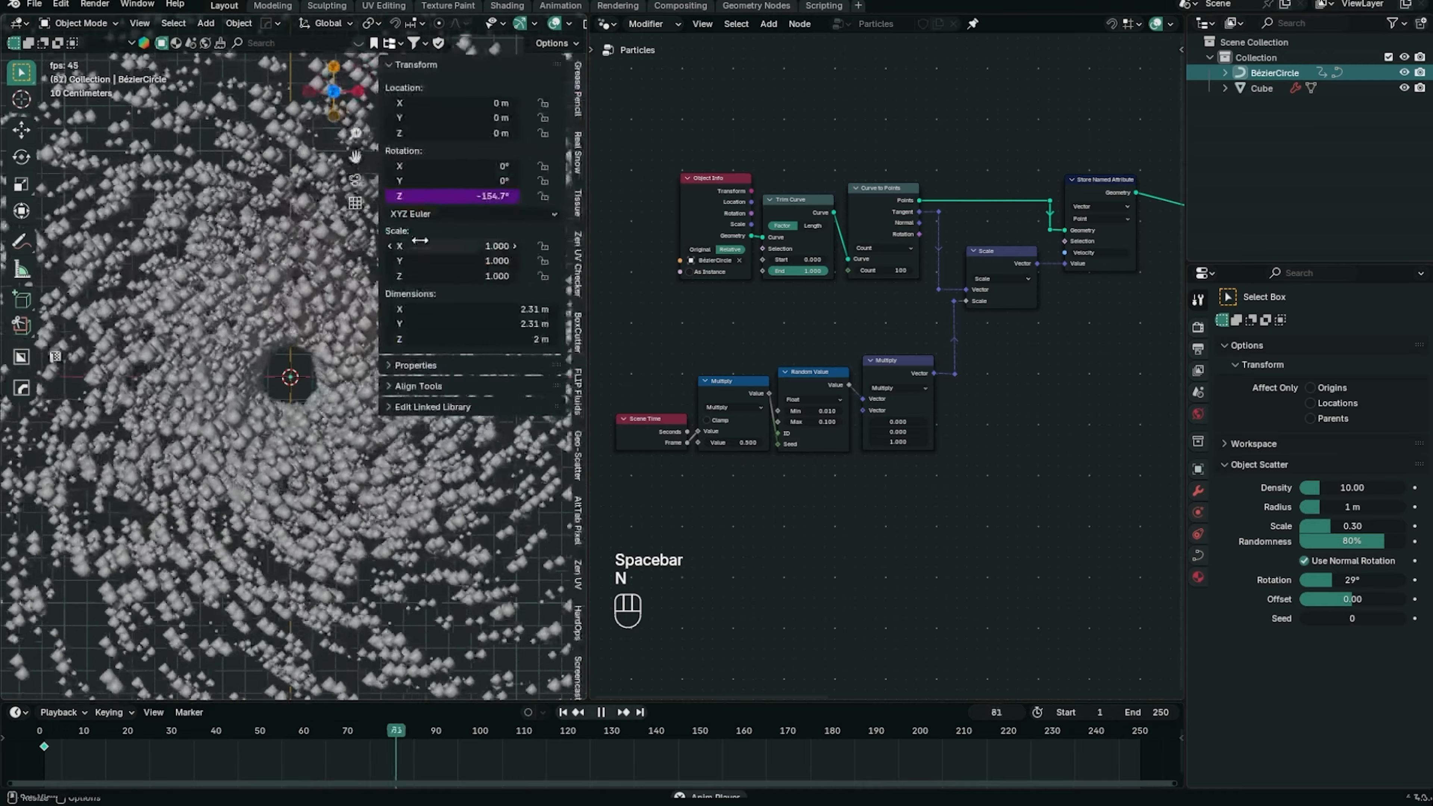
Check the expression driving BézierCircle's Z rotation, hide the transform values, and stop the playback
{"action": "left_click", "coordinate": [437, 196]}
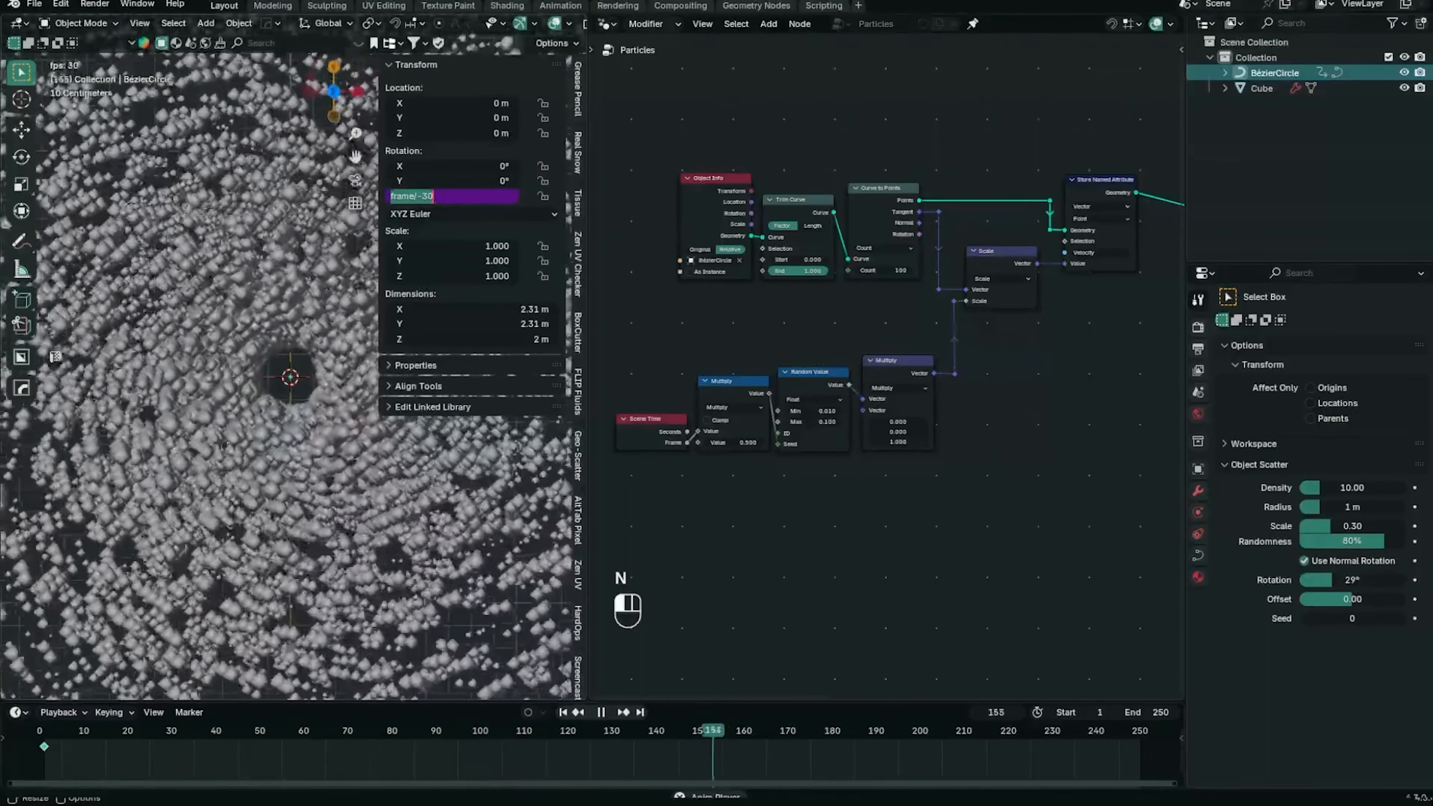
{"action": "left_click", "coordinate": [336, 437]}
{"action": "key", "text": "n"}
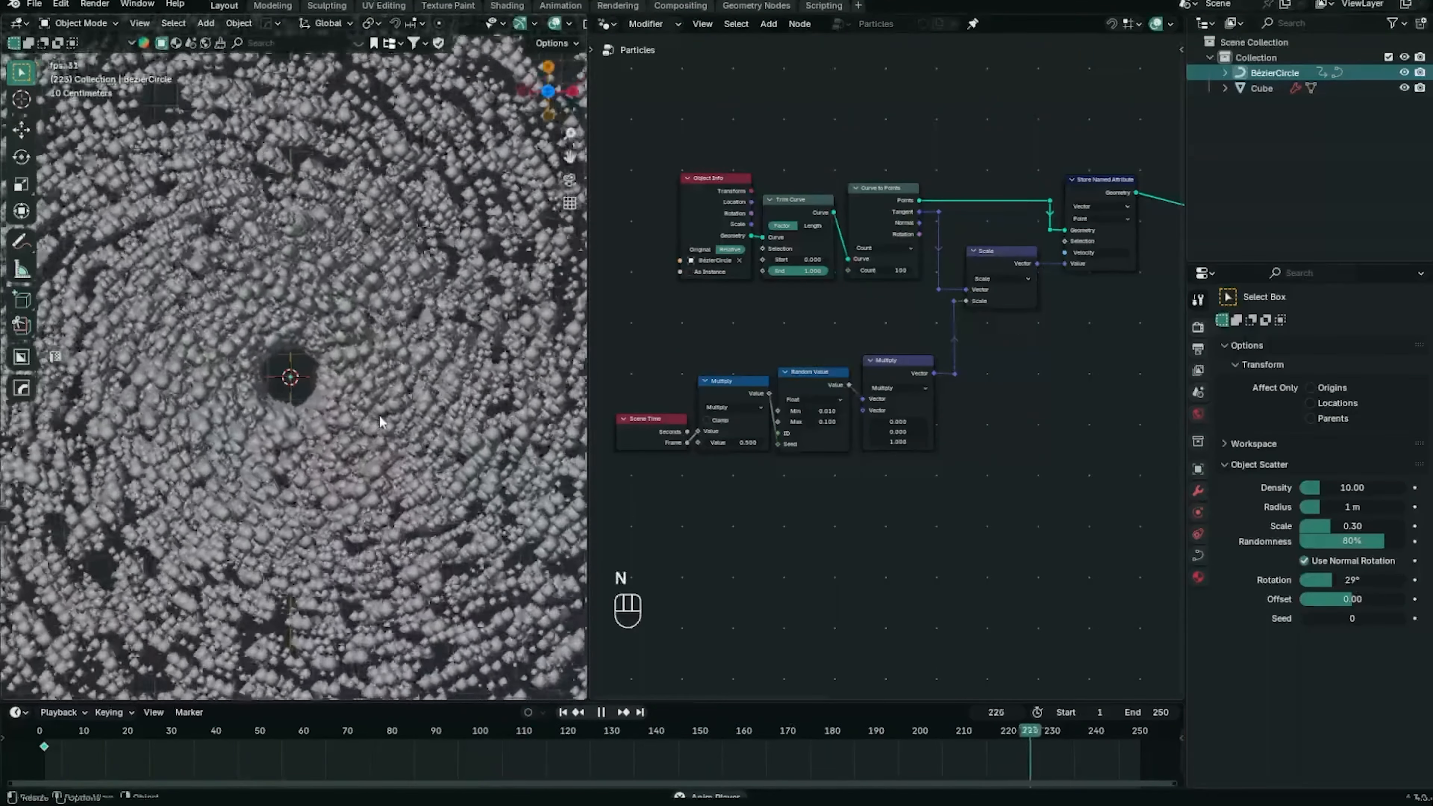
{"action": "key", "text": "space"}
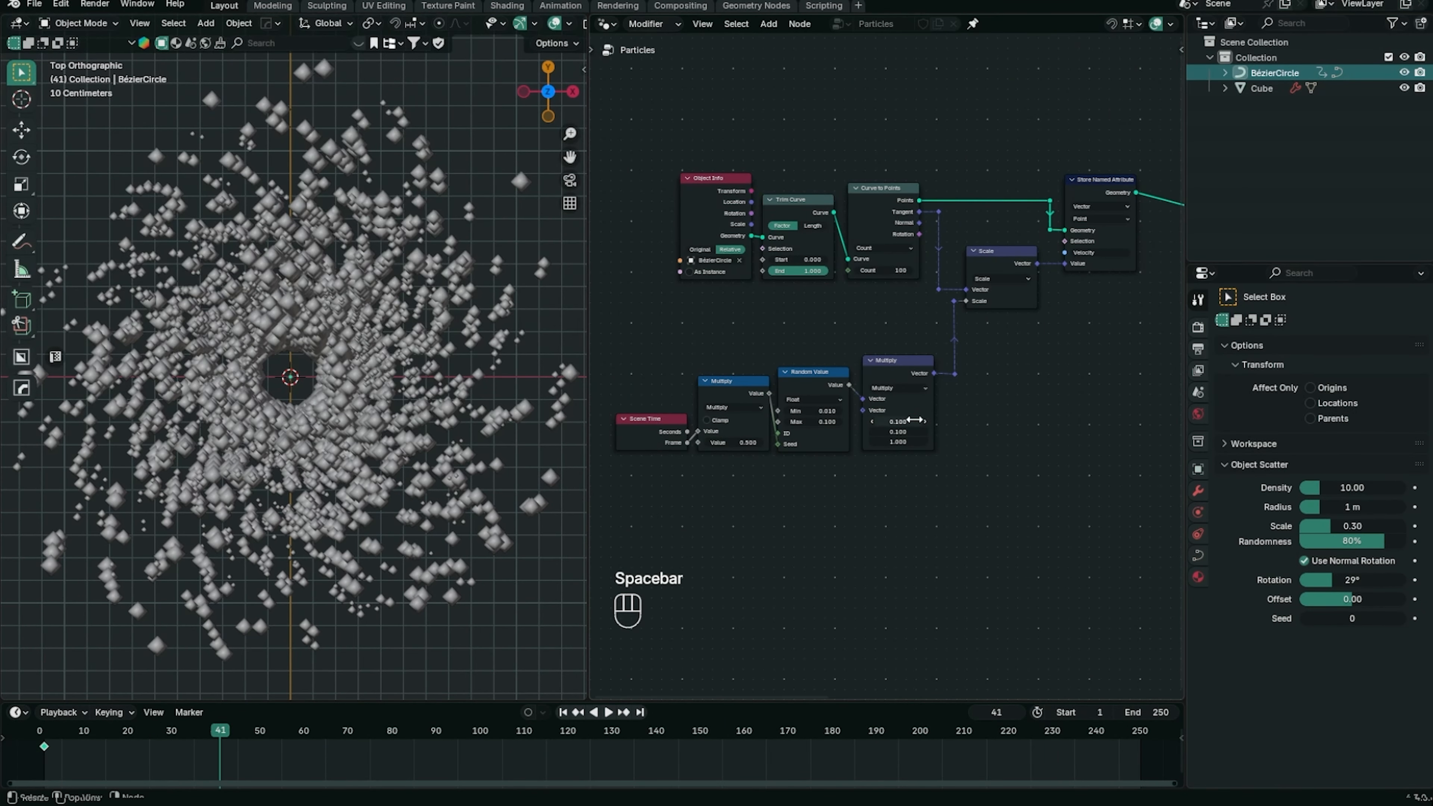
Try X and Y factors of 0.100 in the vector Multiply node, preview the simulation, and undo both value changes
{"action": "left_click", "coordinate": [563, 712]}
{"action": "key", "text": "space"}
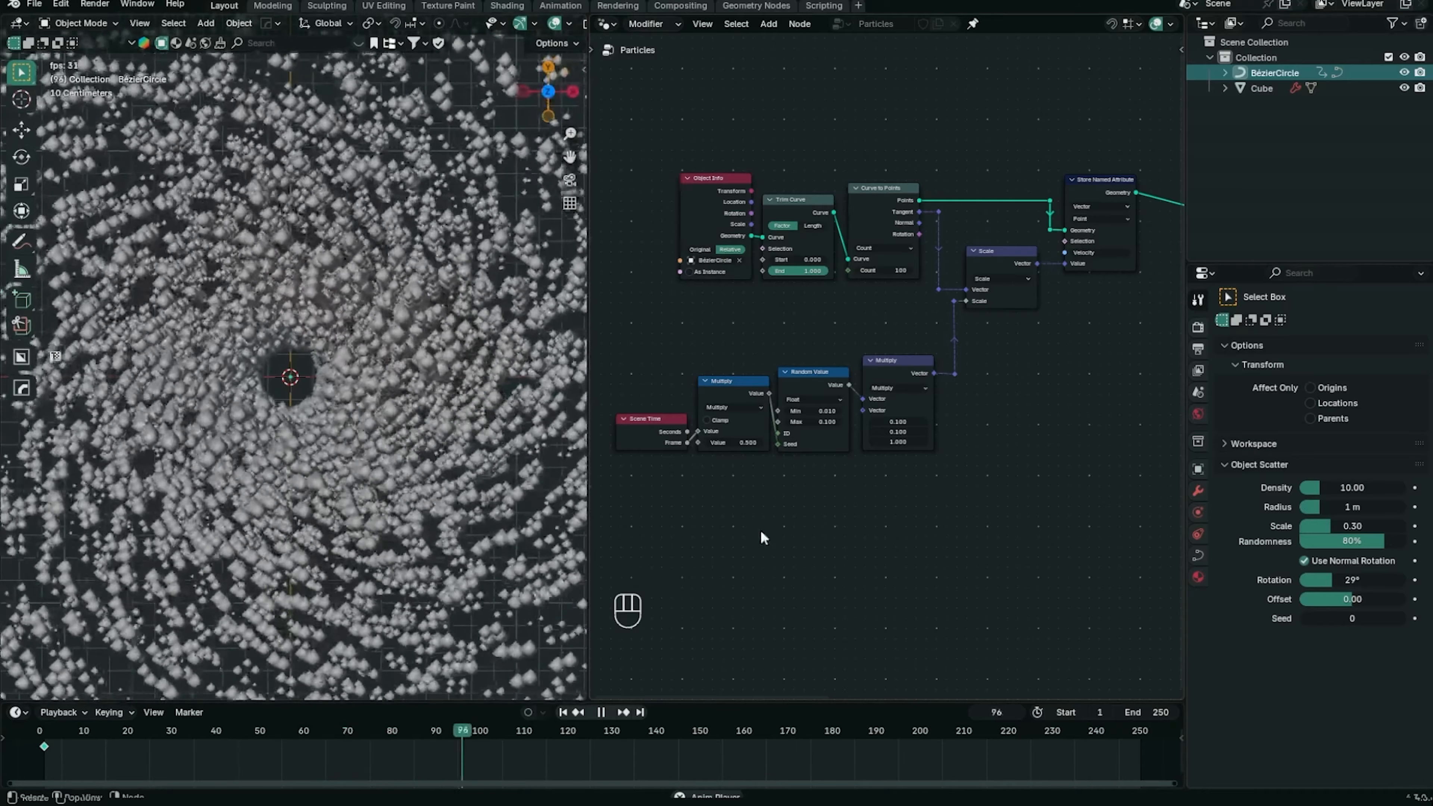
{"action": "key", "text": "space"}
{"action": "key", "text": "ctrl+z"}
{"action": "key", "text": "ctrl+z"}
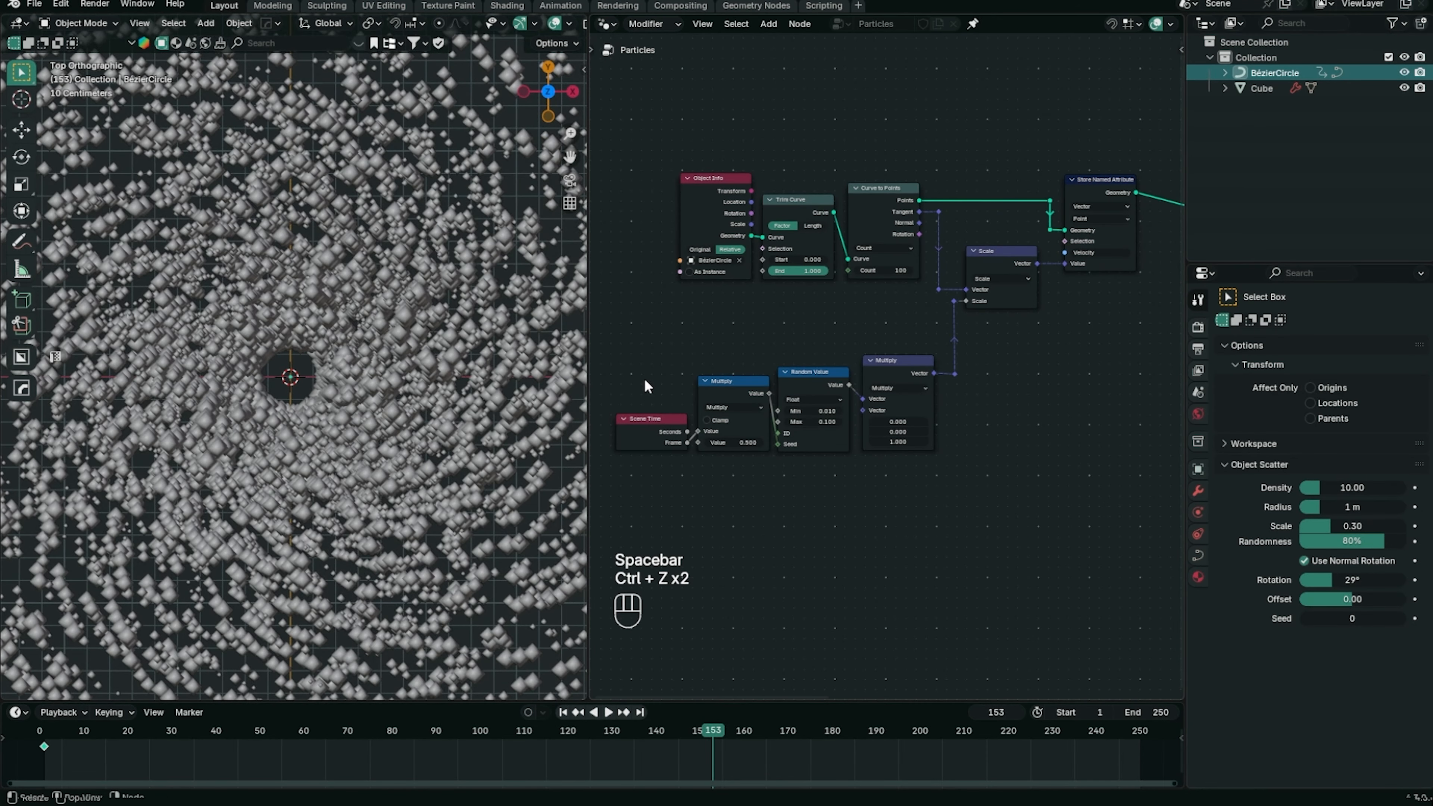
Shift the velocity randomisation nodes away from the reroute and insert a duplicate of the vector Multiply node after the original
{"action": "left_click_drag", "start_coordinate": [644, 380], "coordinate": [887, 486]}
{"action": "key", "text": "g"}
{"action": "key", "text": "x"}
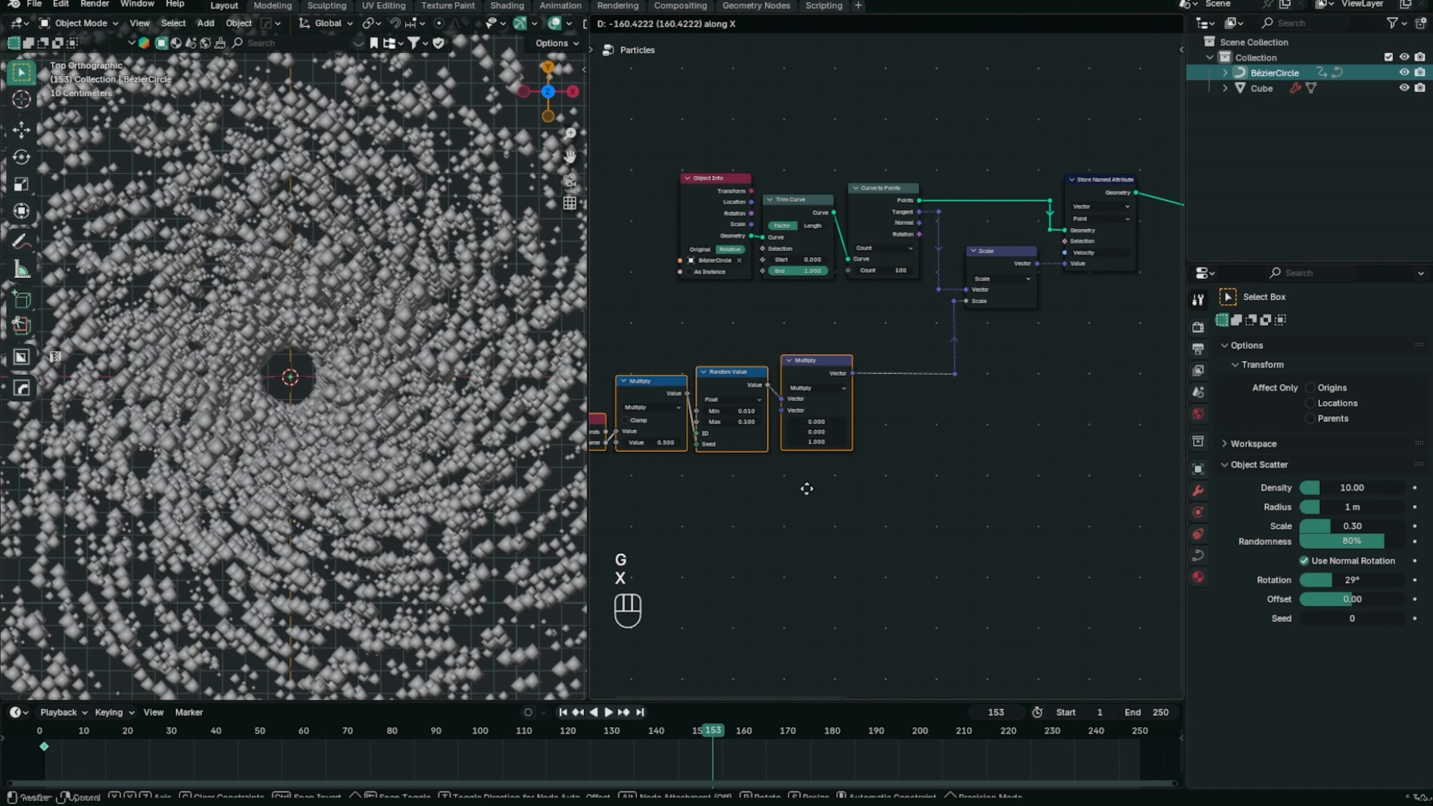
{"action": "left_click", "coordinate": [807, 488]}
{"action": "left_click", "coordinate": [802, 360]}
{"action": "key", "text": "shift+d"}
{"action": "left_click", "coordinate": [877, 362]}
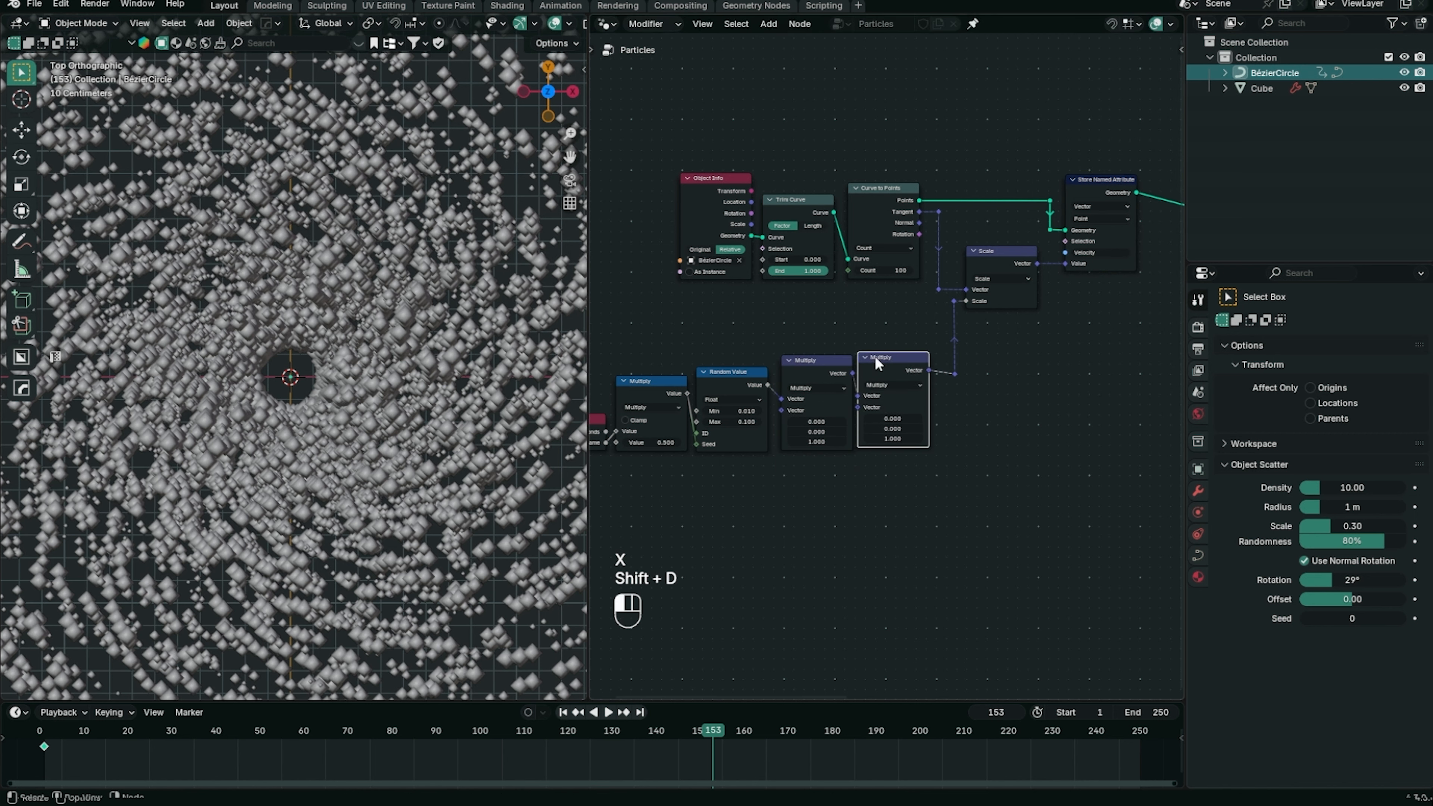
Change the duplicated vector node's operation to Scale and align the reroute point with its output
{"action": "left_click", "coordinate": [897, 386]}
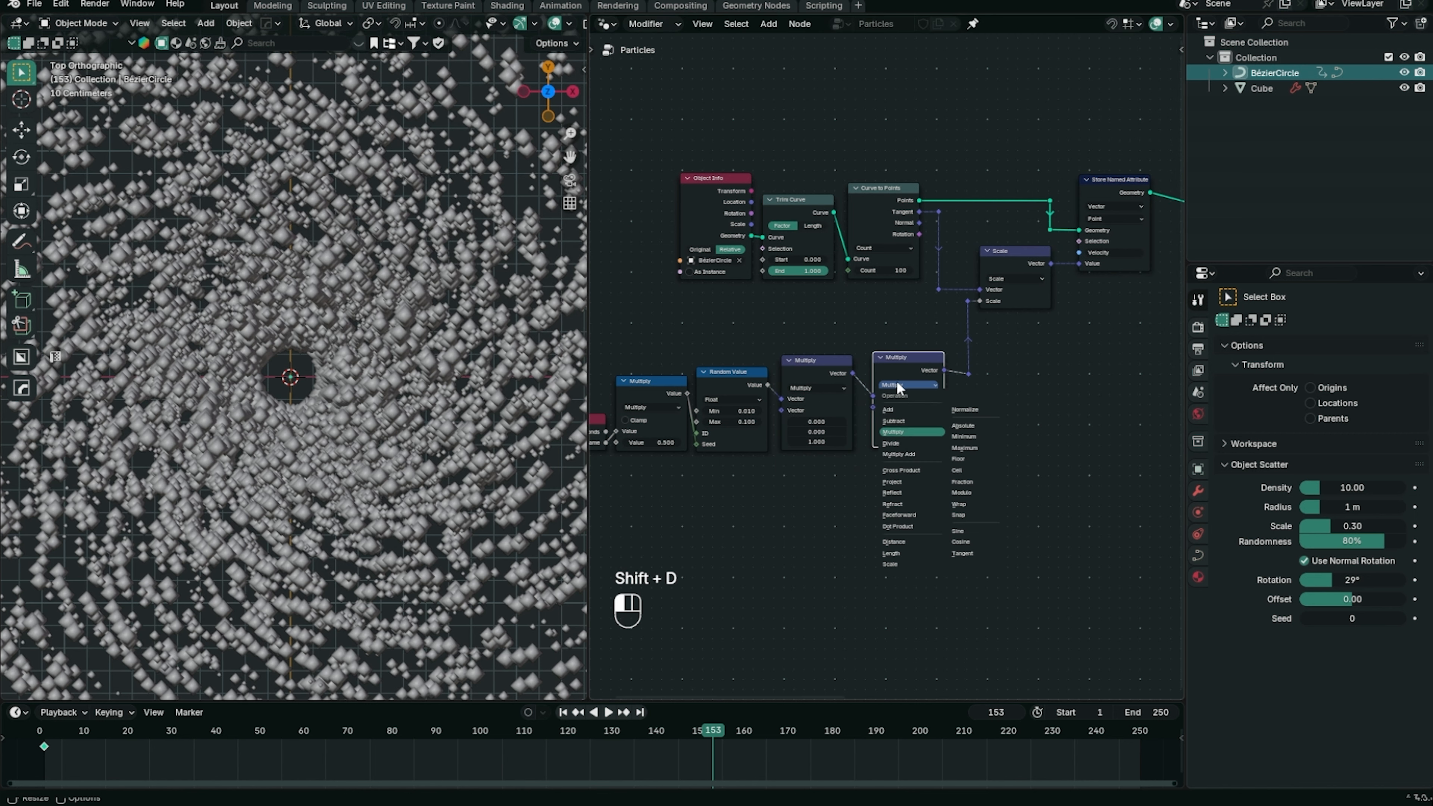
{"action": "left_click", "coordinate": [894, 564]}
{"action": "left_click", "coordinate": [969, 373]}
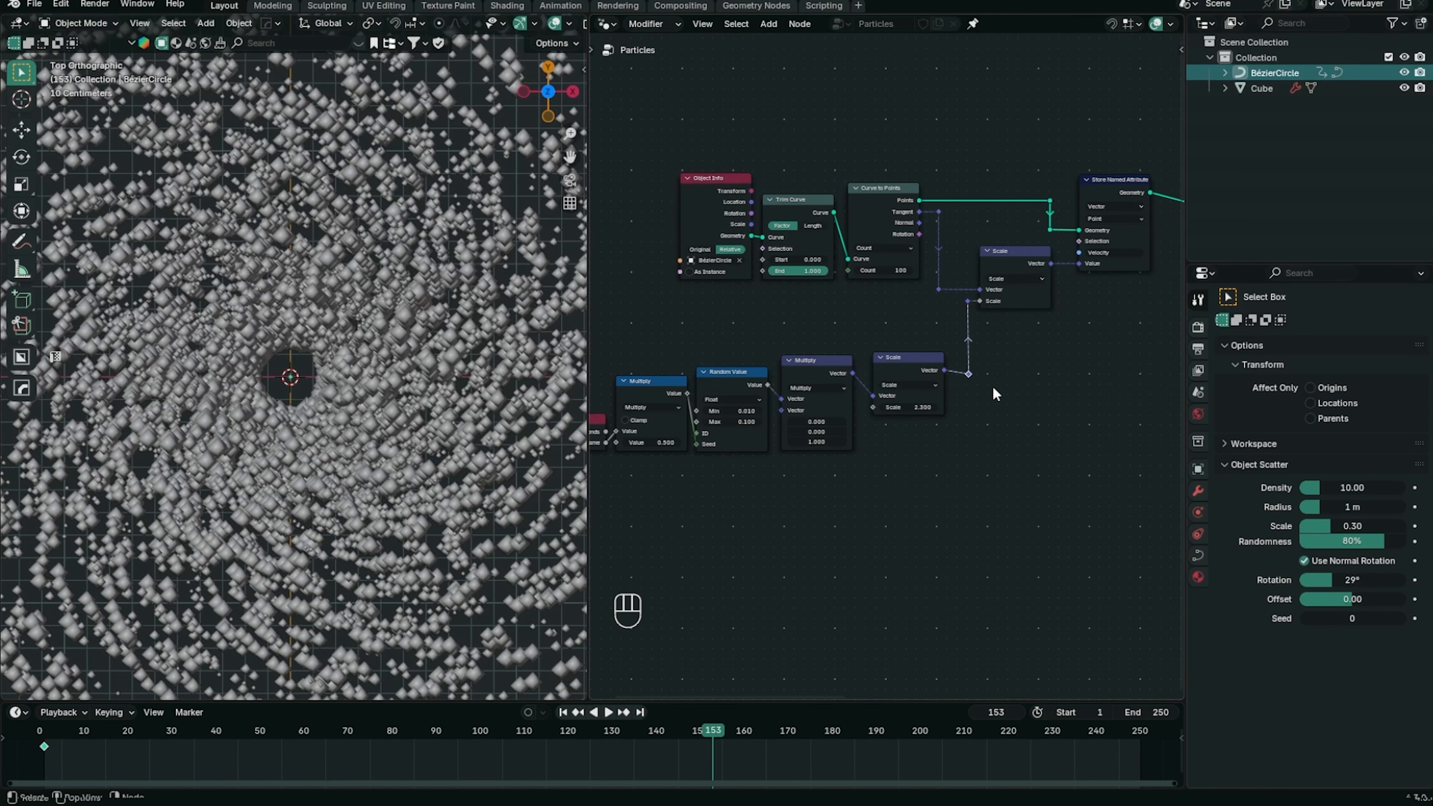
{"action": "key", "text": "g"}
{"action": "key", "text": "y"}
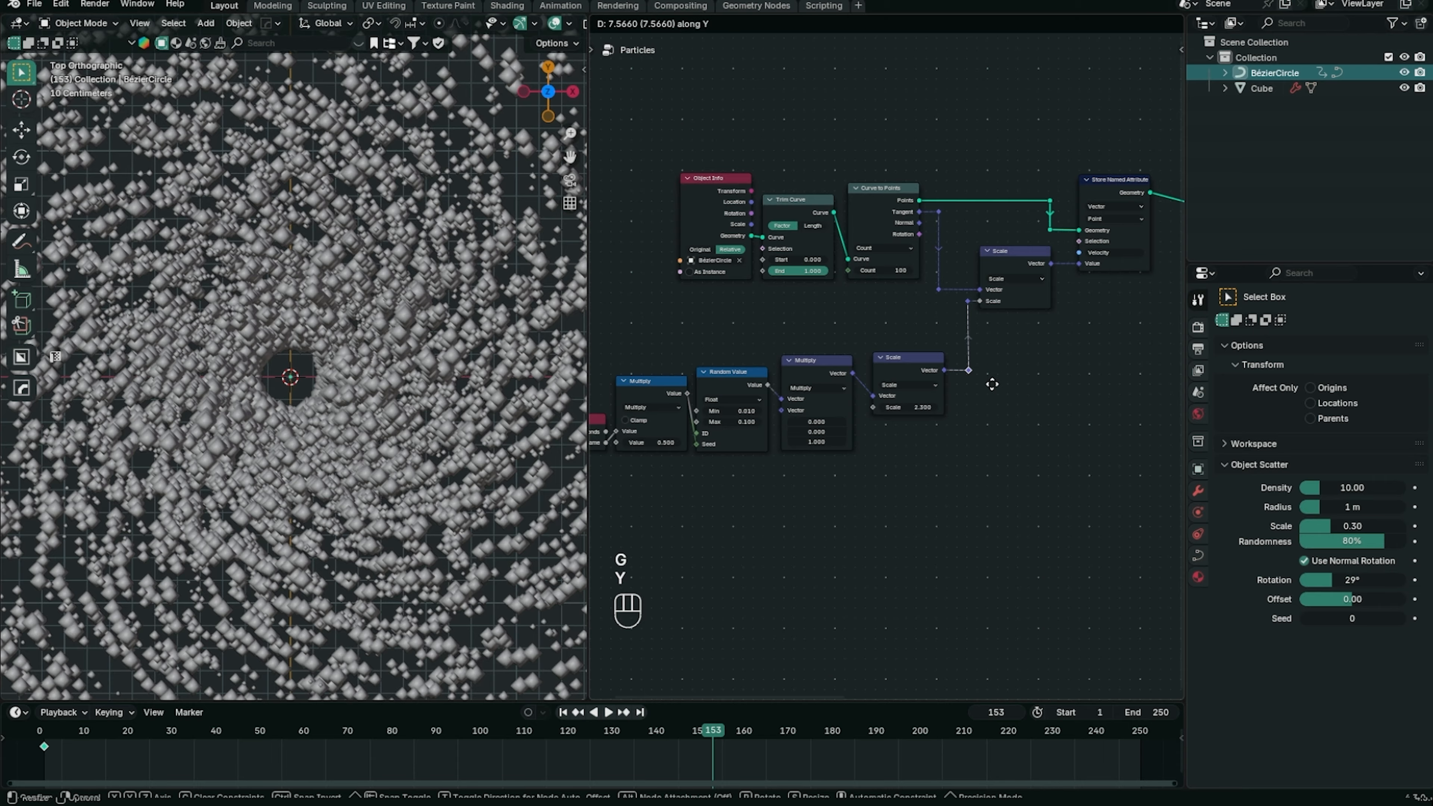
{"action": "left_click", "coordinate": [992, 384]}
Set the new Scale node's factor to 0.500 and replay the simulation from the first frame
{"action": "key", "text": "space"}
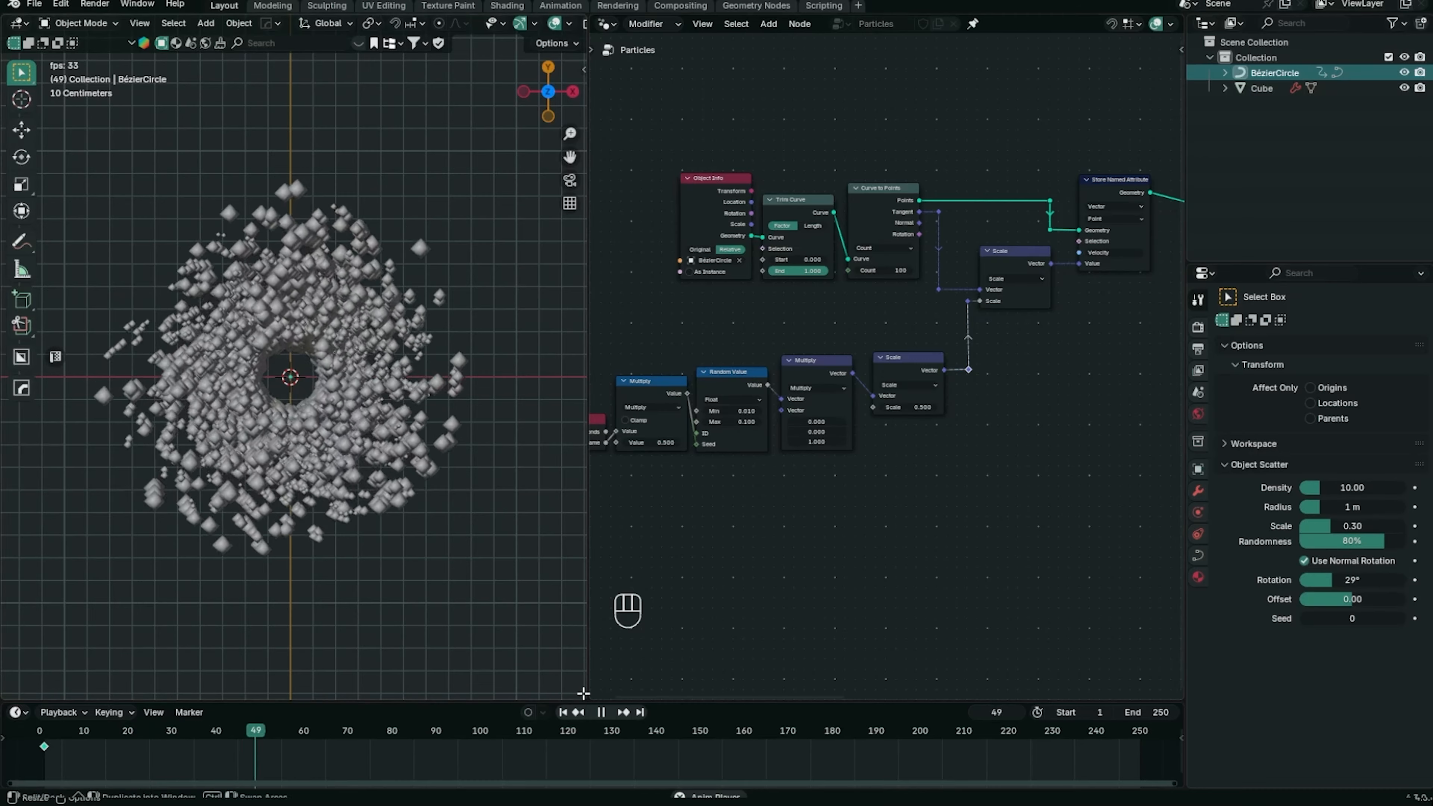
{"action": "left_click", "coordinate": [563, 712]}
{"action": "left_click", "coordinate": [565, 711]}
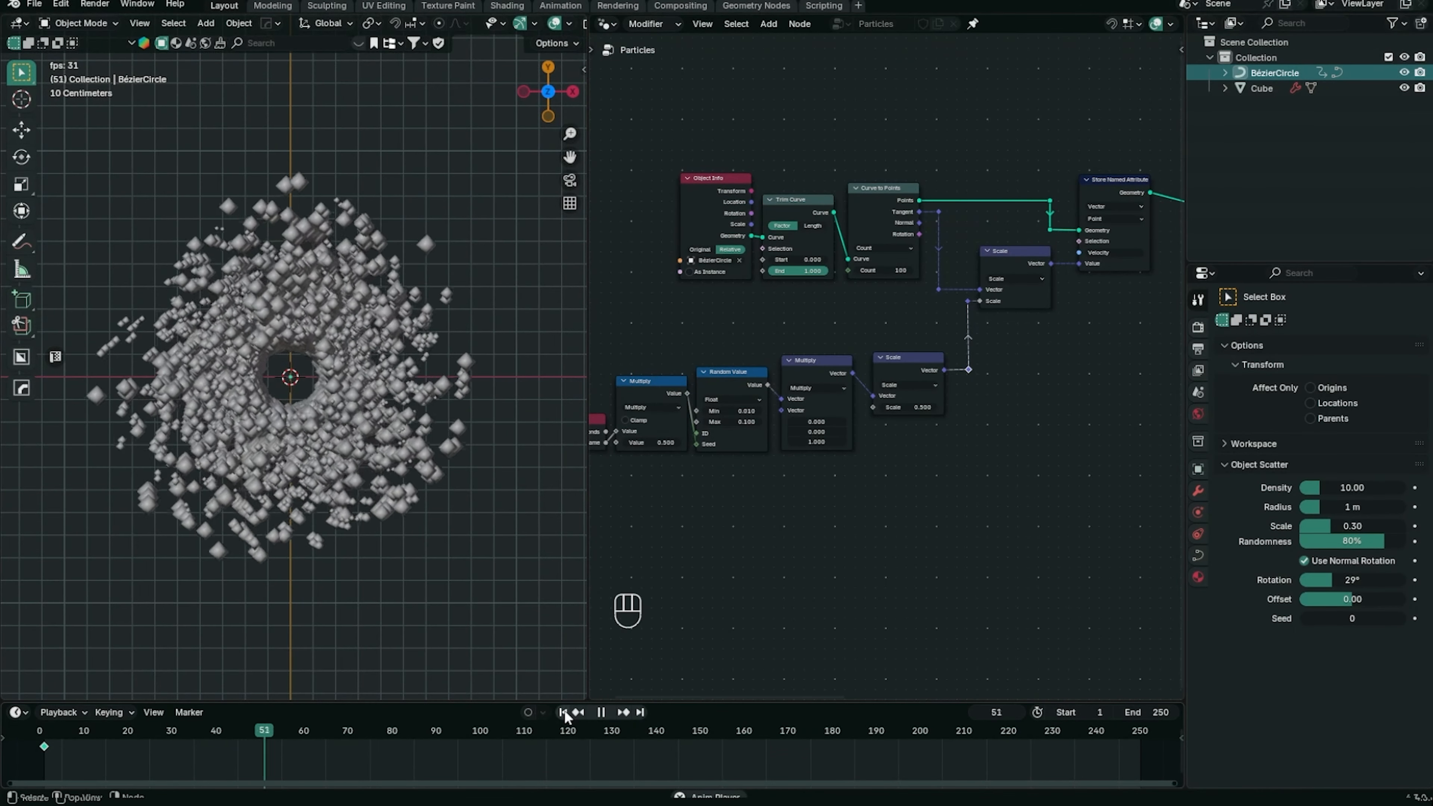
{"action": "key", "text": "space"}
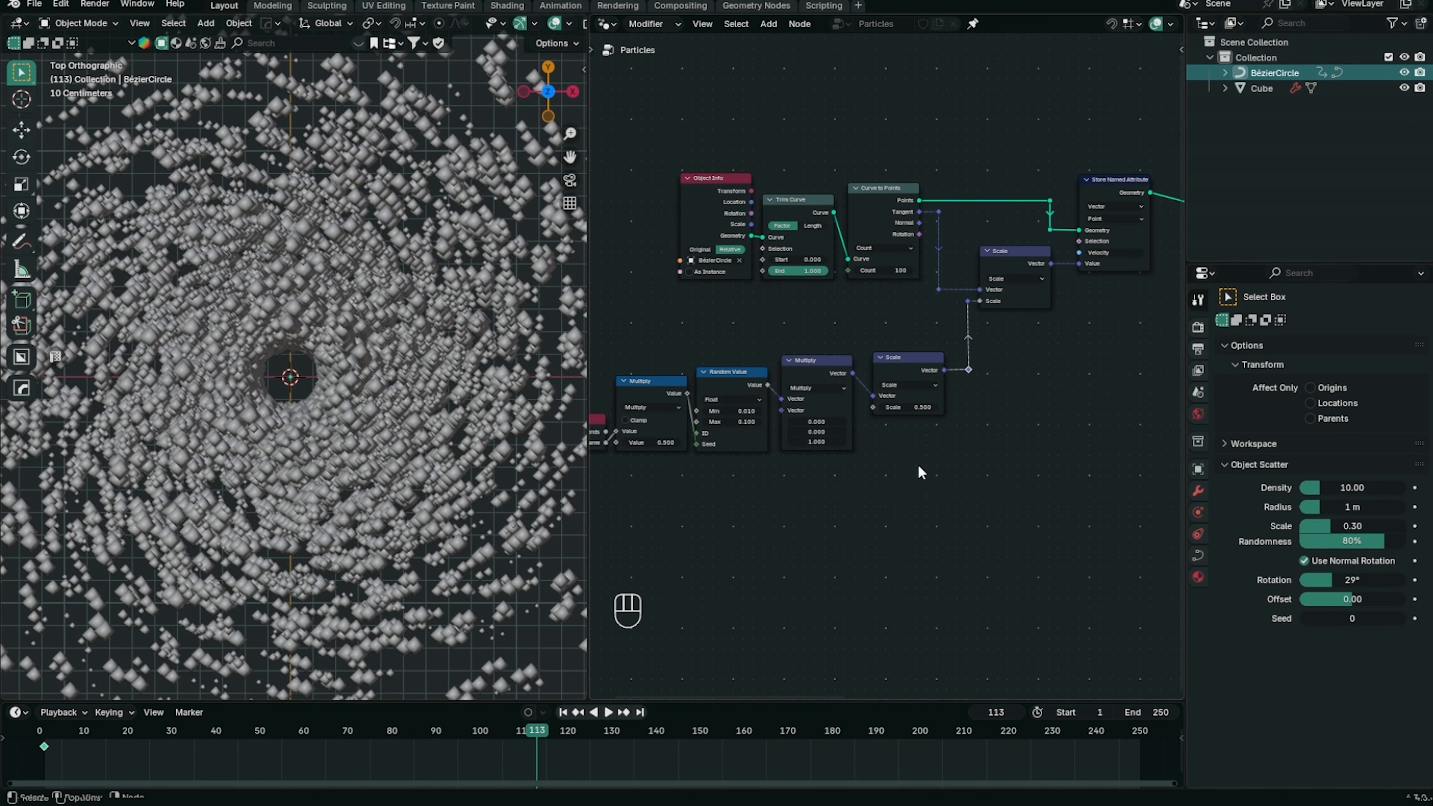
Set the Trim Curve node's End to 0.000 at frame 1 and insert a keyframe on it
{"action": "middle_click_drag", "start_coordinate": [921, 472], "coordinate": [1123, 461]}
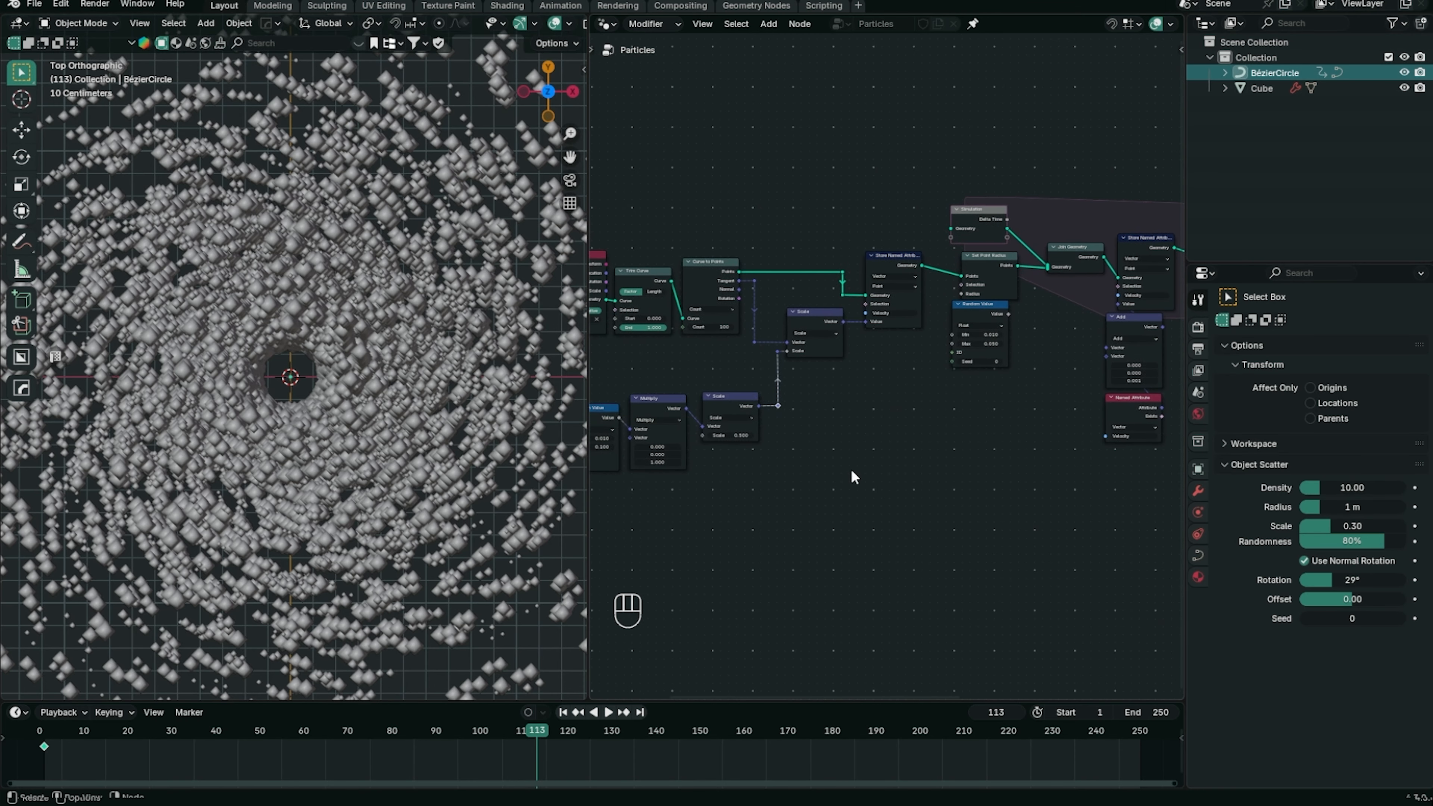
{"action": "middle_click_drag", "start_coordinate": [853, 477], "coordinate": [903, 418]}
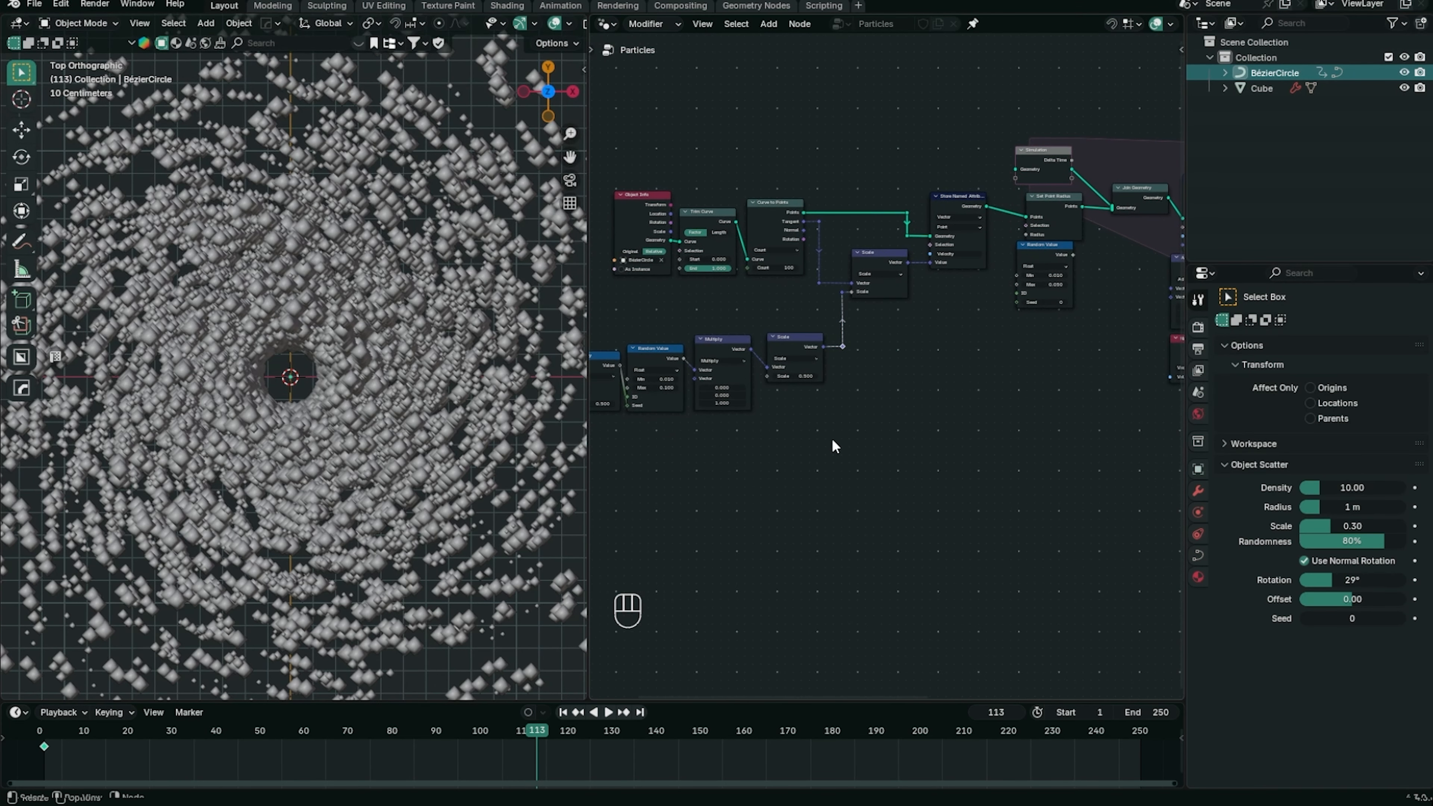
{"action": "left_click", "coordinate": [563, 712]}
{"action": "scroll", "coordinate": [780, 512], "scroll_direction": "up", "scroll_amount": 3}
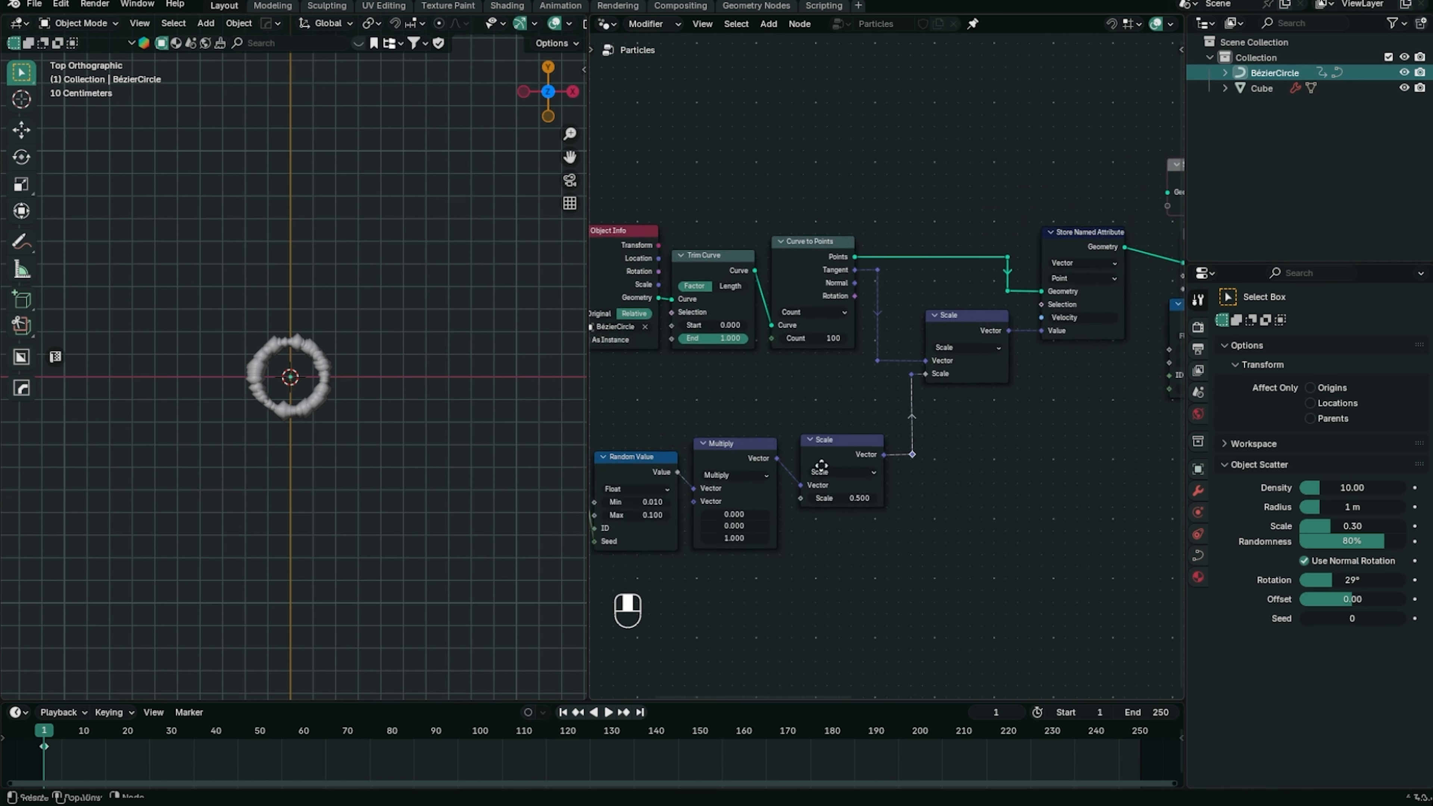
{"action": "left_click_drag", "start_coordinate": [798, 340], "coordinate": [733, 335]}
{"action": "right_click", "coordinate": [762, 341]}
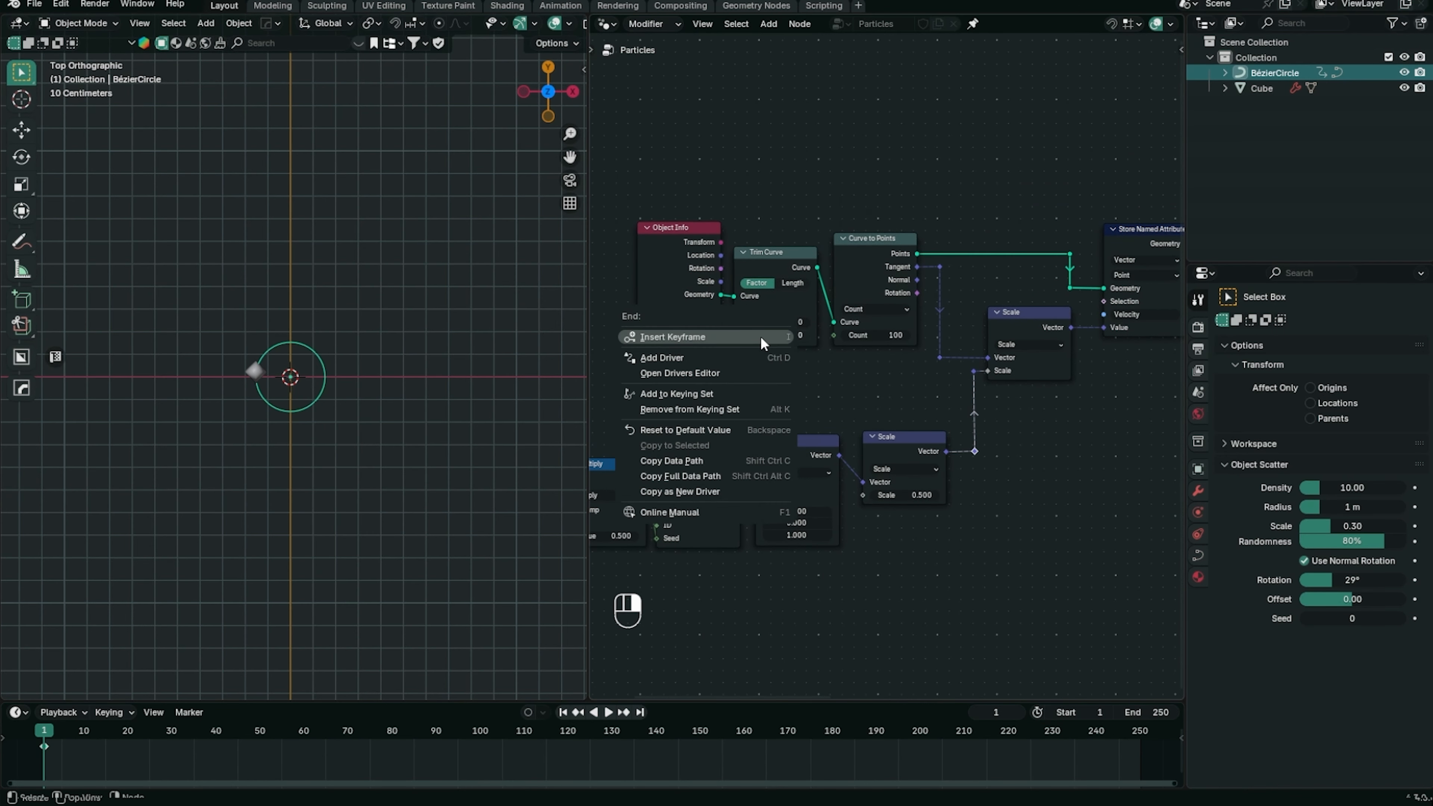
{"action": "left_click", "coordinate": [761, 339]}
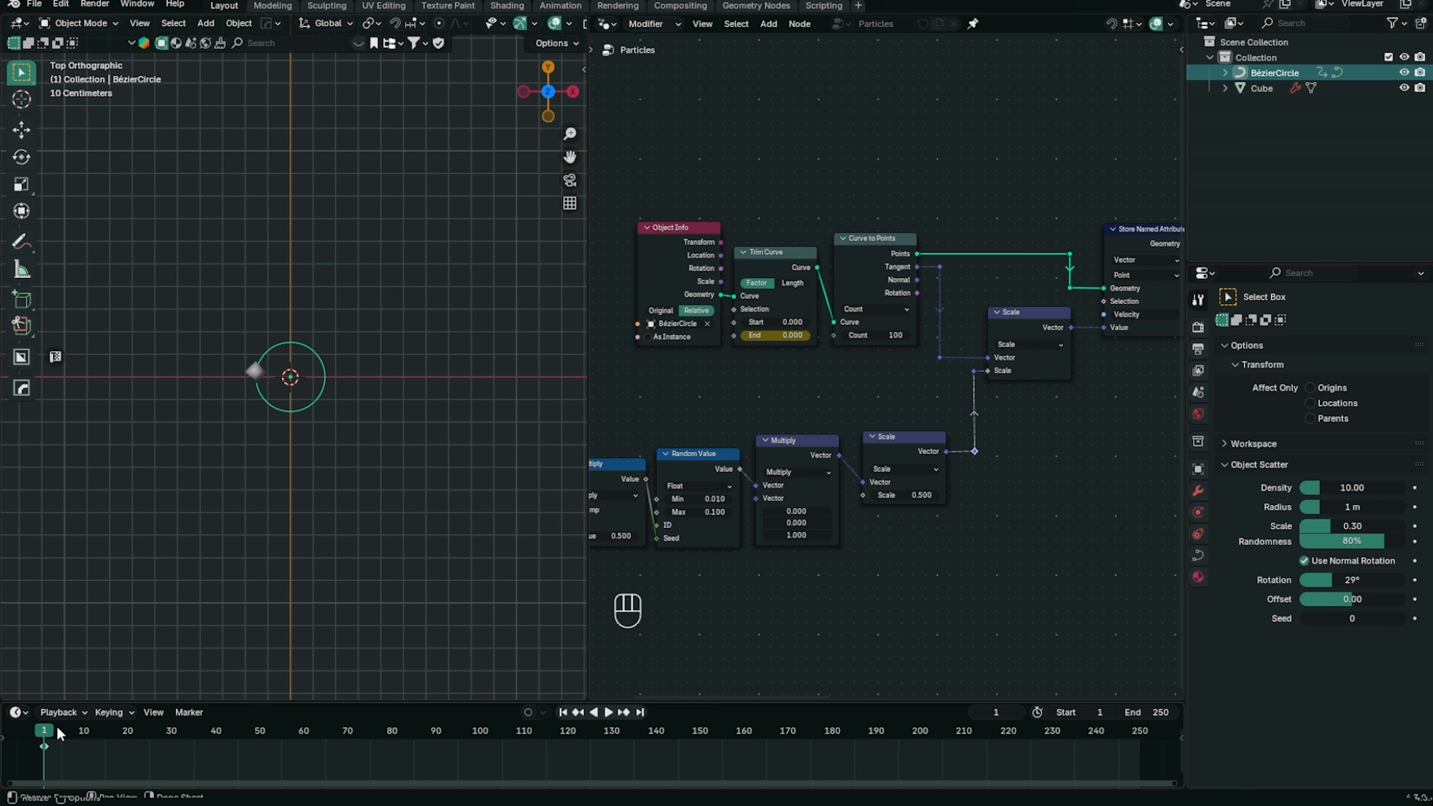
Set the Trim Curve node's End to 1.000 at frame 30 and insert a keyframe on it
{"action": "left_click_drag", "start_coordinate": [49, 733], "coordinate": [171, 709]}
{"action": "left_click_drag", "start_coordinate": [755, 339], "coordinate": [793, 339]}
{"action": "right_click", "coordinate": [792, 339]}
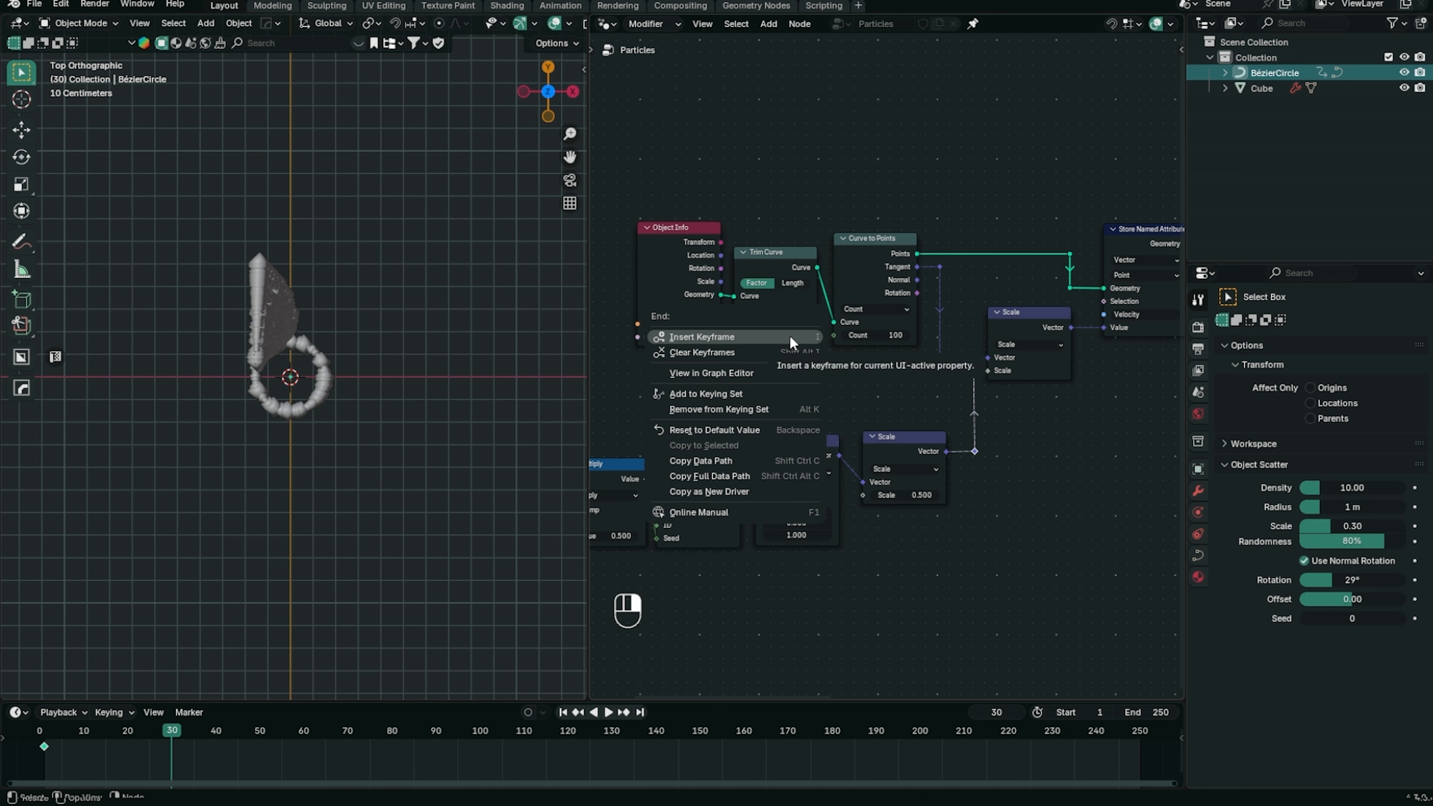
{"action": "left_click", "coordinate": [790, 338]}
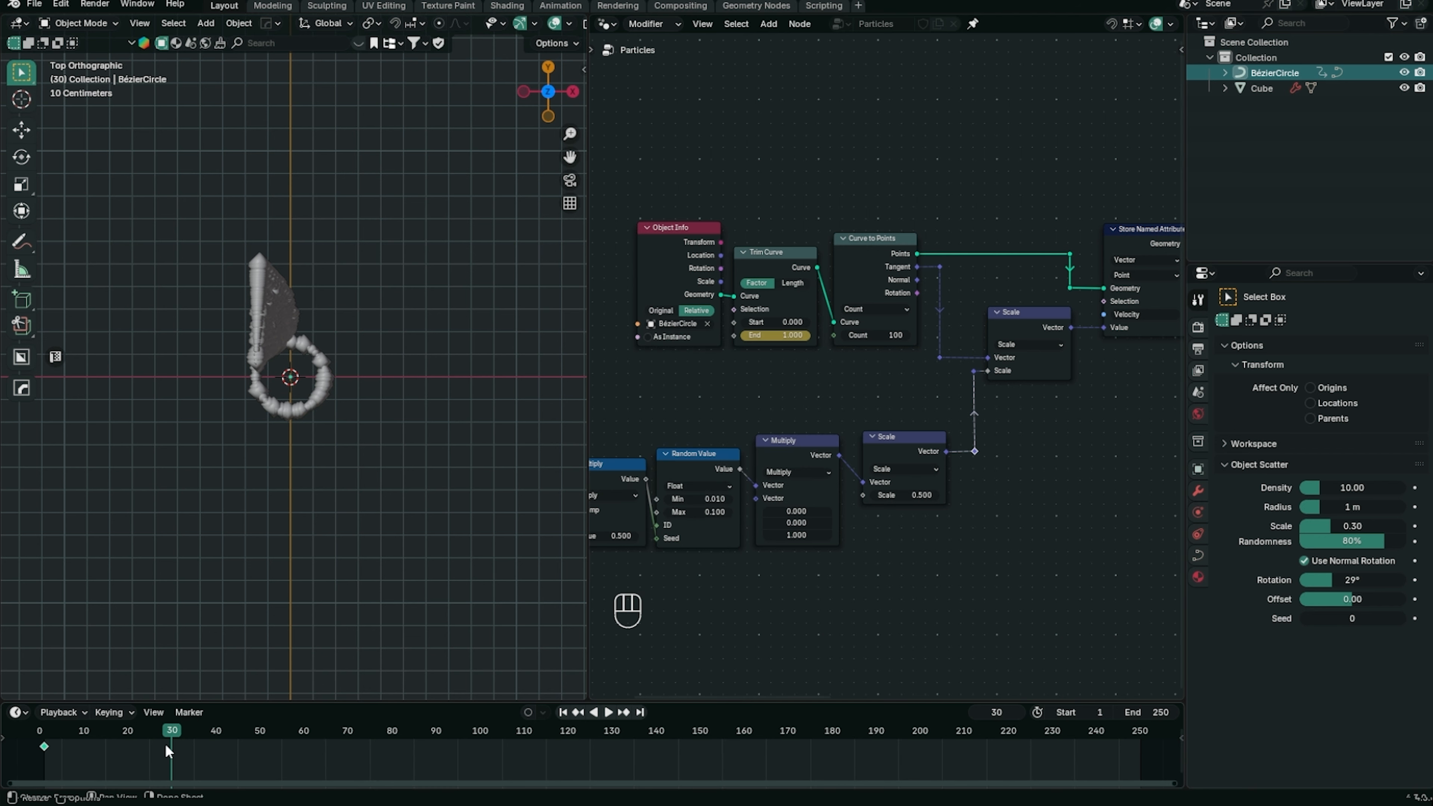
Preview the simulation from frame 1 with the animated curve trim, then return to the first frame
{"action": "left_click_drag", "start_coordinate": [175, 735], "coordinate": [44, 740]}
{"action": "key", "text": "space"}
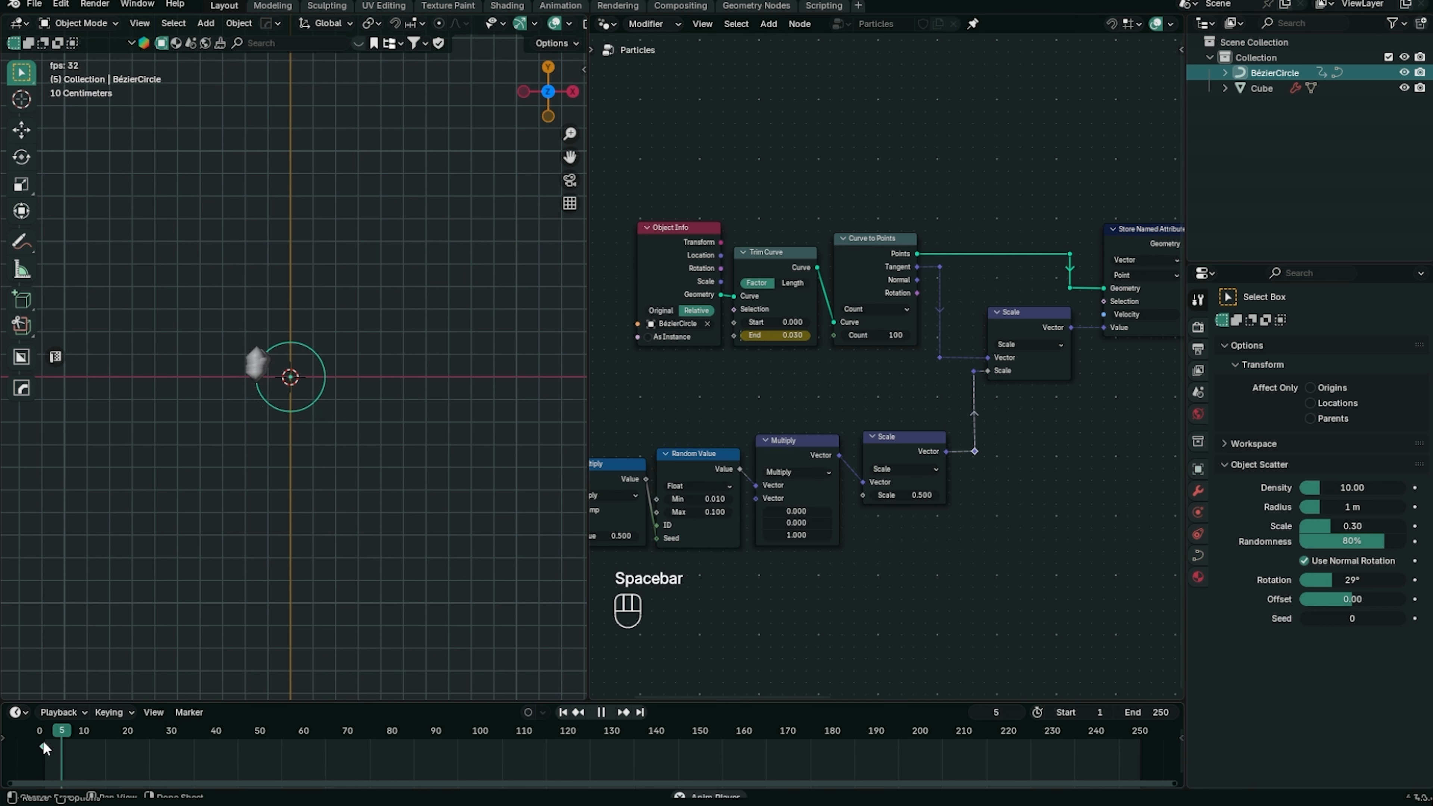
{"action": "key", "text": "space"}
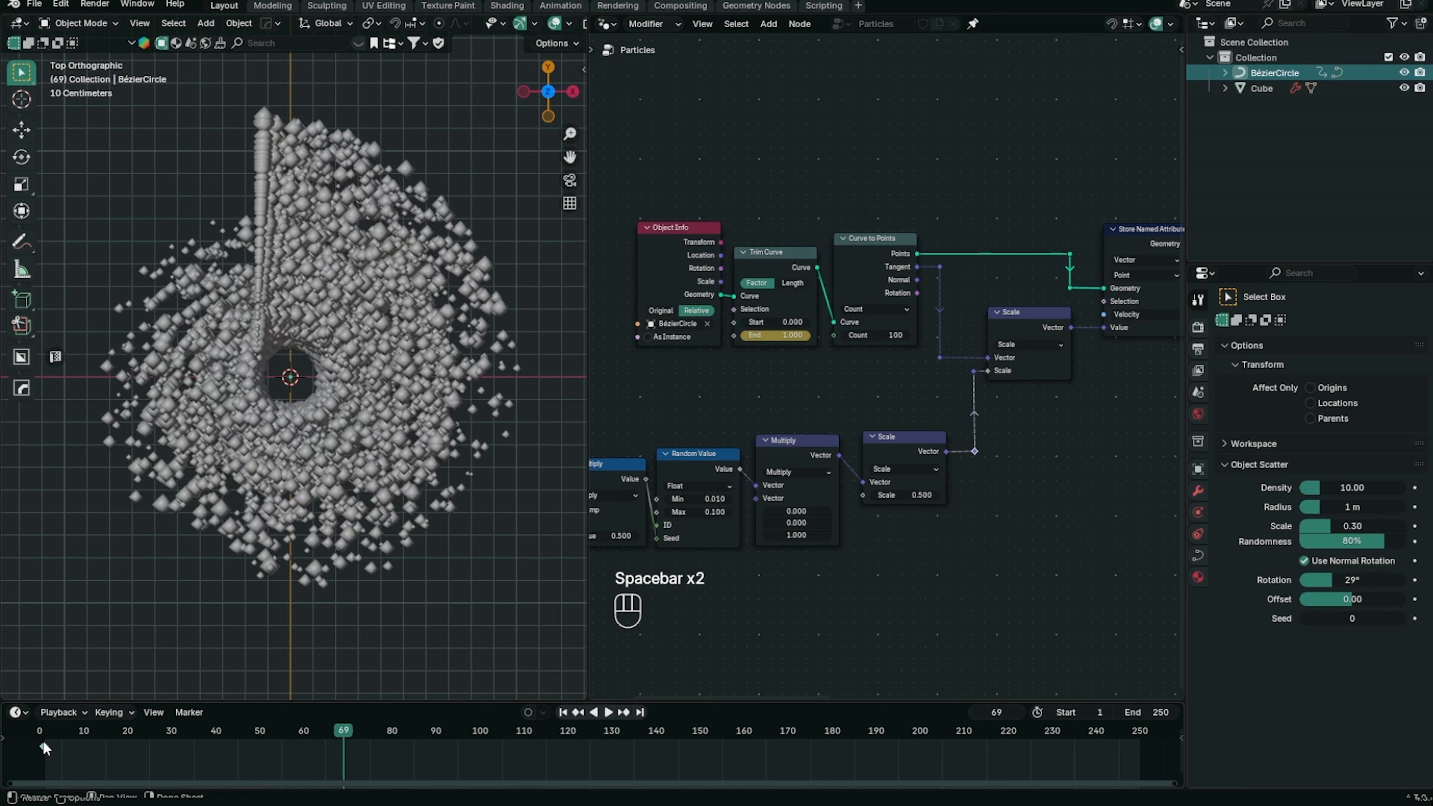
{"action": "left_click", "coordinate": [562, 713]}
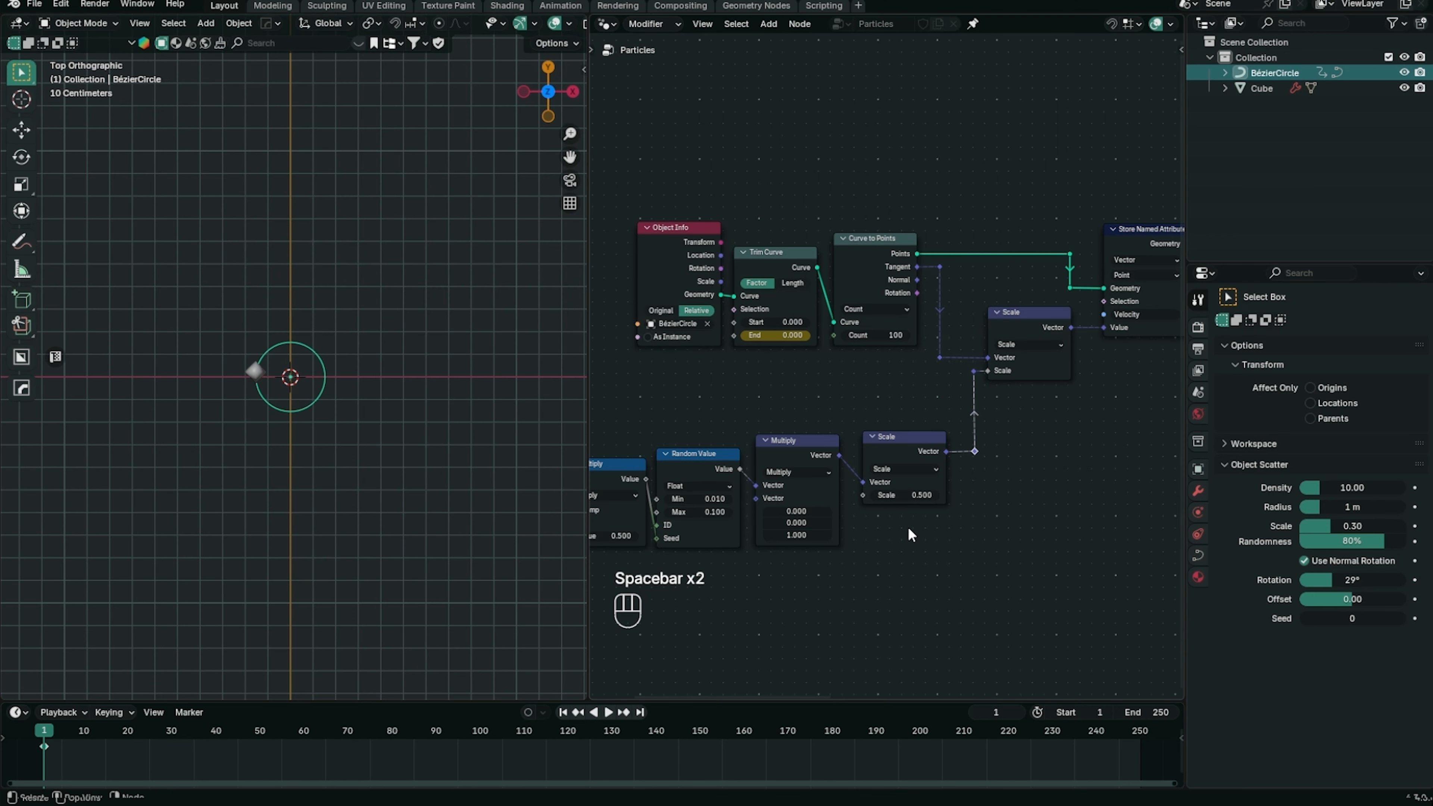
Align the Random Value node under Set Point Radius and keyframe its Min 0.010 and Max 0.050 at frame 30
{"action": "middle_click_drag", "start_coordinate": [996, 508], "coordinate": [1143, 574]}
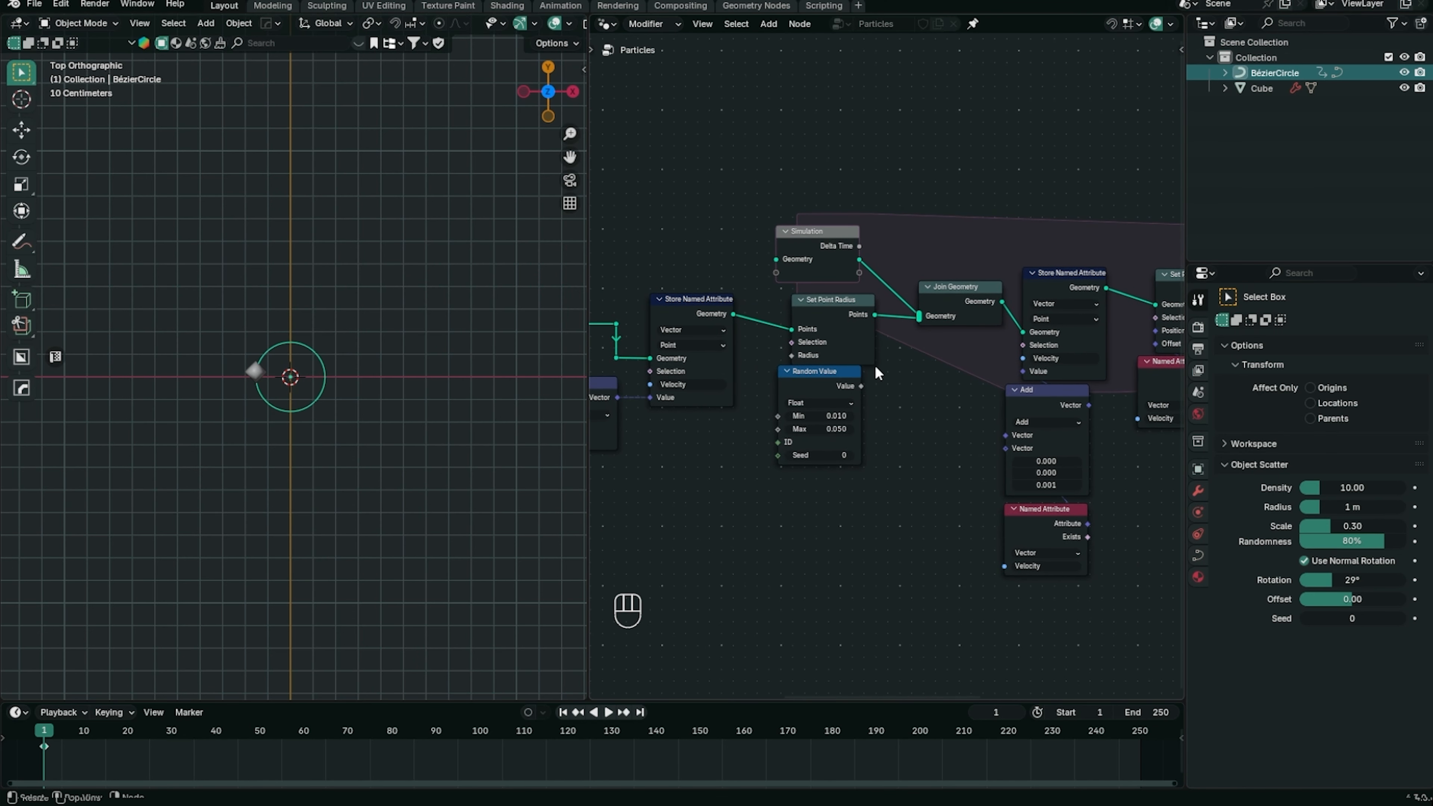
{"action": "left_click_drag", "start_coordinate": [819, 386], "coordinate": [830, 383]}
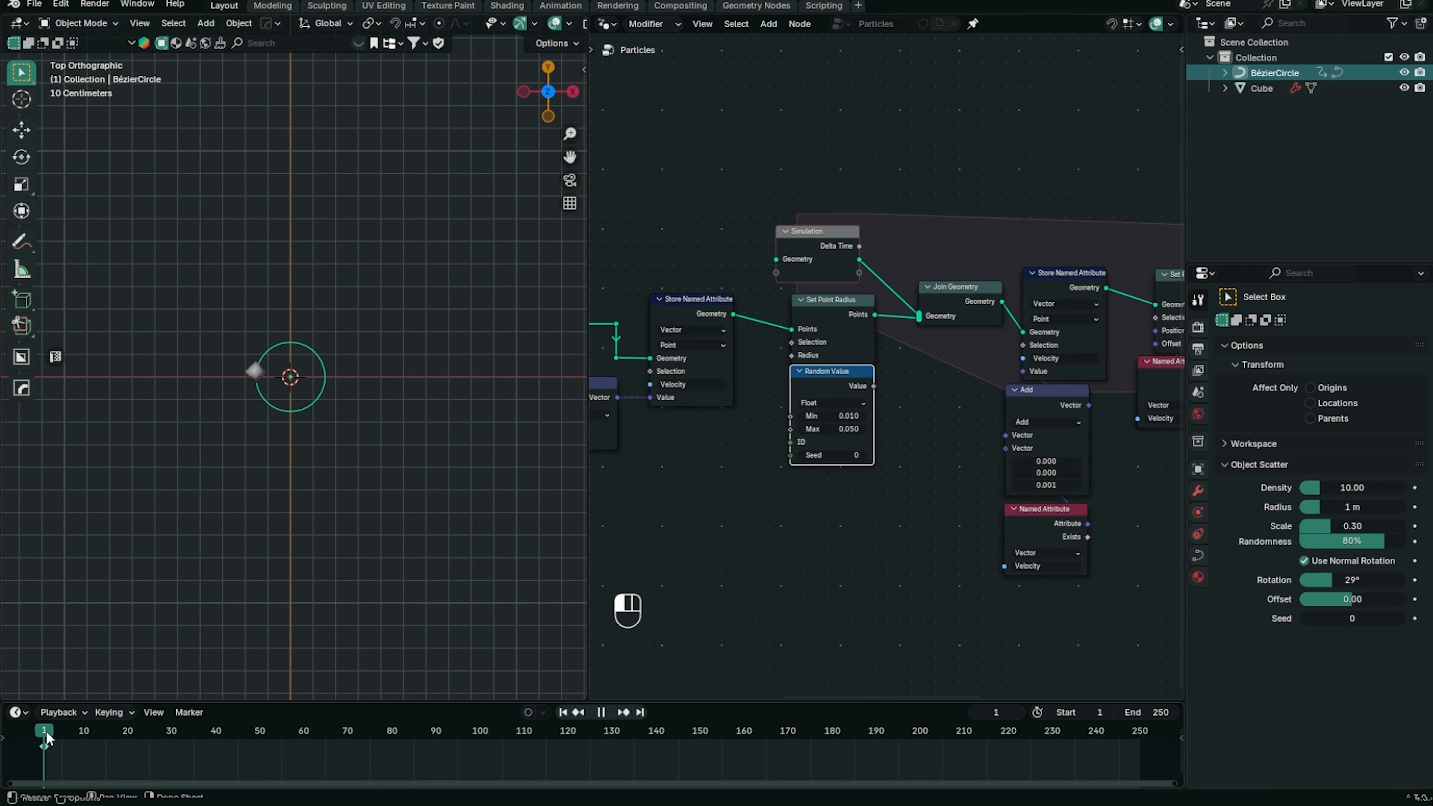
{"action": "left_click_drag", "start_coordinate": [46, 737], "coordinate": [173, 740]}
{"action": "right_click", "coordinate": [832, 416]}
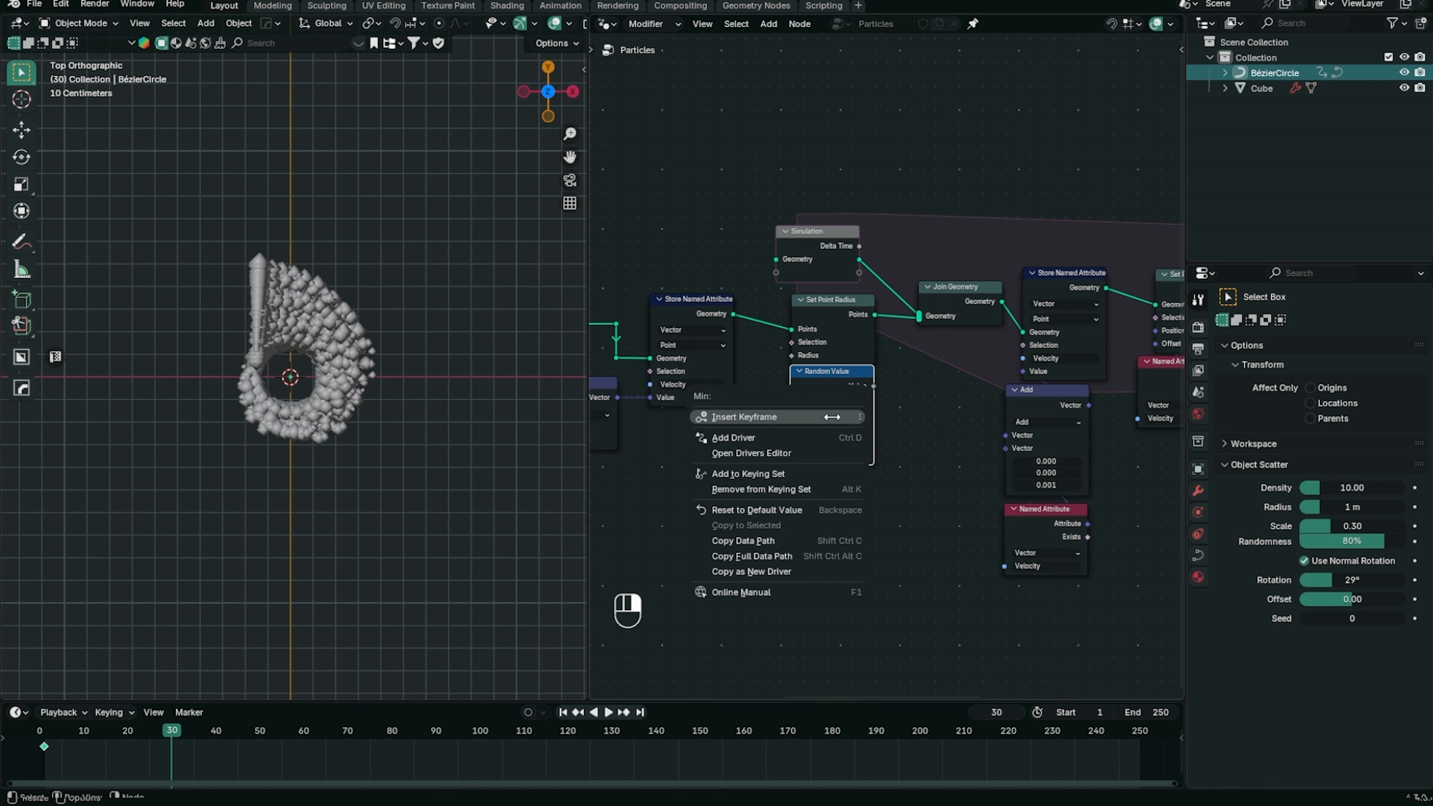
{"action": "key", "text": "Escape"}
{"action": "right_click", "coordinate": [833, 417]}
{"action": "left_click", "coordinate": [832, 425]}
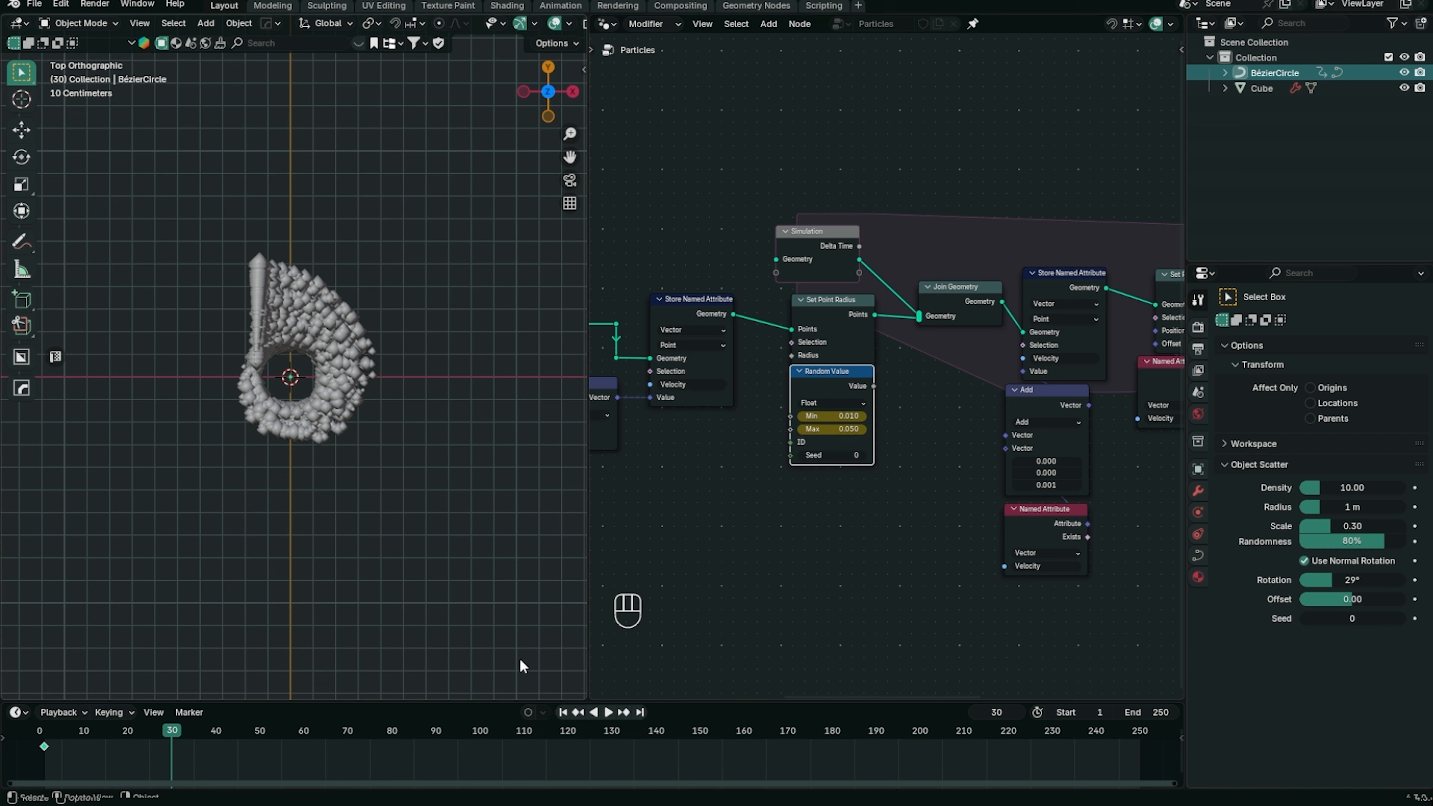
Set the point radius Random Value node's Min and Max to 0.000 at frame 1 and keyframe both
{"action": "left_click", "coordinate": [563, 712]}
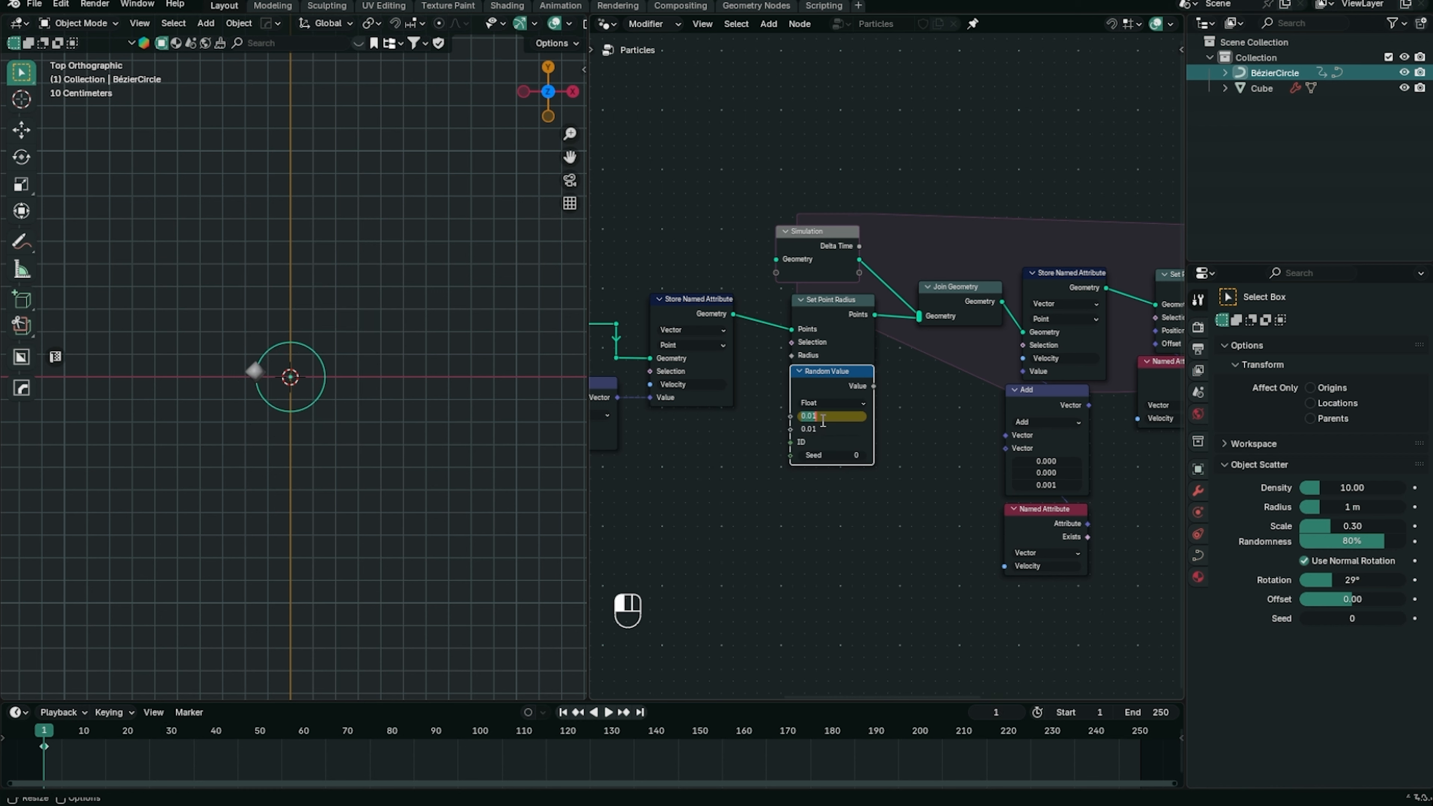
{"action": "right_click", "coordinate": [830, 424]}
{"action": "left_click", "coordinate": [846, 442]}
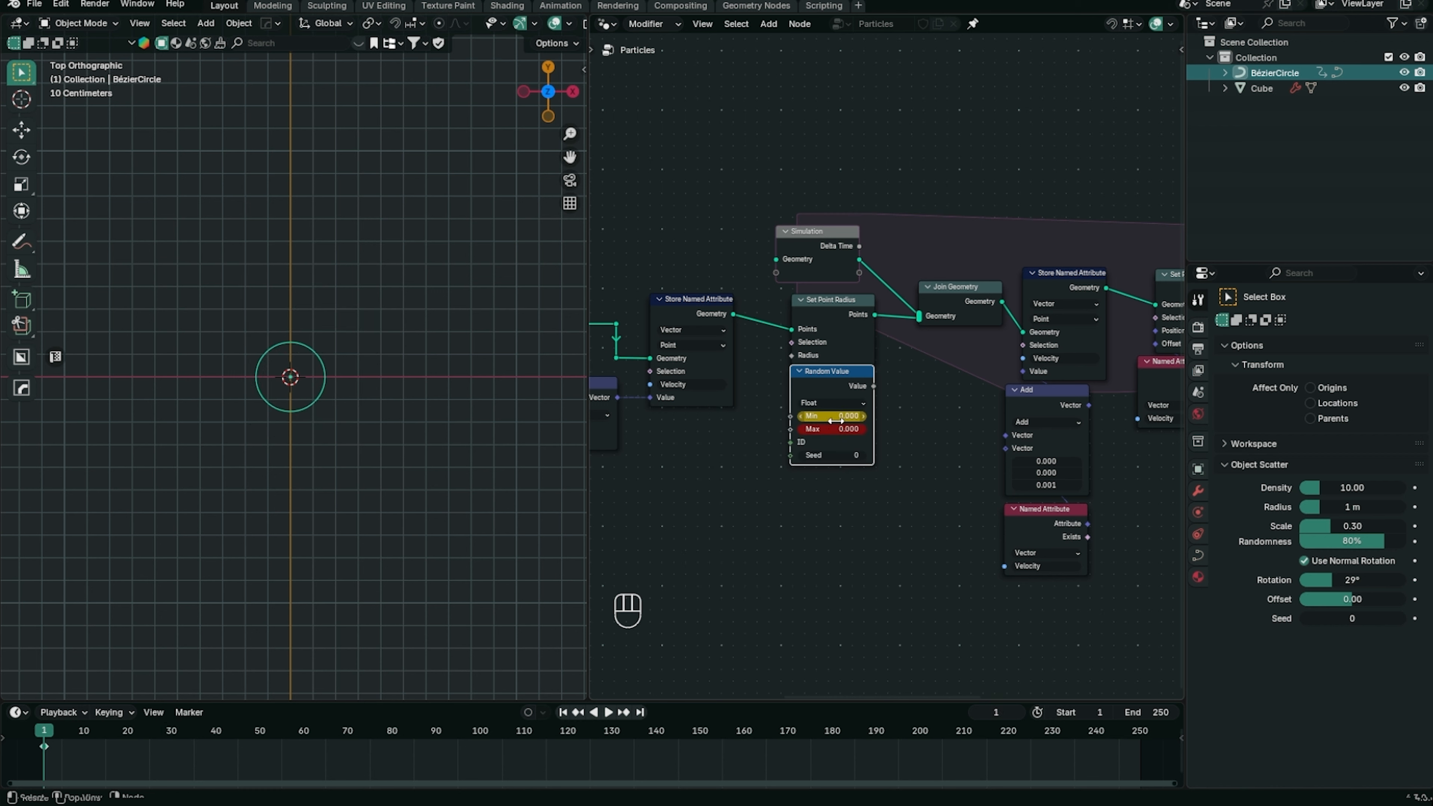
{"action": "right_click", "coordinate": [838, 427]}
{"action": "left_click", "coordinate": [838, 427]}
Replay the simulation repeatedly from the first frame with viewport overlays hidden to examine the animated emission and point radius
{"action": "key", "text": "space"}
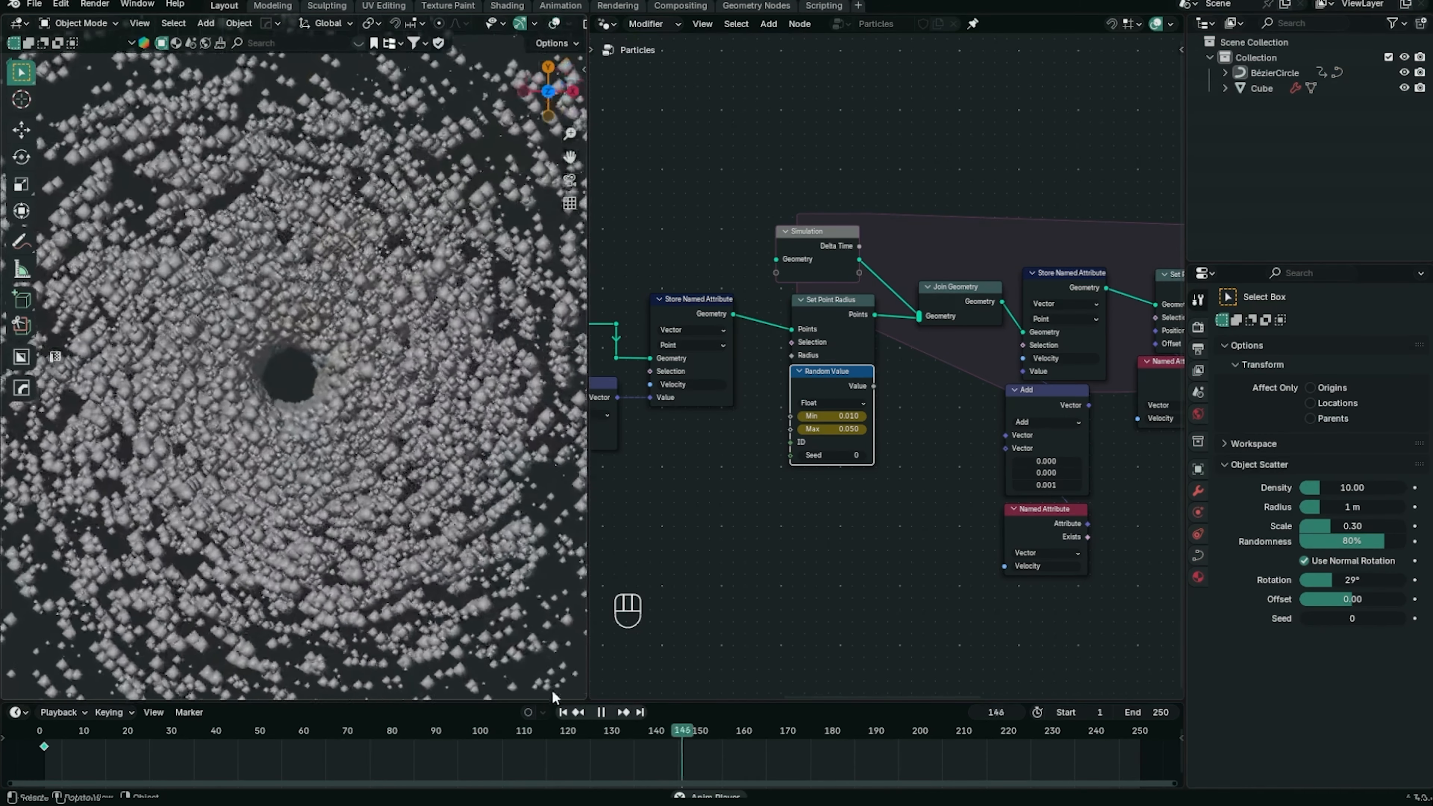
{"action": "left_click", "coordinate": [564, 713]}
{"action": "left_click", "coordinate": [563, 713]}
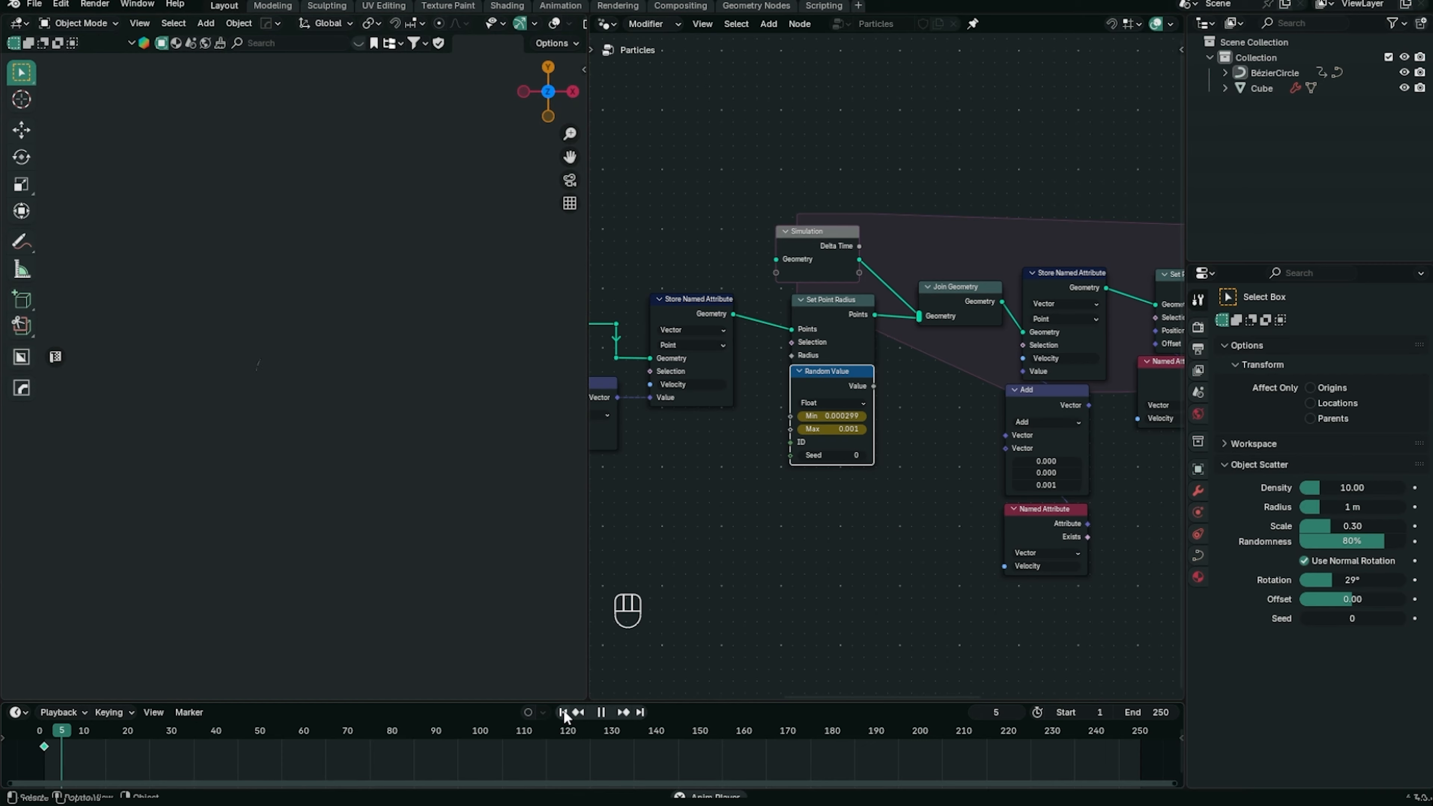
{"action": "left_click", "coordinate": [563, 713]}
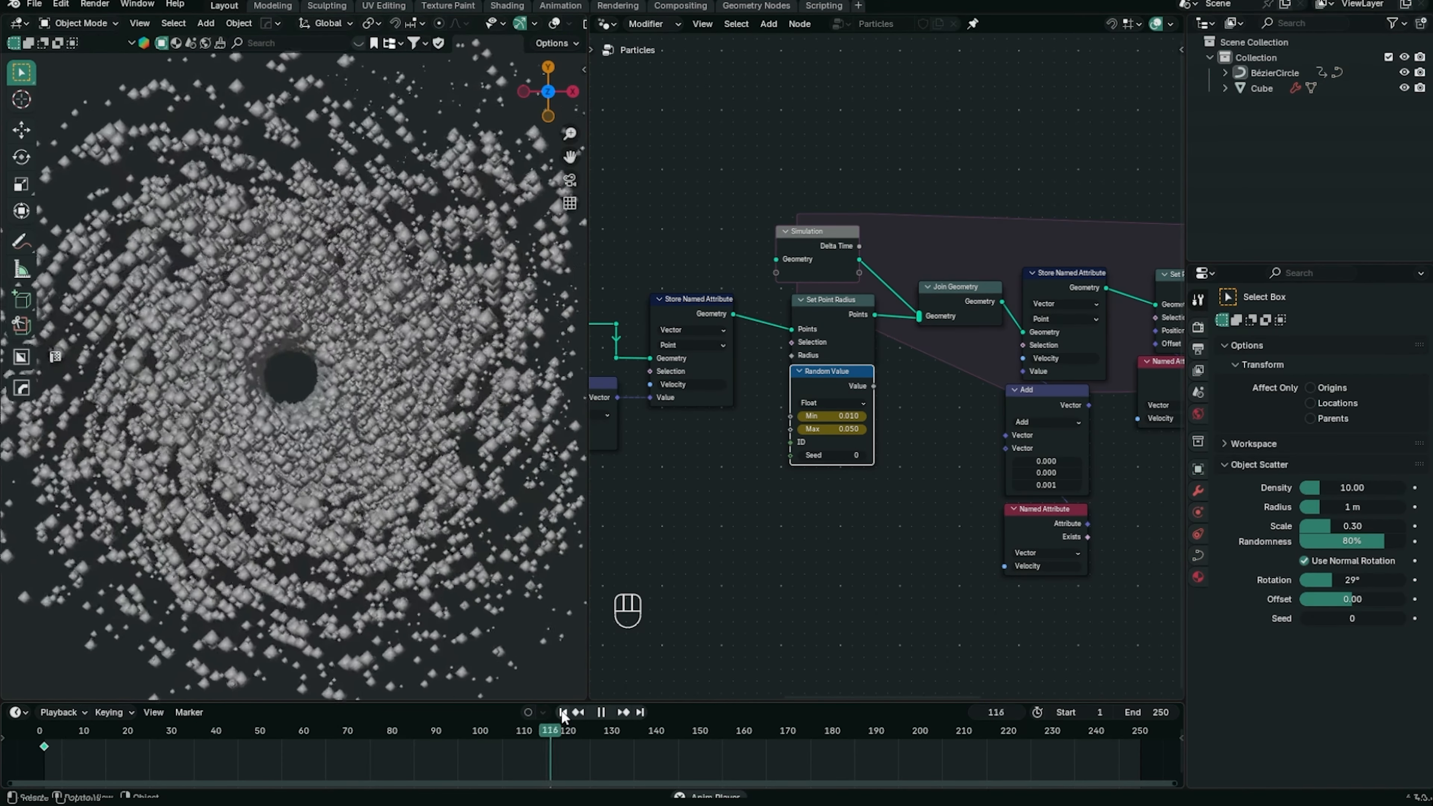
{"action": "key", "text": "space"}
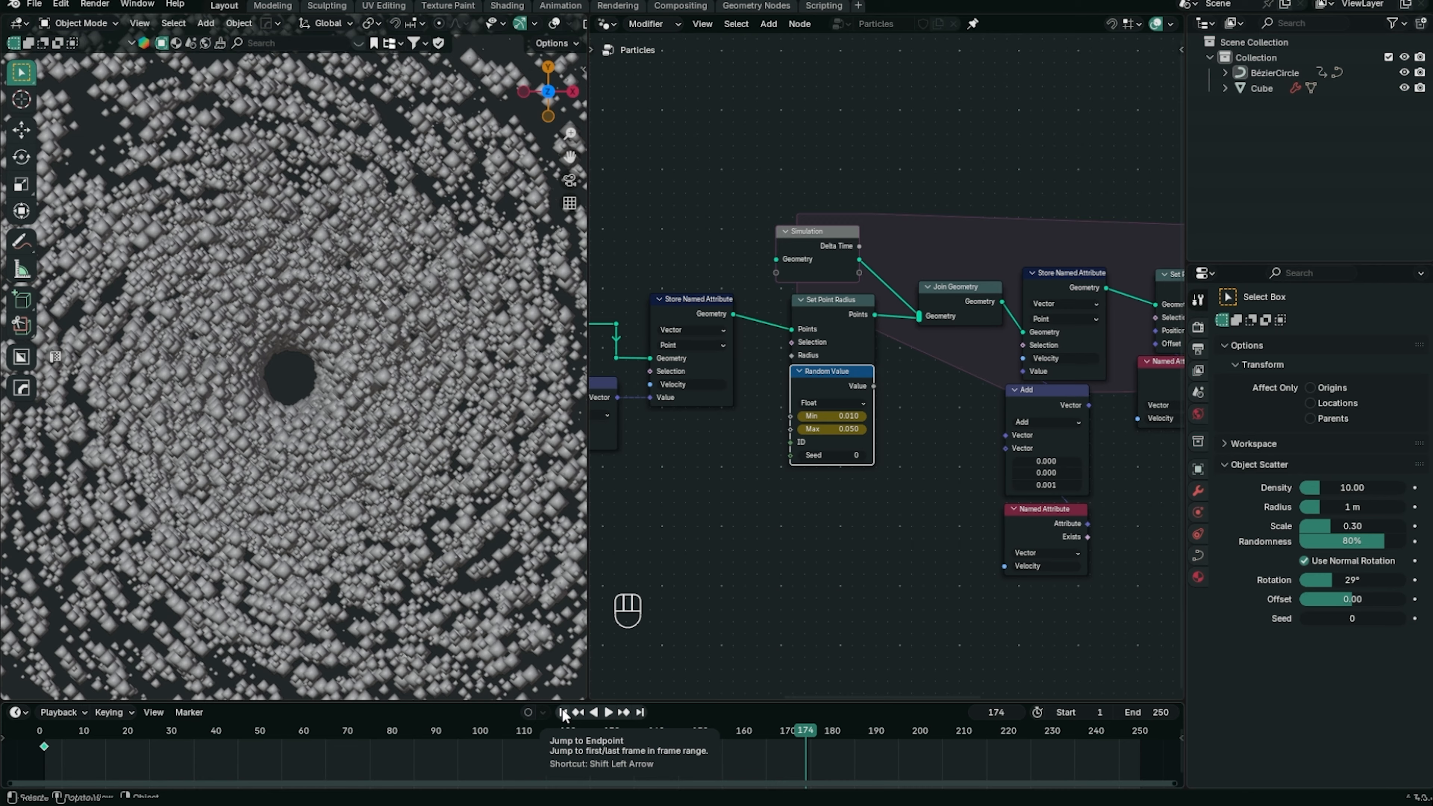
{"action": "key", "text": "space"}
{"action": "left_click", "coordinate": [564, 713]}
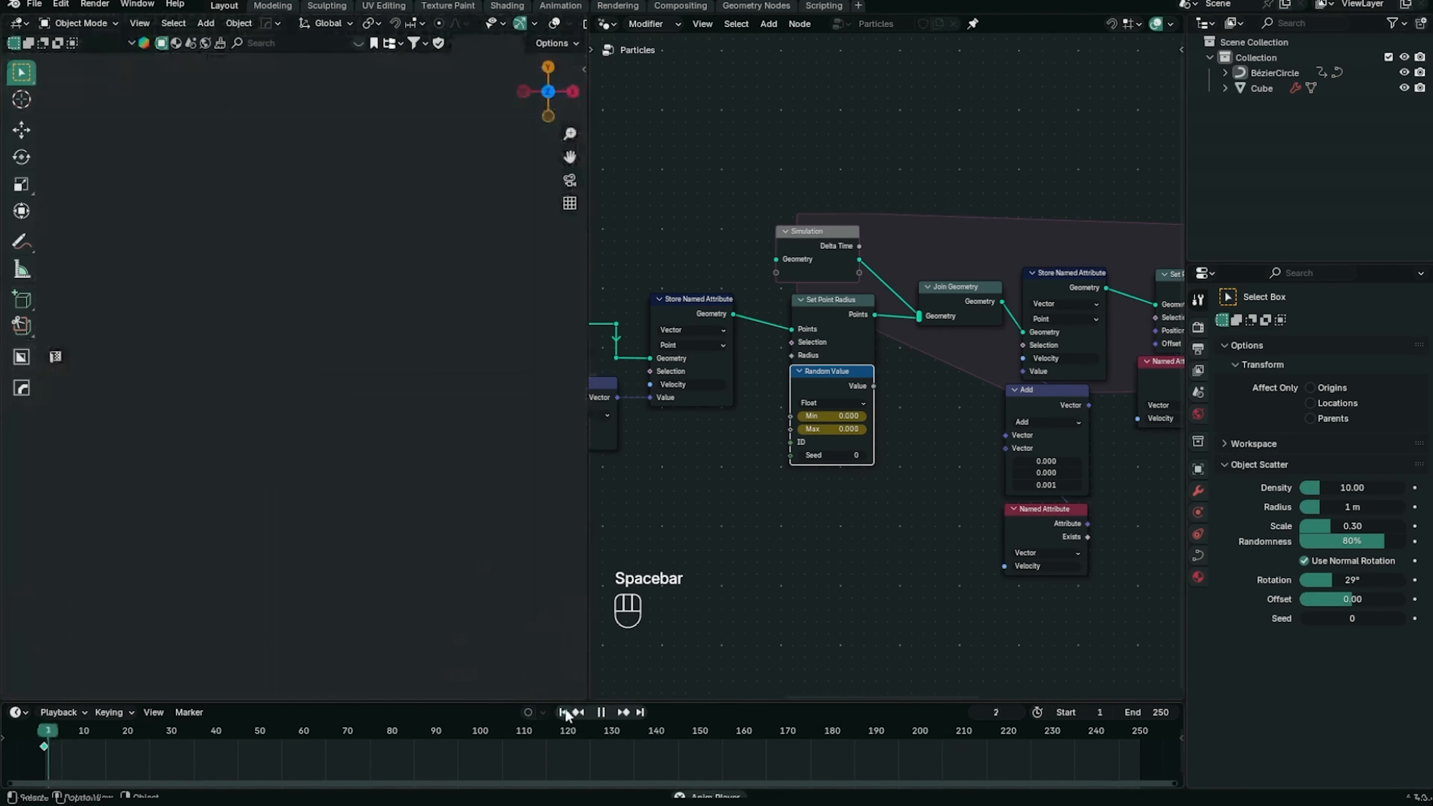
{"action": "left_click", "coordinate": [565, 712]}
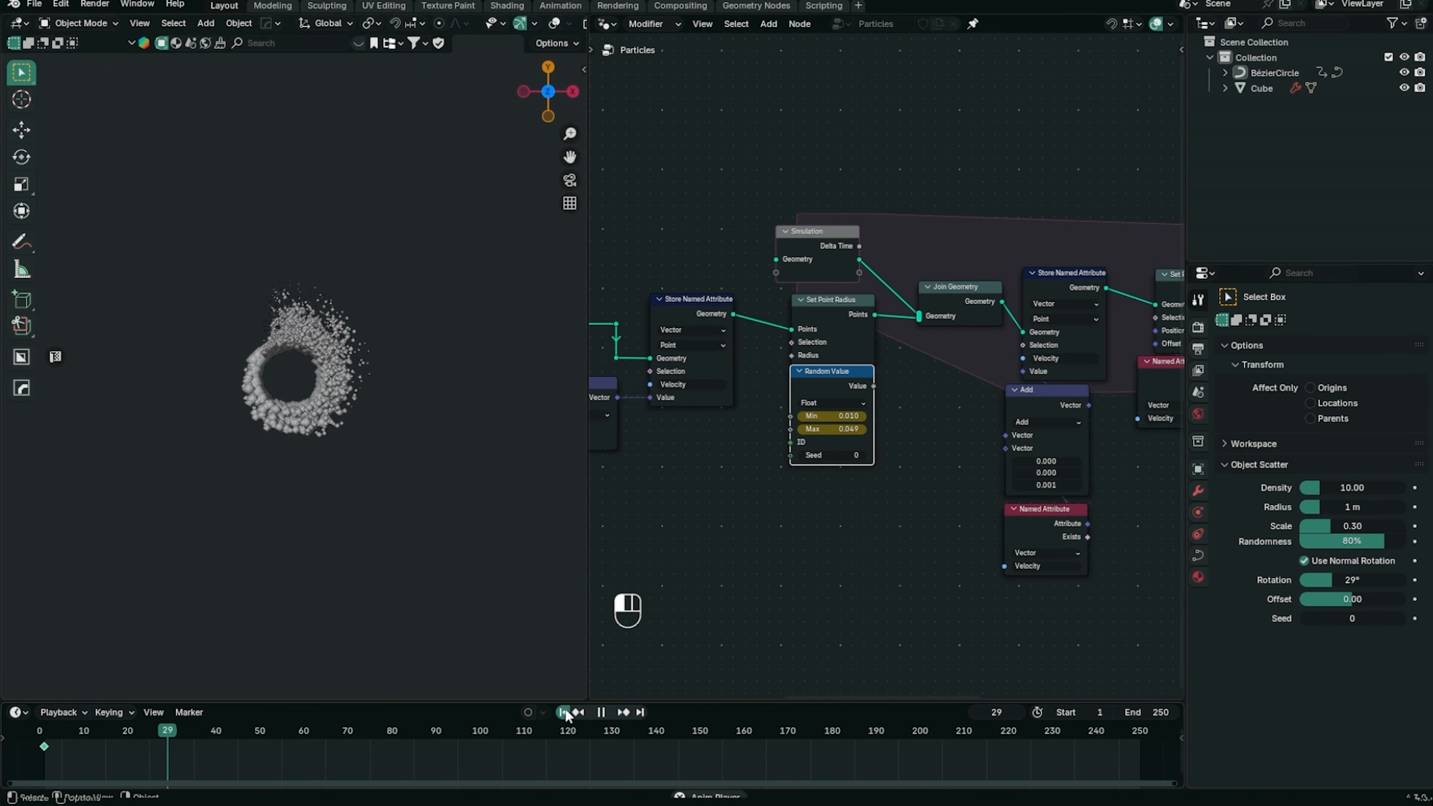
Replay the particle simulation from the first frame, then stop it and return to frame 1
{"action": "left_click", "coordinate": [564, 712]}
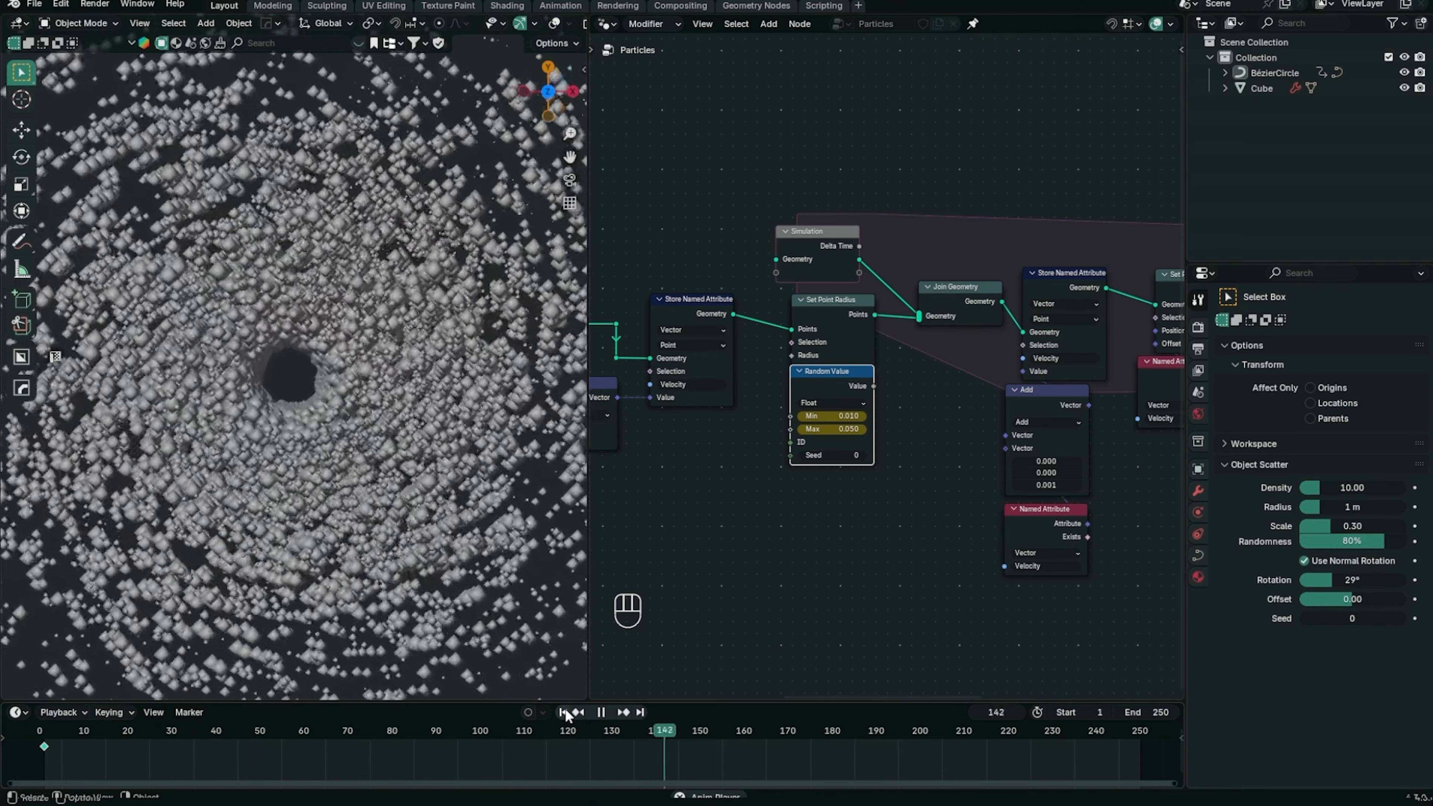
{"action": "key", "text": "space"}
{"action": "left_click", "coordinate": [566, 711]}
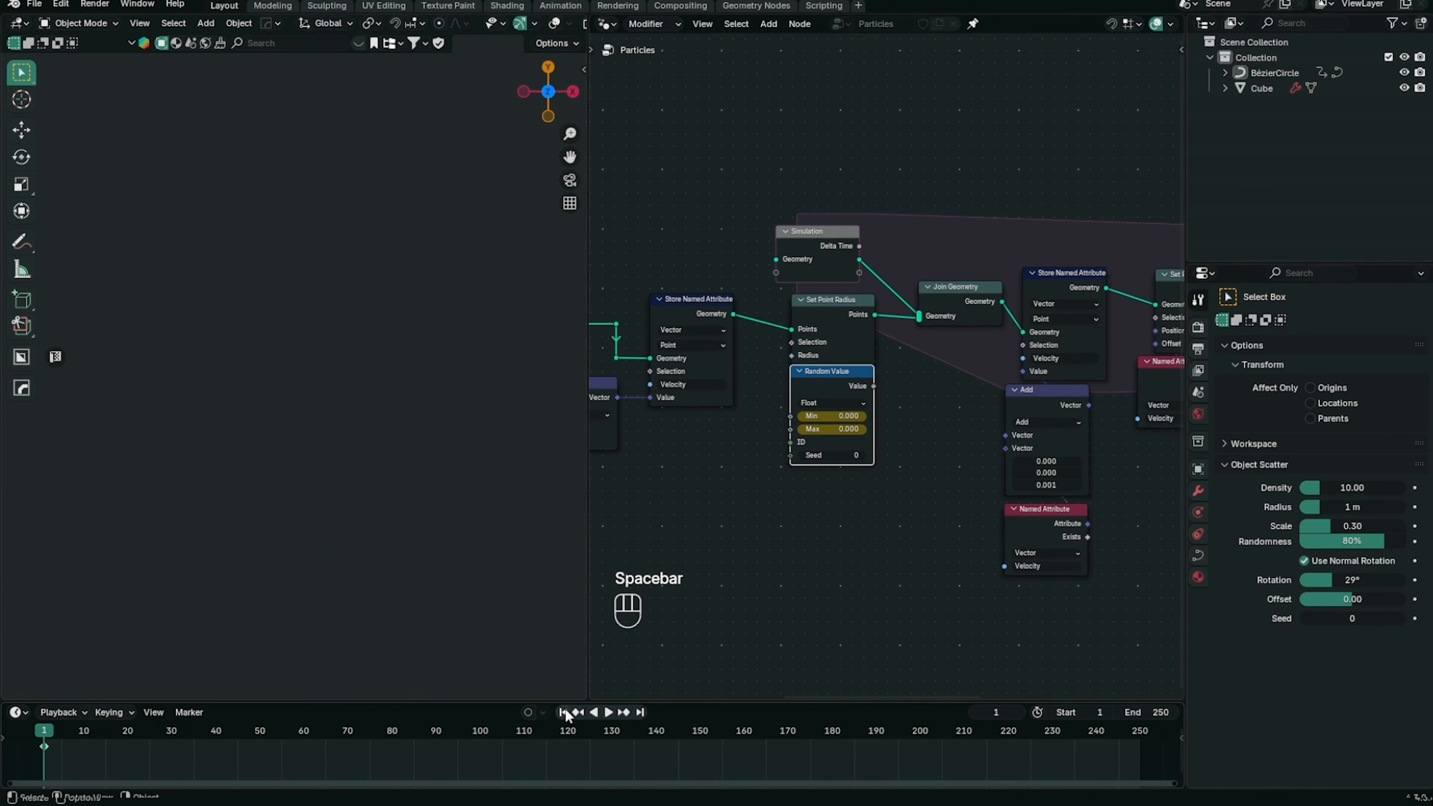
Enlarge the timeline area upward, reveal its channel list and set the current frame to 1
{"action": "scroll", "coordinate": [720, 555], "scroll_direction": "down", "scroll_amount": 1}
{"action": "middle_click_drag", "start_coordinate": [720, 554], "coordinate": [1019, 411]}
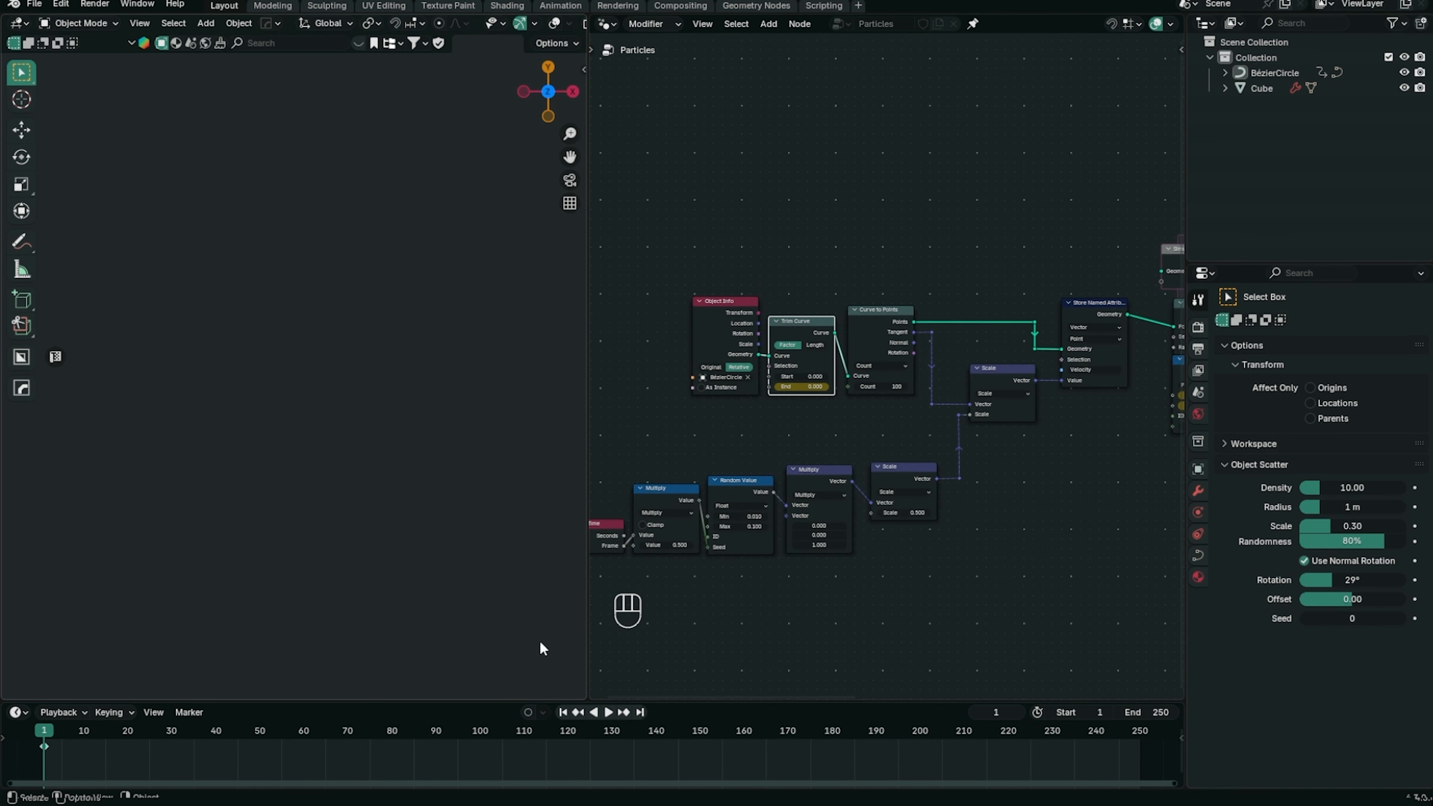
{"action": "left_click_drag", "start_coordinate": [512, 703], "coordinate": [521, 620]}
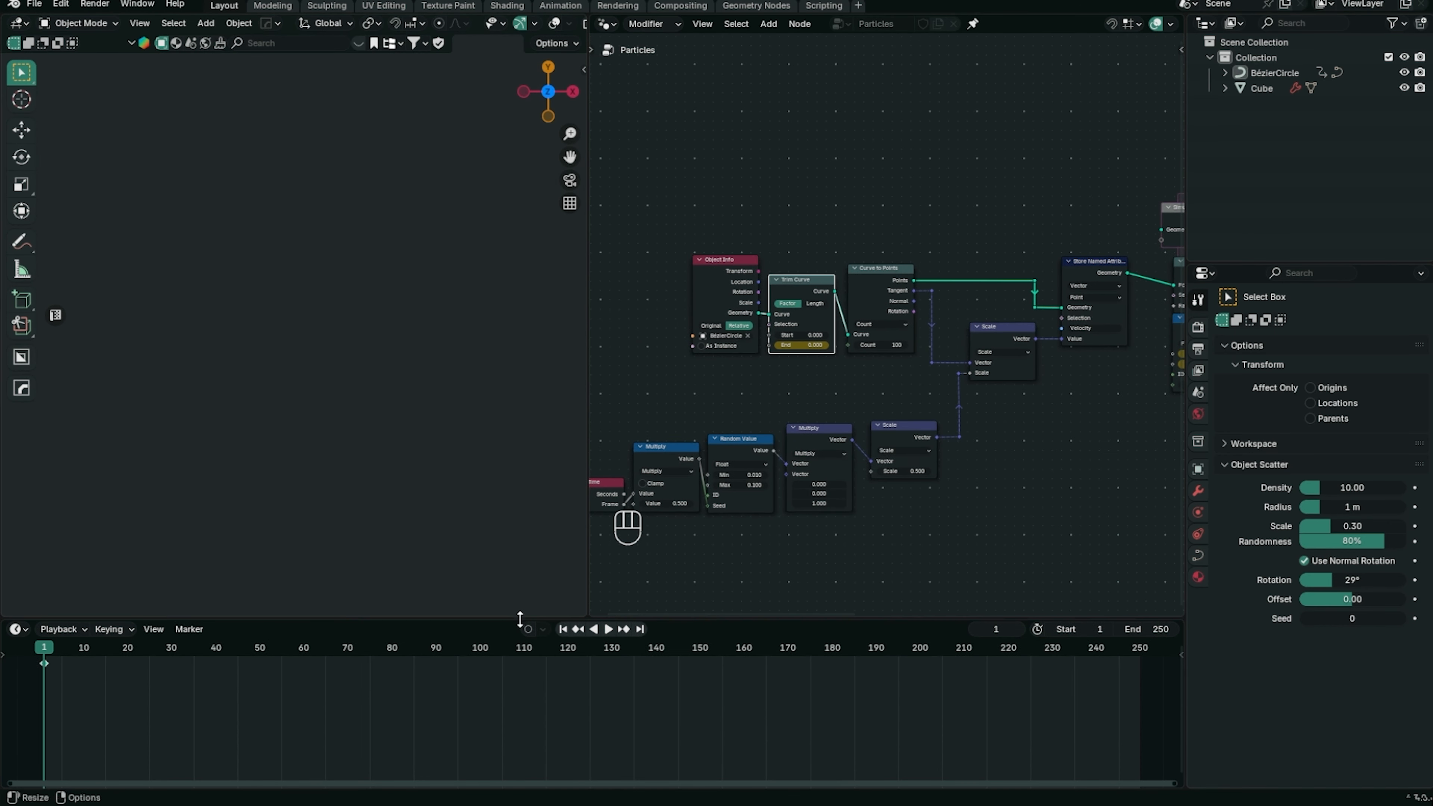
{"action": "left_click", "coordinate": [6, 655]}
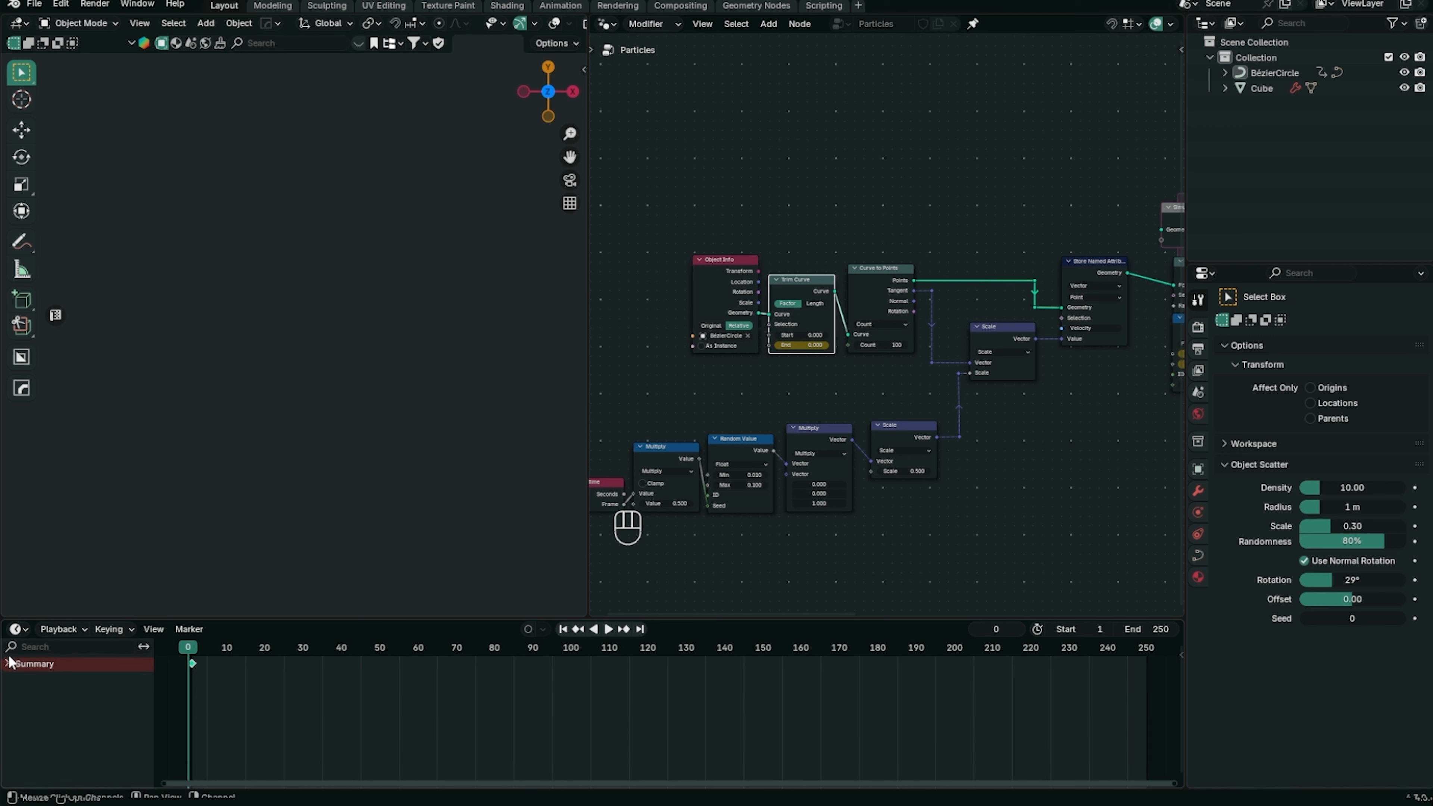
{"action": "left_click", "coordinate": [193, 649]}
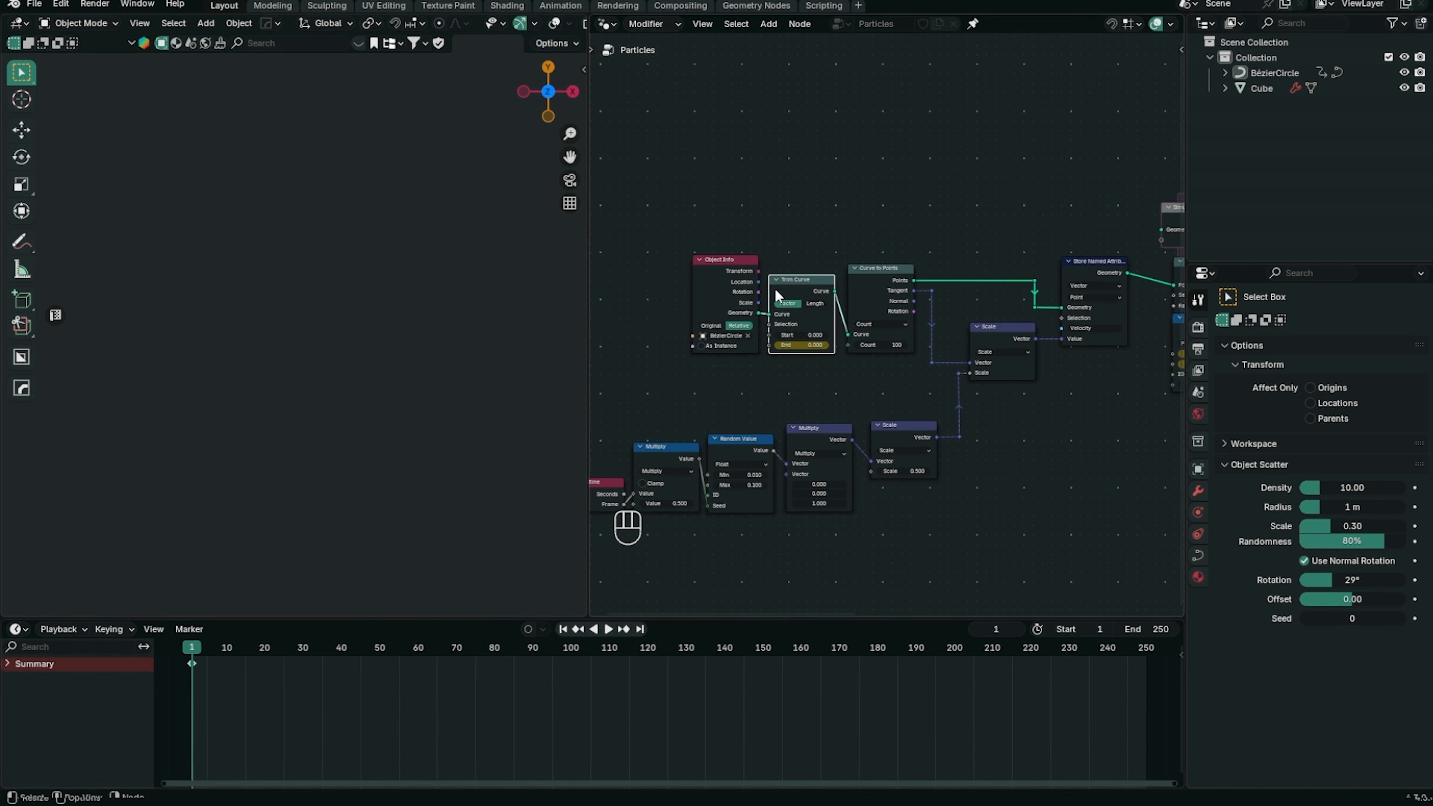
Select the Bézier circle, check the Trim Curve node's keyframes in the timeline, and play the simulation up to frame 31
{"action": "left_click", "coordinate": [837, 198]}
{"action": "left_click", "coordinate": [1272, 72]}
{"action": "left_click", "coordinate": [805, 303]}
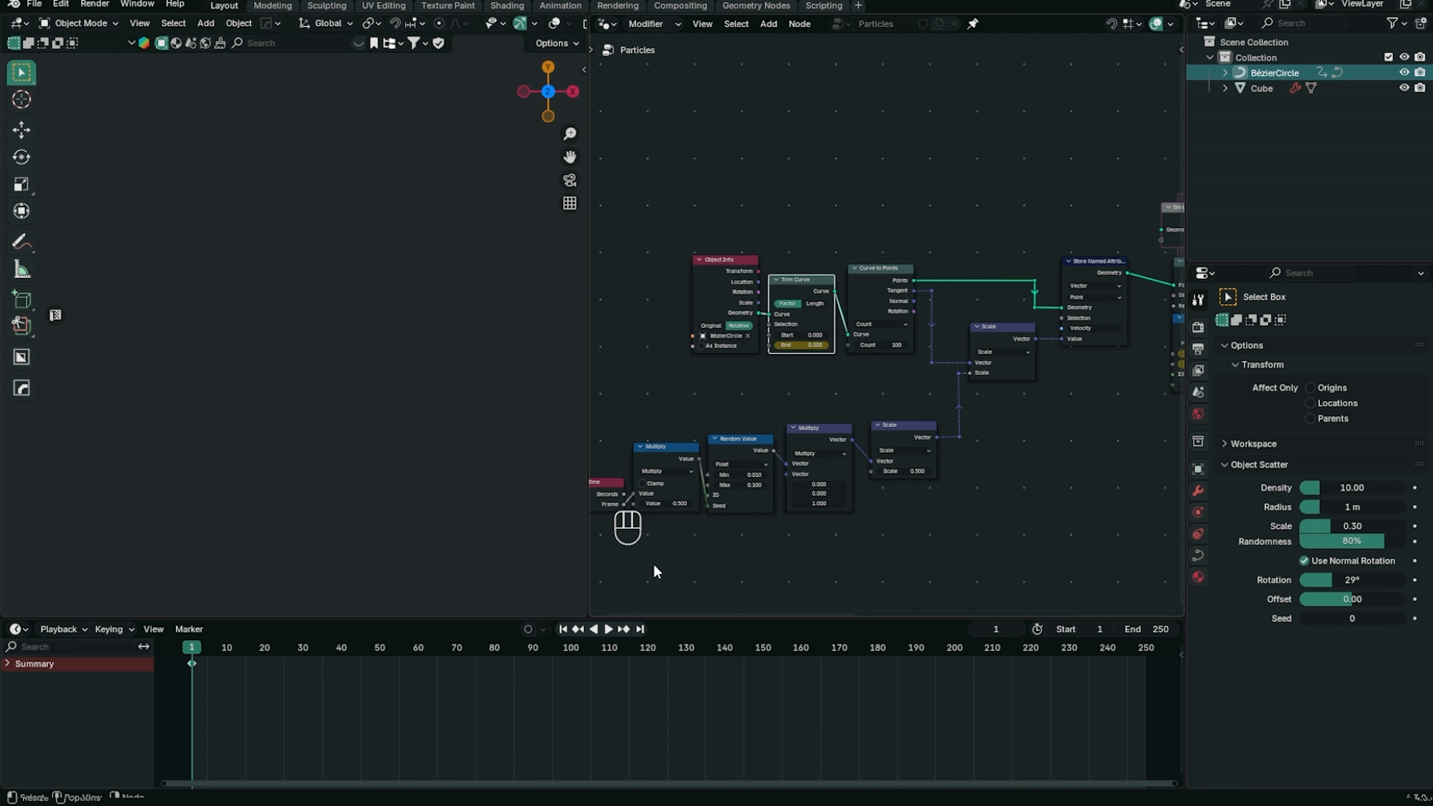
{"action": "key", "text": "space"}
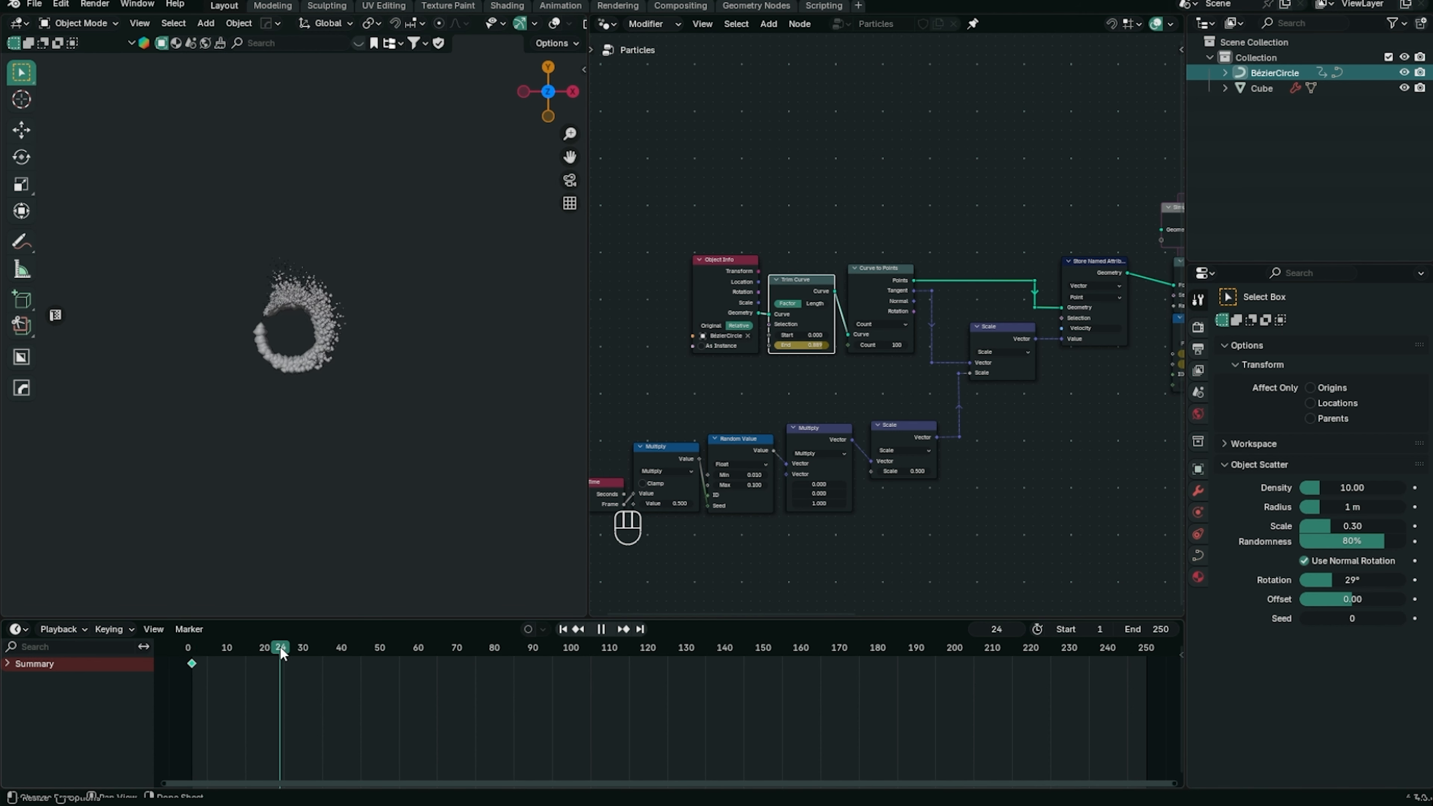
{"action": "mouse_move", "coordinate": [281, 648]}
{"action": "left_mouse_down"}
{"action": "mouse_move", "coordinate": [314, 647]}
{"action": "mouse_move", "coordinate": [257, 649]}
{"action": "mouse_move", "coordinate": [318, 655]}
{"action": "mouse_move", "coordinate": [256, 653]}
{"action": "mouse_move", "coordinate": [325, 661]}
{"action": "mouse_move", "coordinate": [306, 658]}
{"action": "left_mouse_up"}
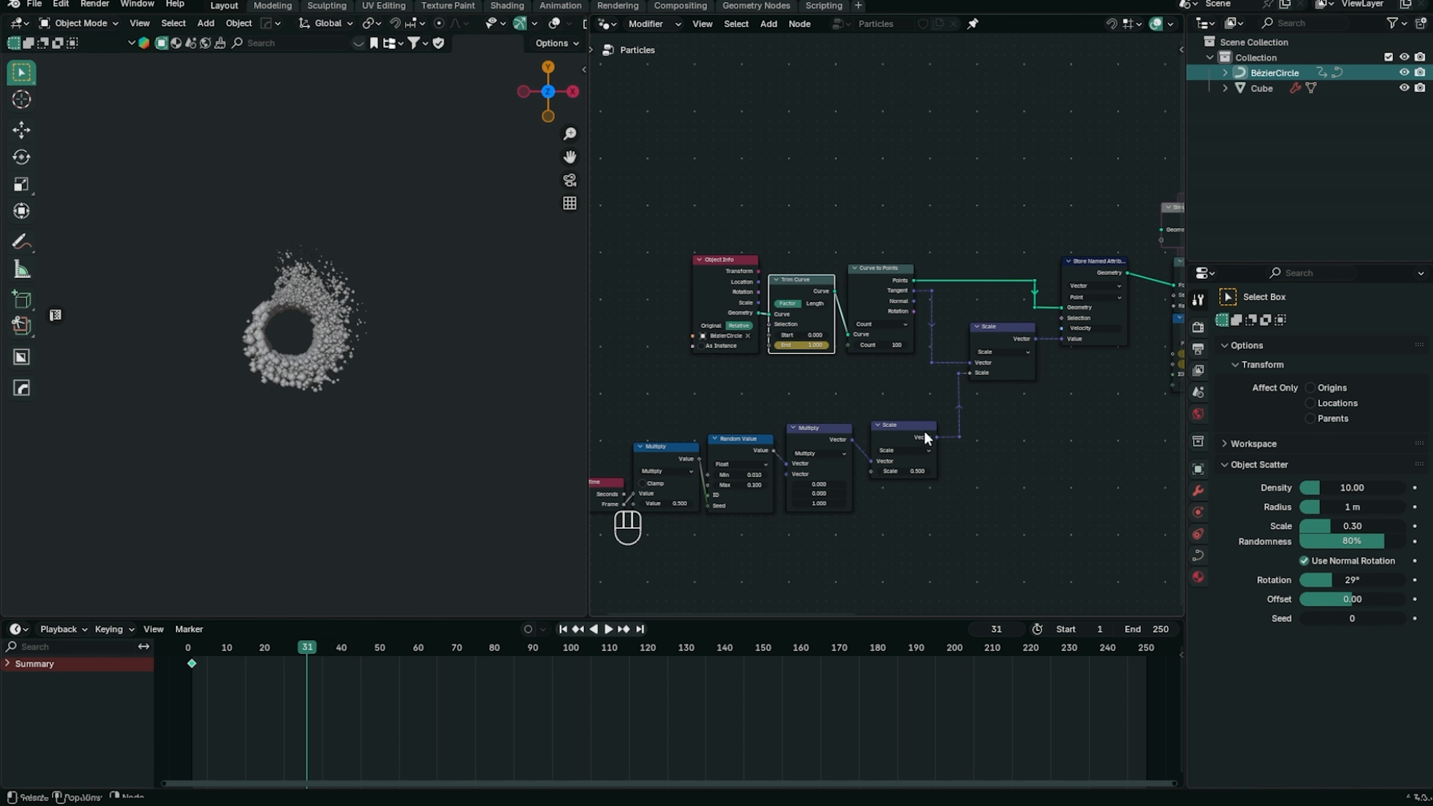
Select the Random Value node under Set Point Radius and set the current frame to 30
{"action": "middle_click_drag", "start_coordinate": [919, 373], "coordinate": [624, 370]}
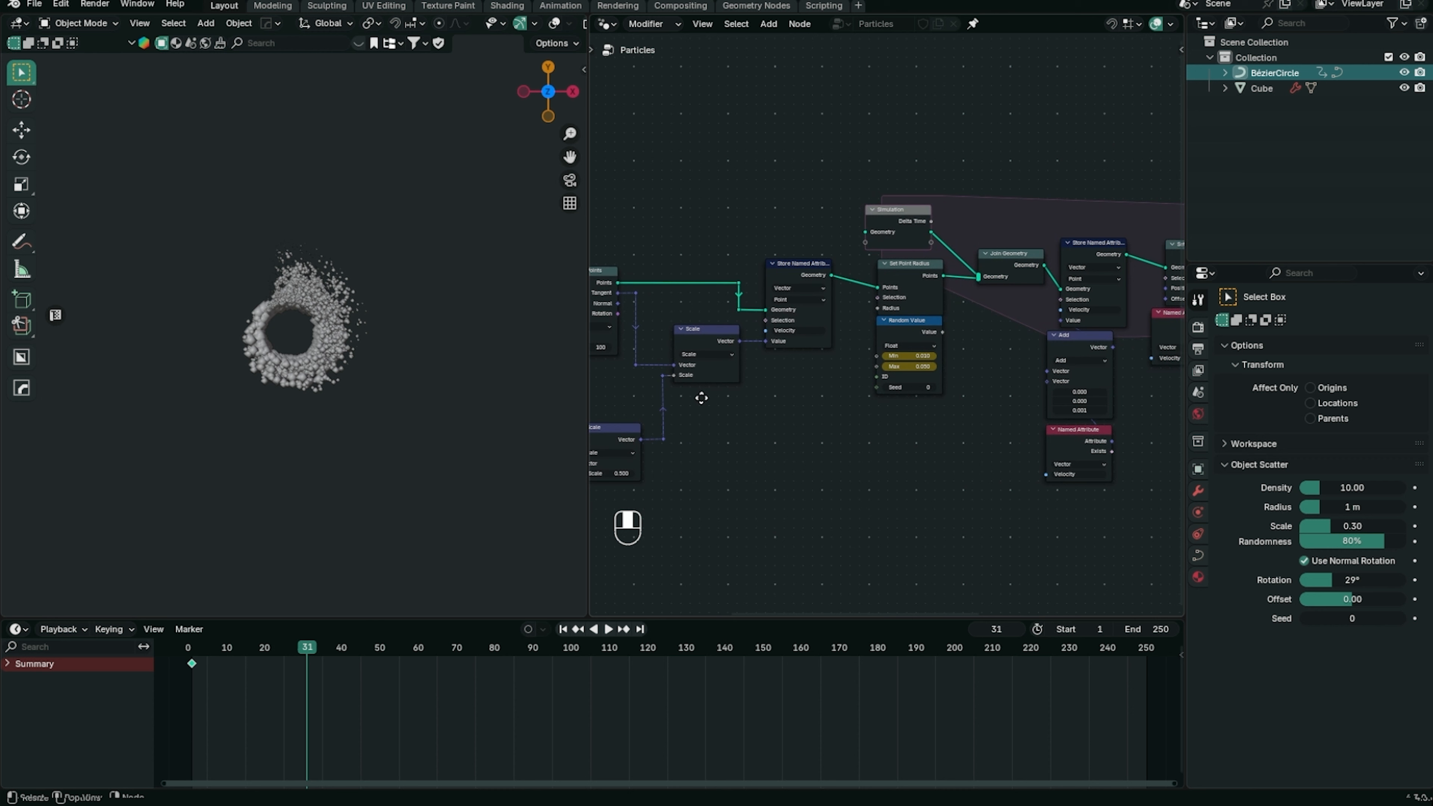
{"action": "left_click", "coordinate": [911, 322]}
{"action": "right_click", "coordinate": [910, 322]}
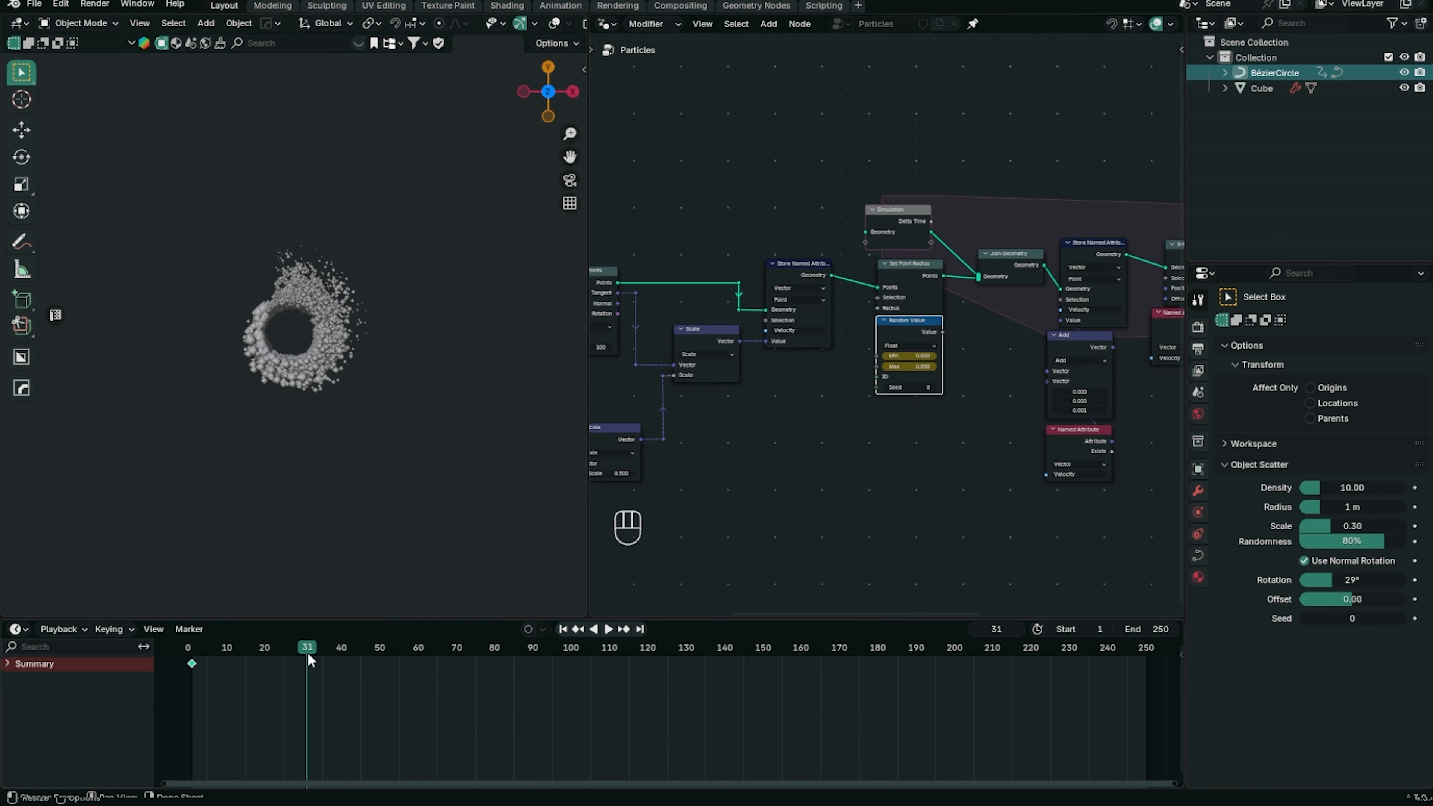
{"action": "mouse_move", "coordinate": [308, 653]}
{"action": "left_mouse_down"}
{"action": "mouse_move", "coordinate": [291, 651]}
{"action": "mouse_move", "coordinate": [306, 651]}
{"action": "left_mouse_up"}
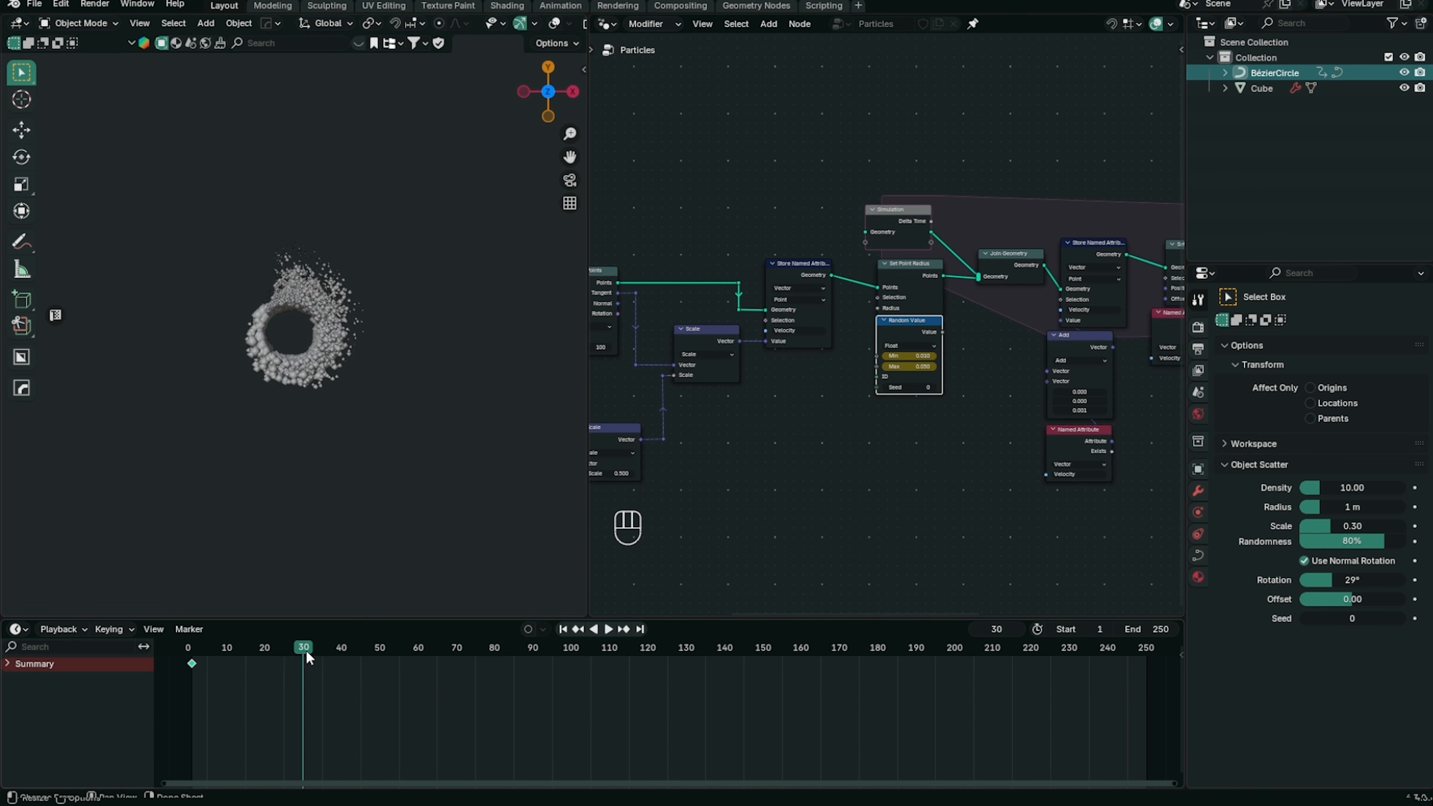
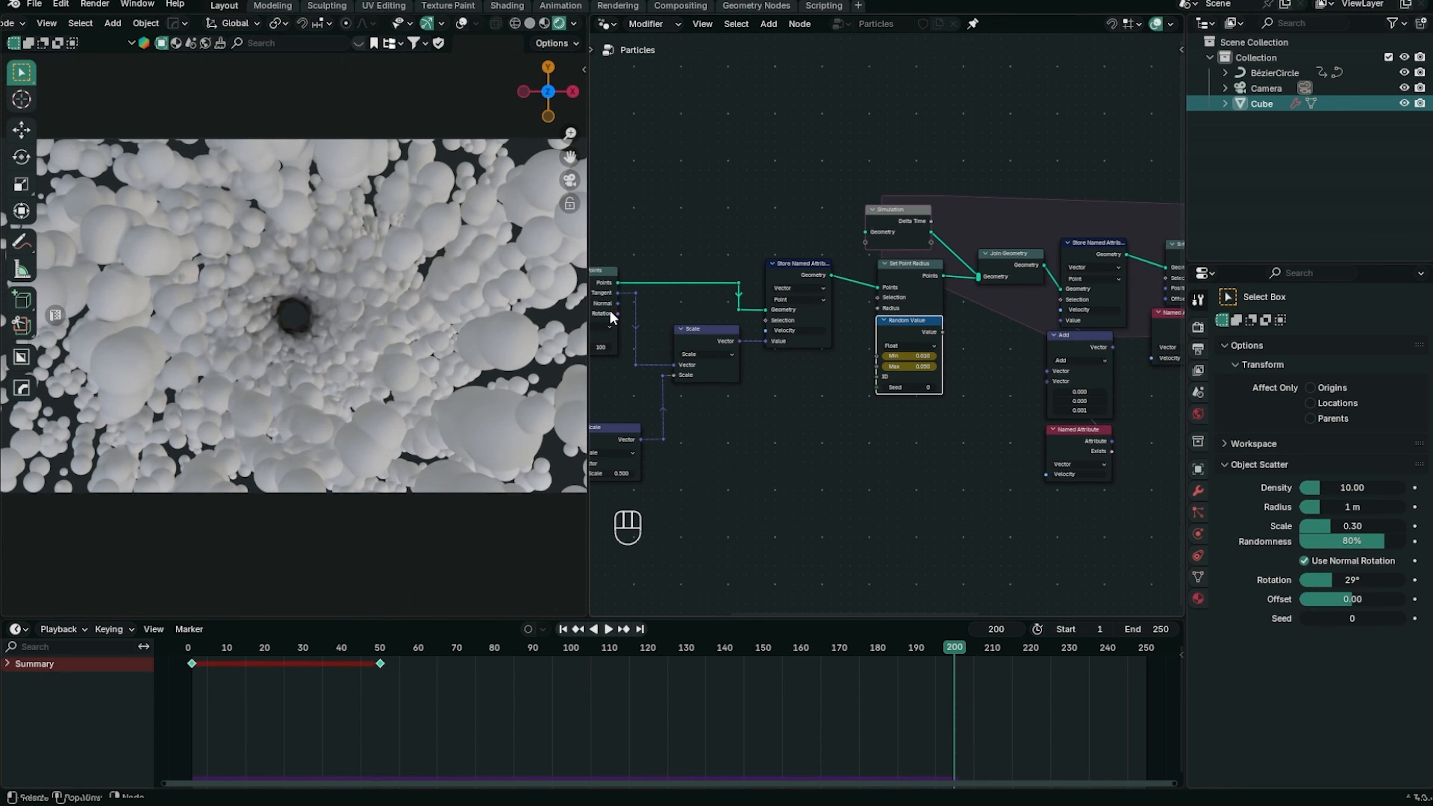
Replay the rendered particle animation through the camera from the first frame and pause at frame 231
{"action": "key", "text": "space"}
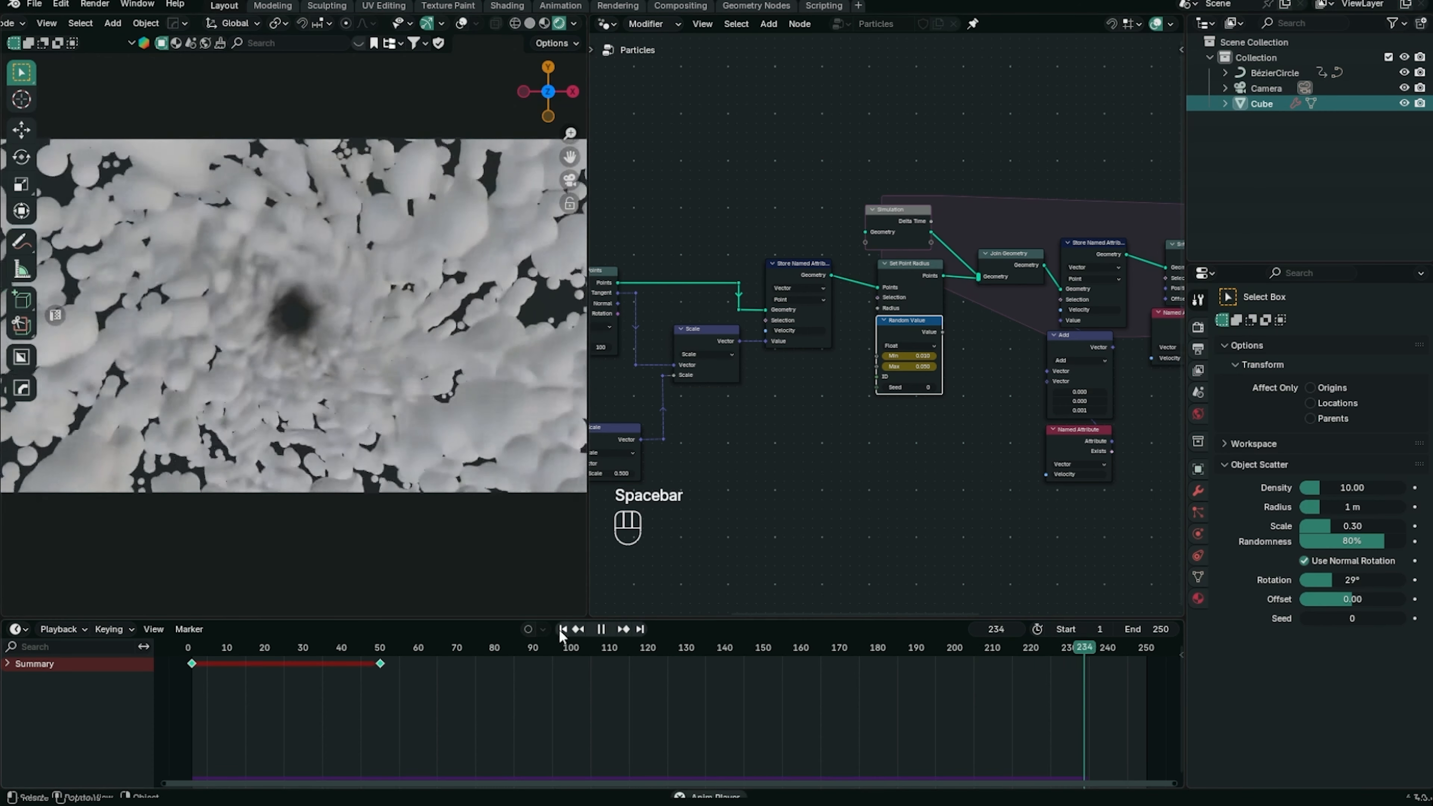
{"action": "left_click", "coordinate": [564, 629]}
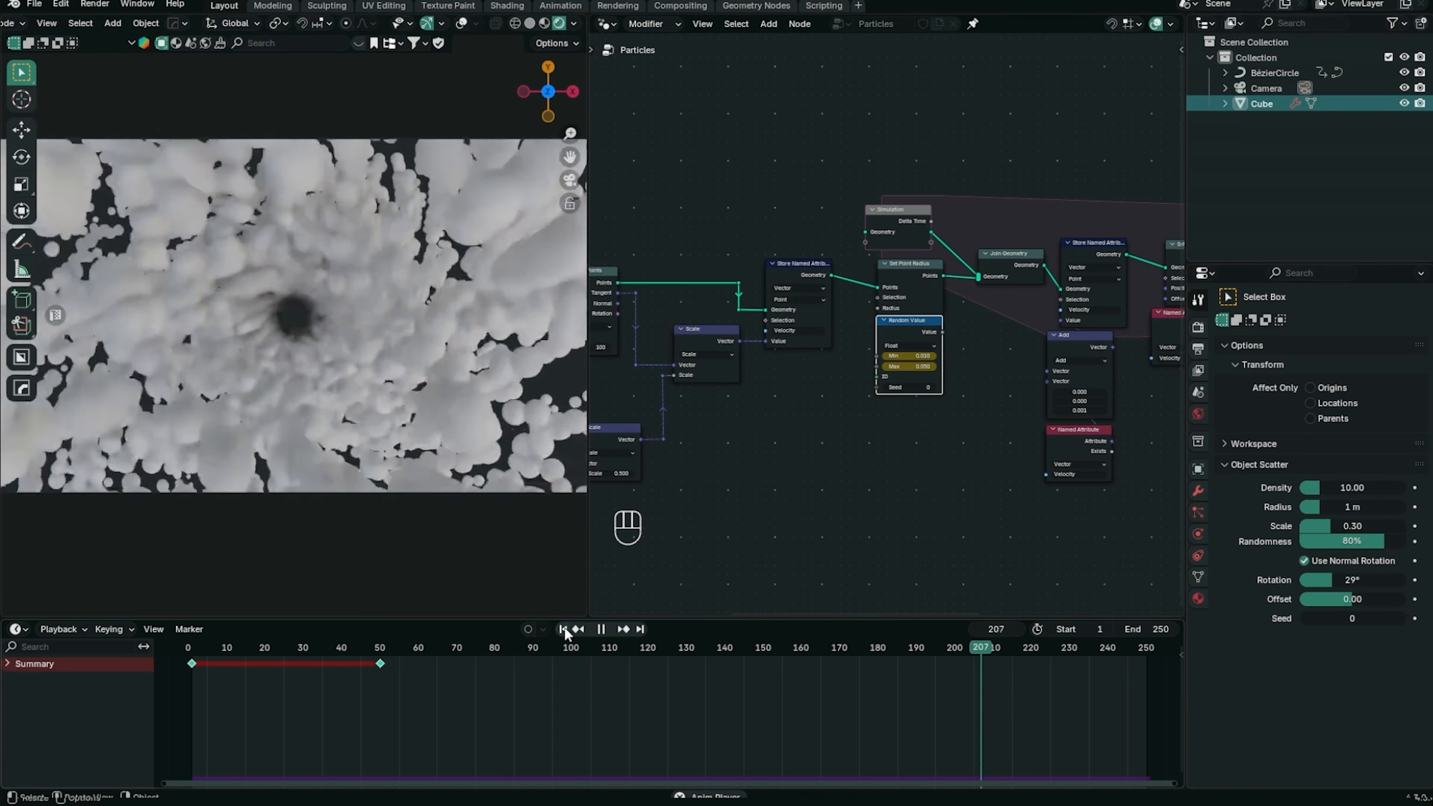
{"action": "key", "text": "space"}
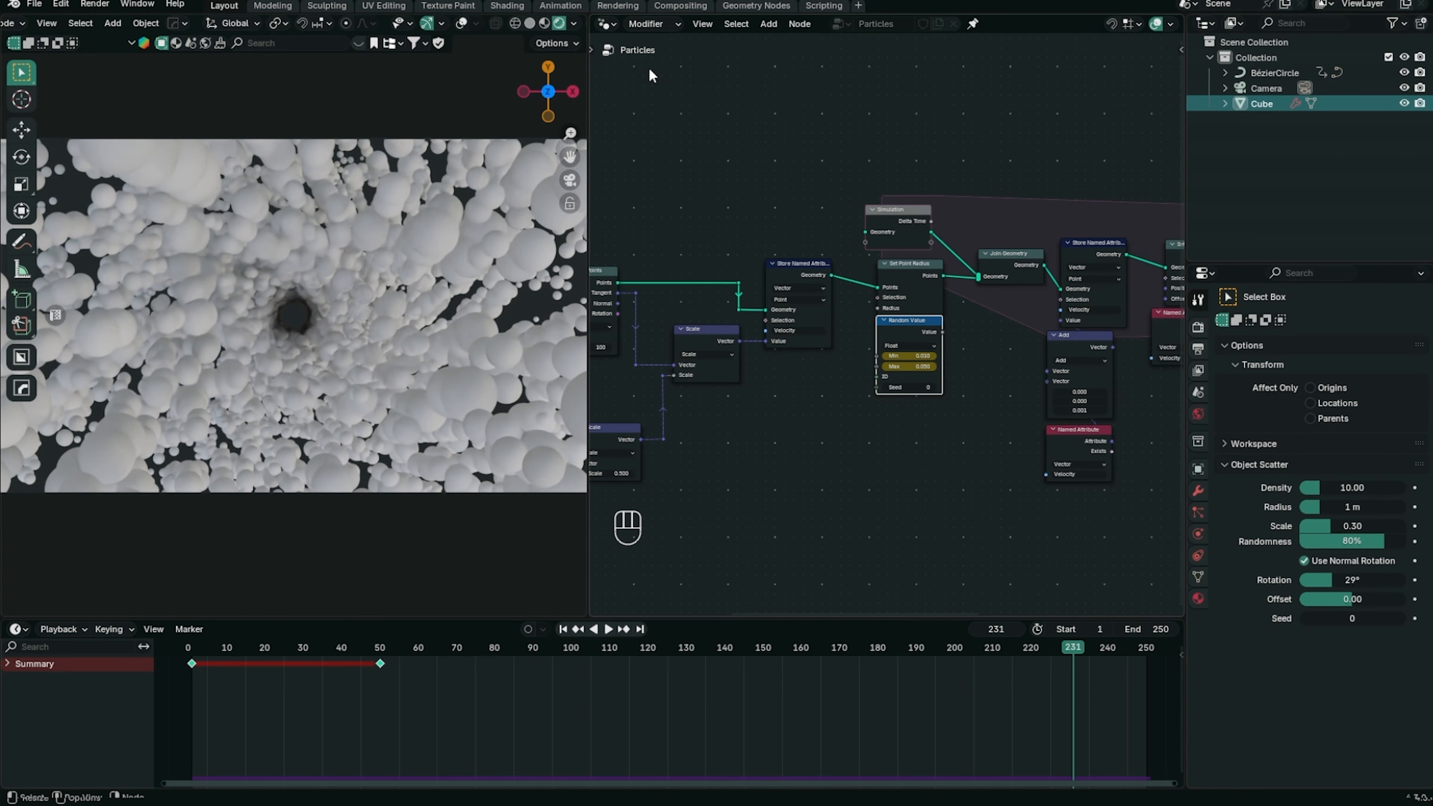
Move Group Output farther from the simulation zone and place the Simulation output close beside Delete Geometry
{"action": "scroll", "coordinate": [846, 288], "scroll_direction": "down", "scroll_amount": 5}
{"action": "middle_click_drag", "start_coordinate": [1060, 368], "coordinate": [699, 367]}
{"action": "middle_click_drag", "start_coordinate": [990, 330], "coordinate": [800, 363]}
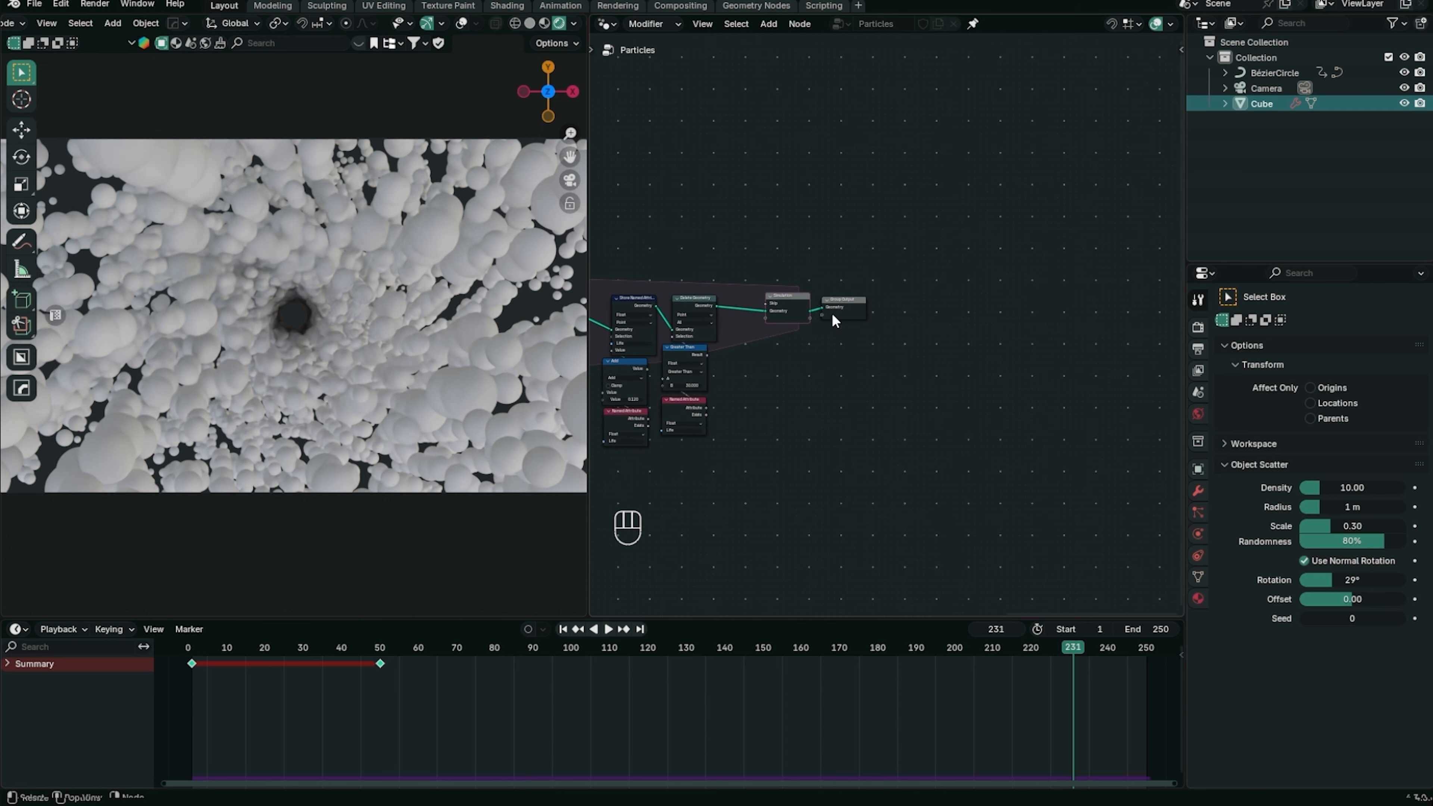
{"action": "left_click_drag", "start_coordinate": [844, 301], "coordinate": [960, 303]}
{"action": "left_click_drag", "start_coordinate": [788, 297], "coordinate": [745, 300]}
Shift the Add, Greater Than and two Named Attribute nodes along X to align beneath Store Named Attribute and Delete Geometry
{"action": "scroll", "coordinate": [875, 367], "scroll_direction": "up", "scroll_amount": 2}
{"action": "left_click_drag", "start_coordinate": [857, 330], "coordinate": [641, 492]}
{"action": "key", "text": "g"}
{"action": "key", "text": "x"}
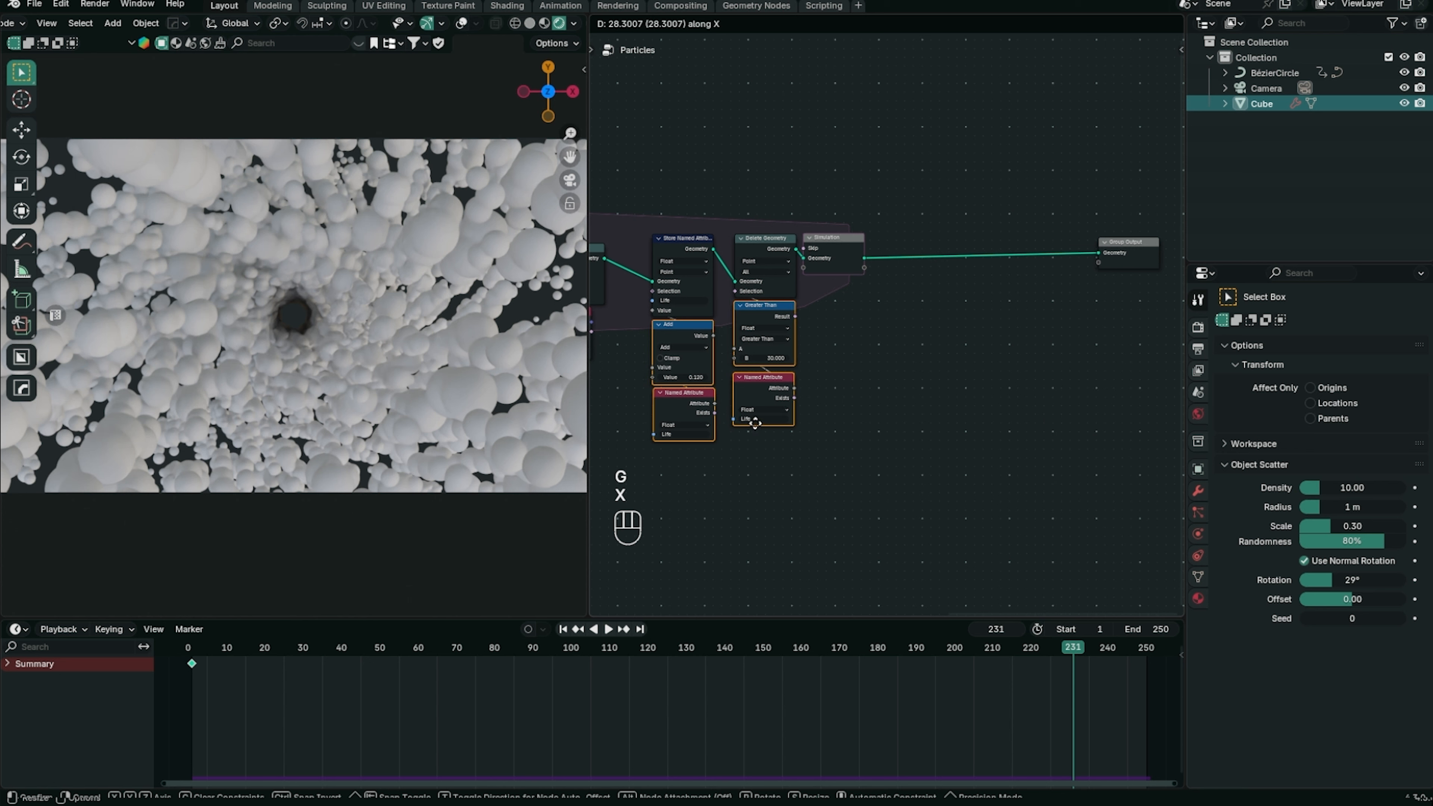
{"action": "left_click", "coordinate": [754, 422]}
Insert a Set Material node between the Simulation output and Group Output and choose Material in it
{"action": "scroll", "coordinate": [959, 361], "scroll_direction": "up", "scroll_amount": 1}
{"action": "middle_click_drag", "start_coordinate": [972, 358], "coordinate": [804, 436]}
{"action": "left_click", "coordinate": [880, 232]}
{"action": "middle_click_drag", "start_coordinate": [847, 276], "coordinate": [919, 261]}
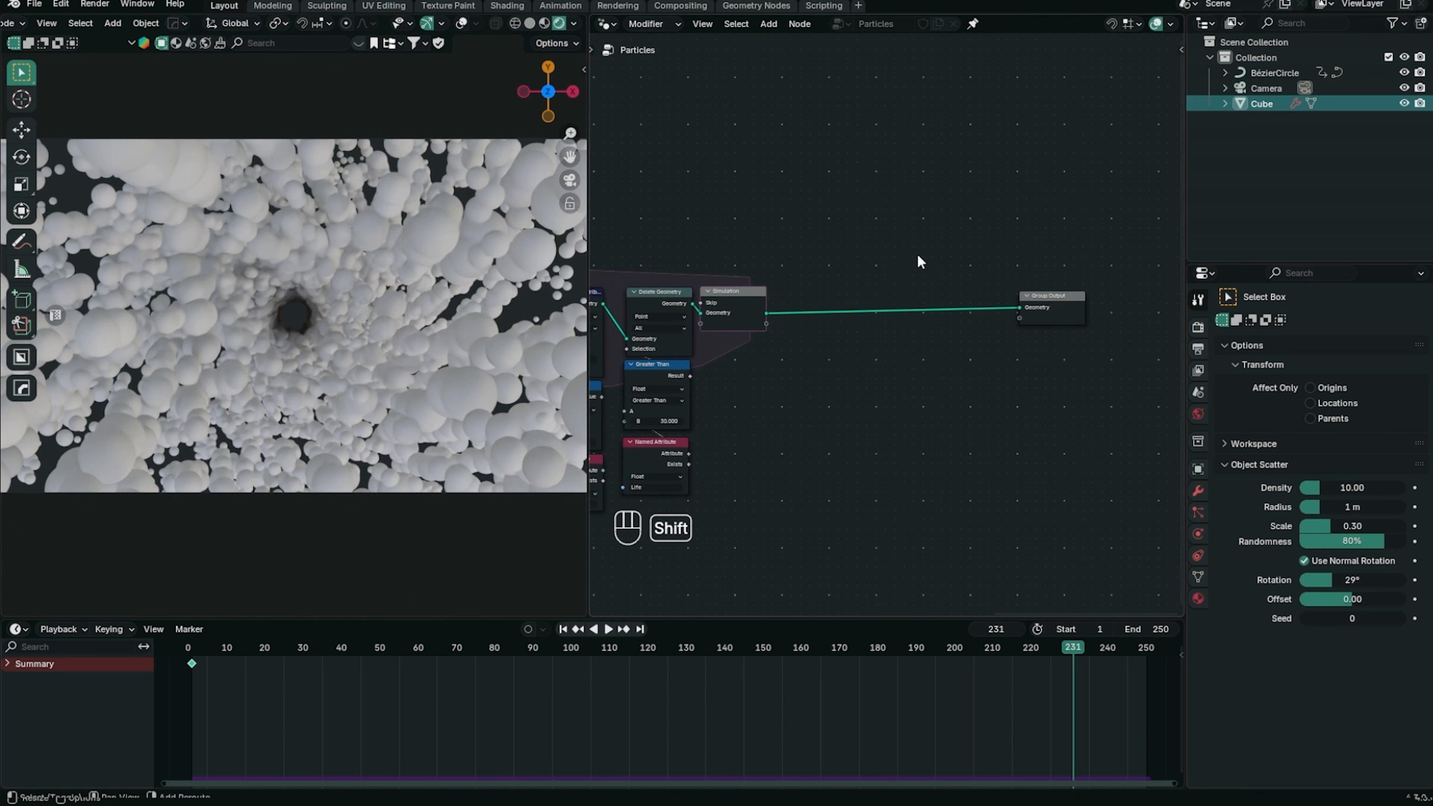
{"action": "key", "text": "shift+a"}
{"action": "left_click", "coordinate": [921, 254]}
{"action": "type", "text": "set material"}
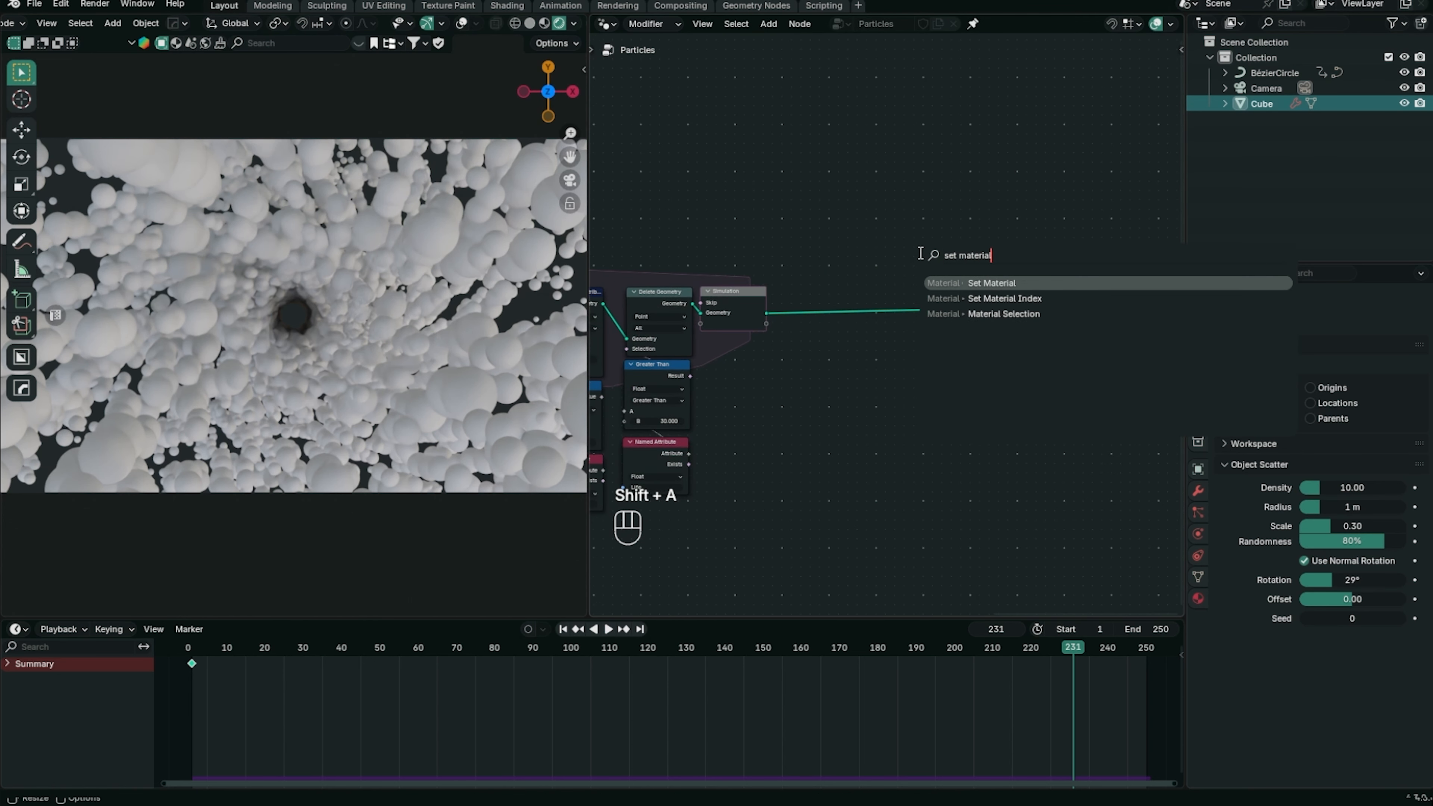
{"action": "key", "text": "Return"}
{"action": "left_click", "coordinate": [882, 300]}
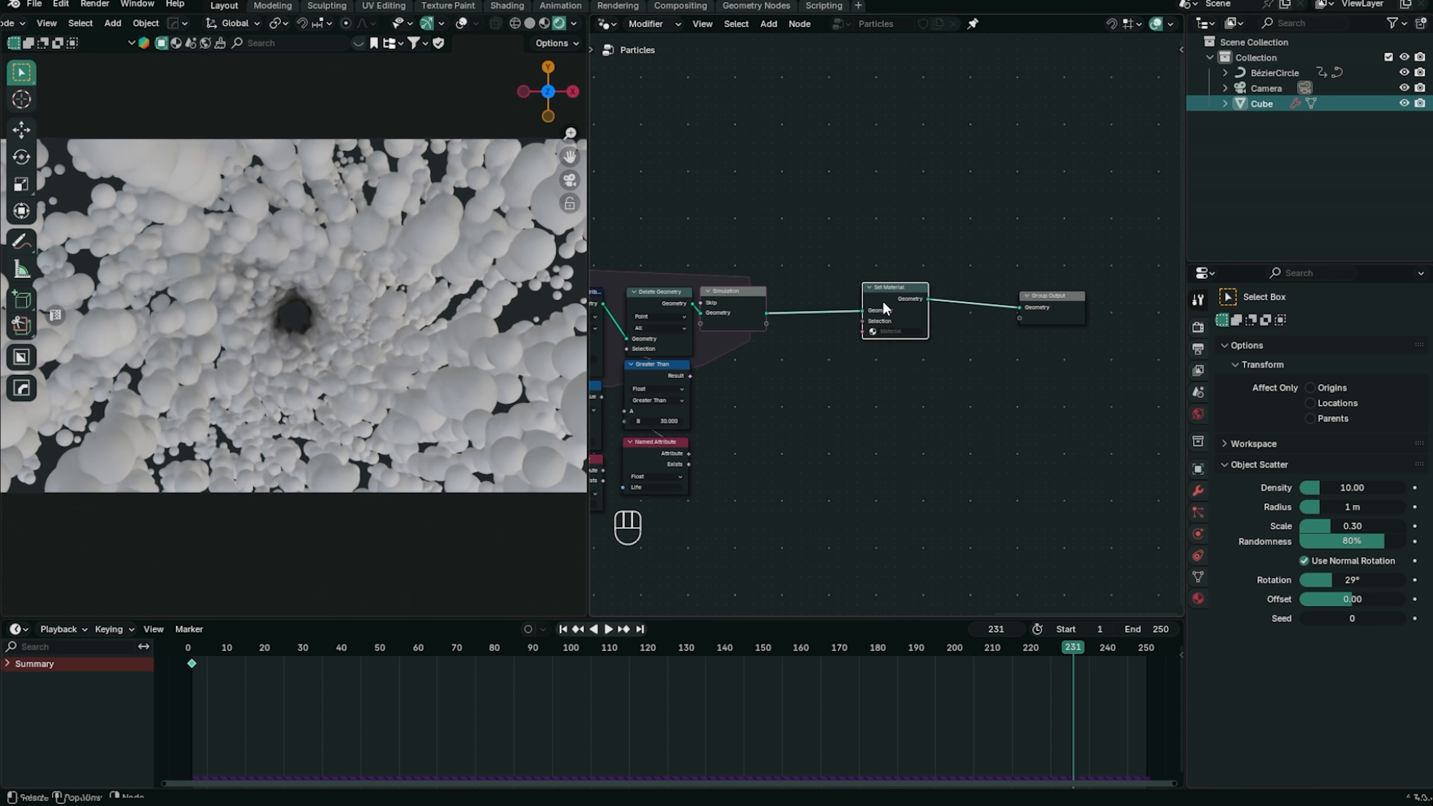
{"action": "scroll", "coordinate": [892, 328], "scroll_direction": "up", "scroll_amount": 2}
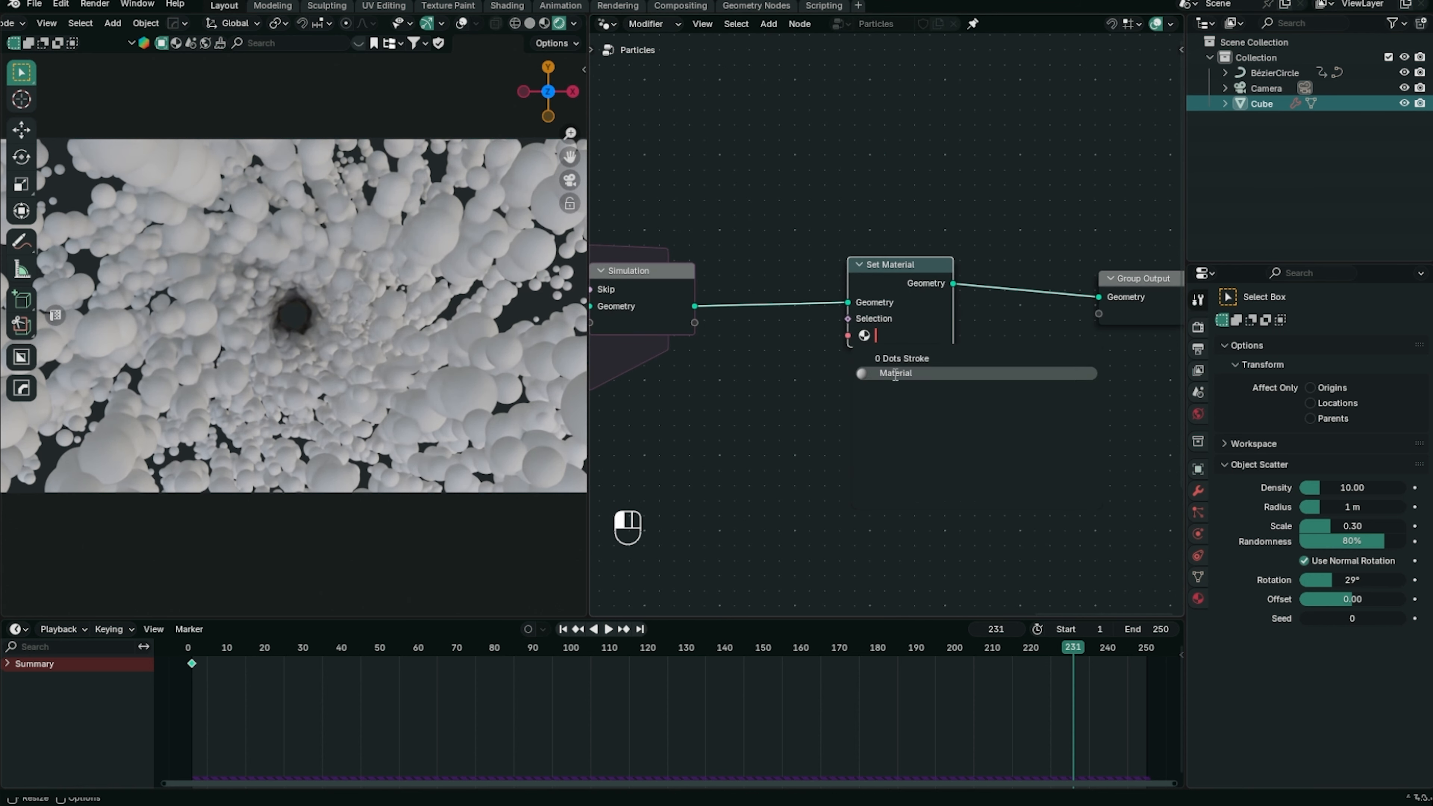
{"action": "left_click", "coordinate": [894, 373]}
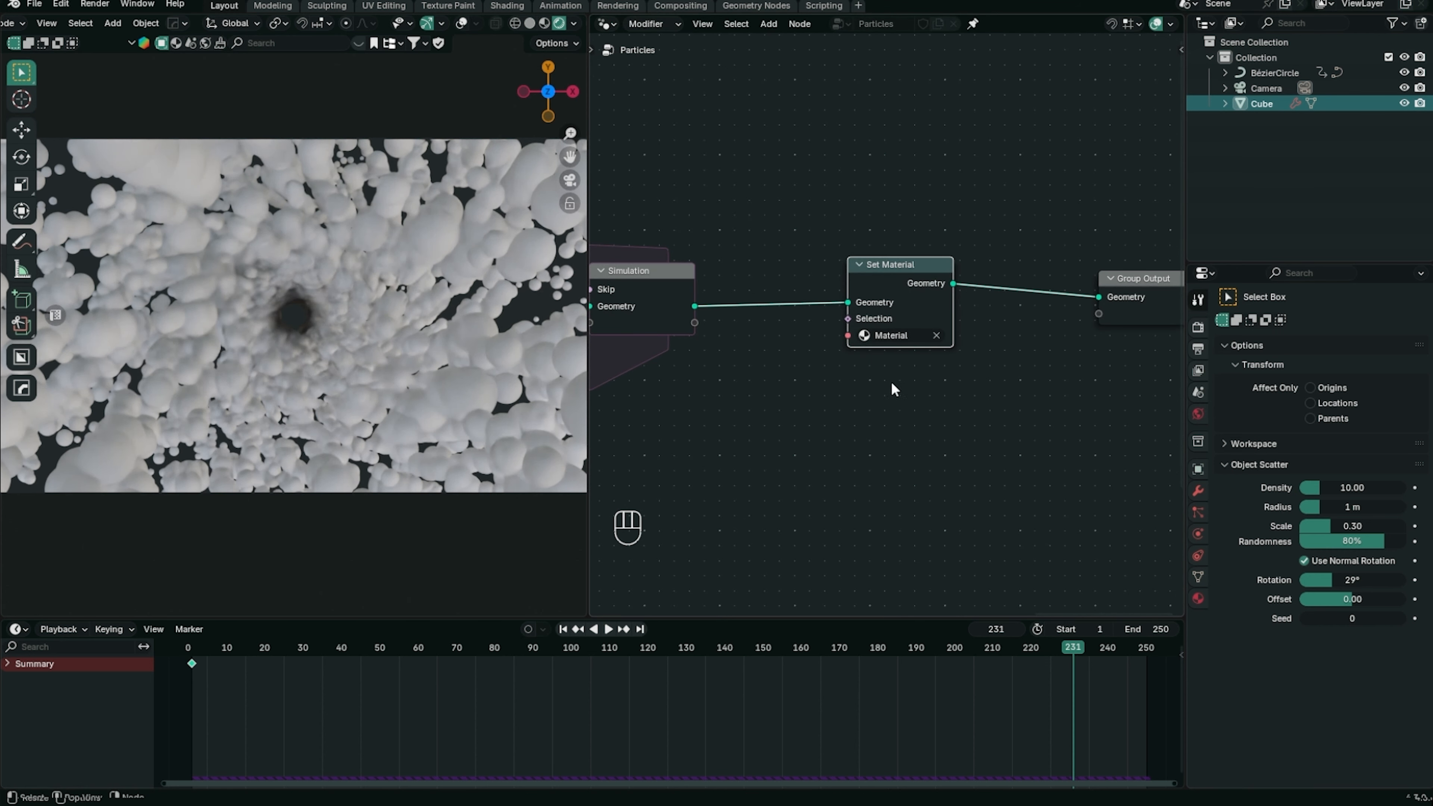
Split the timeline vertically at the viewport's edge and extend the geometry node editor down over the half below it
{"action": "right_click", "coordinate": [604, 619]}
{"action": "left_click", "coordinate": [586, 619]}
{"action": "left_click", "coordinate": [588, 624]}
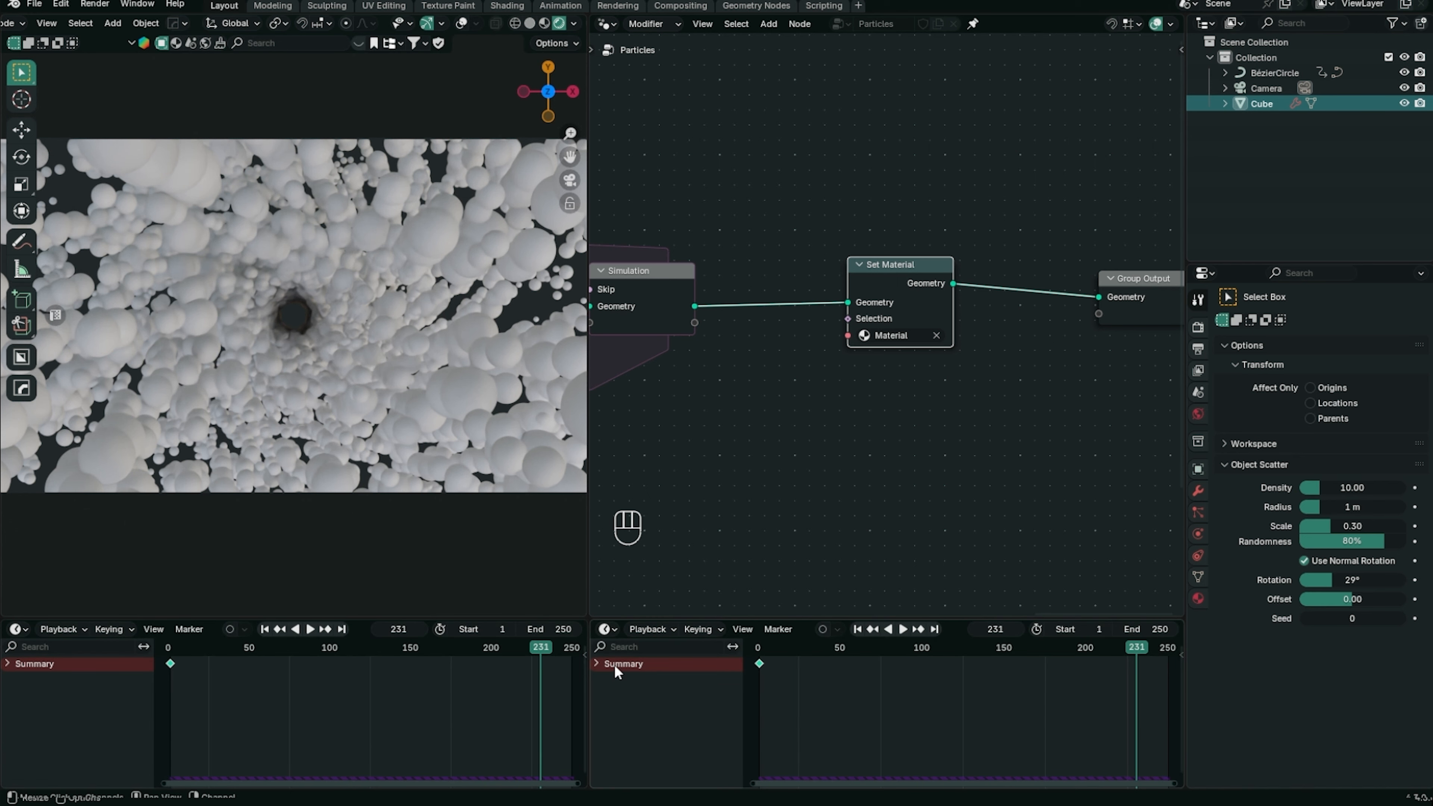
{"action": "right_click", "coordinate": [630, 618]}
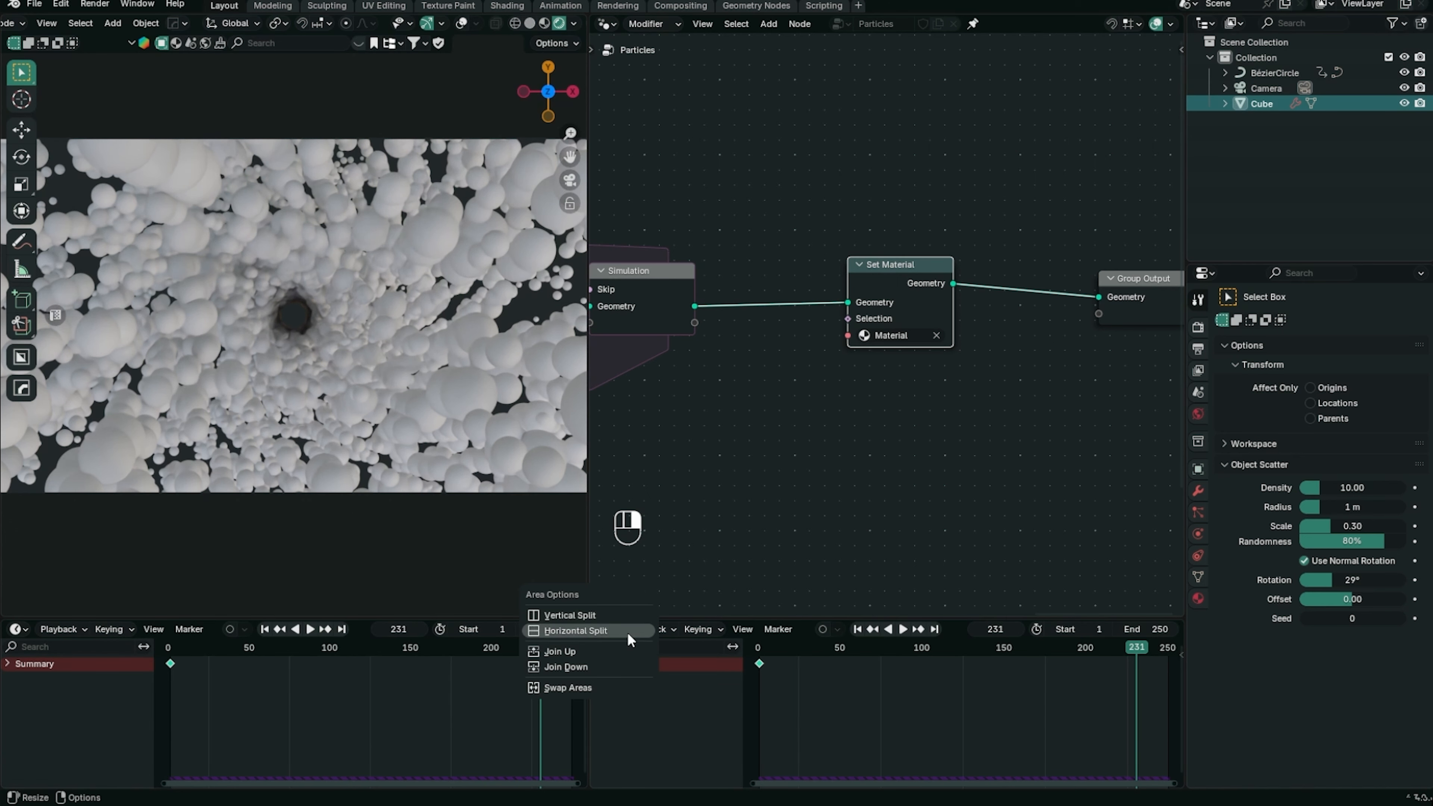
{"action": "left_click", "coordinate": [624, 666]}
Split the node editor horizontally into two halves and change the lower one to the Shader Editor
{"action": "right_click", "coordinate": [589, 586]}
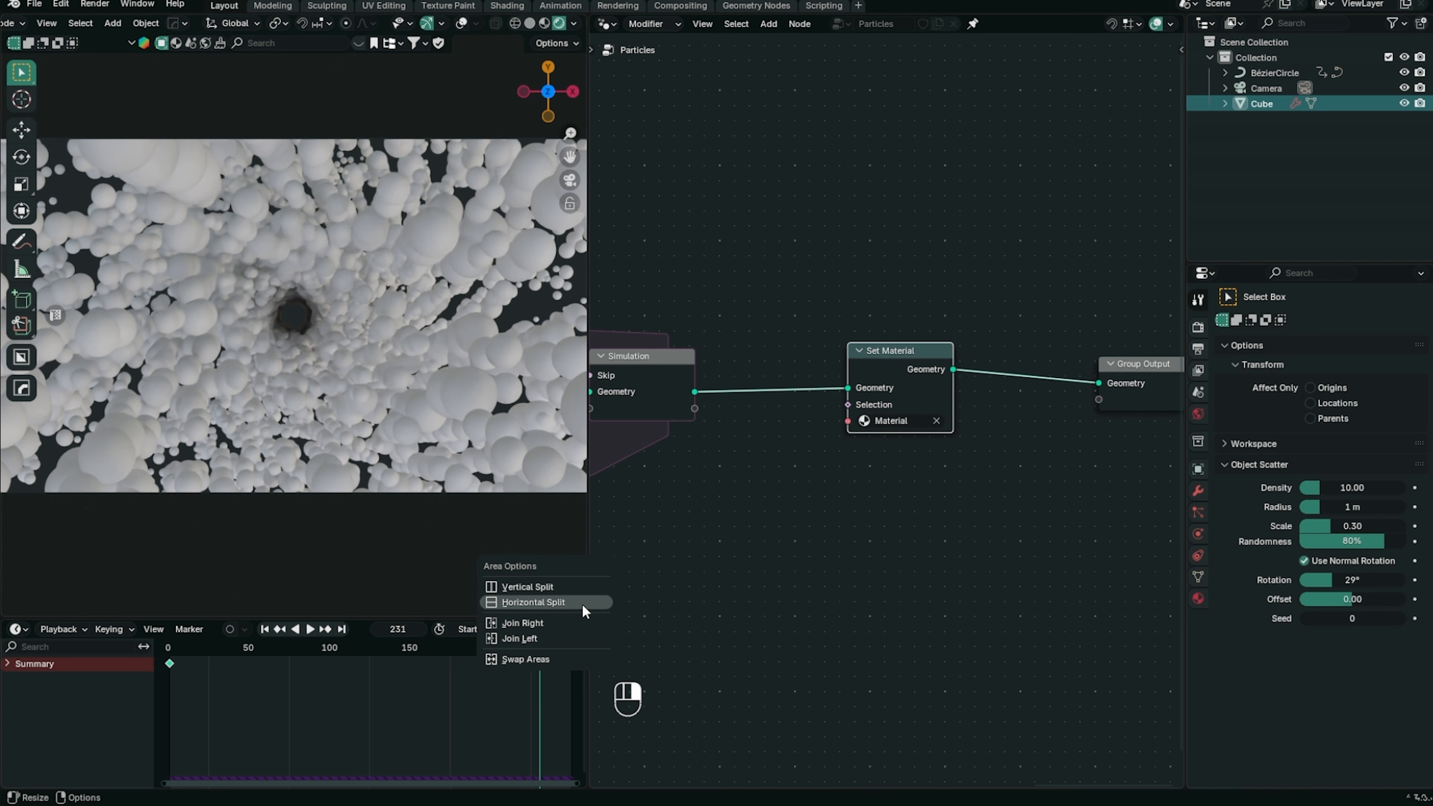
{"action": "left_click", "coordinate": [582, 603]}
{"action": "left_click", "coordinate": [728, 387]}
{"action": "left_click", "coordinate": [606, 397]}
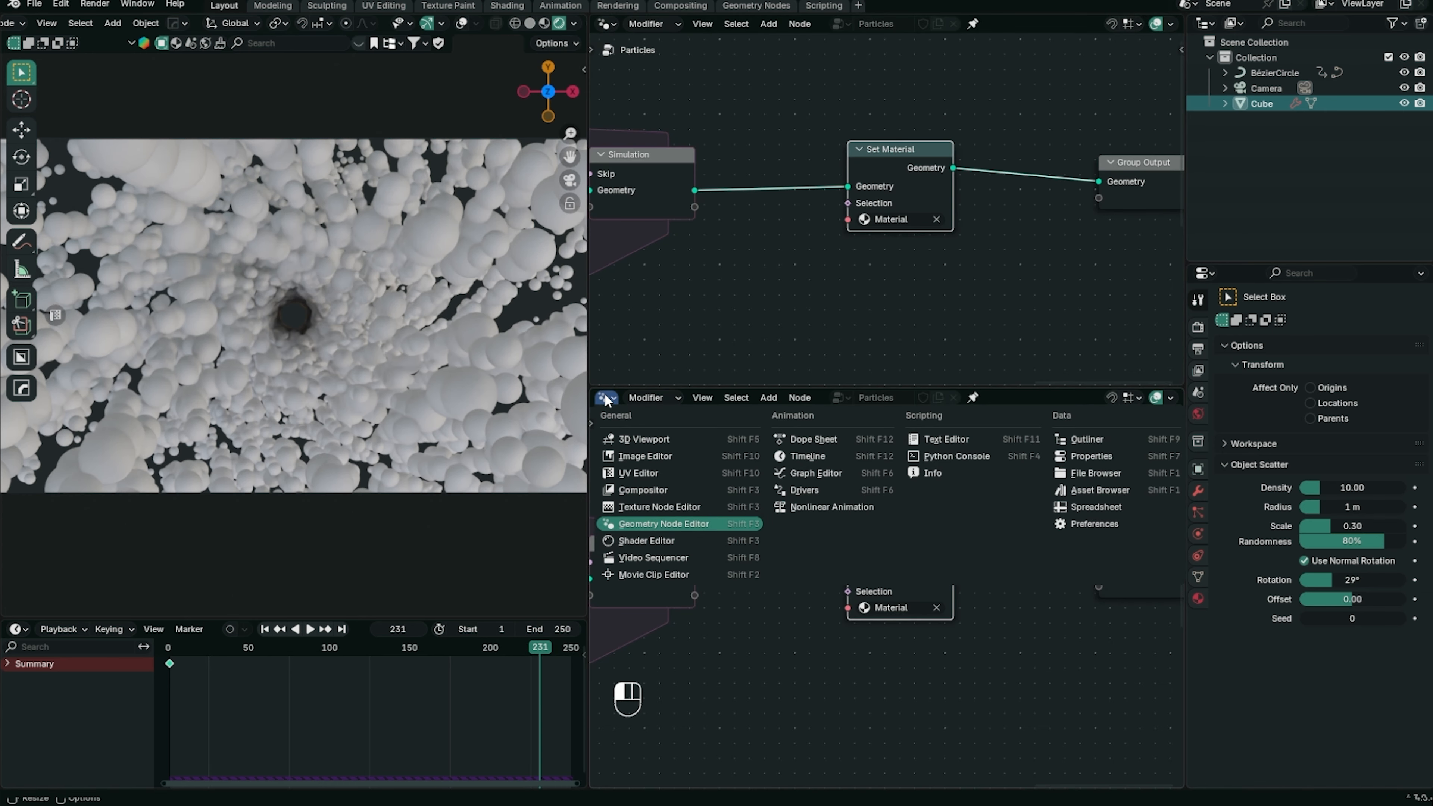
{"action": "left_click", "coordinate": [654, 540]}
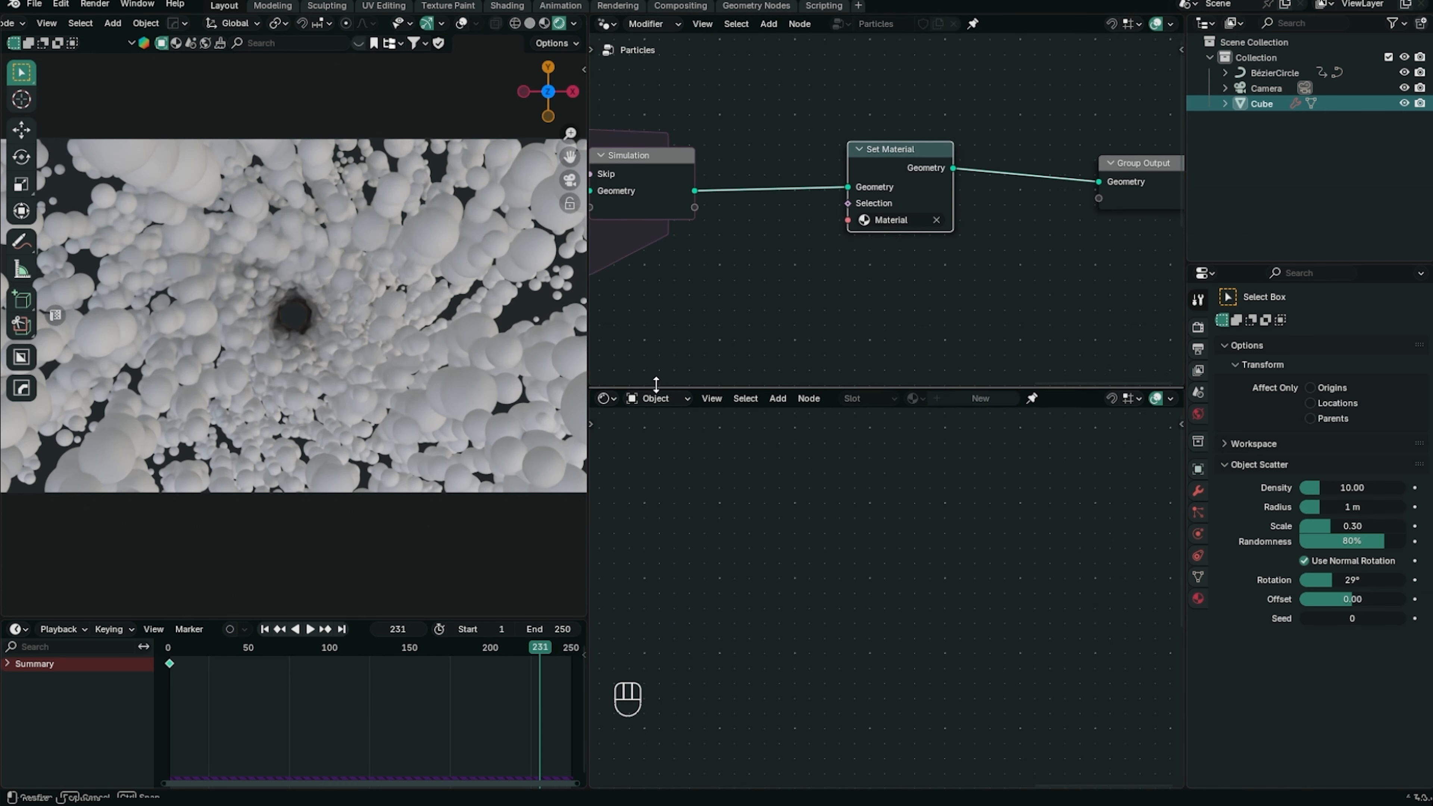
Slightly enlarge the Shader Editor and assign the existing Material to the cube
{"action": "left_click_drag", "start_coordinate": [654, 385], "coordinate": [658, 380]}
{"action": "left_click", "coordinate": [923, 393]}
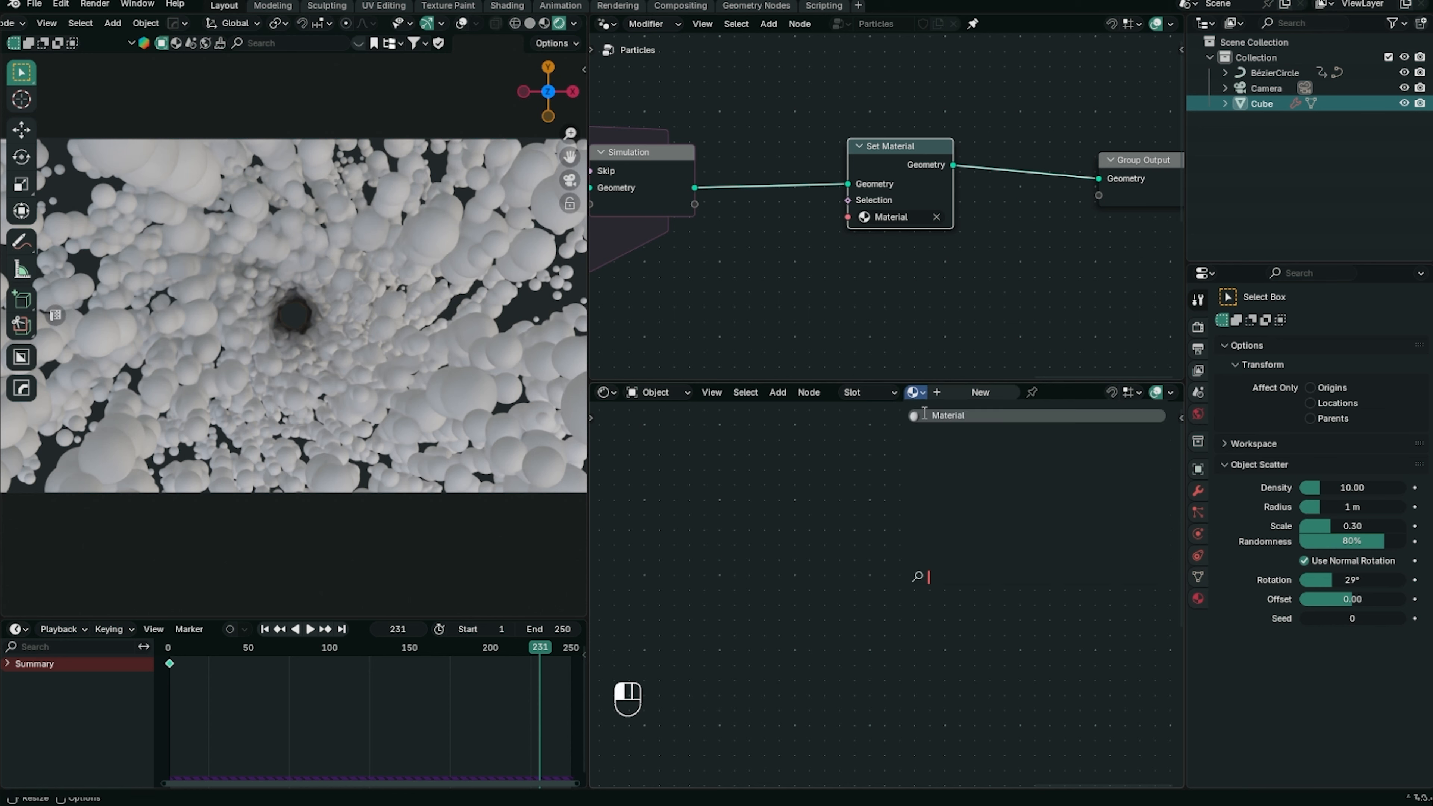
{"action": "left_click", "coordinate": [925, 415]}
Set the Principled BSDF roughness to 0.15
{"action": "middle_click_drag", "start_coordinate": [806, 527], "coordinate": [864, 493]}
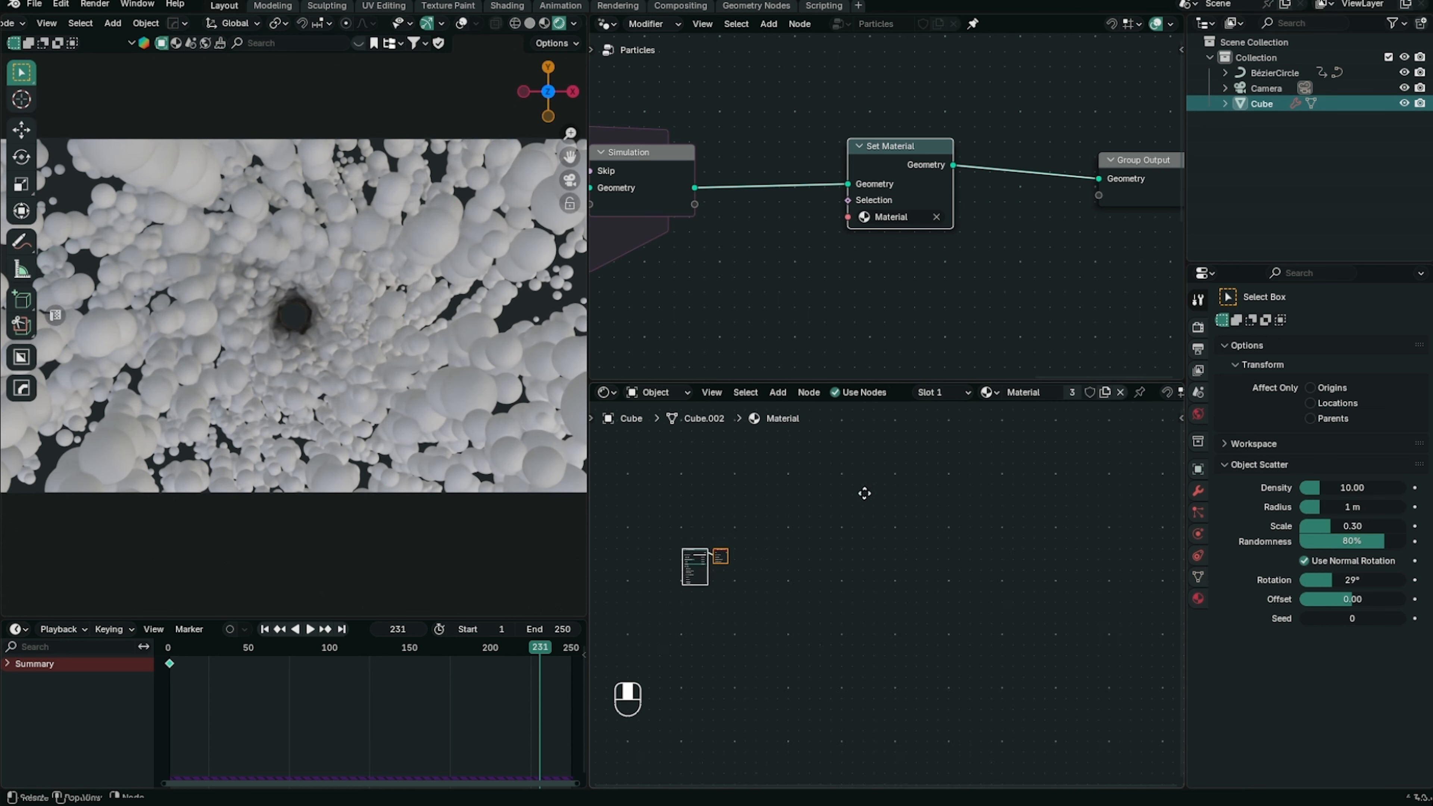
{"action": "scroll", "coordinate": [858, 622], "scroll_direction": "up", "scroll_amount": 8}
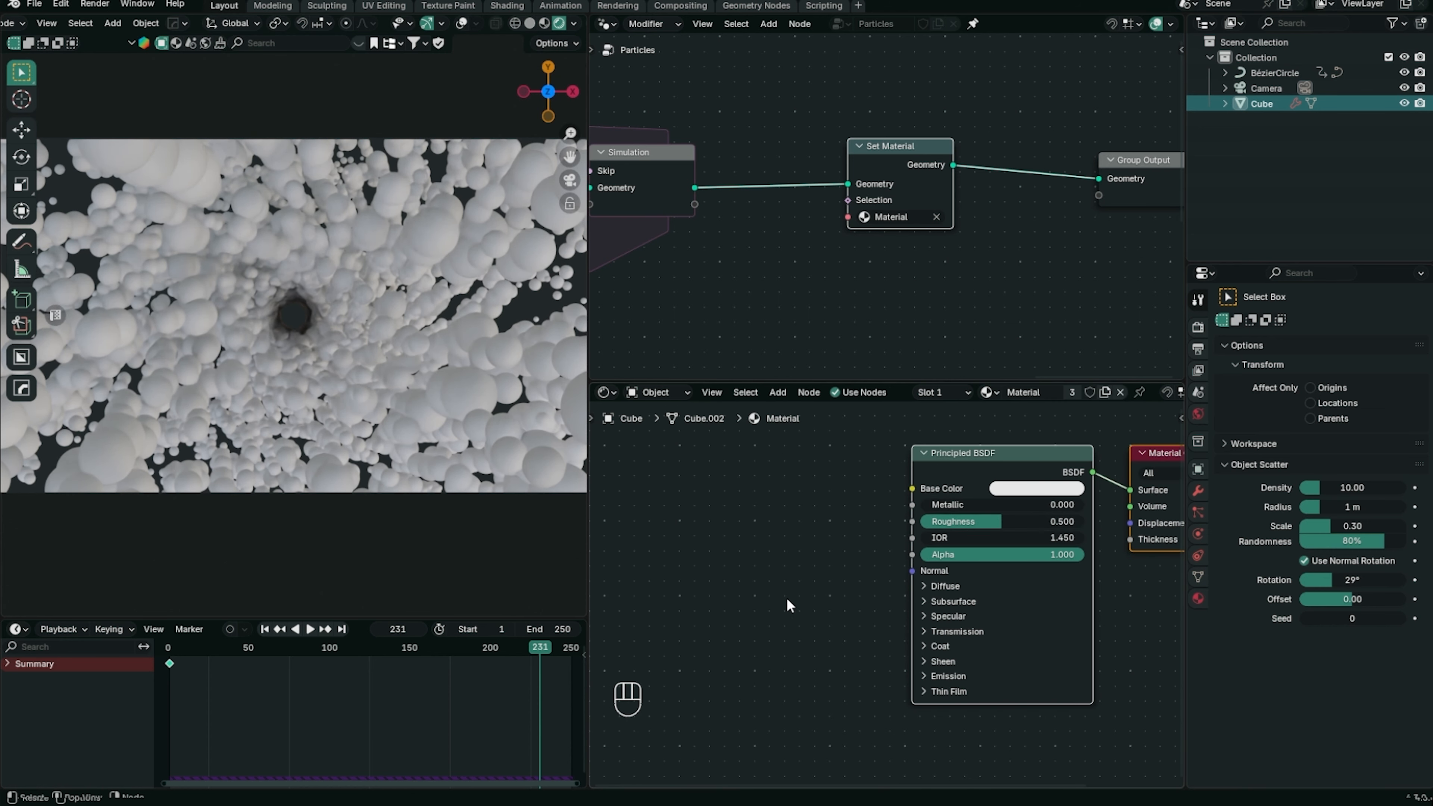
{"action": "left_click", "coordinate": [1003, 516]}
{"action": "type", "text": ".1"}
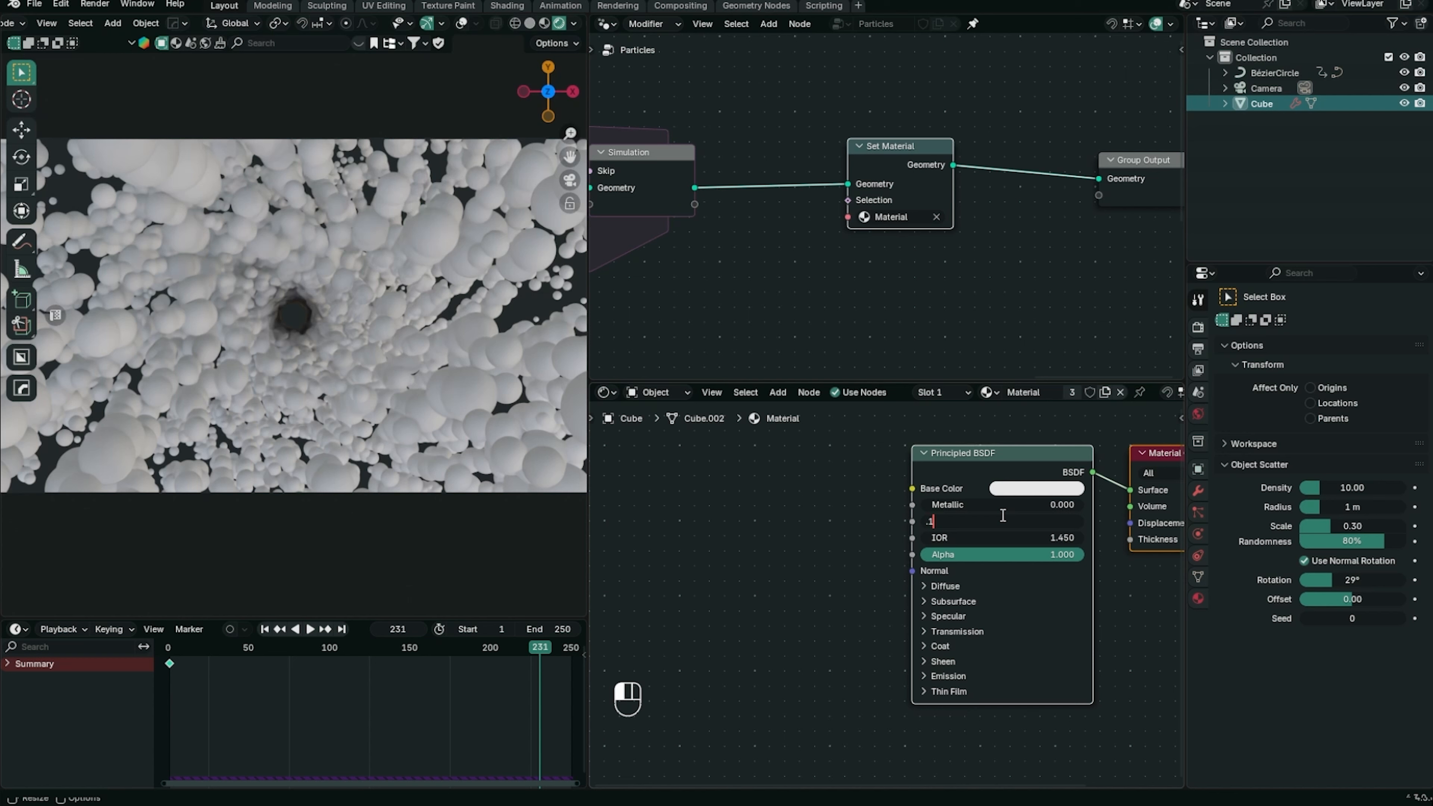
{"action": "type", "text": "5"}
{"action": "key", "text": "Return"}
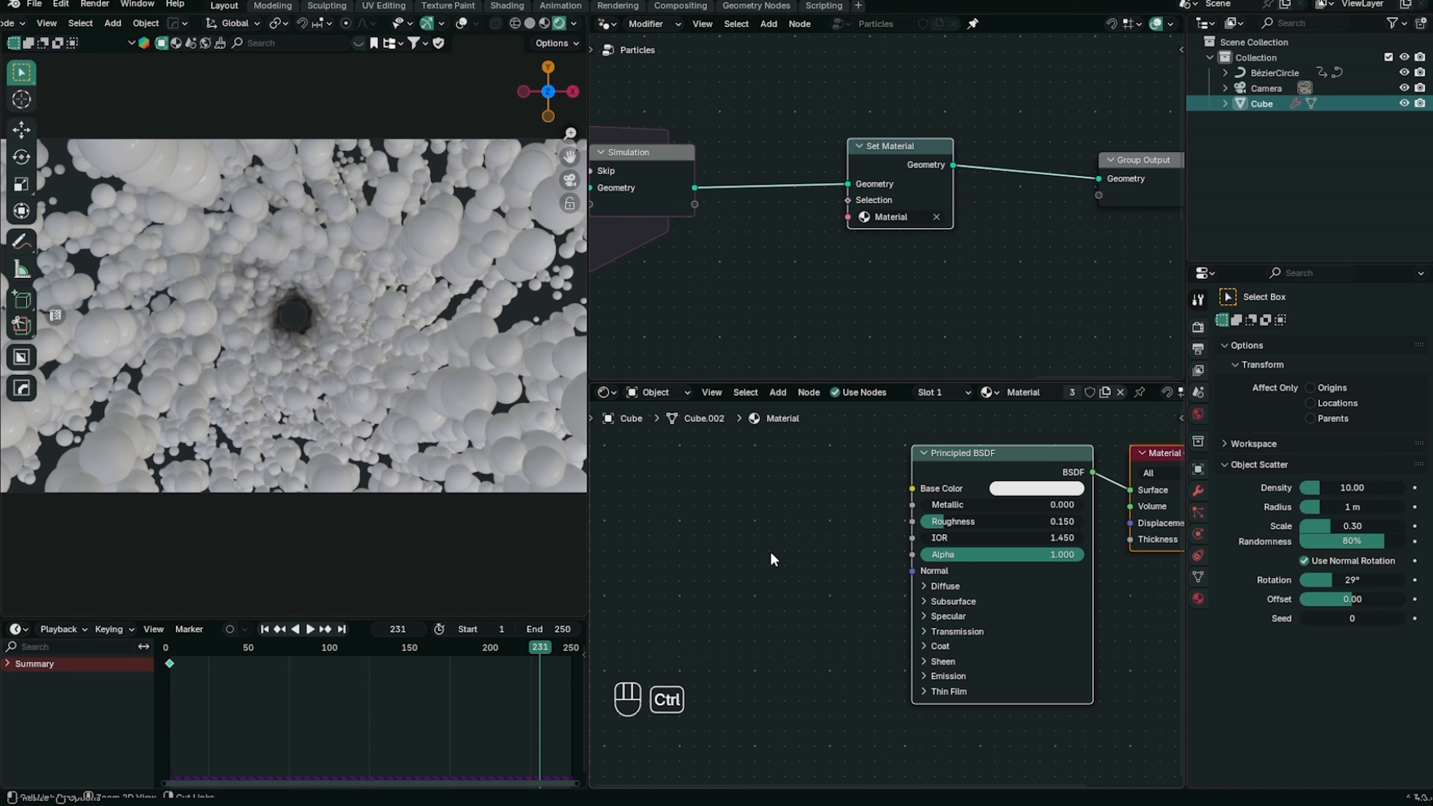
Add a Geometry node in front of the Principled BSDF in the particle material
{"action": "scroll", "coordinate": [773, 559], "scroll_direction": "up", "scroll_amount": 2, "text": "ctrl"}
{"action": "key", "text": "shift+a"}
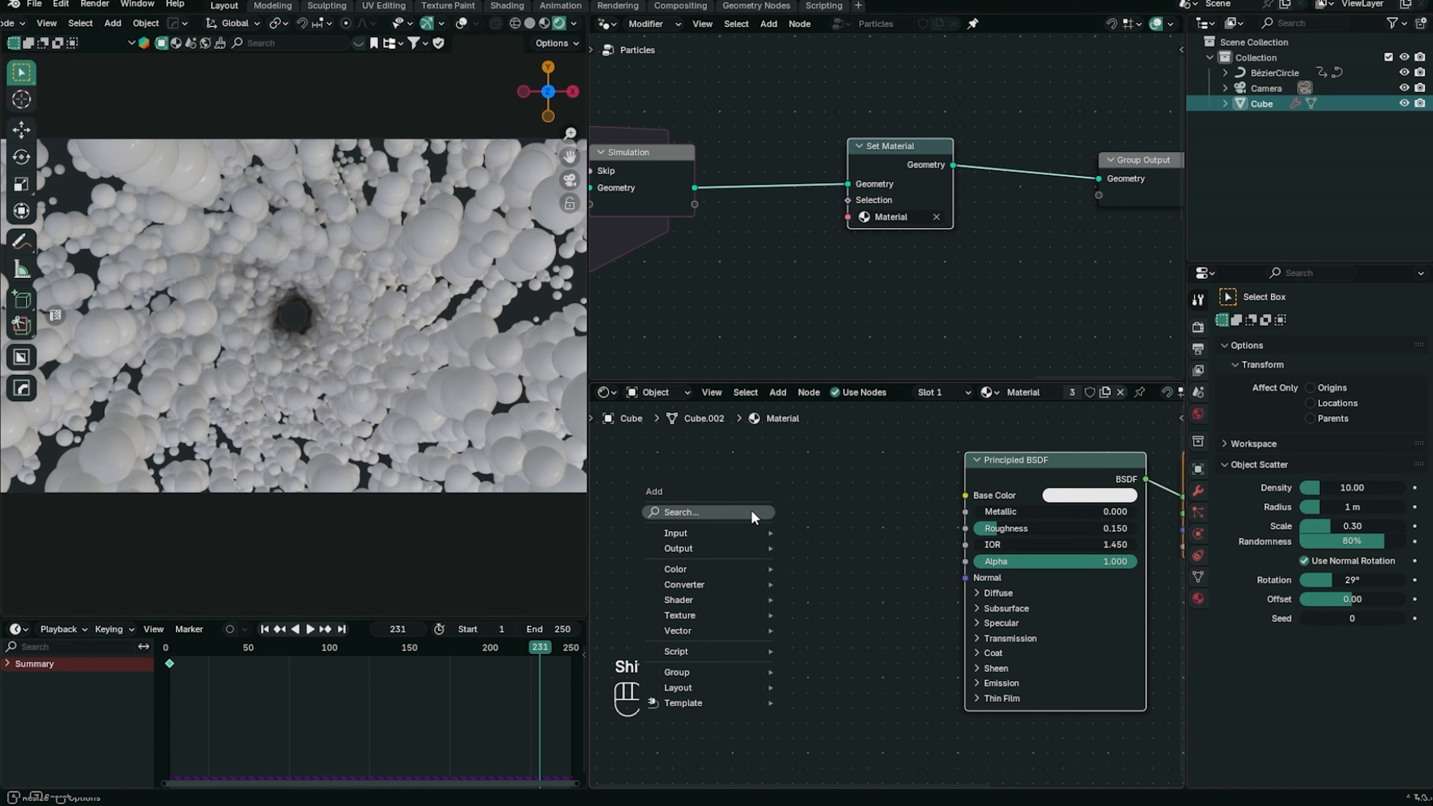
{"action": "type", "text": "geometry"}
{"action": "key", "text": "Return"}
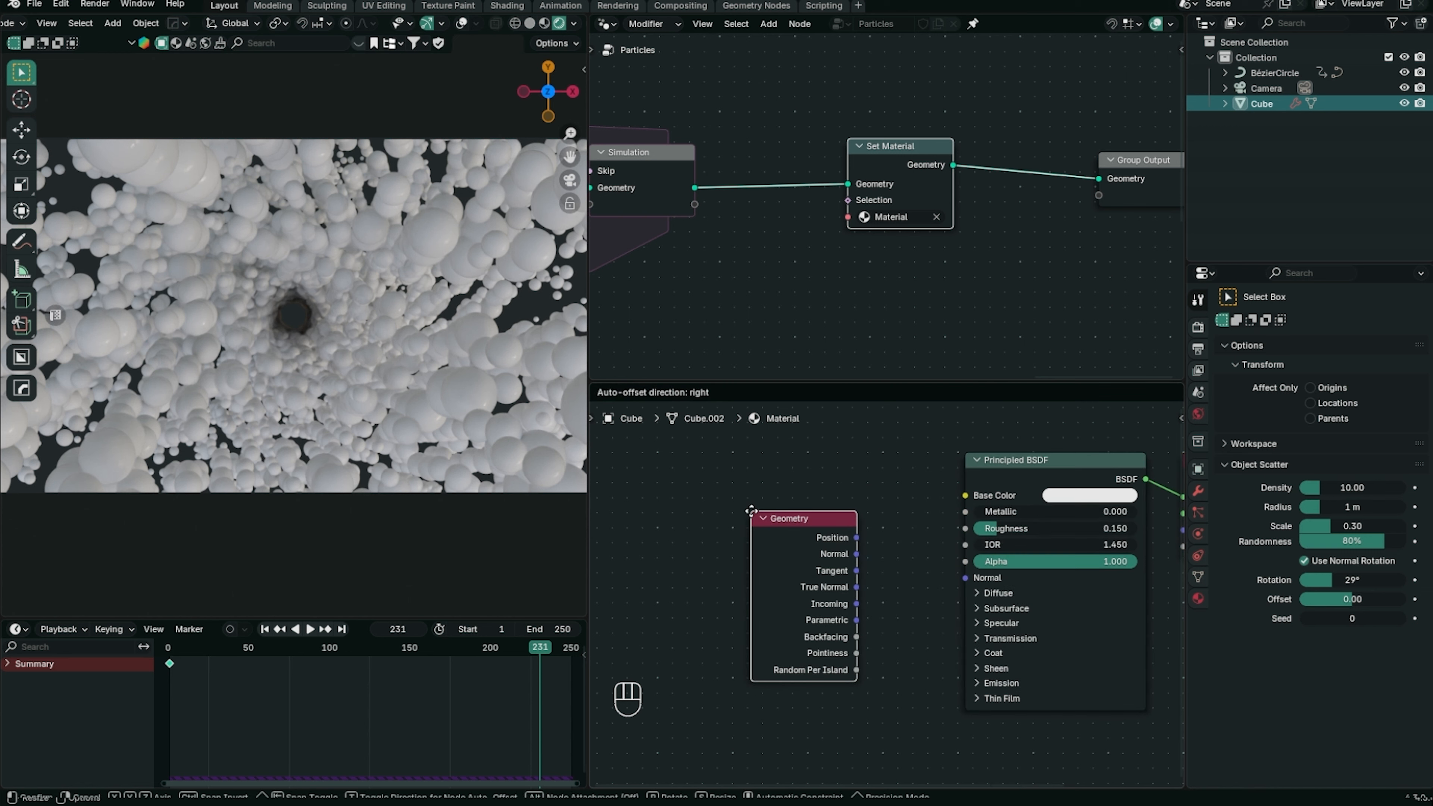
{"action": "left_click", "coordinate": [613, 475]}
{"action": "middle_click_drag", "start_coordinate": [770, 529], "coordinate": [983, 485]}
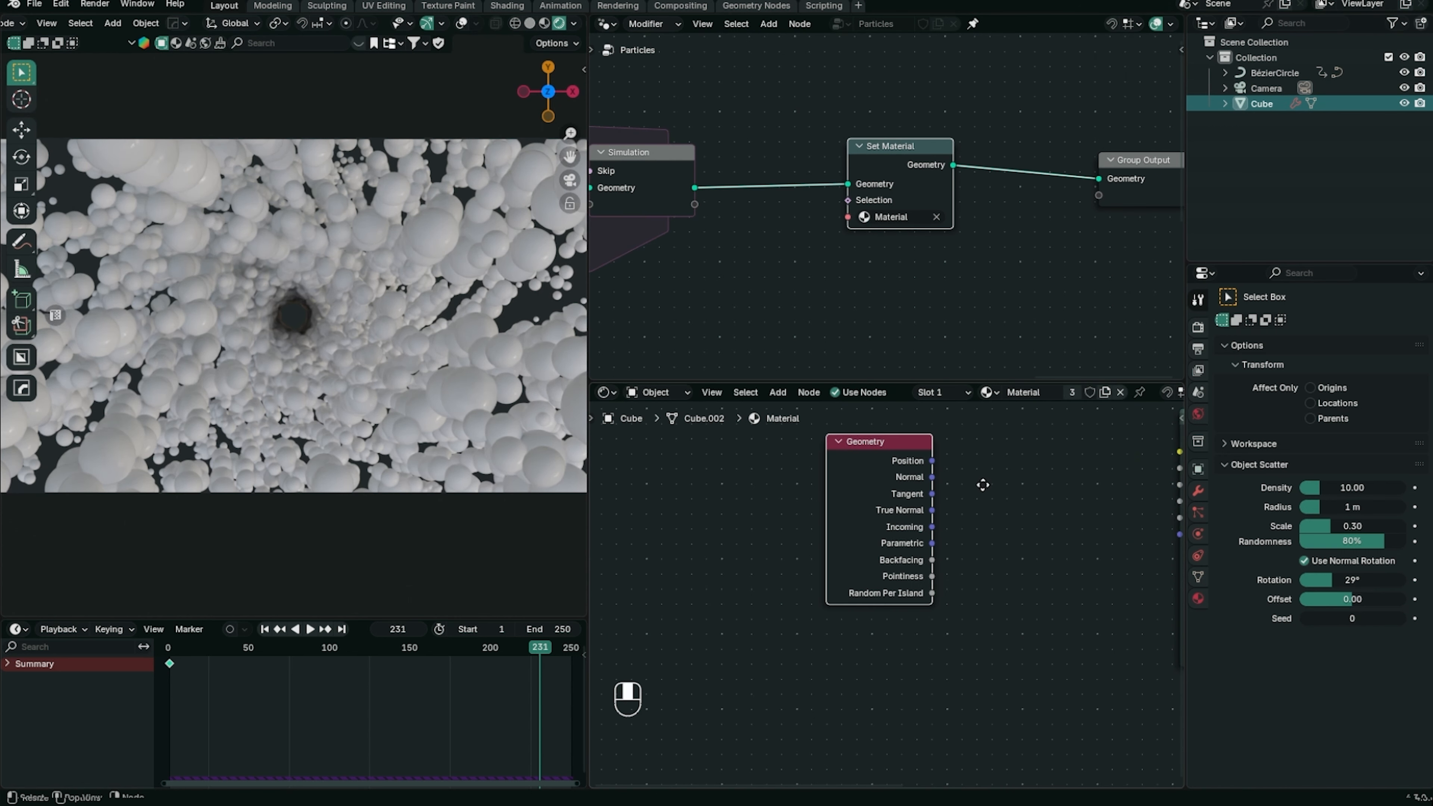
Add a Separate XYZ node fed by the Geometry node's Position output
{"action": "left_click_drag", "start_coordinate": [849, 507], "coordinate": [731, 513]}
{"action": "left_click_drag", "start_coordinate": [829, 471], "coordinate": [836, 463]}
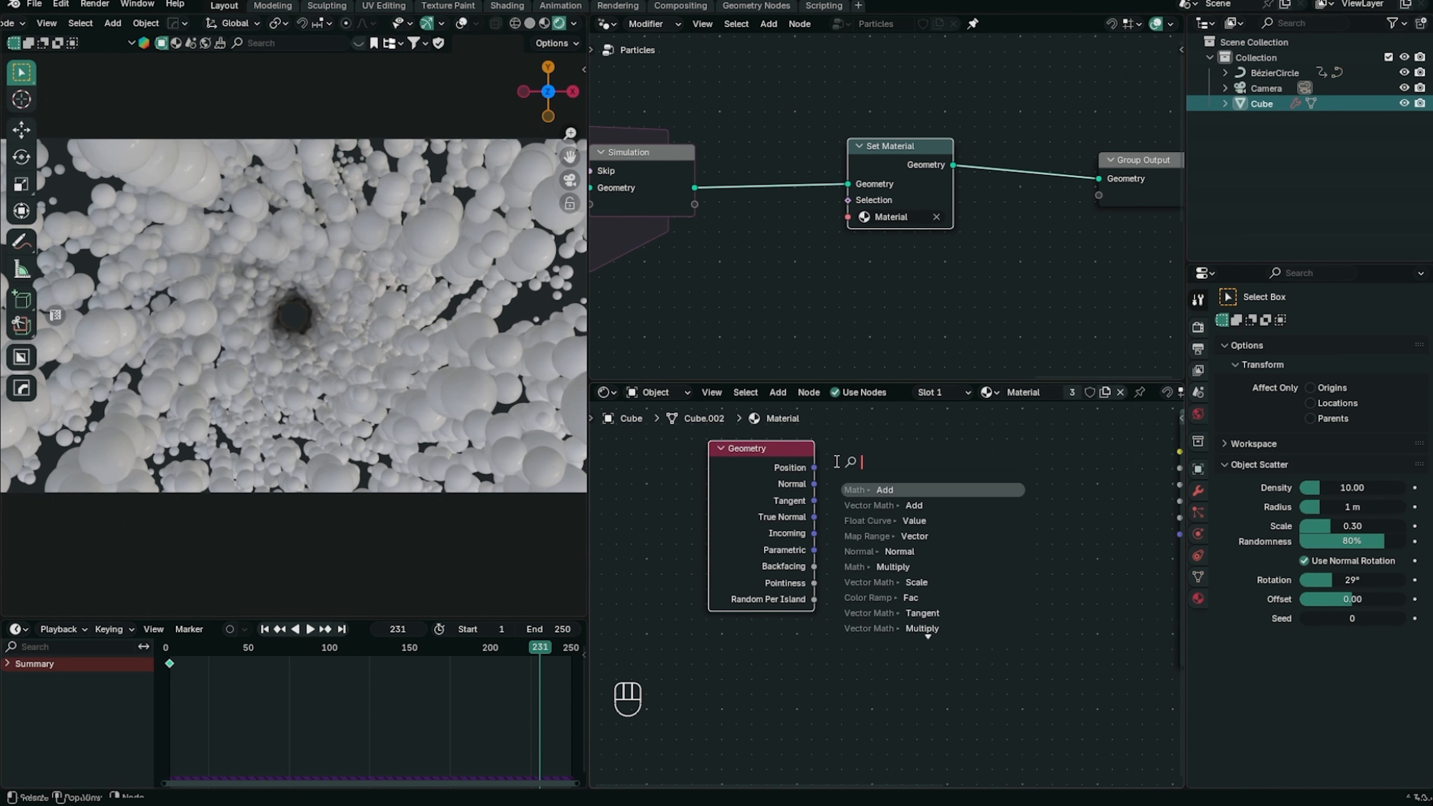
{"action": "type", "text": "separate"}
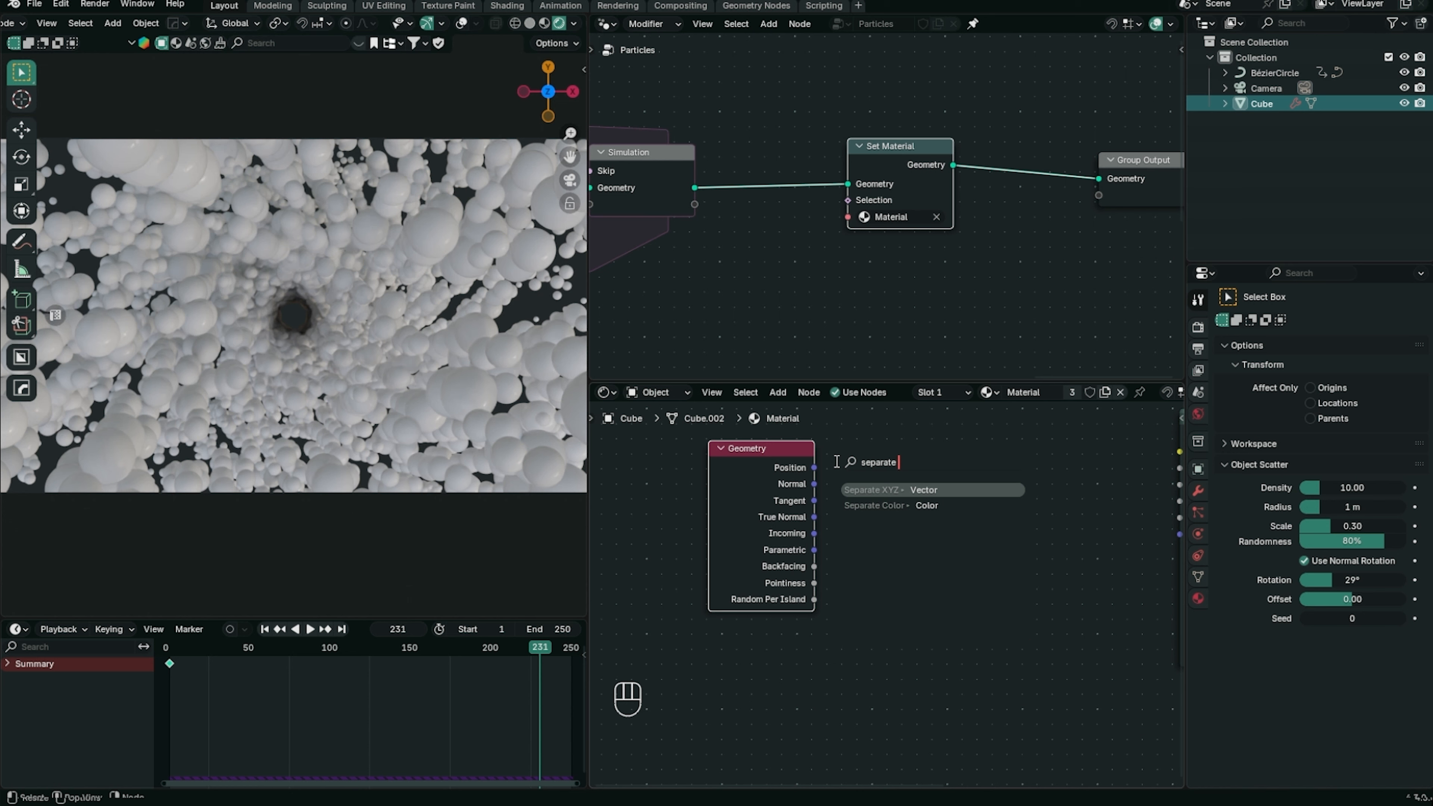
{"action": "key", "text": "Return"}
{"action": "left_click", "coordinate": [827, 456]}
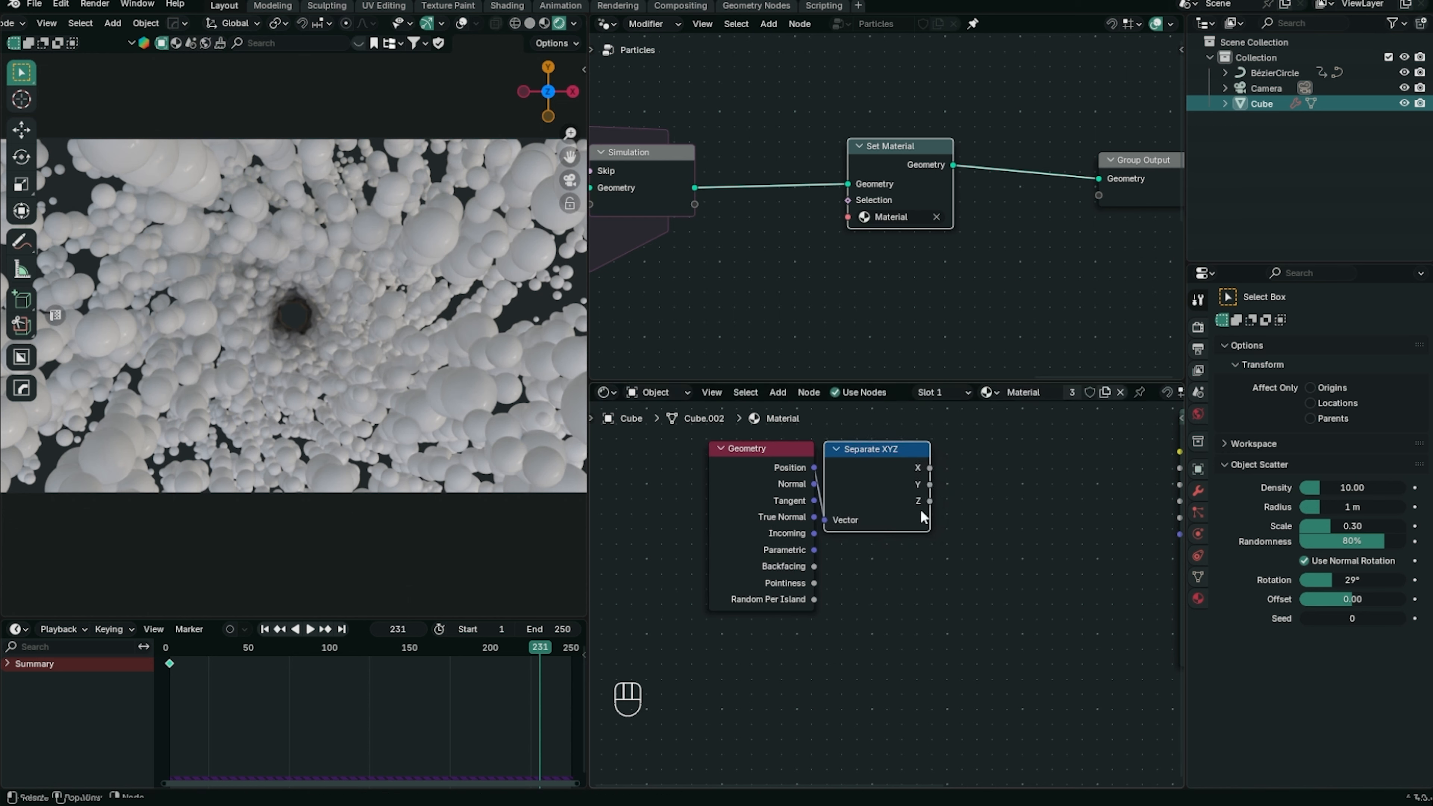
Add a Color Ramp driven by the Separate XYZ node's Z output and connect its color to the Principled BSDF's Base Color
{"action": "middle_click_drag", "start_coordinate": [929, 516], "coordinate": [783, 547]}
{"action": "left_click_drag", "start_coordinate": [785, 533], "coordinate": [816, 532]}
{"action": "type", "text": "cor"}
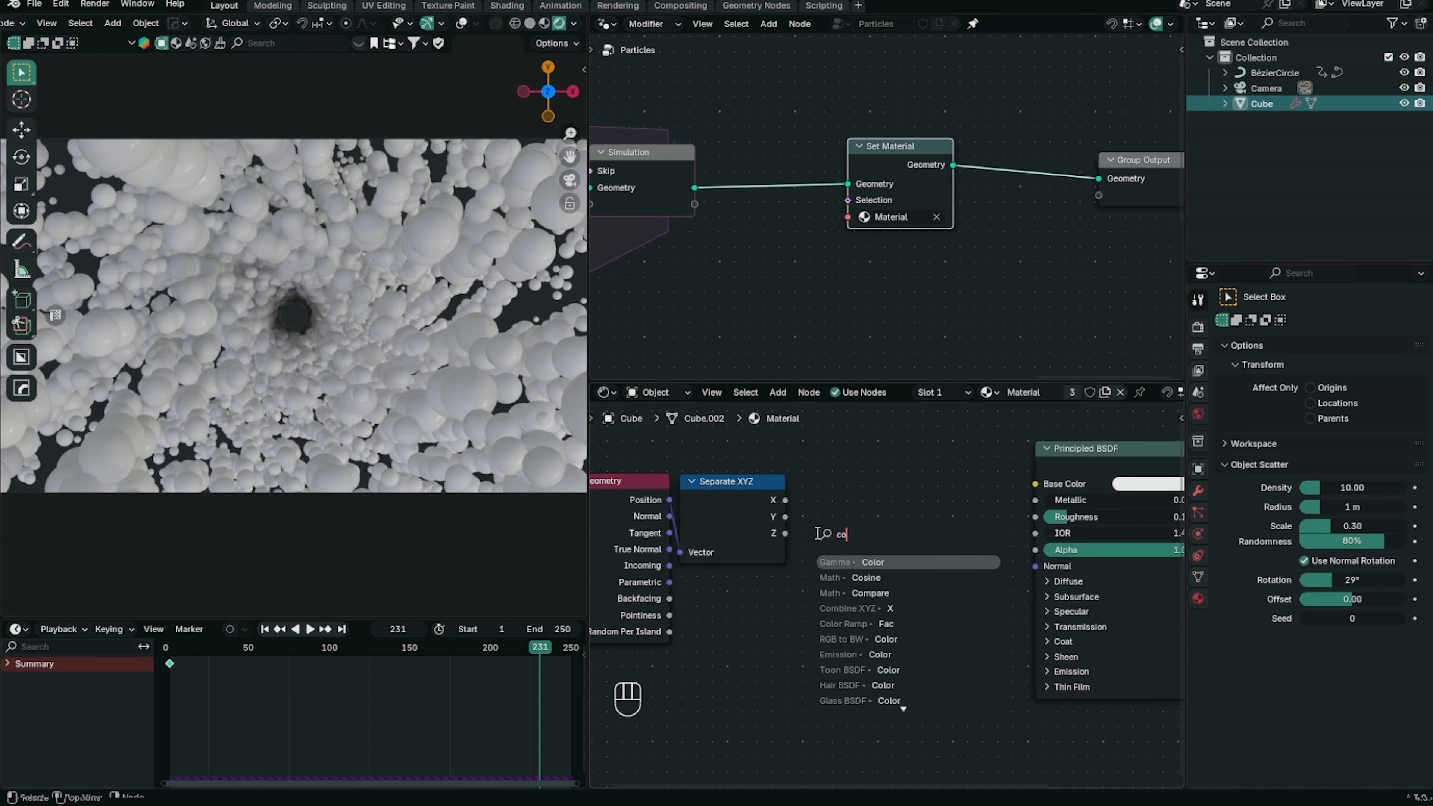
{"action": "key", "text": "Return"}
{"action": "left_click", "coordinate": [805, 495]}
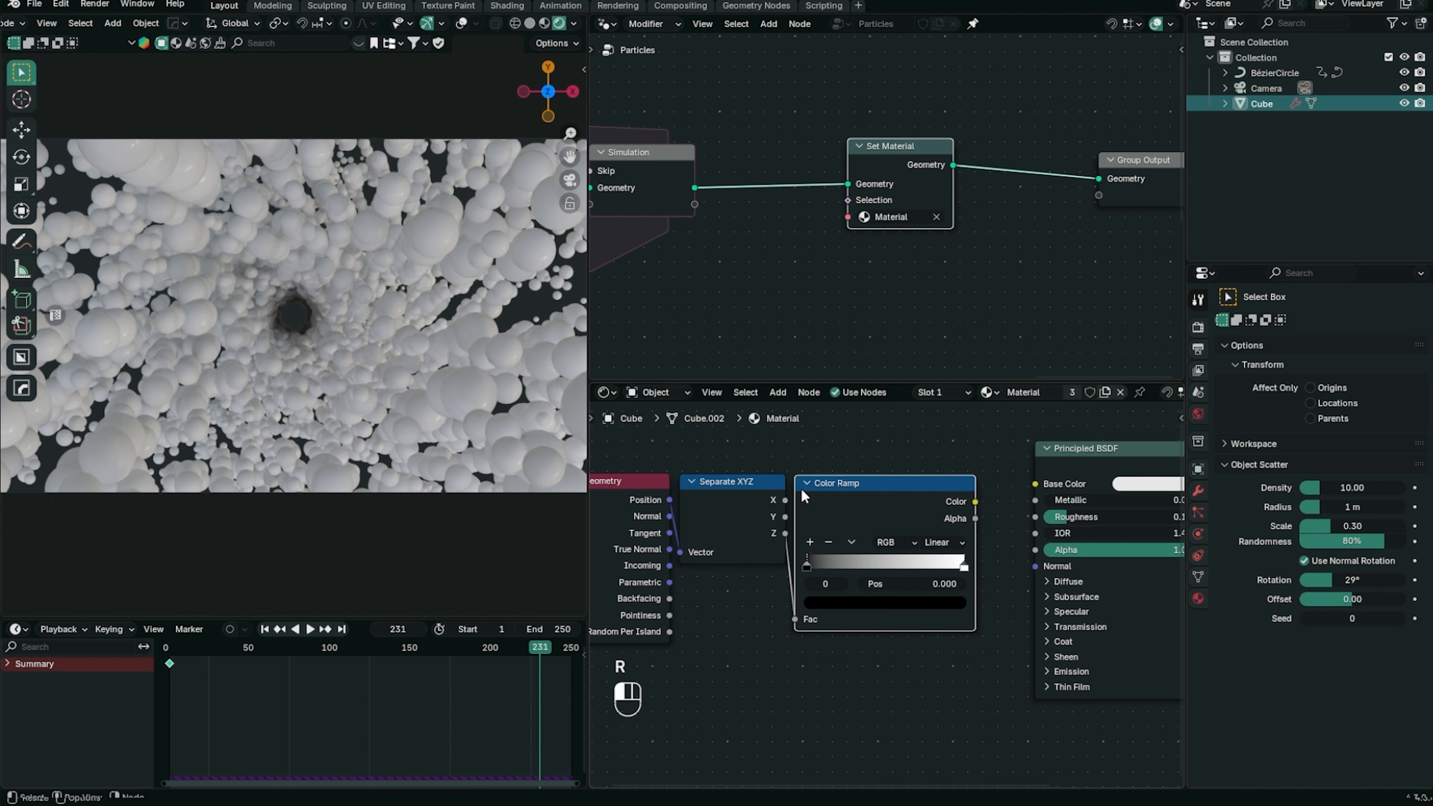
{"action": "left_click_drag", "start_coordinate": [1023, 488], "coordinate": [1025, 490]}
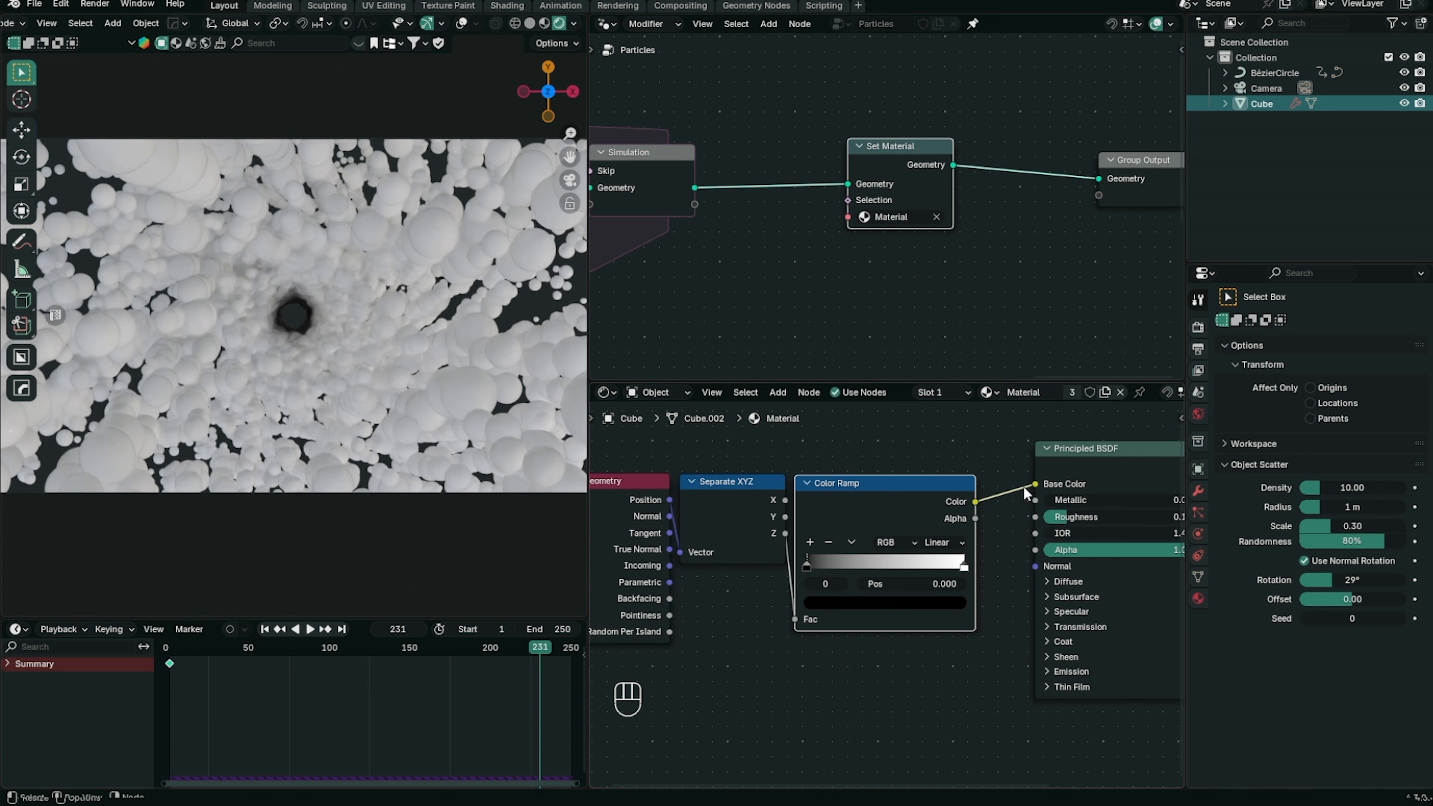
Move the Geometry, Separate XYZ and Color Ramp nodes closer to the Principled BSDF and shift the ramp's black stop to about 0.641
{"action": "left_click_drag", "start_coordinate": [631, 450], "coordinate": [874, 524]}
{"action": "left_click_drag", "start_coordinate": [882, 513], "coordinate": [911, 496]}
{"action": "left_click_drag", "start_coordinate": [835, 546], "coordinate": [972, 548]}
{"action": "left_click", "coordinate": [939, 547]}
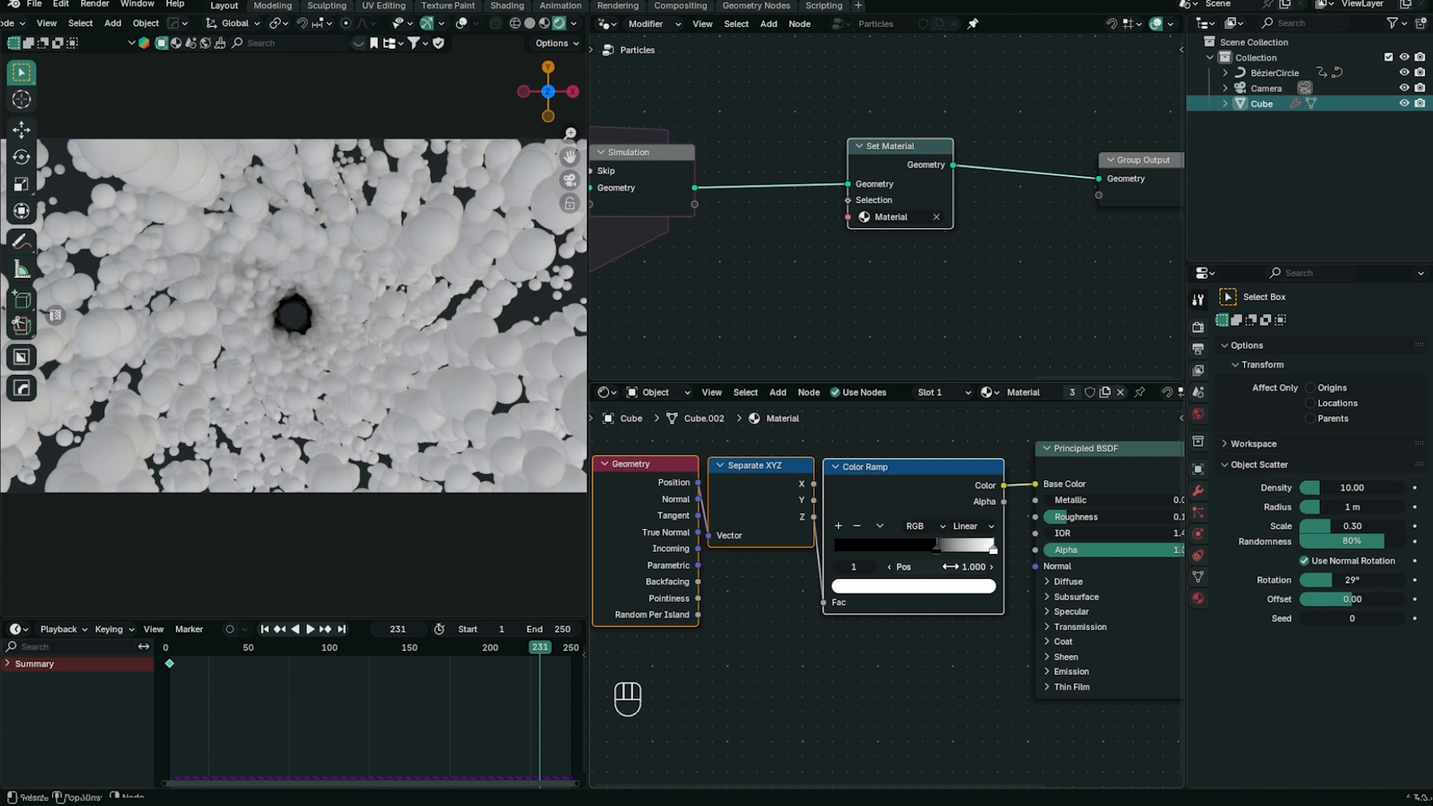
Recolor the Color Ramp's white stop to orange and its black stop to bright violet
{"action": "left_click", "coordinate": [950, 589]}
{"action": "left_click_drag", "start_coordinate": [899, 402], "coordinate": [863, 447]}
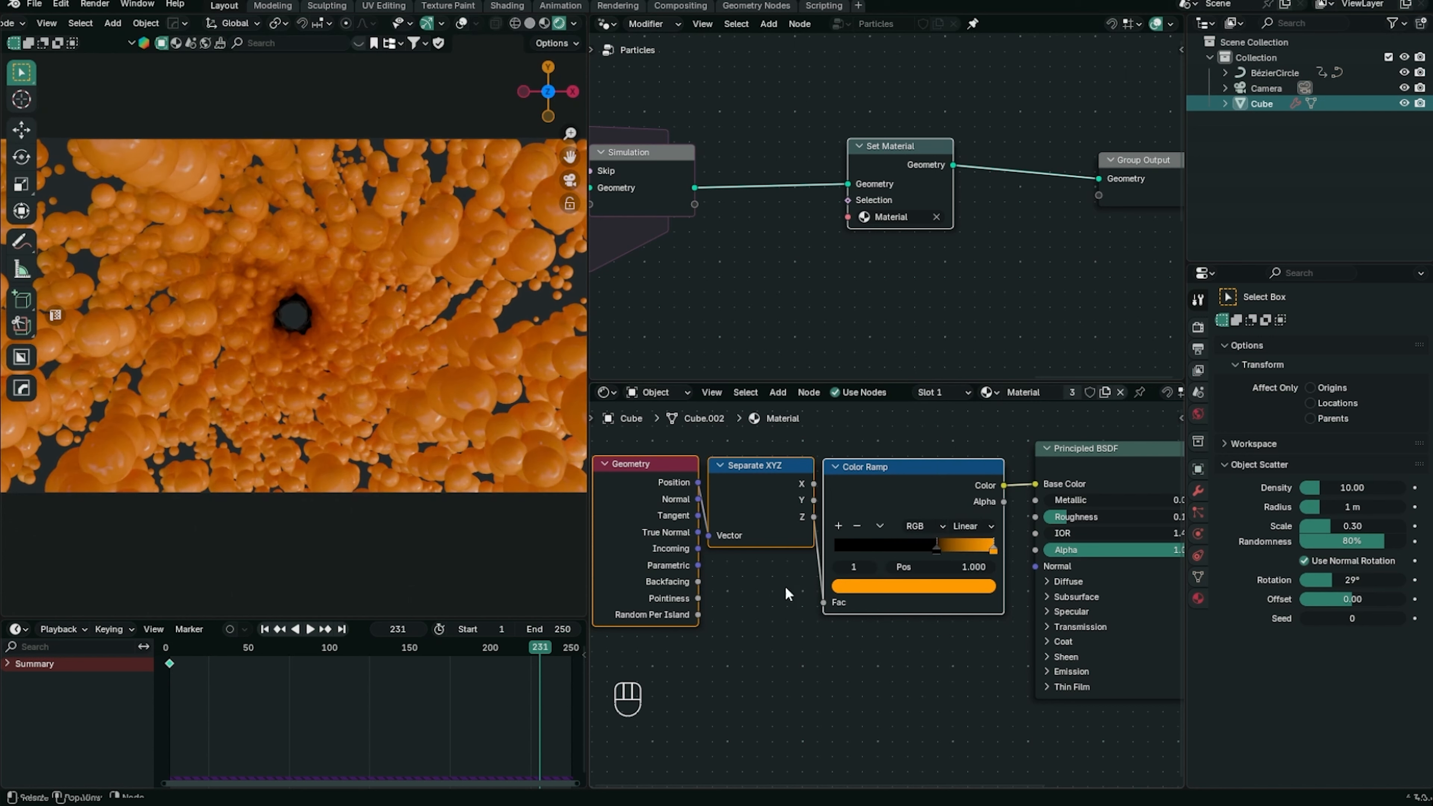
{"action": "left_click", "coordinate": [915, 551]}
{"action": "left_click", "coordinate": [953, 587]}
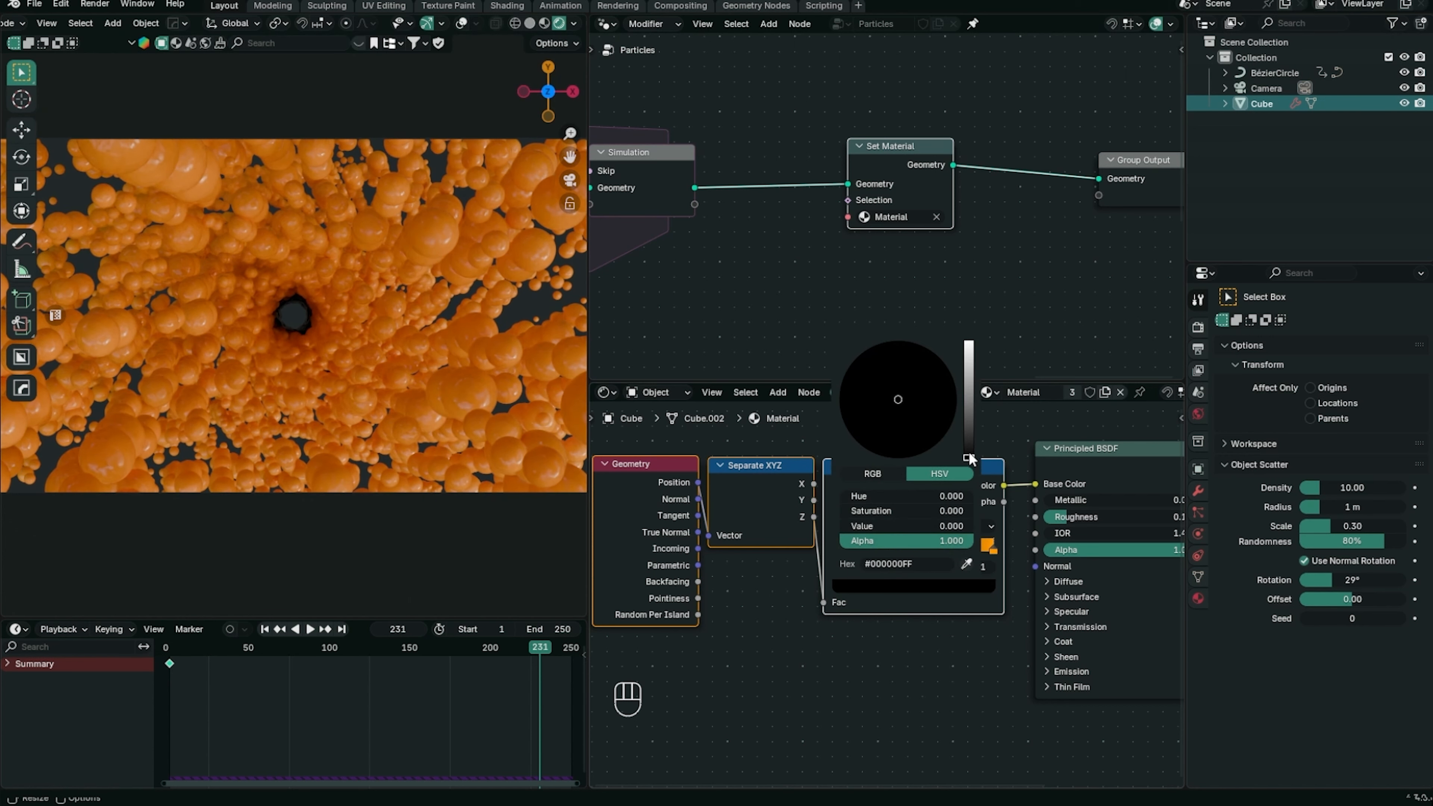
{"action": "scroll", "coordinate": [914, 429], "scroll_direction": "up", "scroll_amount": 15}
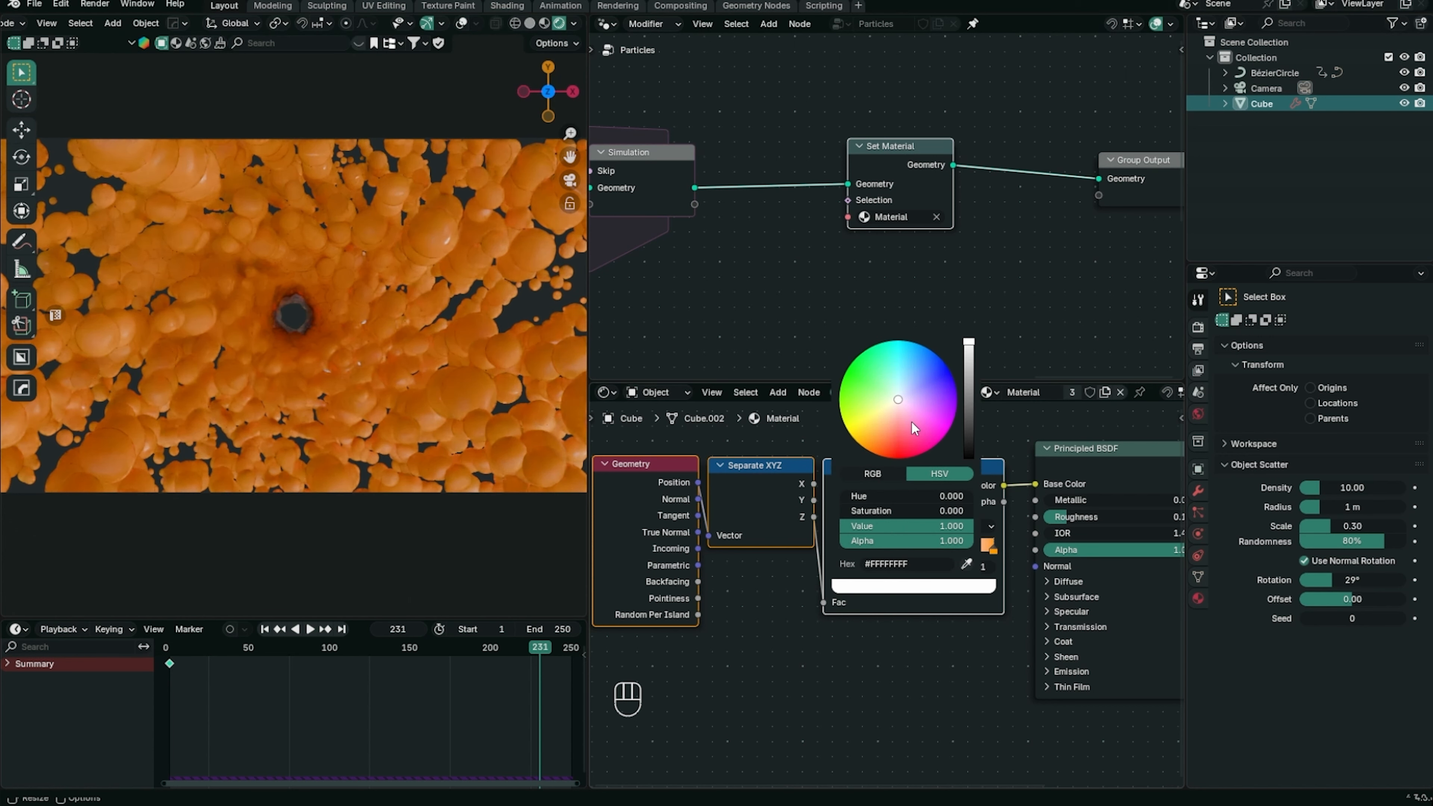
{"action": "scroll", "coordinate": [914, 429], "scroll_direction": "up", "scroll_amount": 2}
{"action": "left_click_drag", "start_coordinate": [914, 429], "coordinate": [950, 392]}
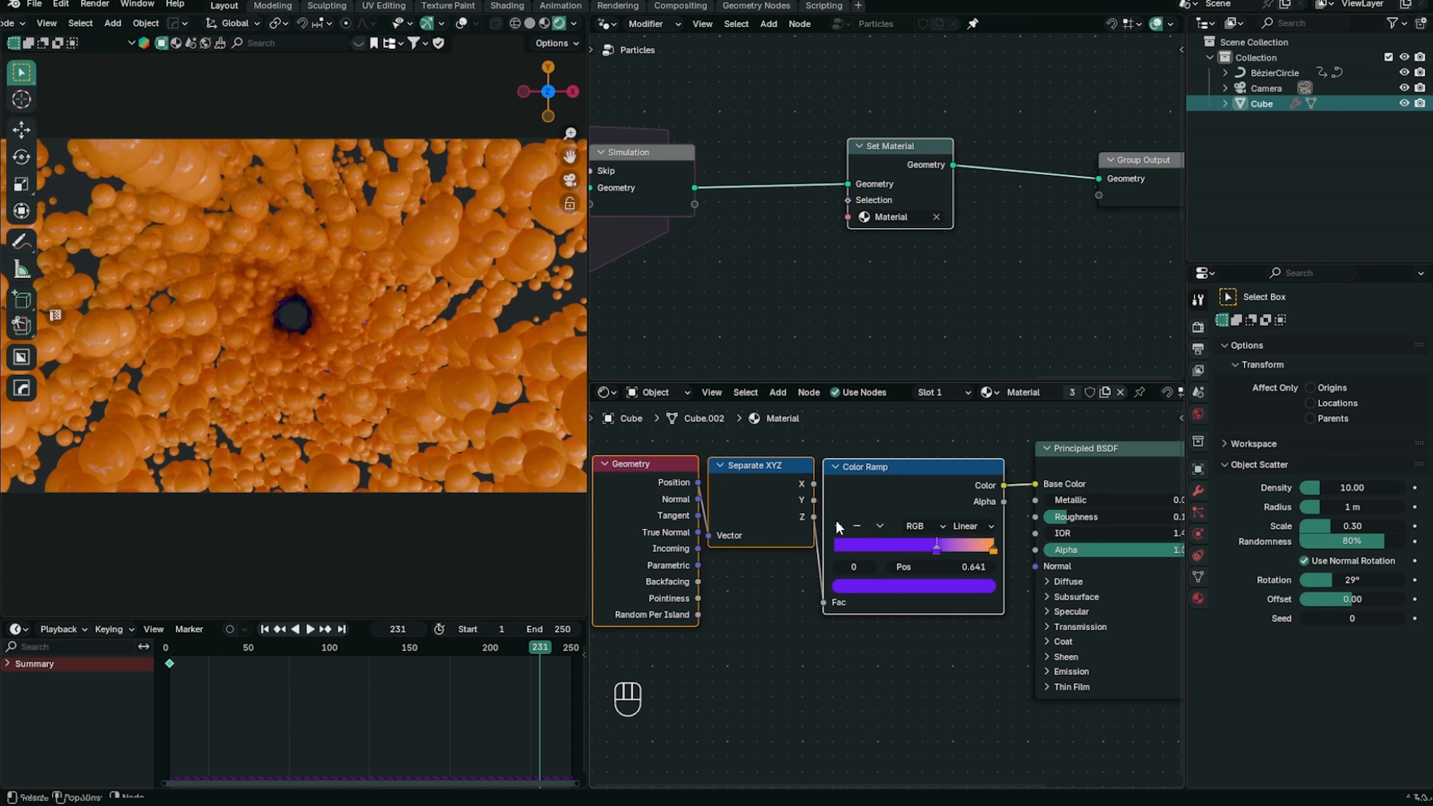
Flip the Color Ramp and reposition its stops, with violet at the far end and orange at about 0.927
{"action": "left_click", "coordinate": [879, 525]}
{"action": "left_click", "coordinate": [891, 543]}
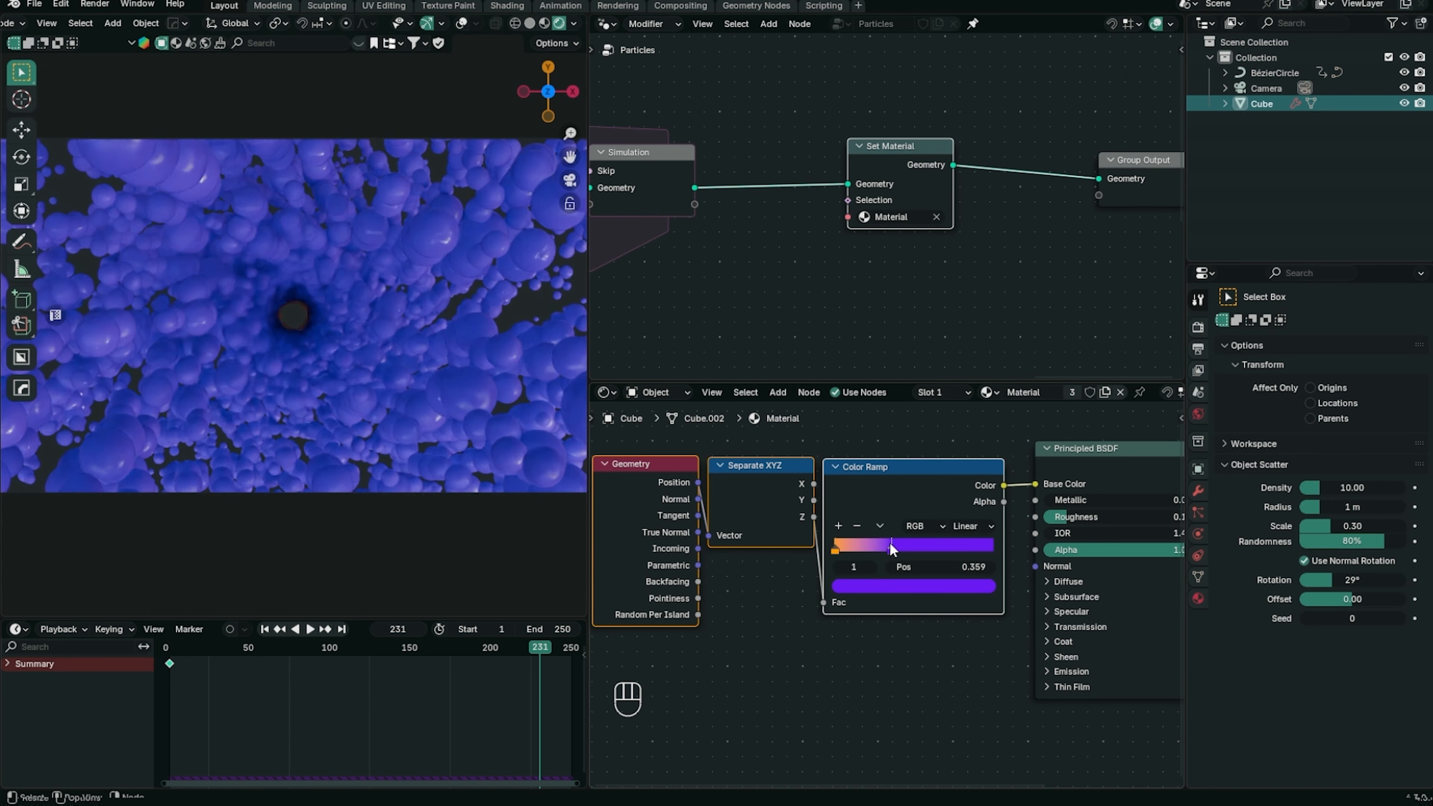
{"action": "left_click_drag", "start_coordinate": [890, 545], "coordinate": [922, 546]}
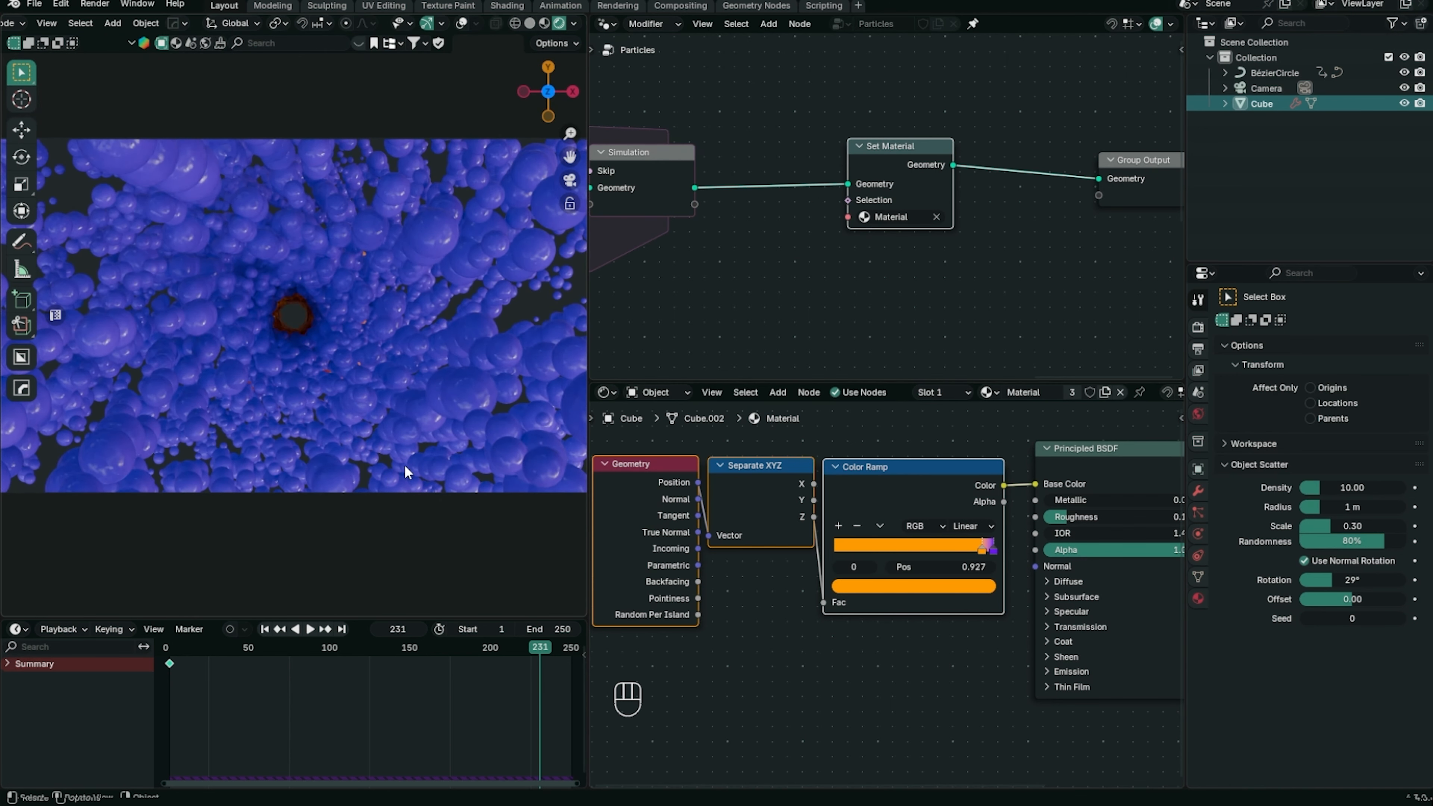
Play the animation from the first frame in the right side view to examine the color transition along the particles' height
{"action": "middle_click_drag", "start_coordinate": [404, 507], "coordinate": [364, 432]}
{"action": "key", "text": "KP_3"}
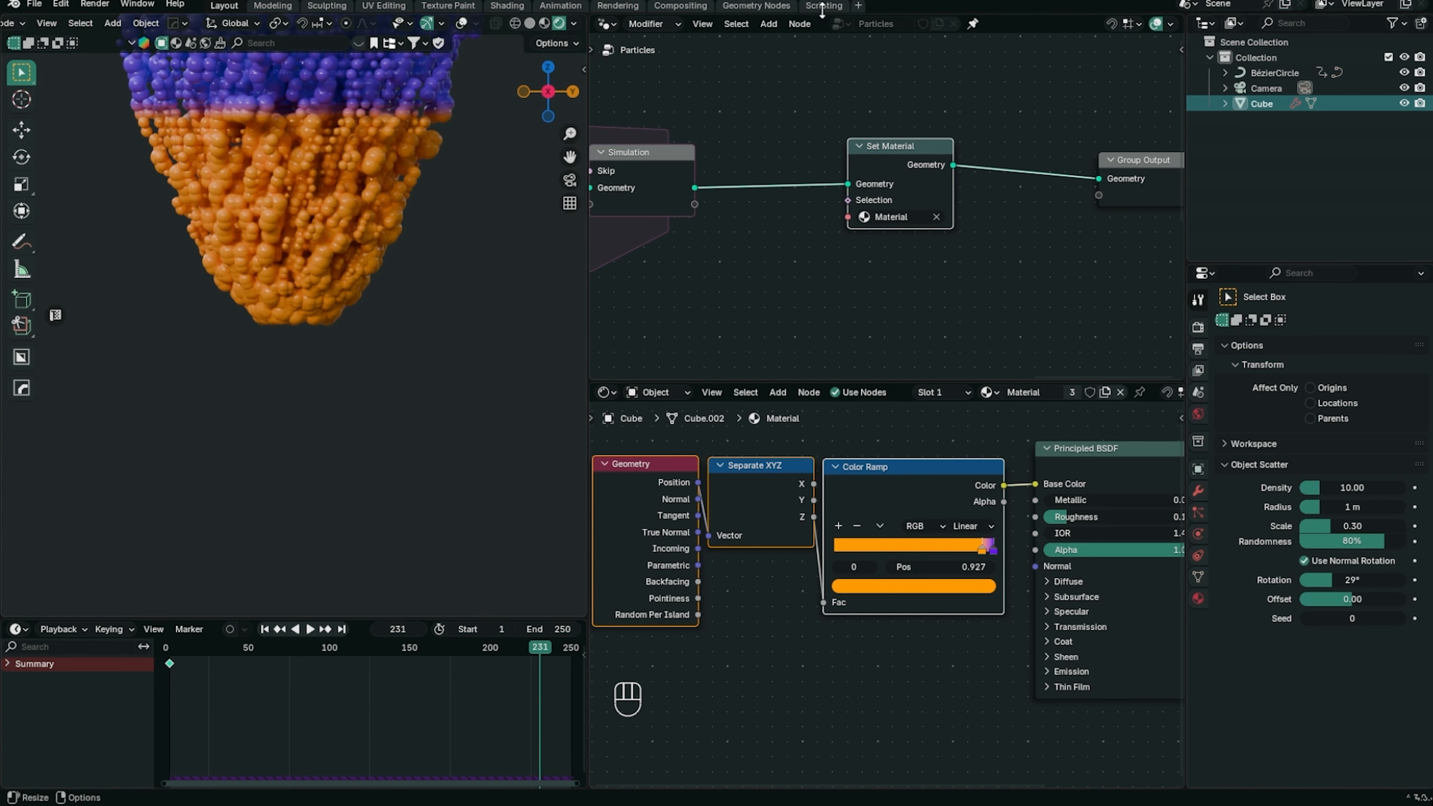
{"action": "key", "text": "shift+Left"}
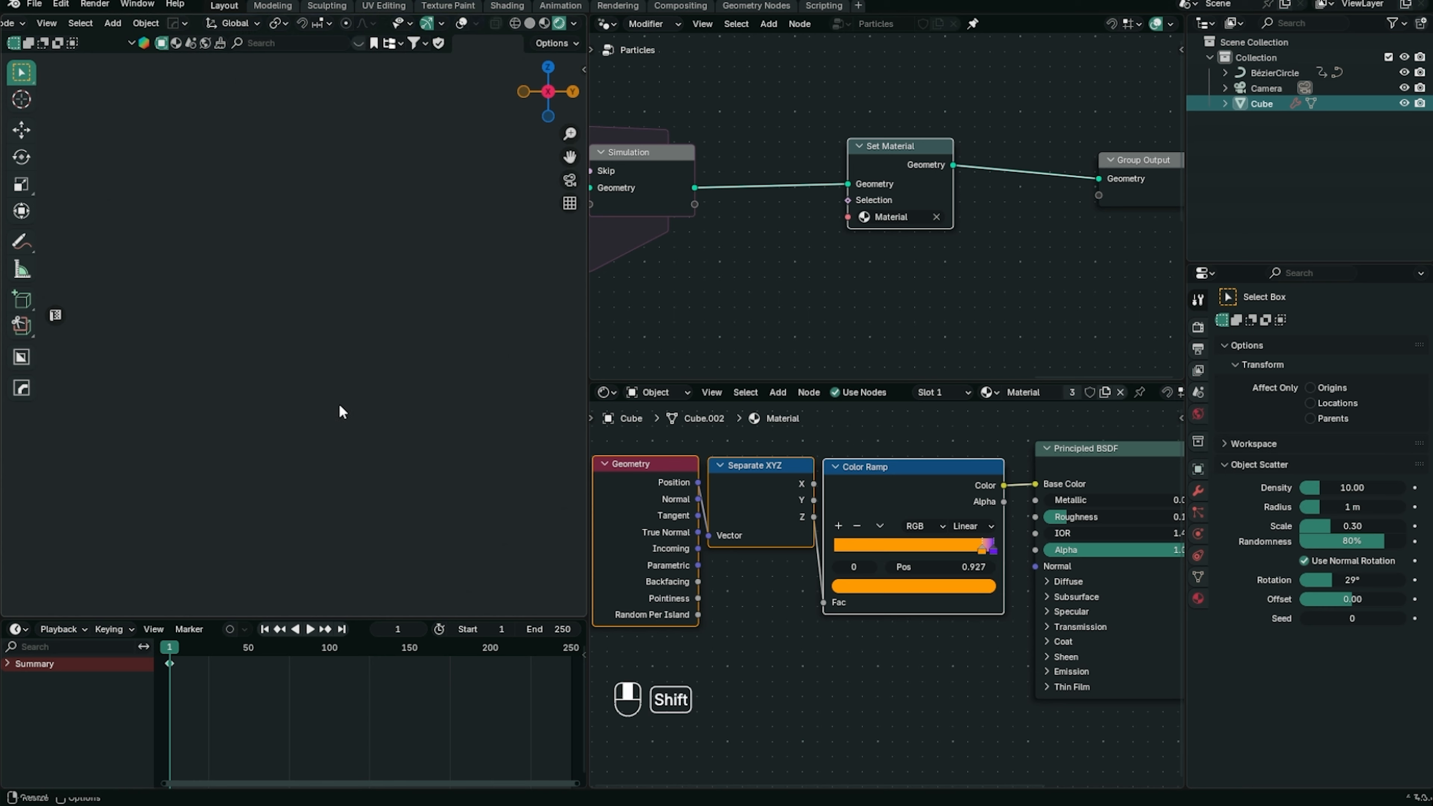
{"action": "key", "text": "space"}
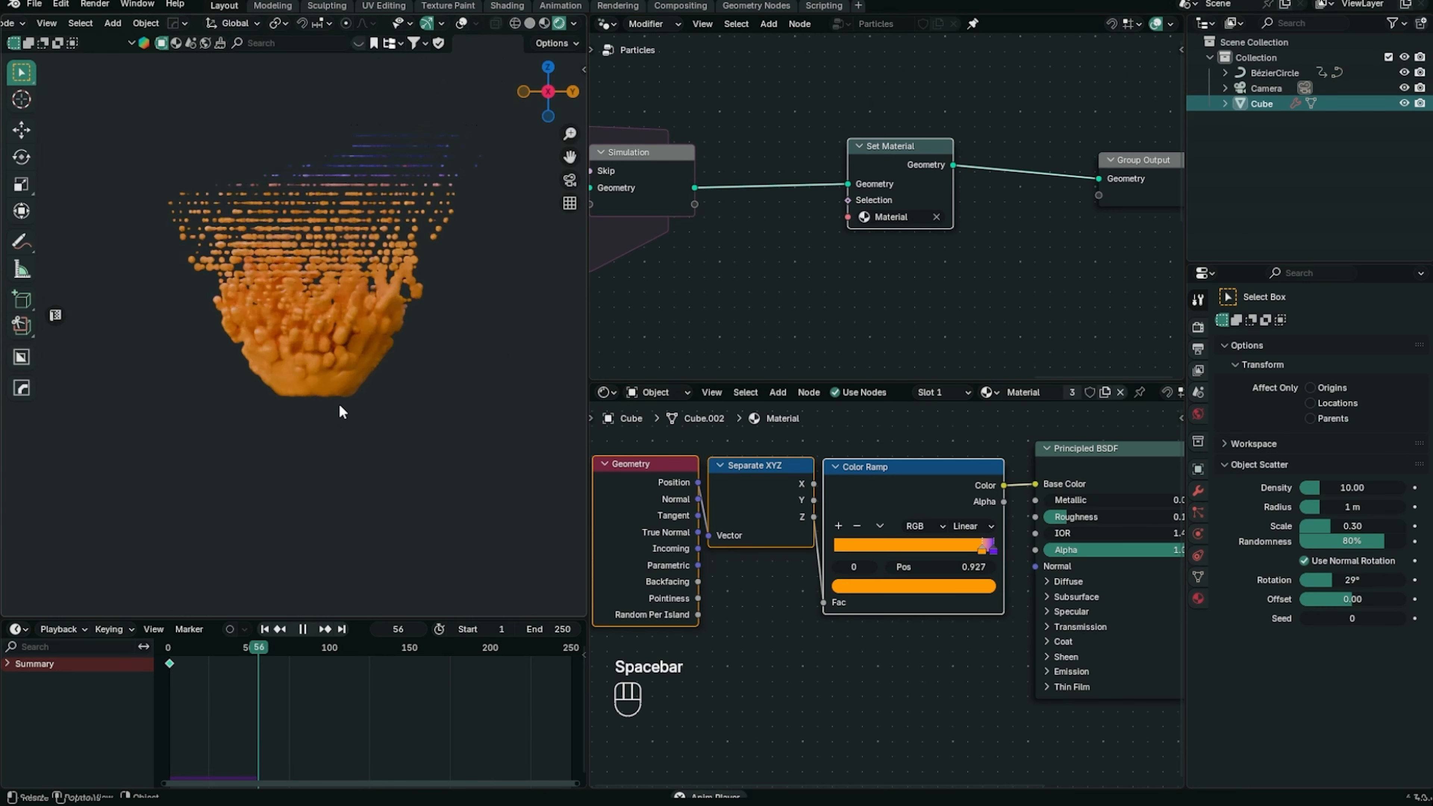
{"action": "key", "text": "space"}
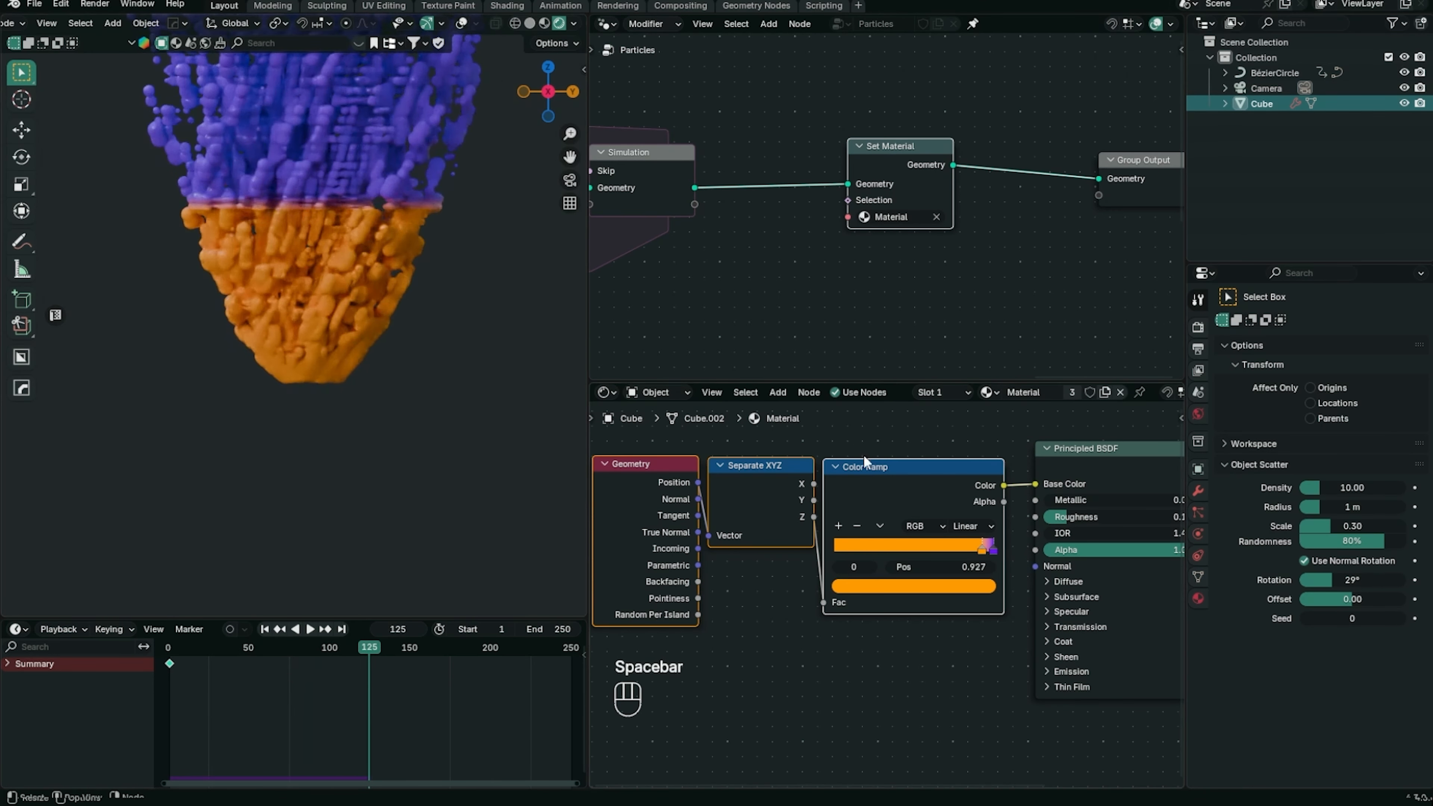
Move the orange ramp stop to about 0.514 and play the animation, switching to the camera view
{"action": "left_click_drag", "start_coordinate": [984, 546], "coordinate": [914, 546]}
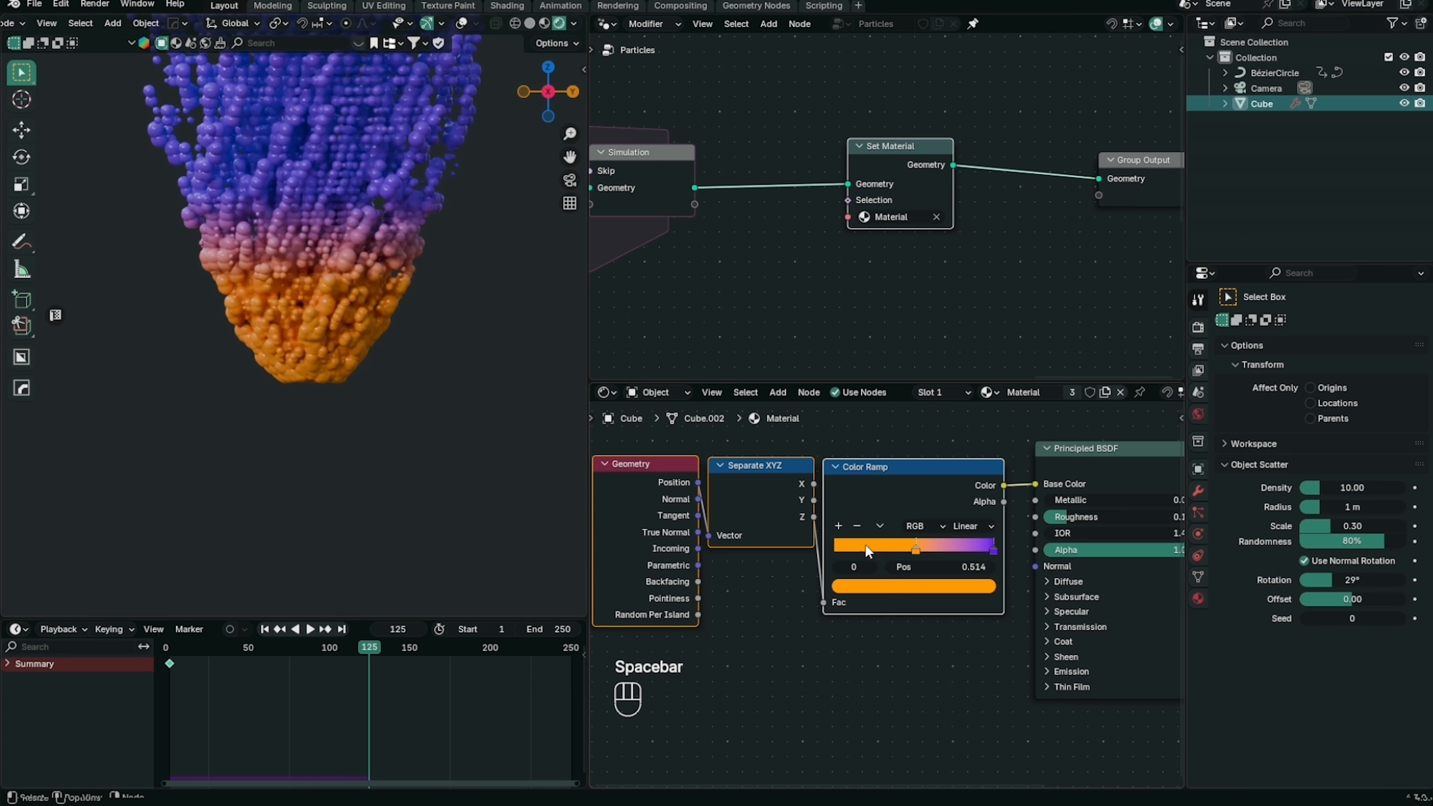
{"action": "key", "text": "space"}
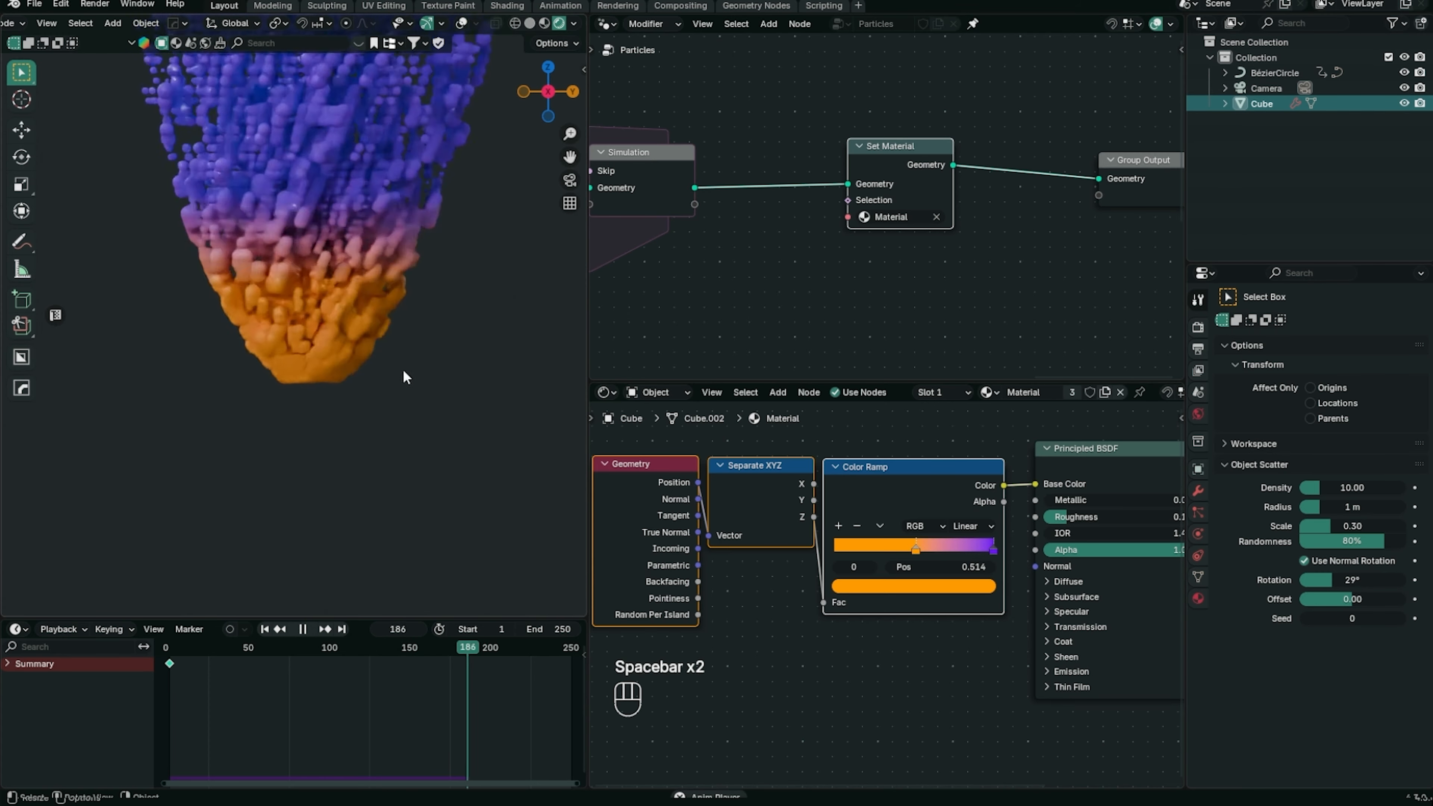
{"action": "left_click", "coordinate": [570, 180]}
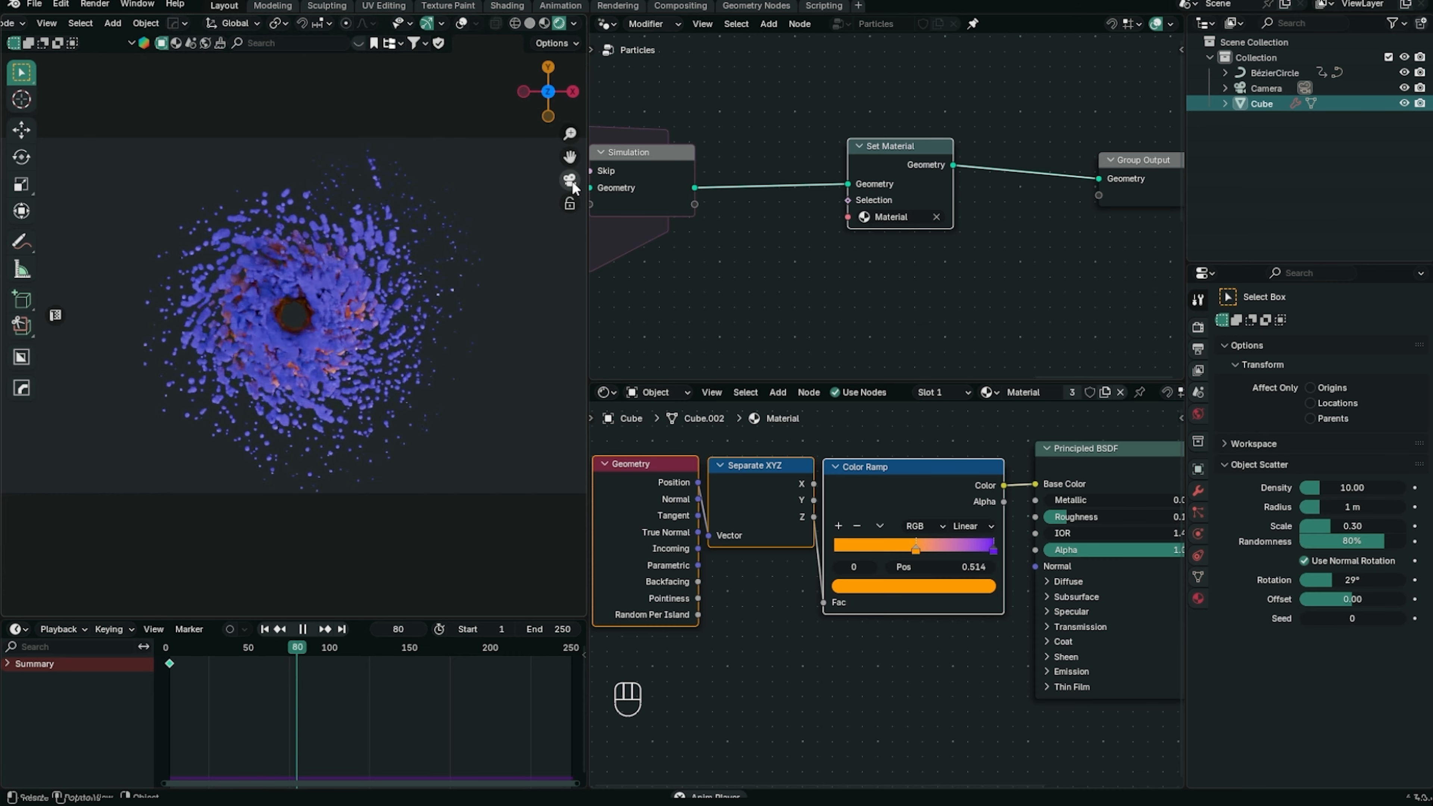
{"action": "key", "text": "space"}
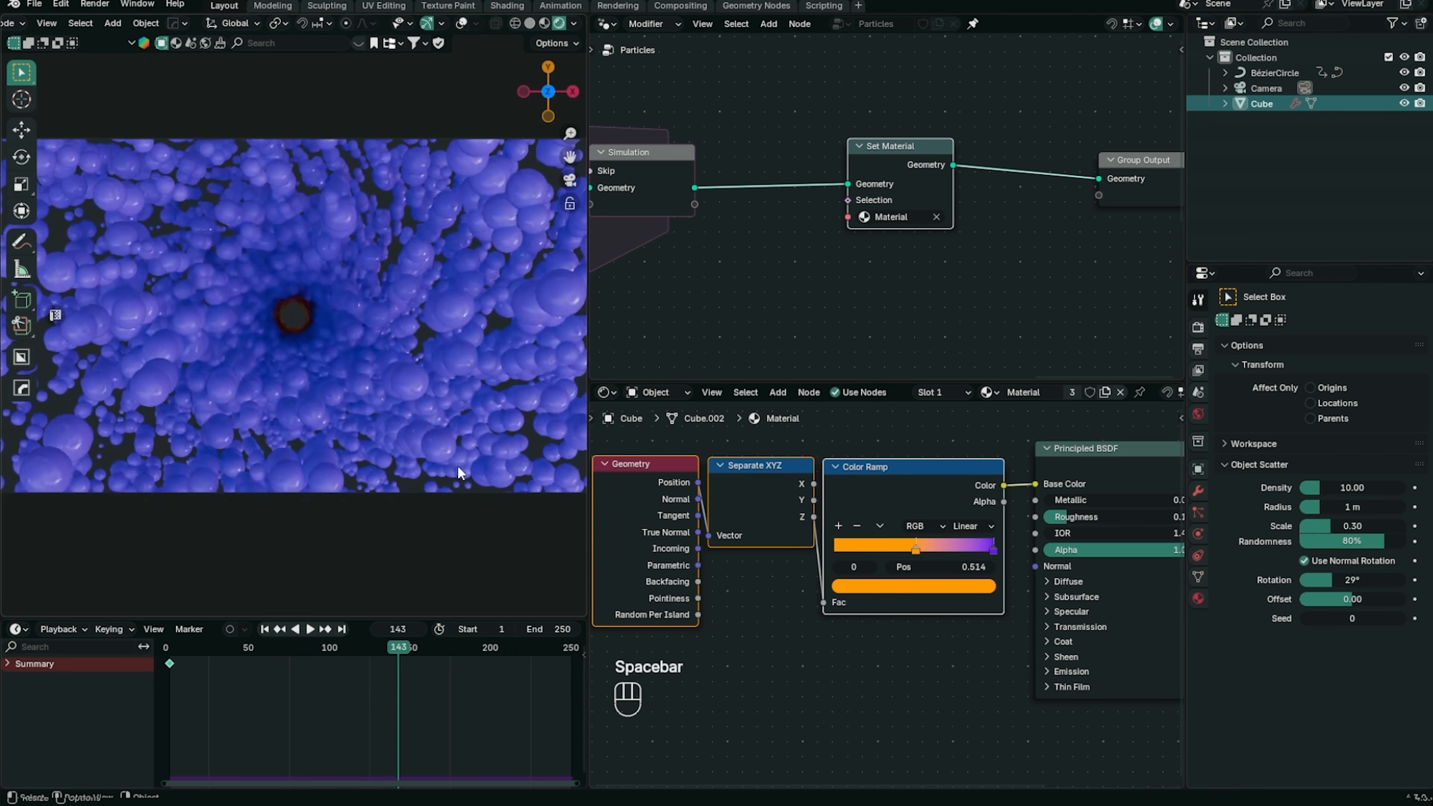
Set the Scale node after the vector Multiply to 1.0 and replay the animation from the first frame
{"action": "scroll", "coordinate": [321, 358], "scroll_direction": "up", "scroll_amount": 3}
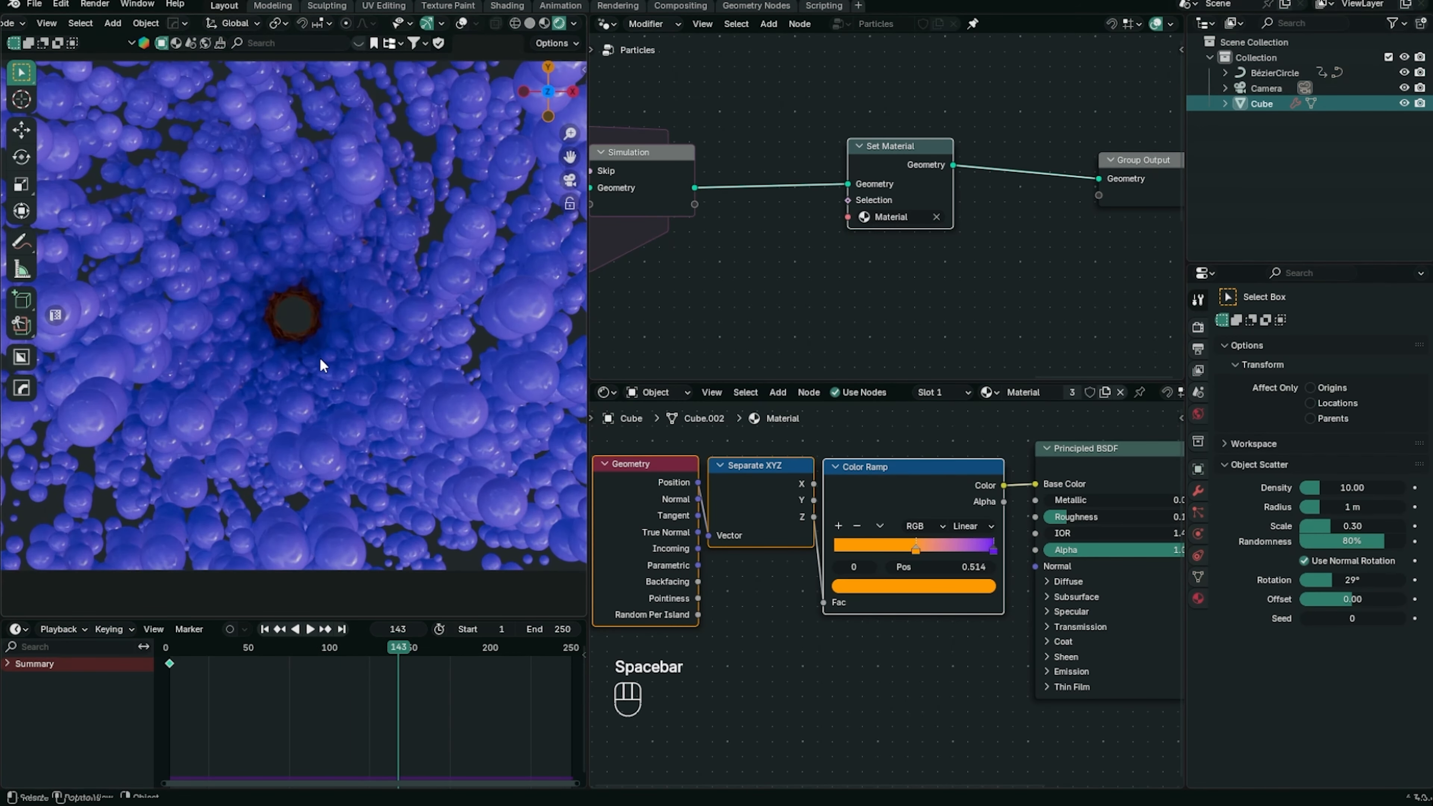
{"action": "scroll", "coordinate": [320, 357], "scroll_direction": "down", "scroll_amount": 2}
{"action": "scroll", "coordinate": [672, 249], "scroll_direction": "down", "scroll_amount": 5}
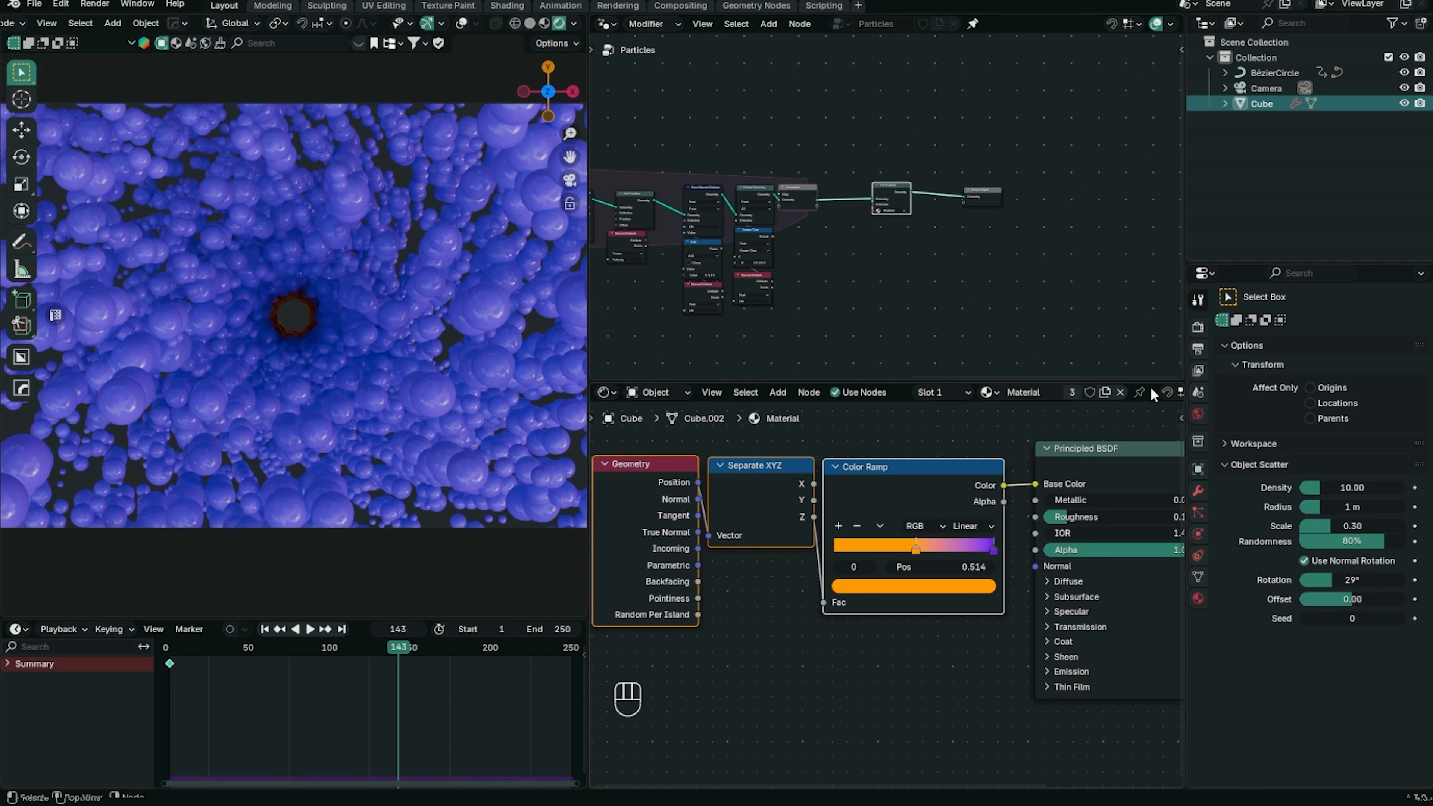
{"action": "scroll", "coordinate": [857, 251], "scroll_direction": "up", "scroll_amount": 6}
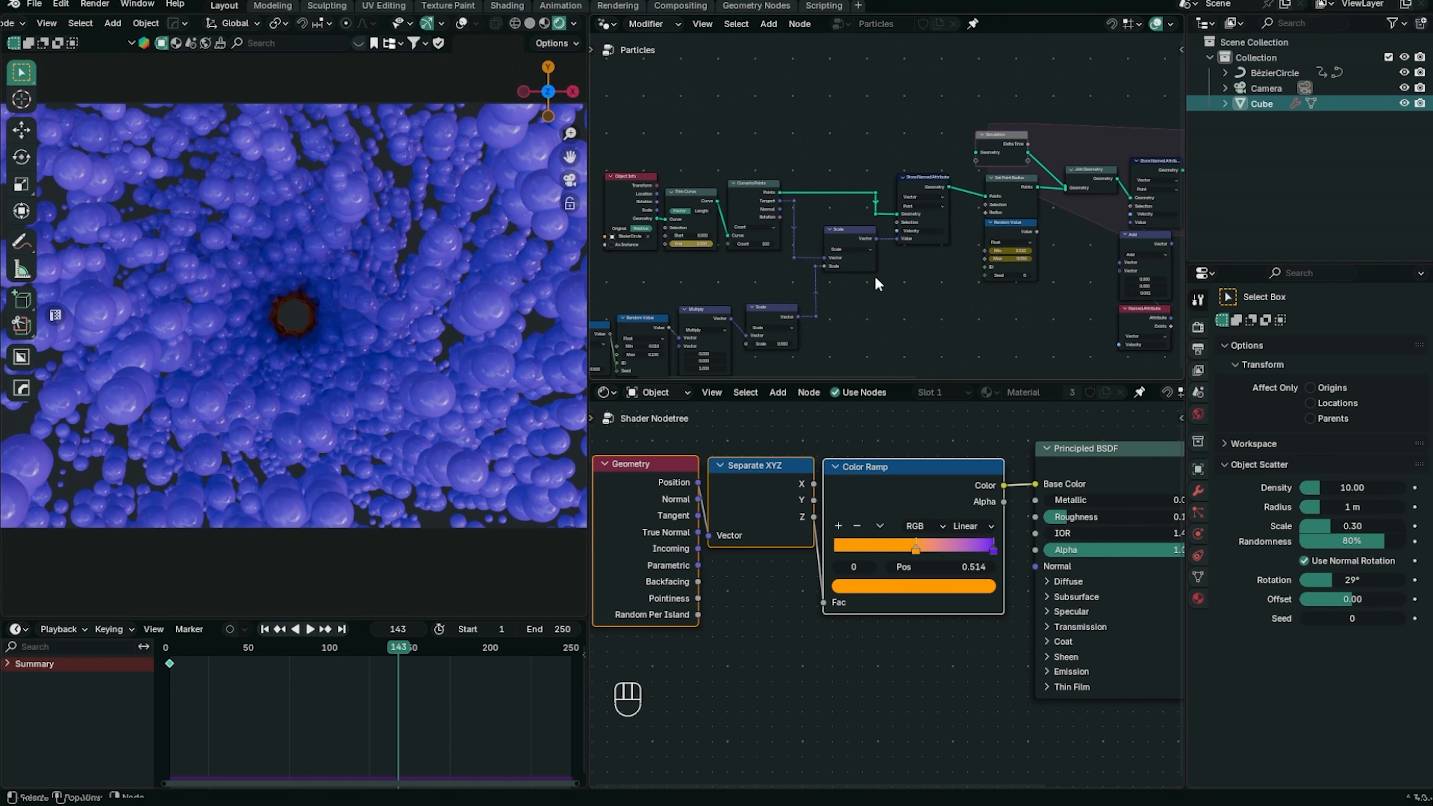
{"action": "middle_click_drag", "start_coordinate": [925, 249], "coordinate": [948, 222]}
{"action": "scroll", "coordinate": [909, 290], "scroll_direction": "up", "scroll_amount": 2}
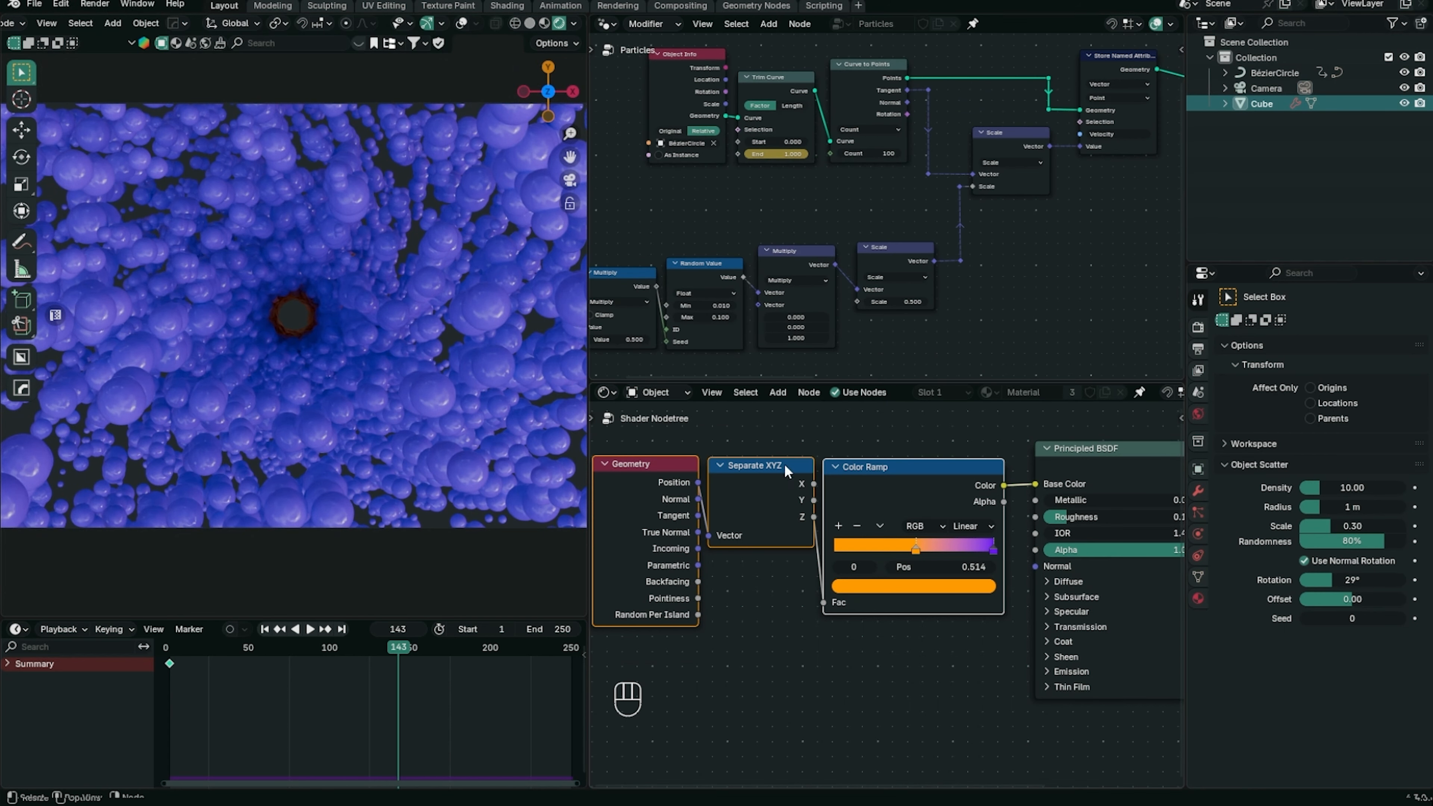
{"action": "left_click", "coordinate": [265, 630]}
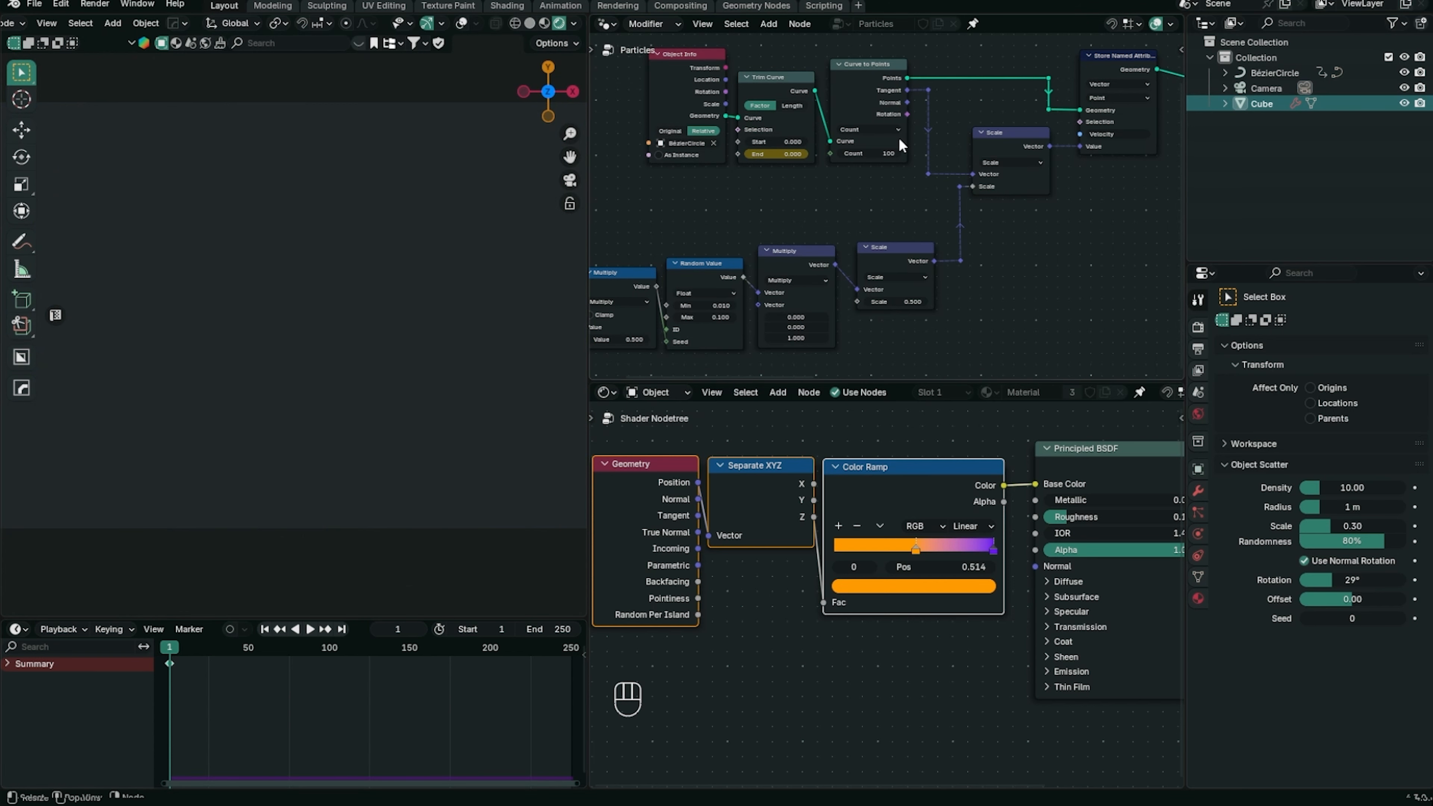
{"action": "middle_click_drag", "start_coordinate": [900, 146], "coordinate": [898, 186]}
{"action": "middle_click_drag", "start_coordinate": [897, 241], "coordinate": [859, 222]}
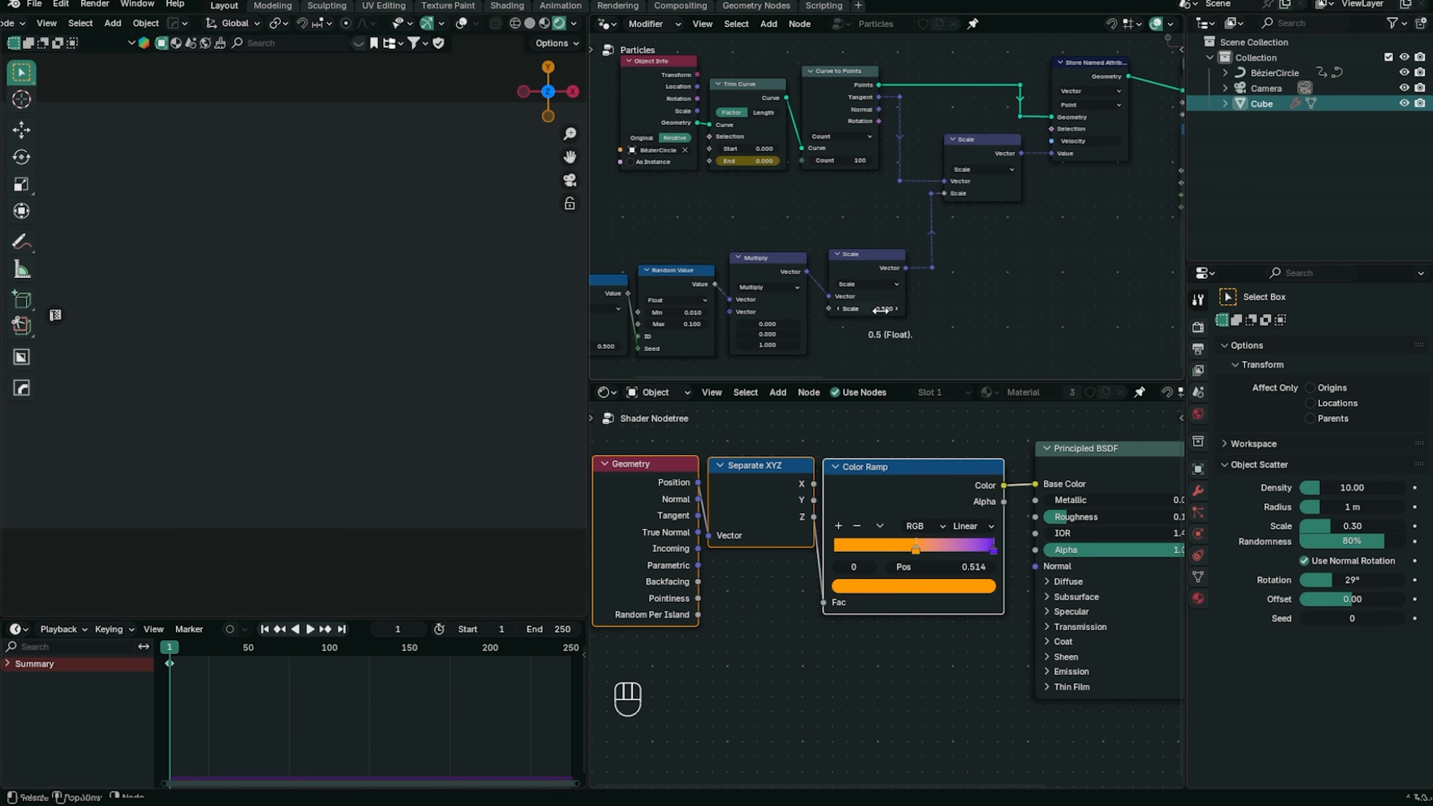
{"action": "middle_click_drag", "start_coordinate": [881, 310], "coordinate": [940, 277]}
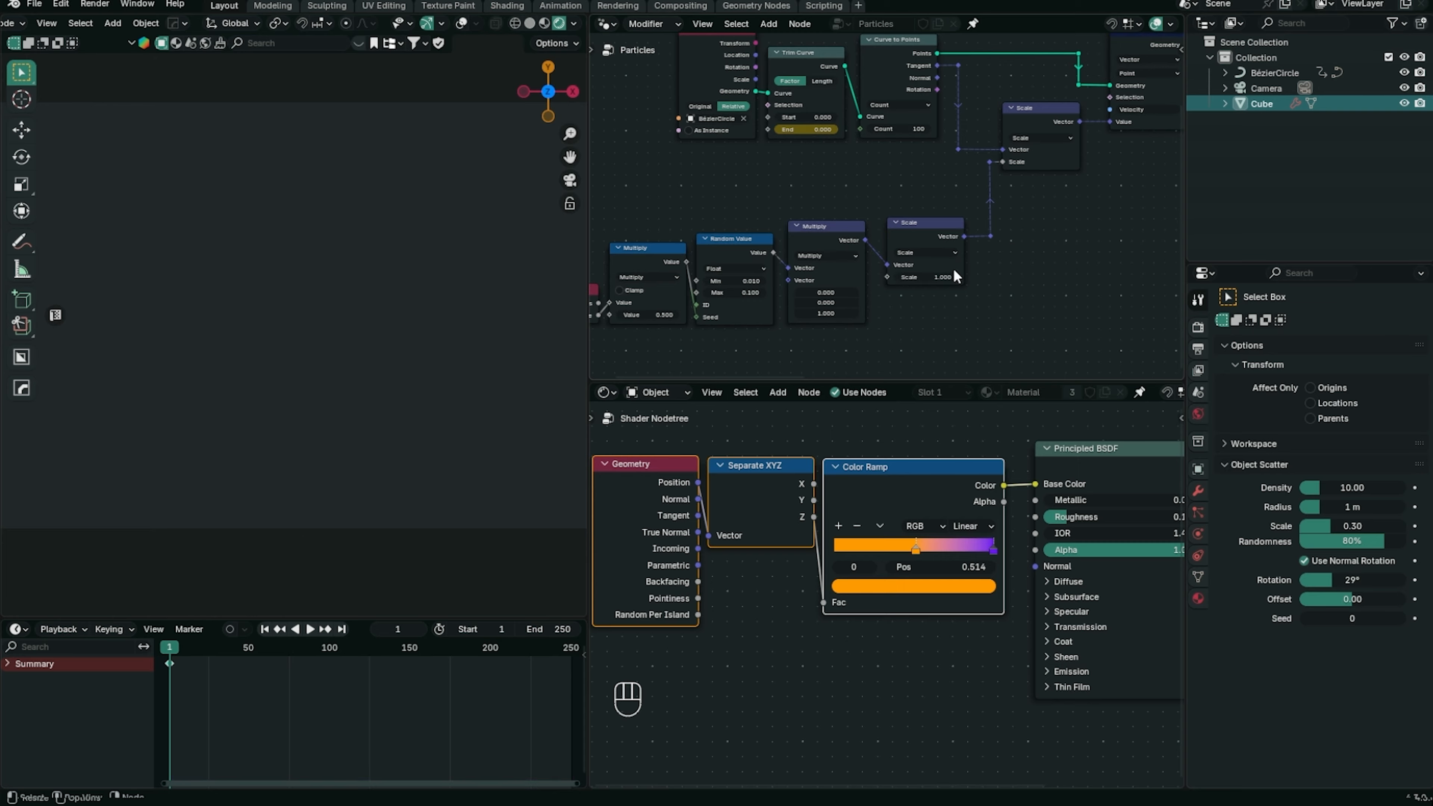
{"action": "key", "text": "space"}
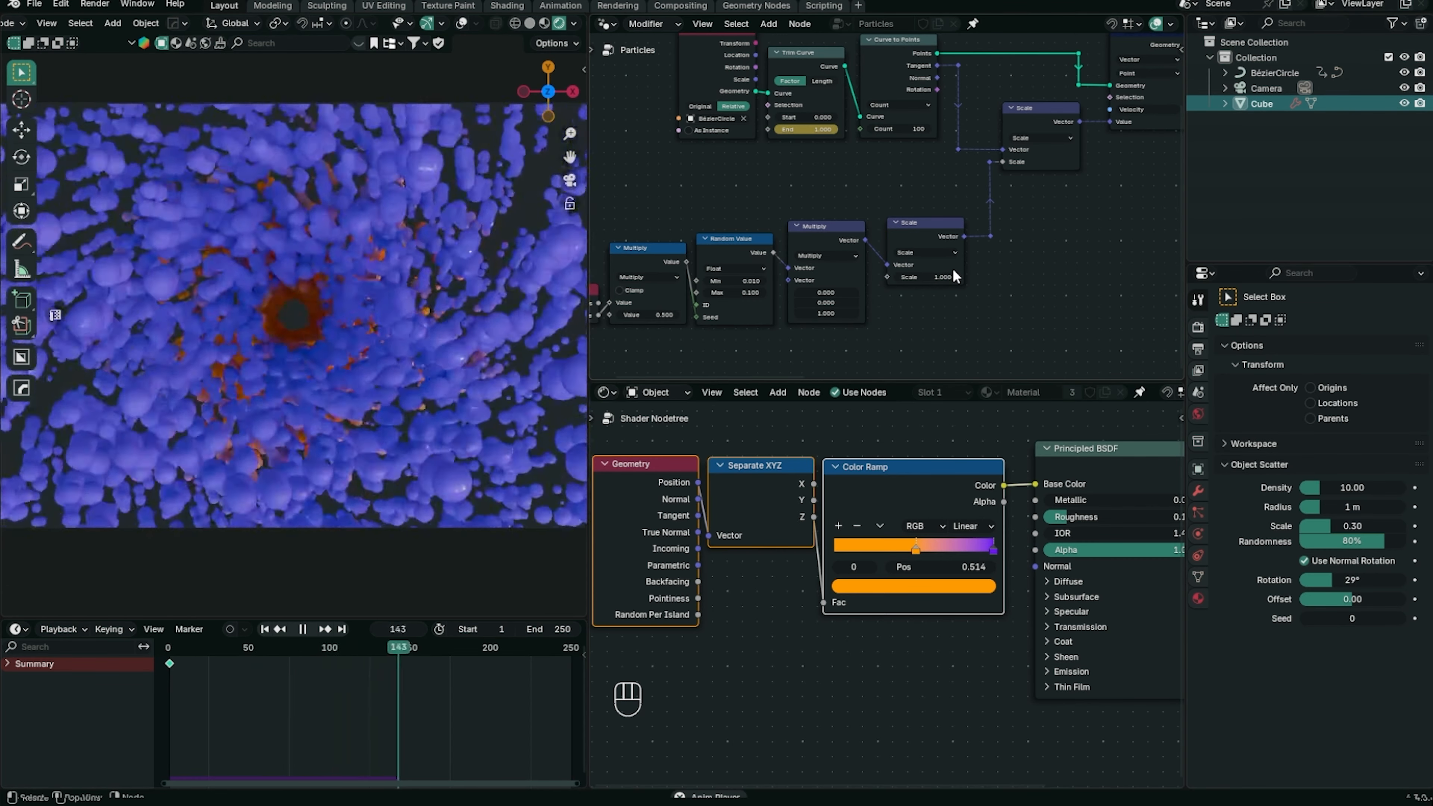
Move the Color Ramp's orange stop to about 0.736 and stop the playback
{"action": "scroll", "coordinate": [991, 324], "scroll_direction": "down", "scroll_amount": 2}
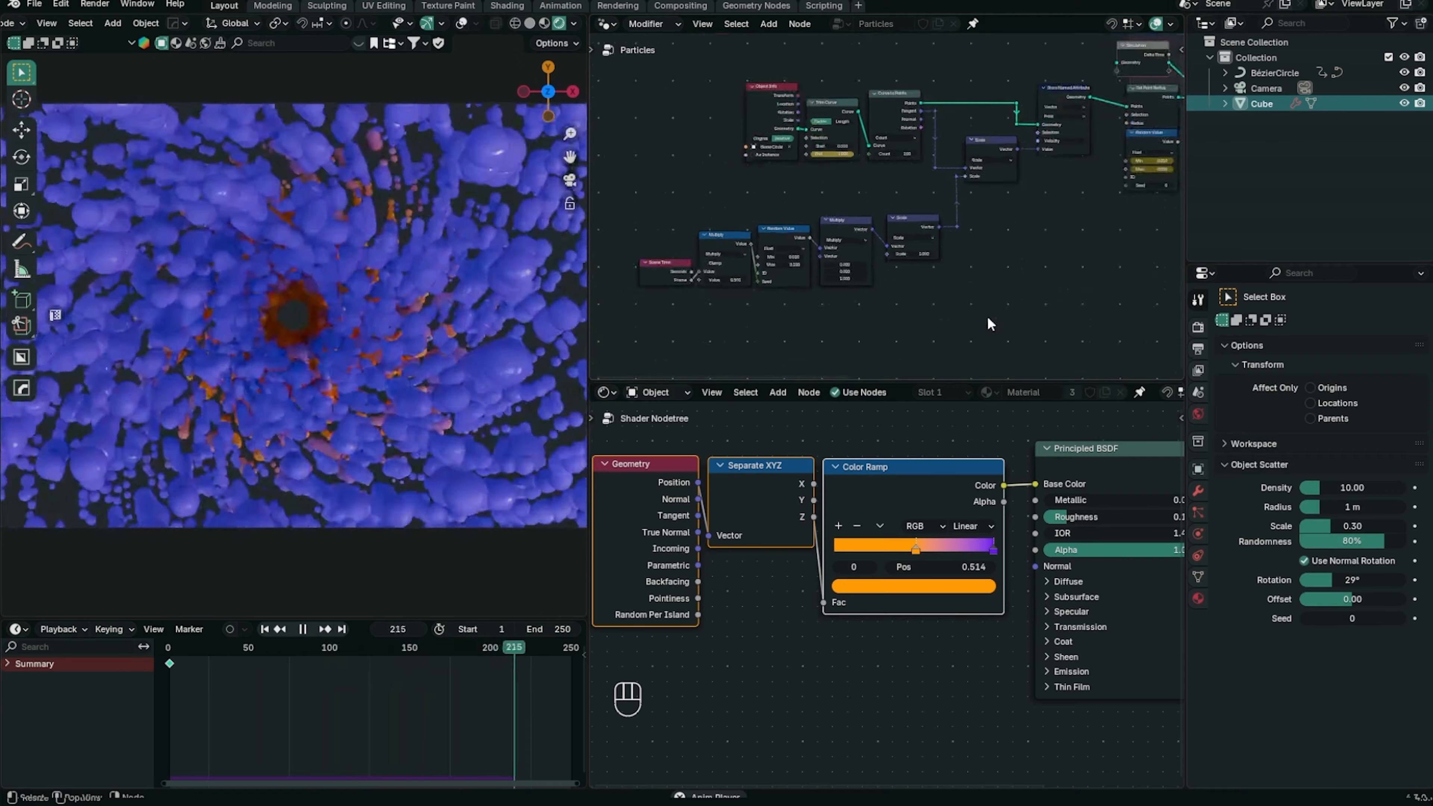
{"action": "middle_click_drag", "start_coordinate": [1077, 295], "coordinate": [737, 298]}
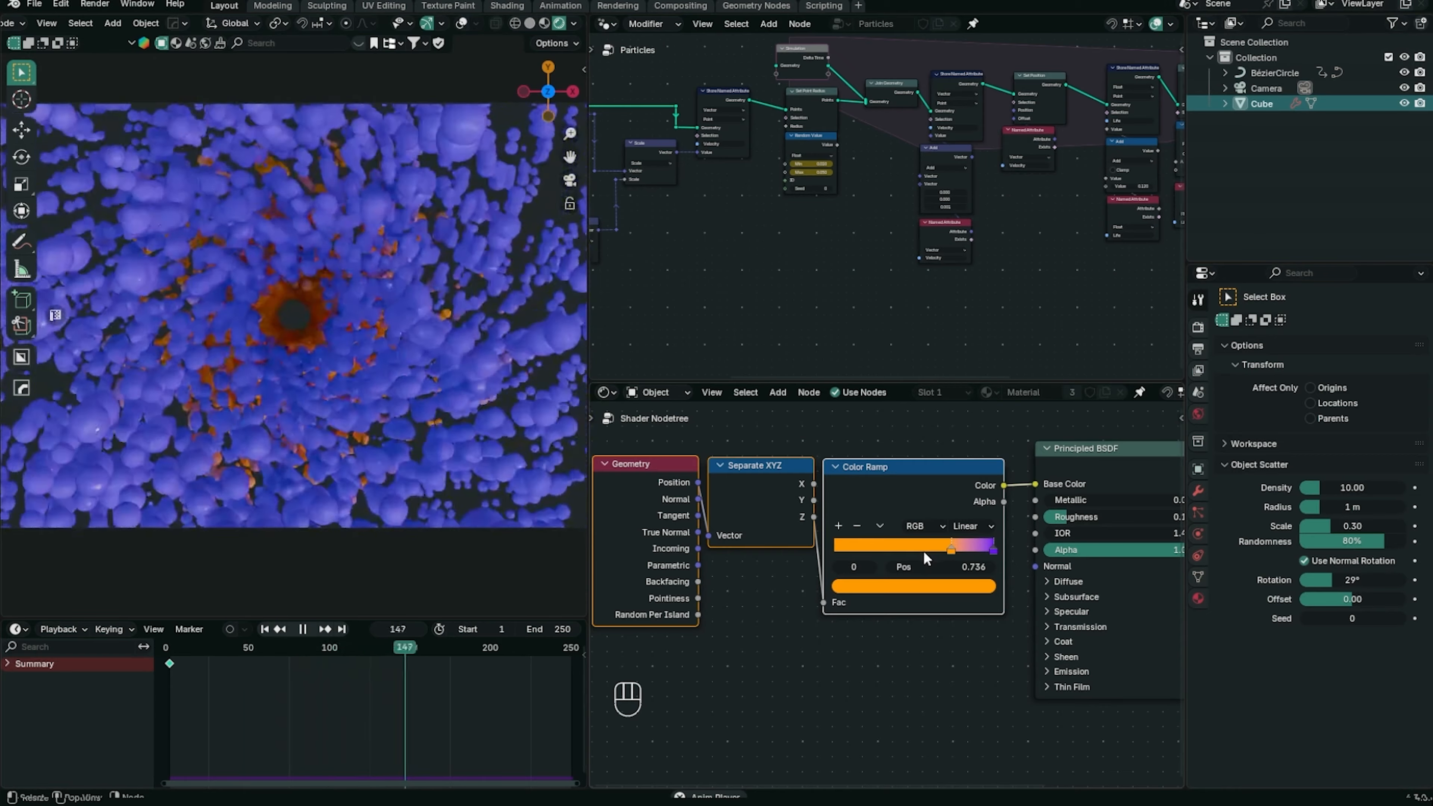
{"action": "key", "text": "space"}
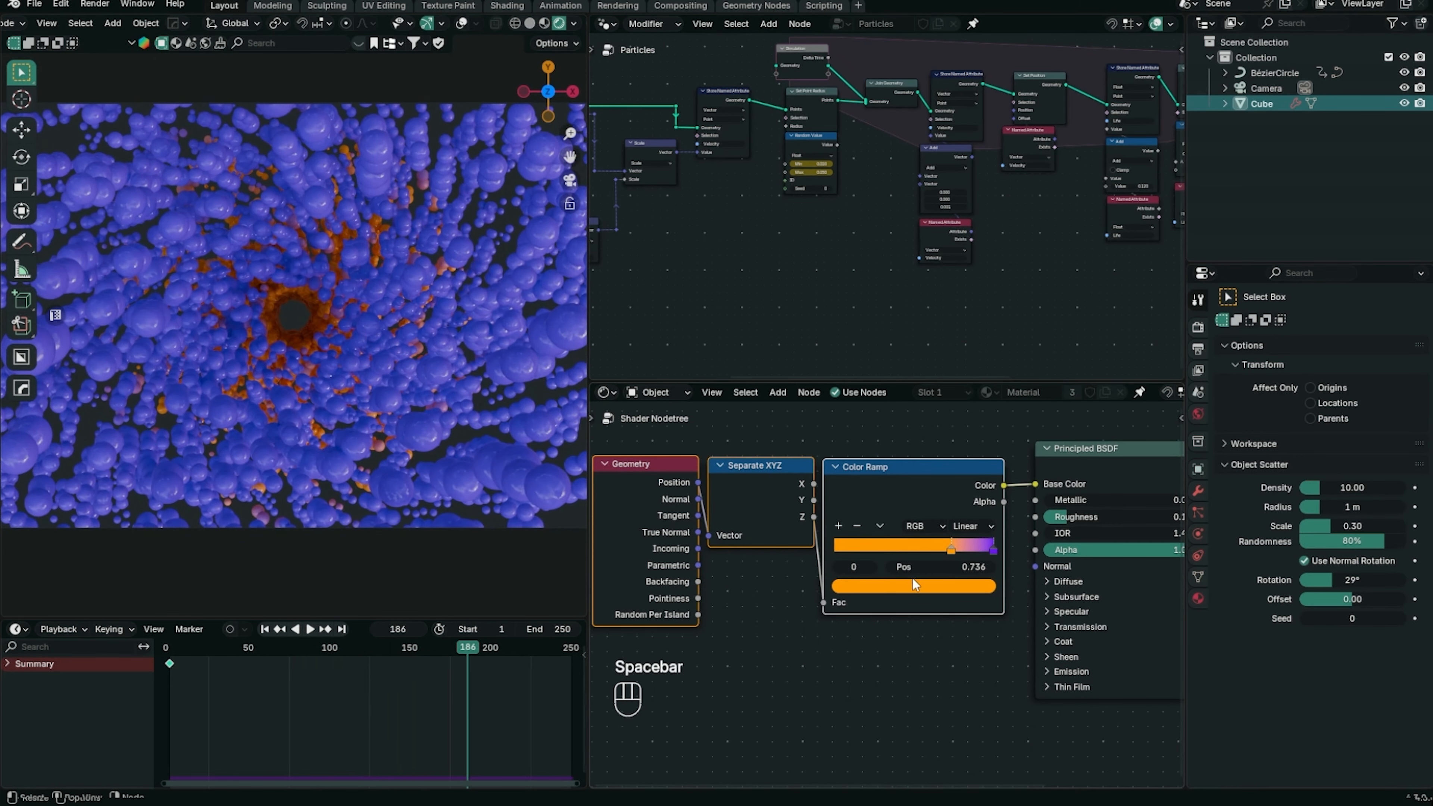
Set the Scale node after the vector Multiply to 0.8 and replay the animation from the first frame
{"action": "middle_click_drag", "start_coordinate": [779, 255], "coordinate": [1120, 240]}
{"action": "scroll", "coordinate": [910, 288], "scroll_direction": "up", "scroll_amount": 5}
{"action": "scroll", "coordinate": [927, 250], "scroll_direction": "up", "scroll_amount": 4}
{"action": "middle_click_drag", "start_coordinate": [927, 250], "coordinate": [905, 281]}
{"action": "left_click", "coordinate": [917, 254]}
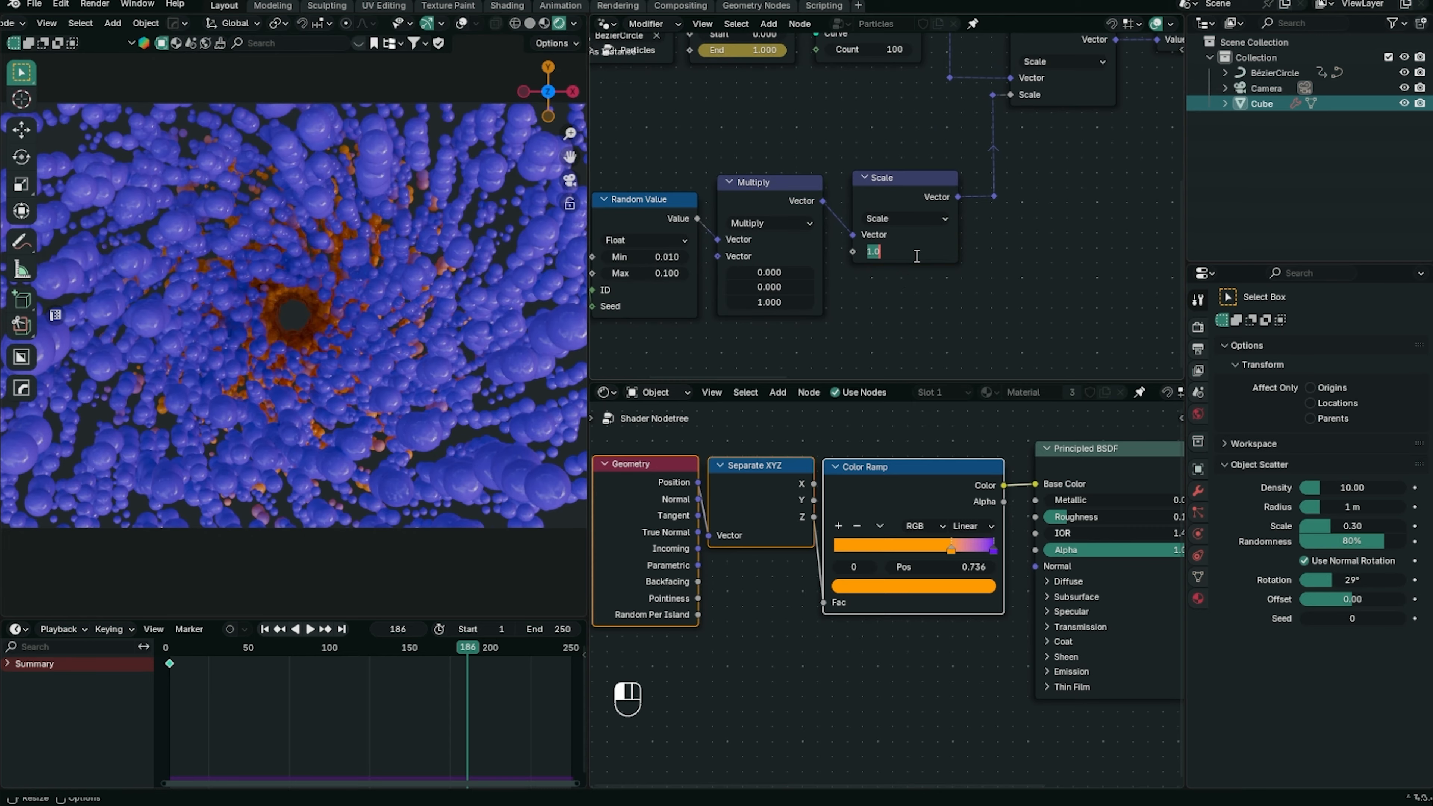
{"action": "left_click", "coordinate": [264, 629]}
{"action": "key", "text": "space"}
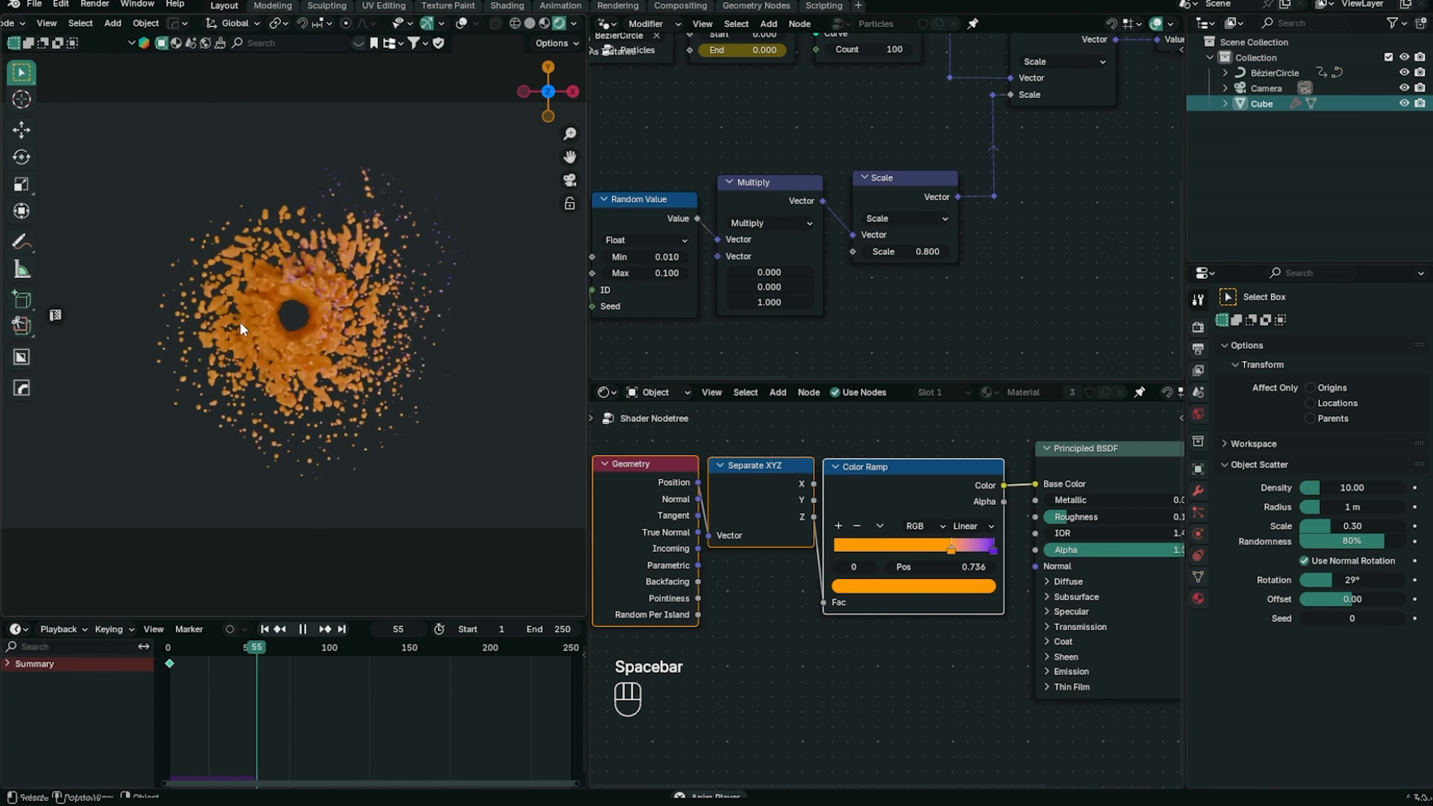